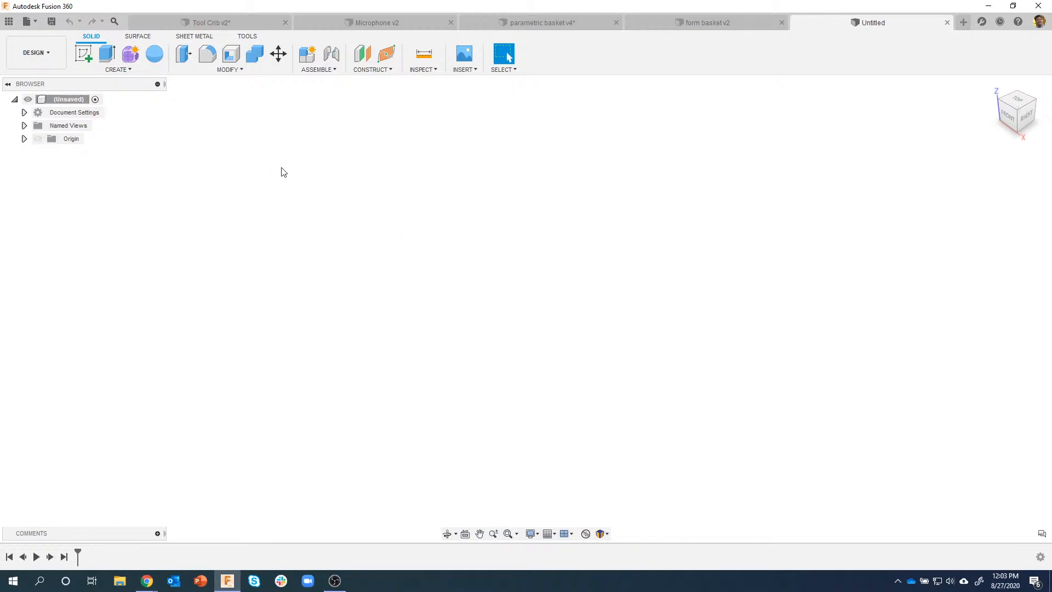
Step: Start a box on the horizontal origin plane with a 6 in by 3 in base cornered at the origin
click(119, 71)
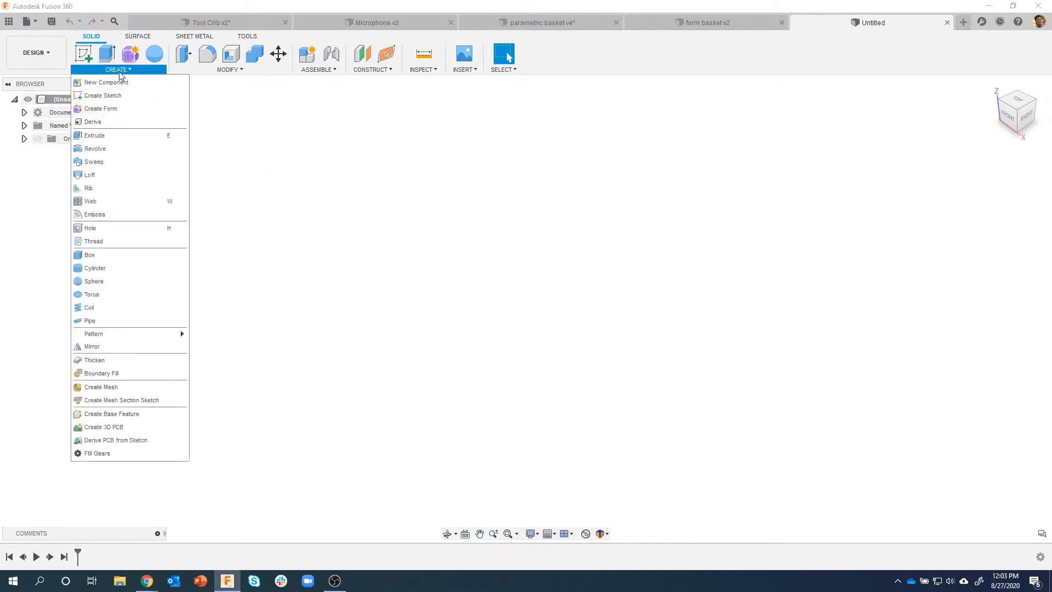
click(113, 255)
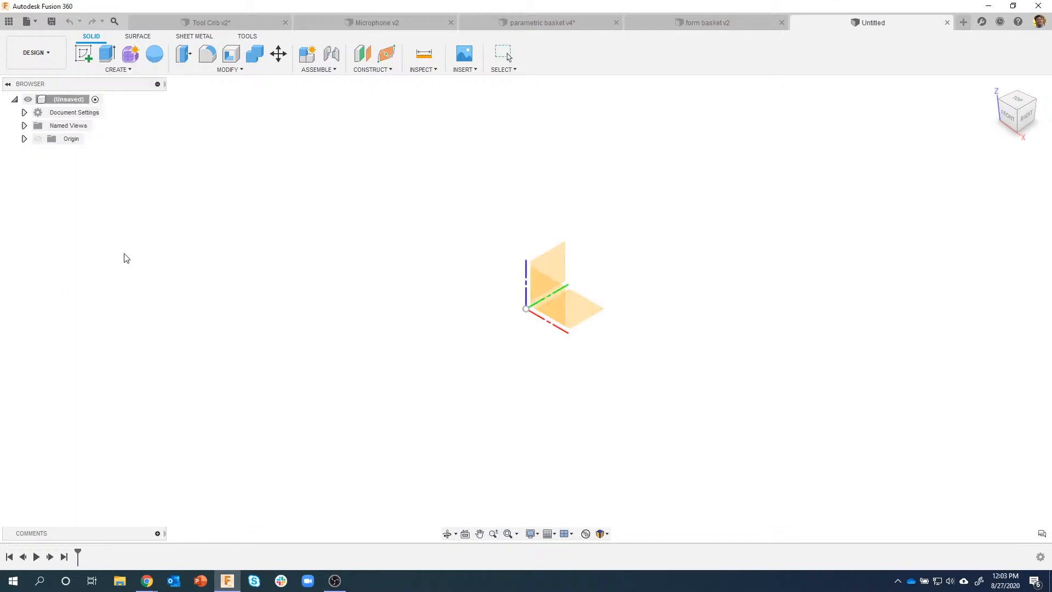
click(584, 318)
click(526, 309)
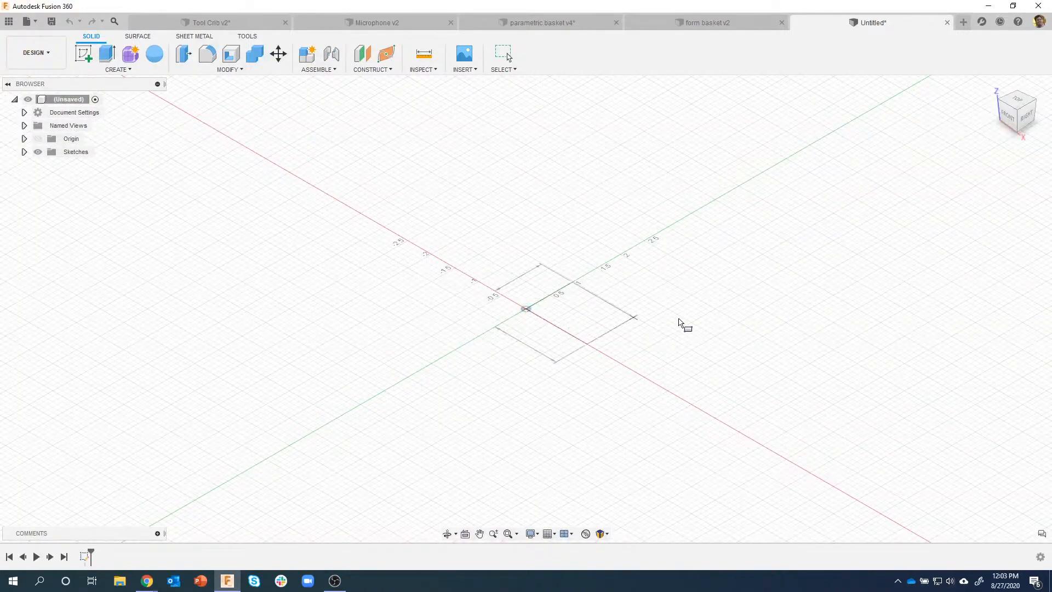
key(Tab)
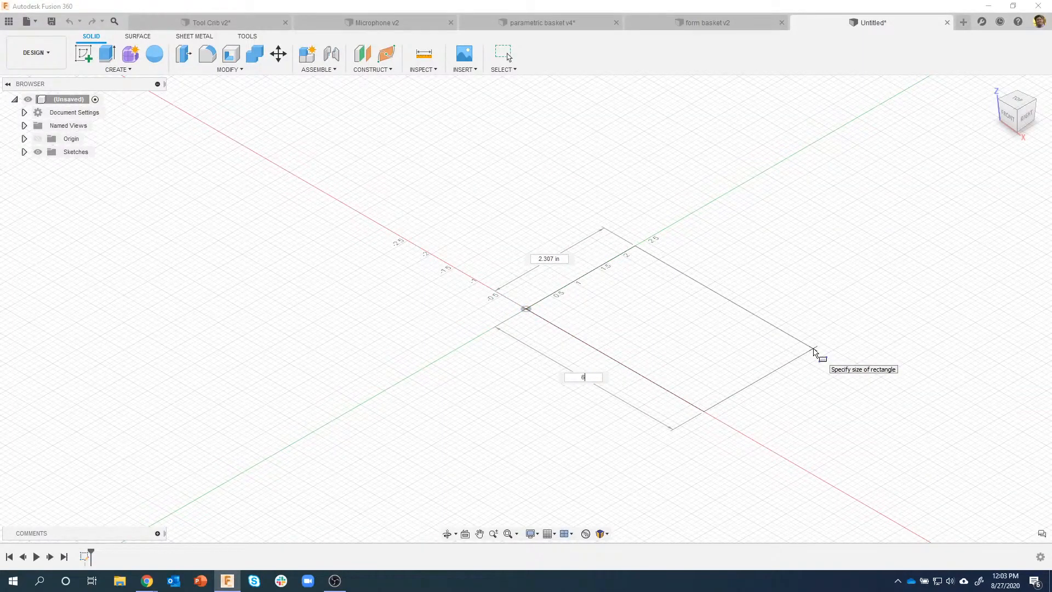
key(Tab)
key(Tab)
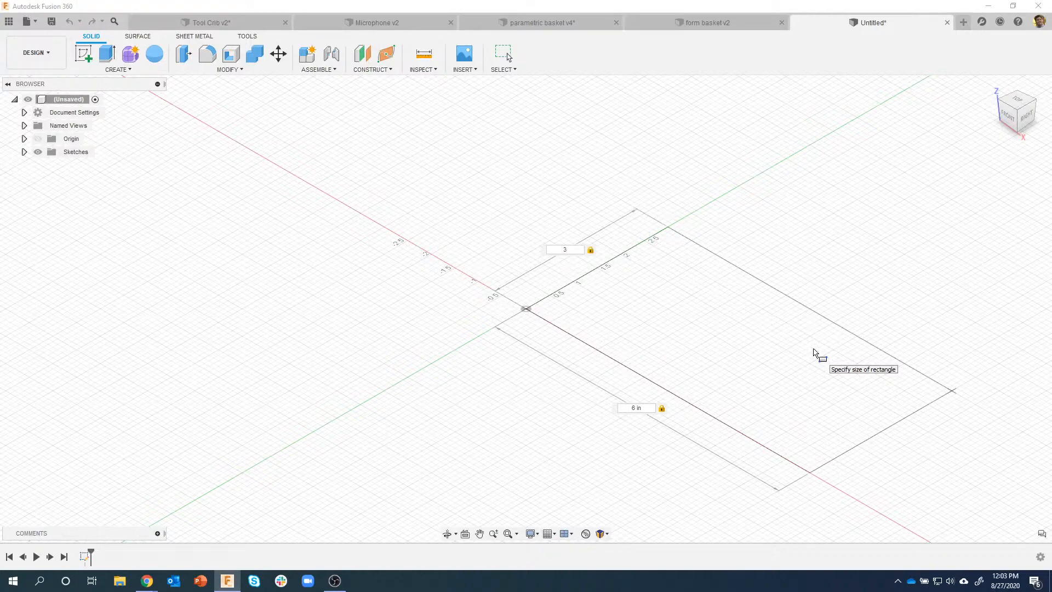
key(Return)
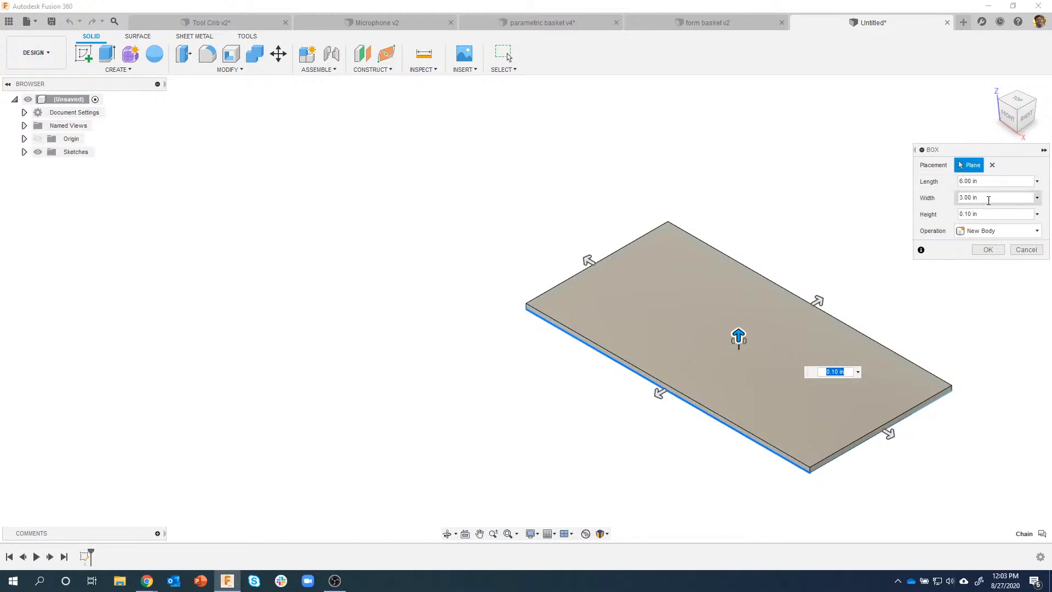
Step: Set the box height to 3 in and create it as a new body
drag(984, 214, 942, 215)
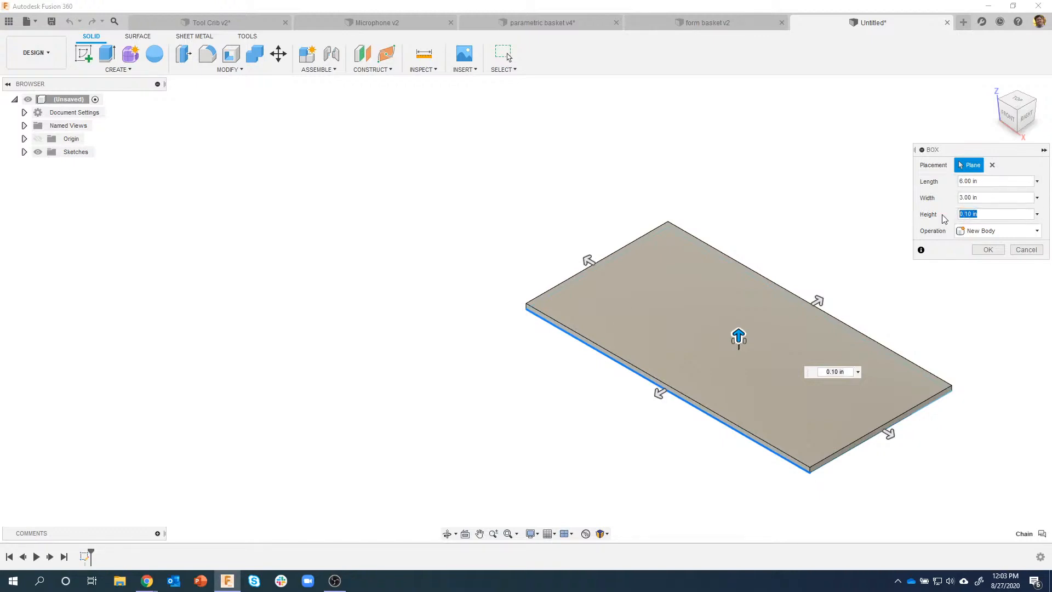
text(3)
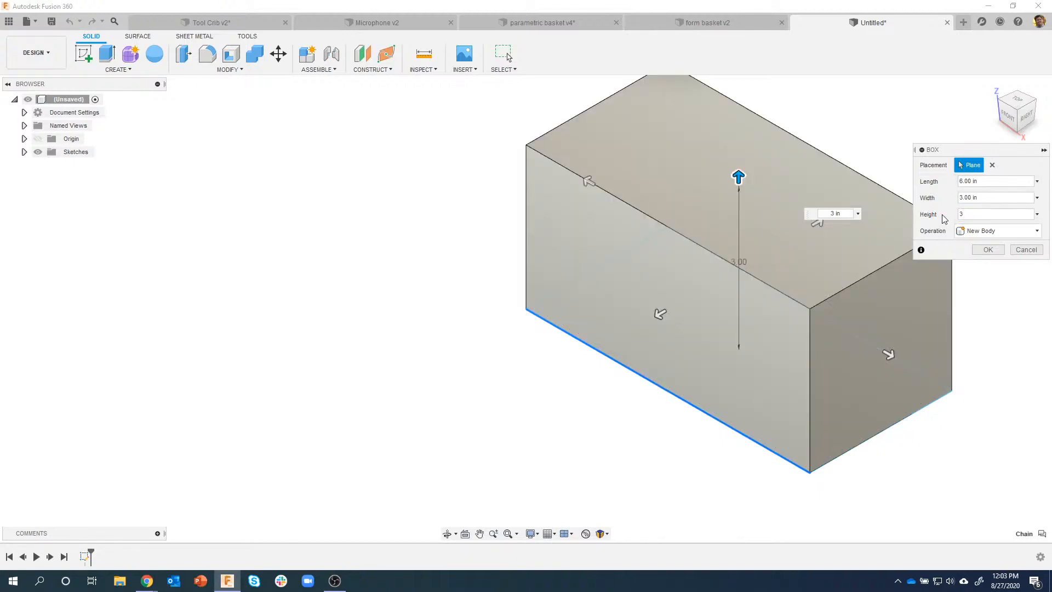
click(988, 249)
key(F6)
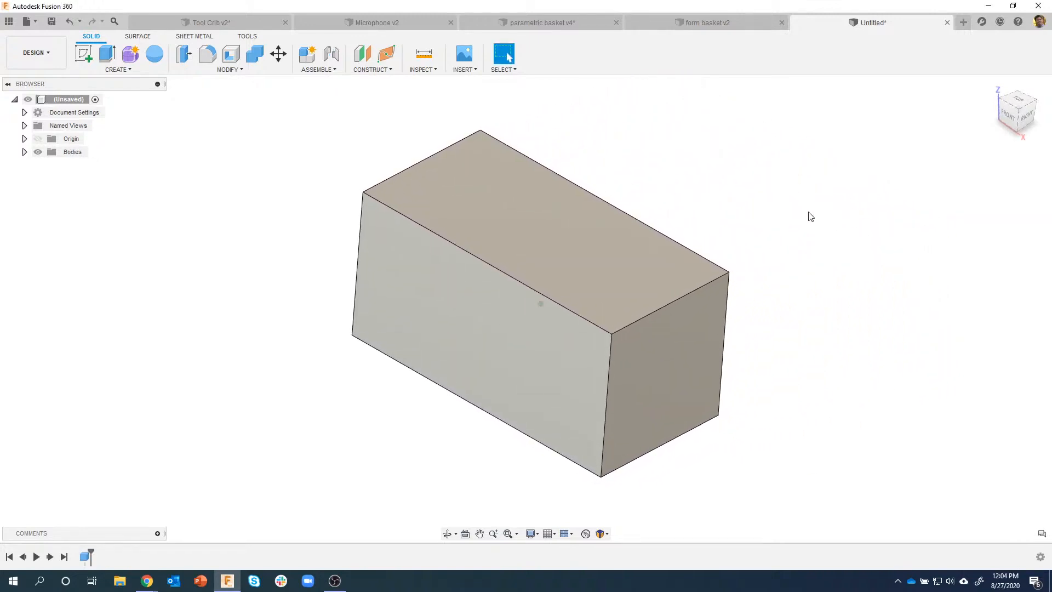
Step: Fillet the four vertical corner edges of the box with a 0.5 in constant radius
shift+middle_drag(810, 216, 596, 360)
click(574, 358)
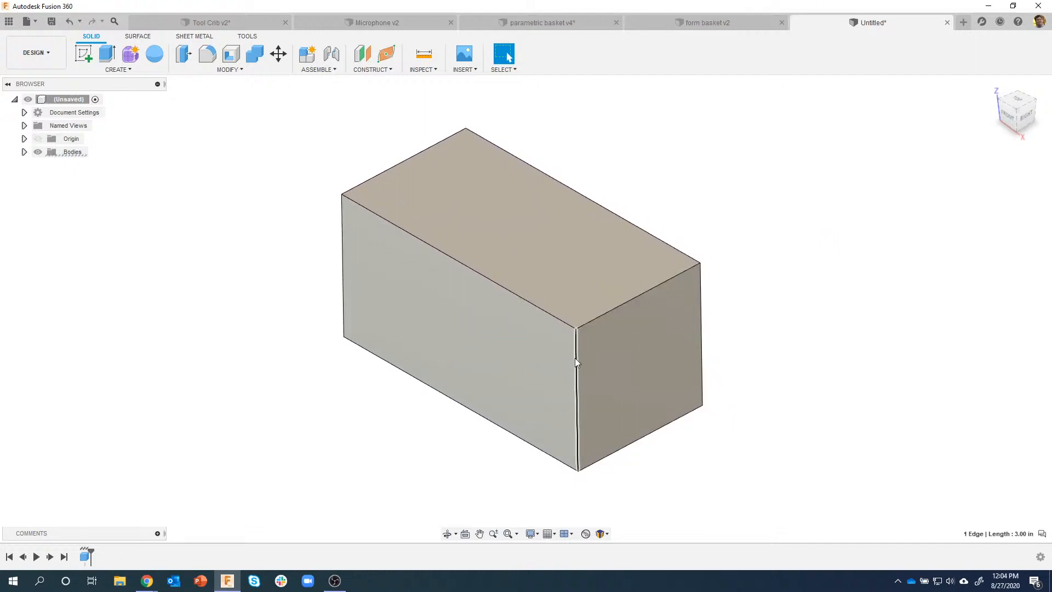
right_click(574, 357)
click(560, 414)
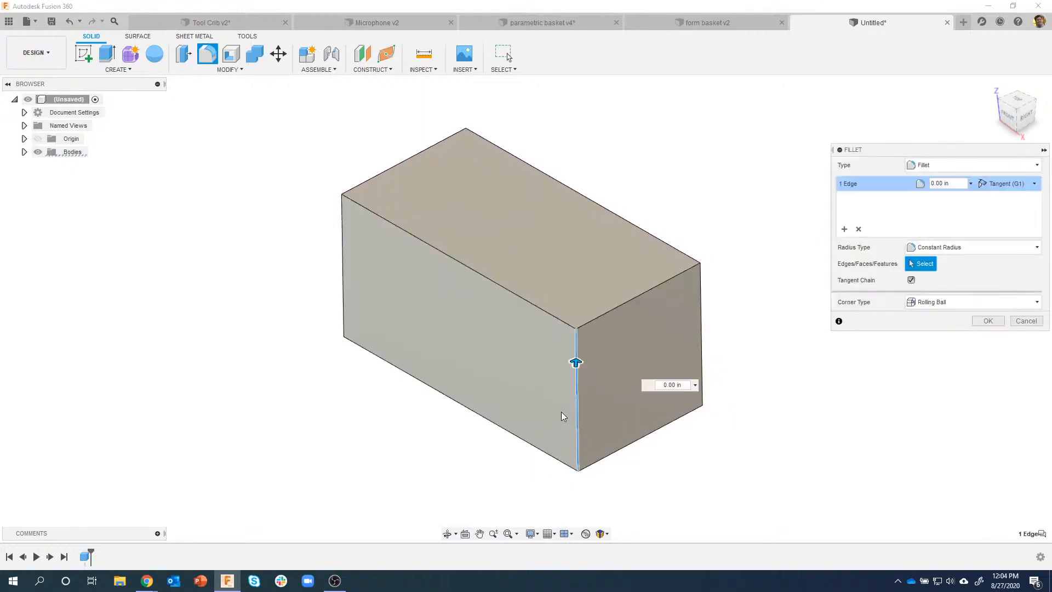
text(.5)
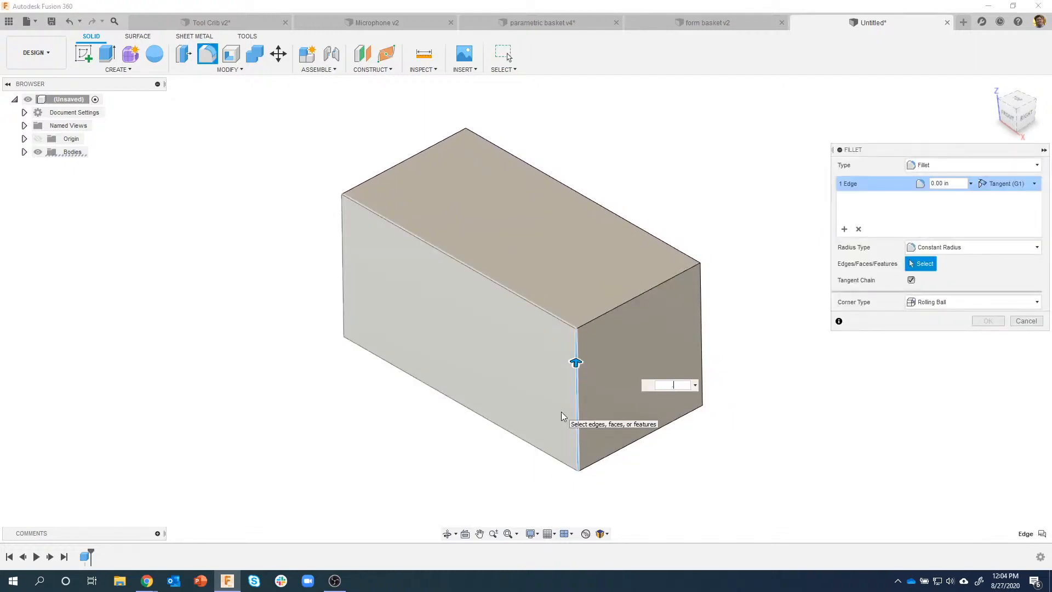
click(700, 293)
click(465, 148)
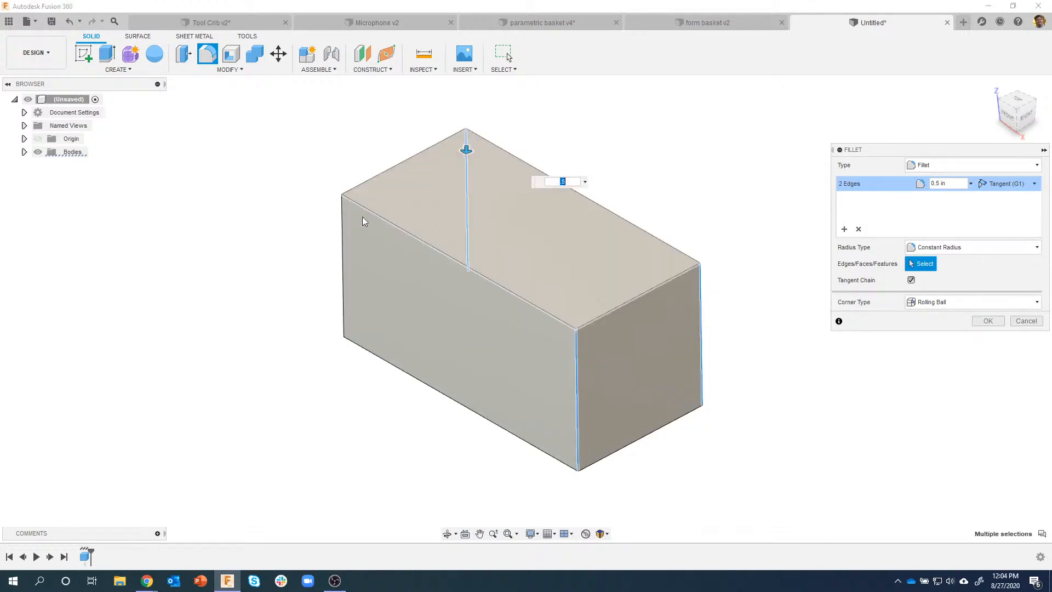
click(341, 229)
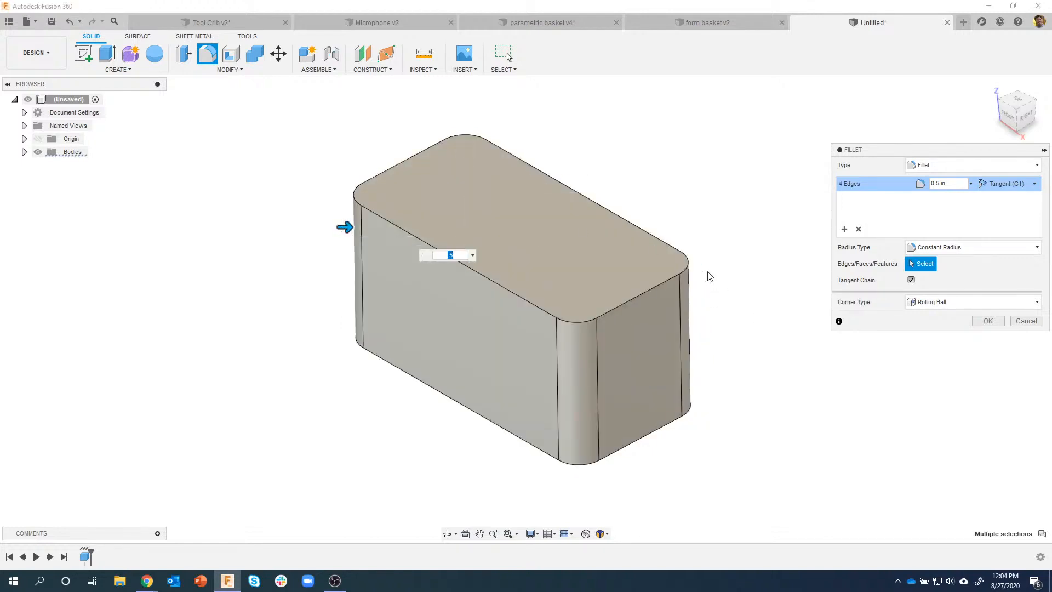
click(986, 321)
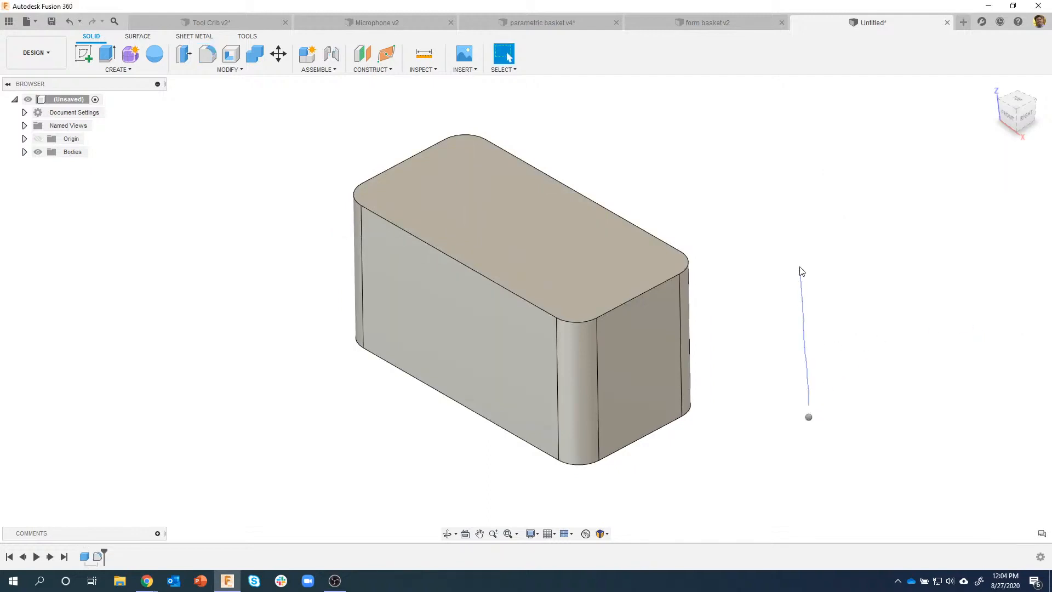
key(f)
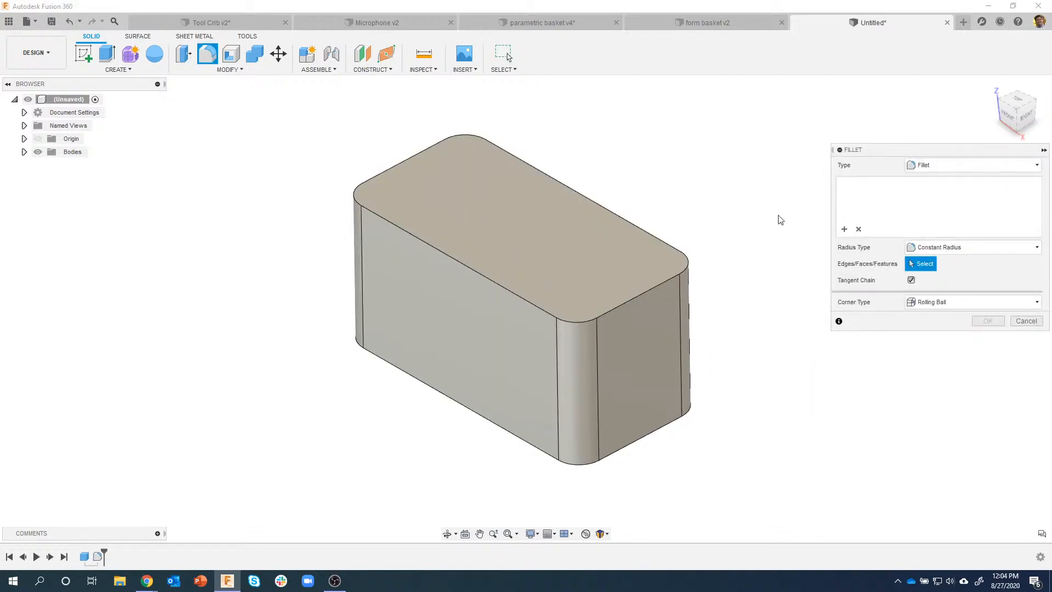
click(1020, 321)
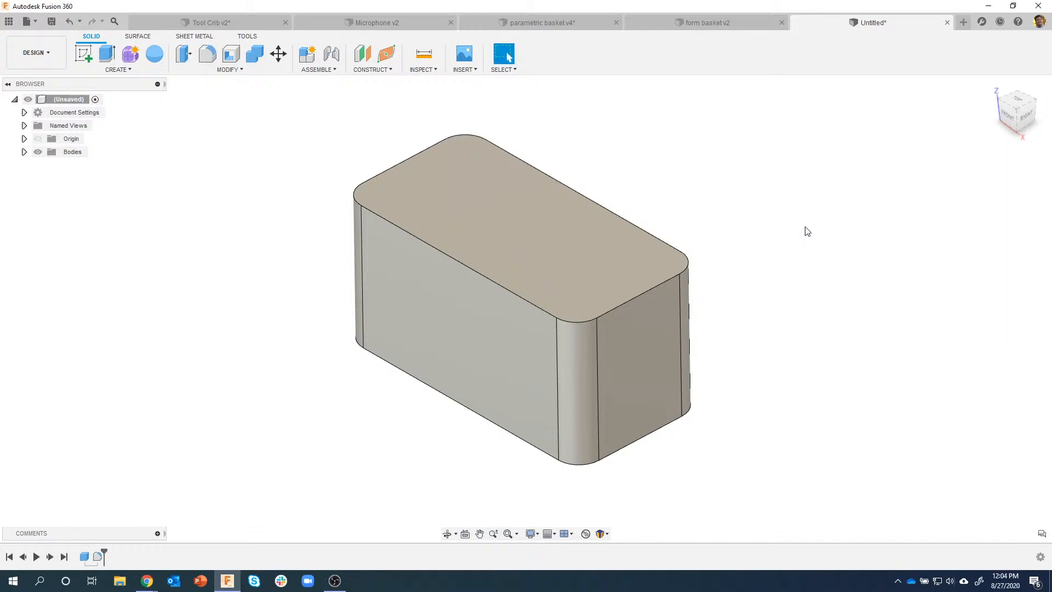
key(f)
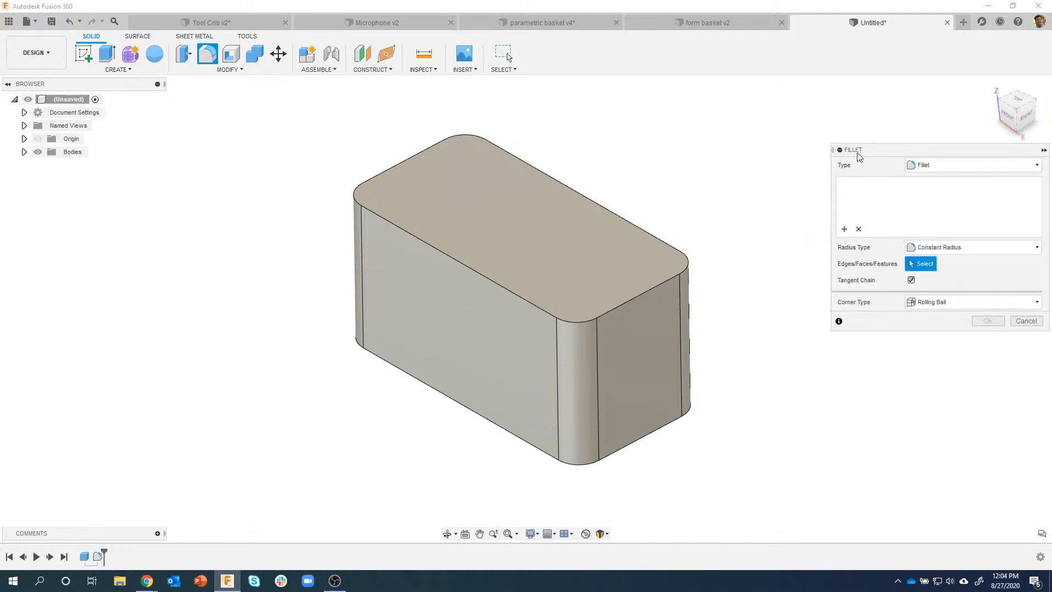
right_click(717, 196)
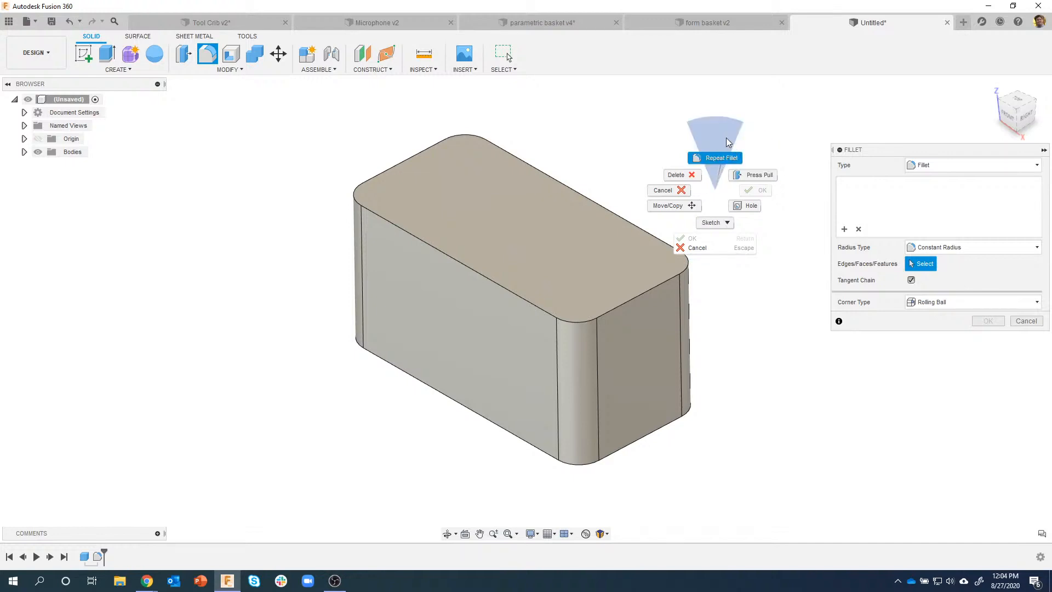
click(800, 347)
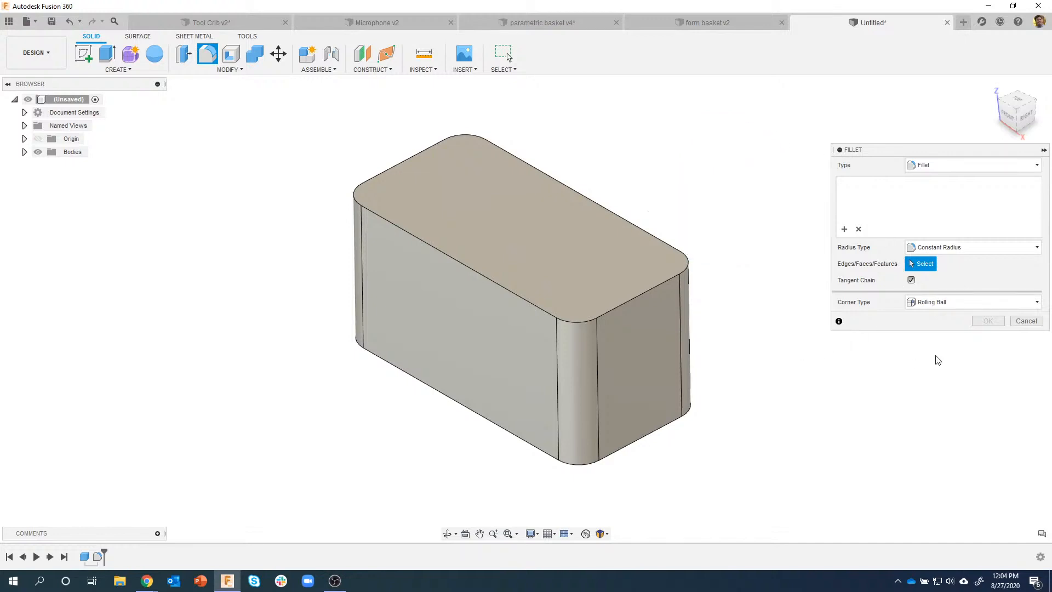
click(1025, 321)
Step: Fillet the tangent chain of edges around the bottom of the box
right_drag(805, 336, 815, 193)
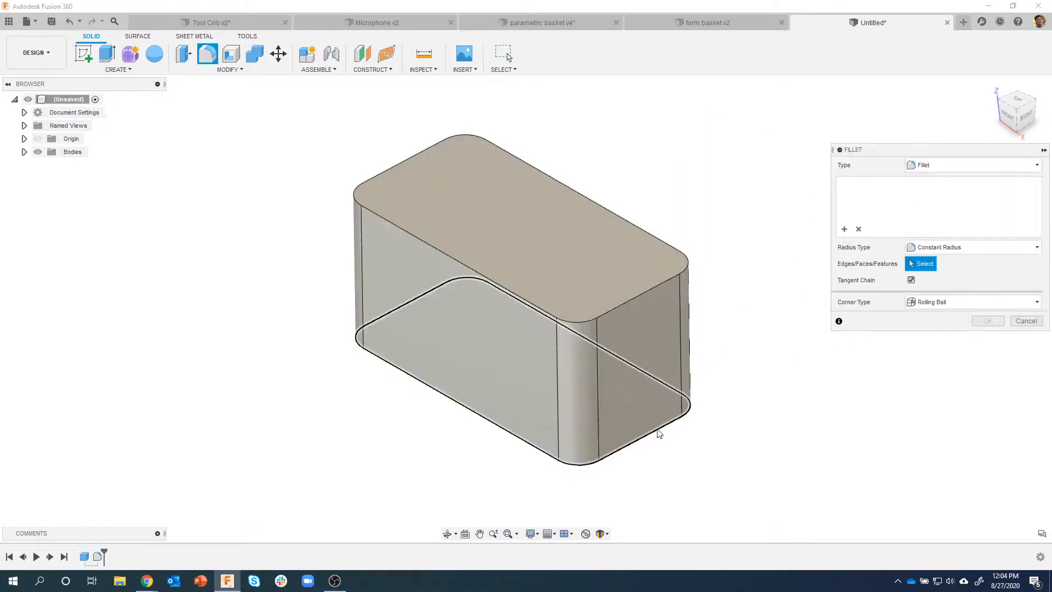
click(658, 428)
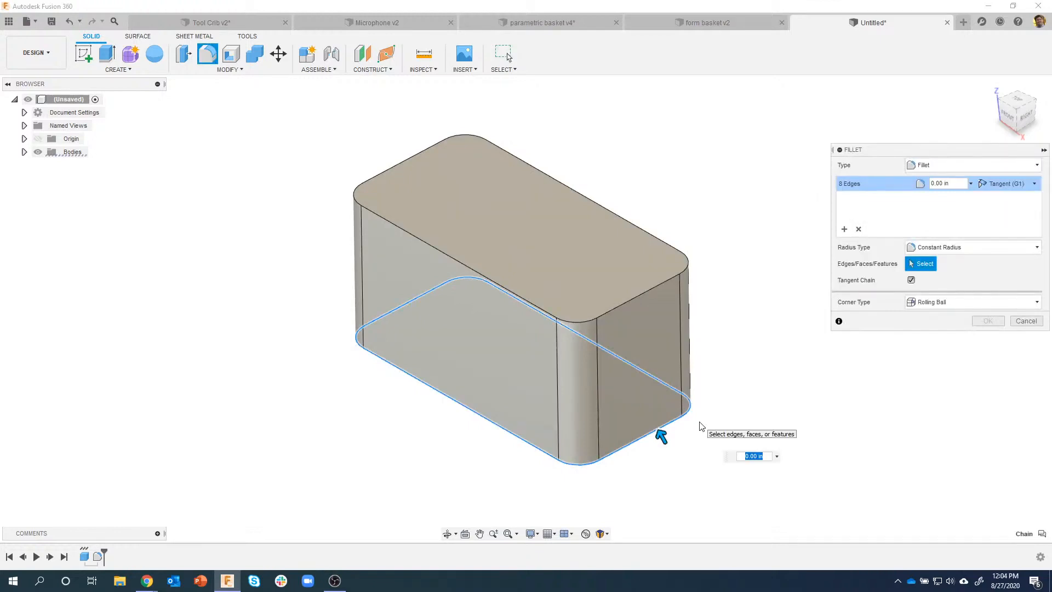
key(Return)
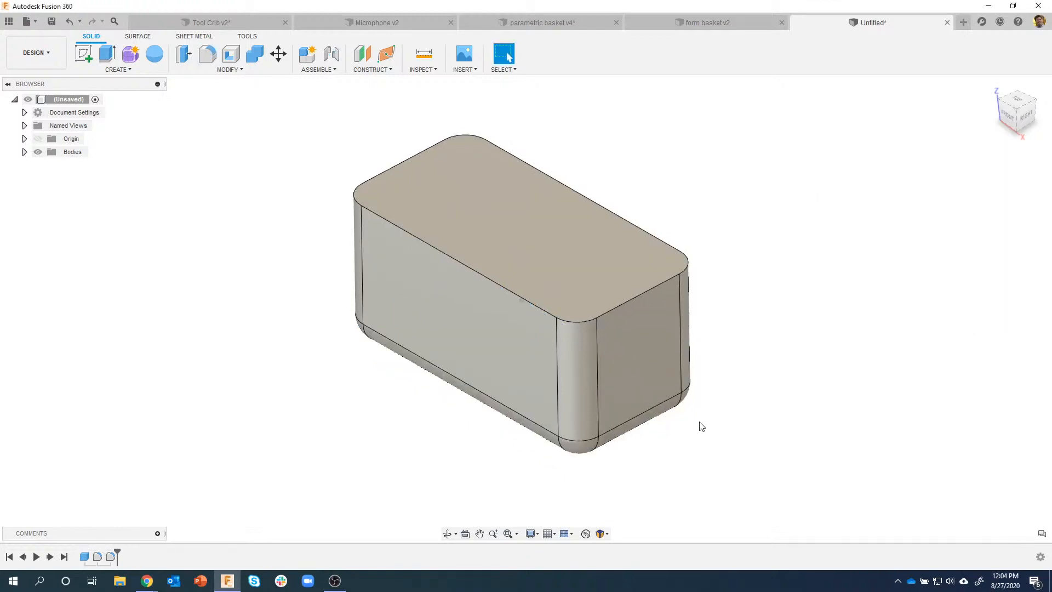
shift+middle_drag(699, 422, 775, 242)
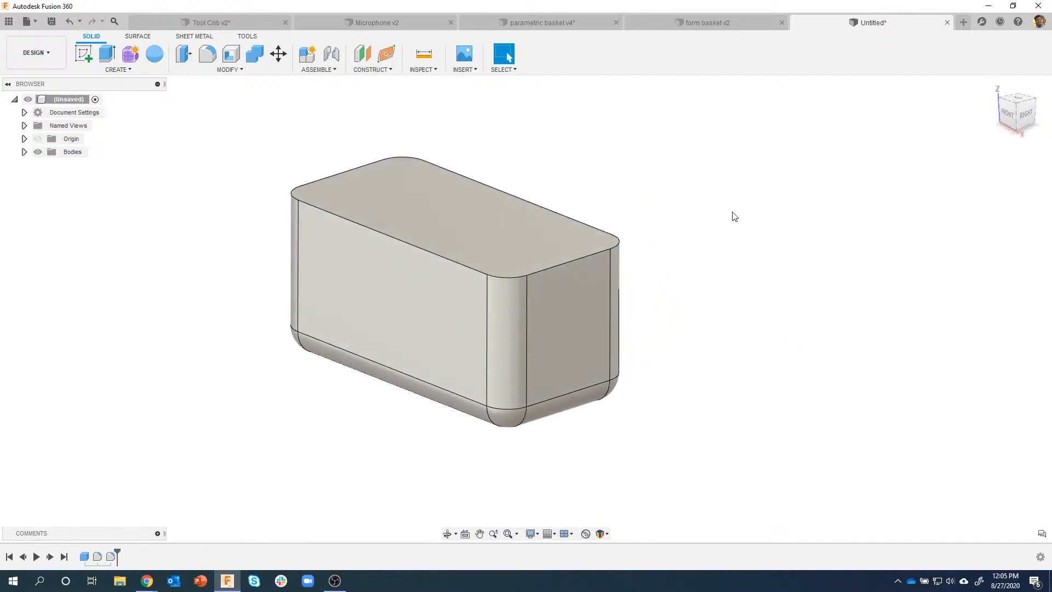
Step: Open the appearance settings for bodies and expand the Brass category of the Metal library
key(a)
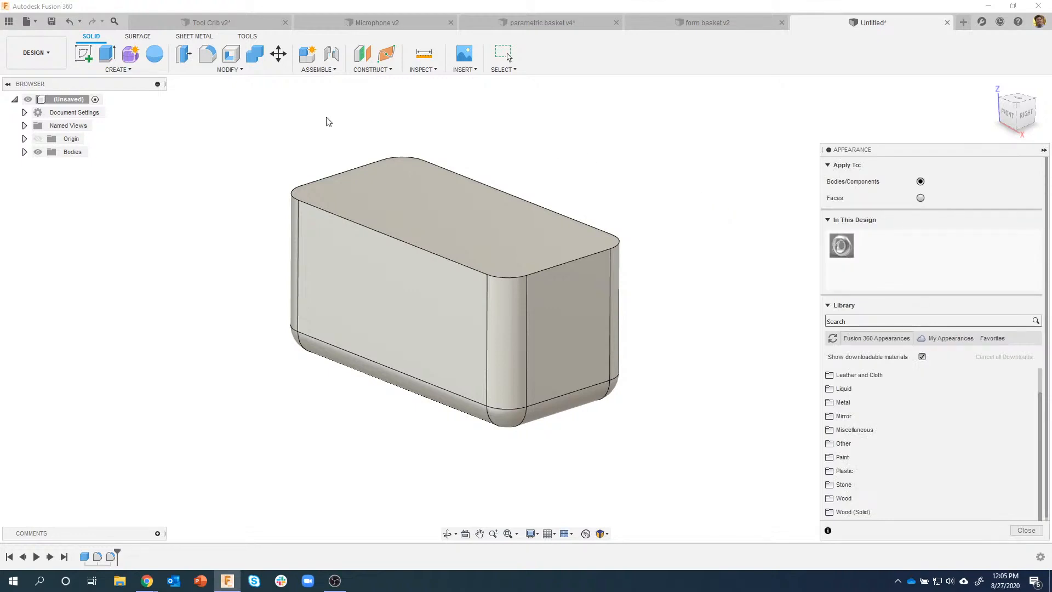
click(129, 71)
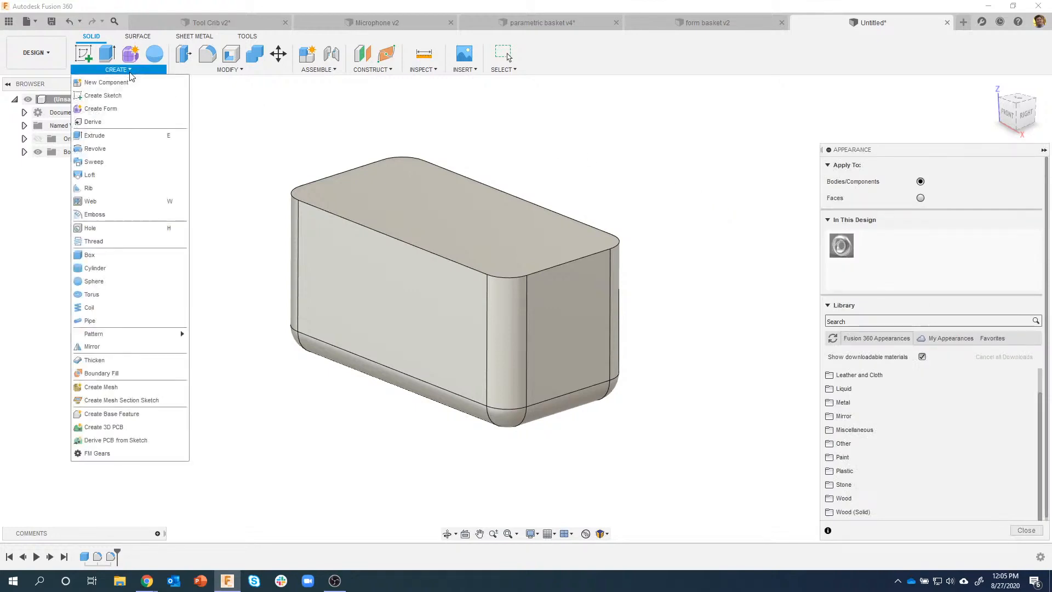
mouse_move(185, 75)
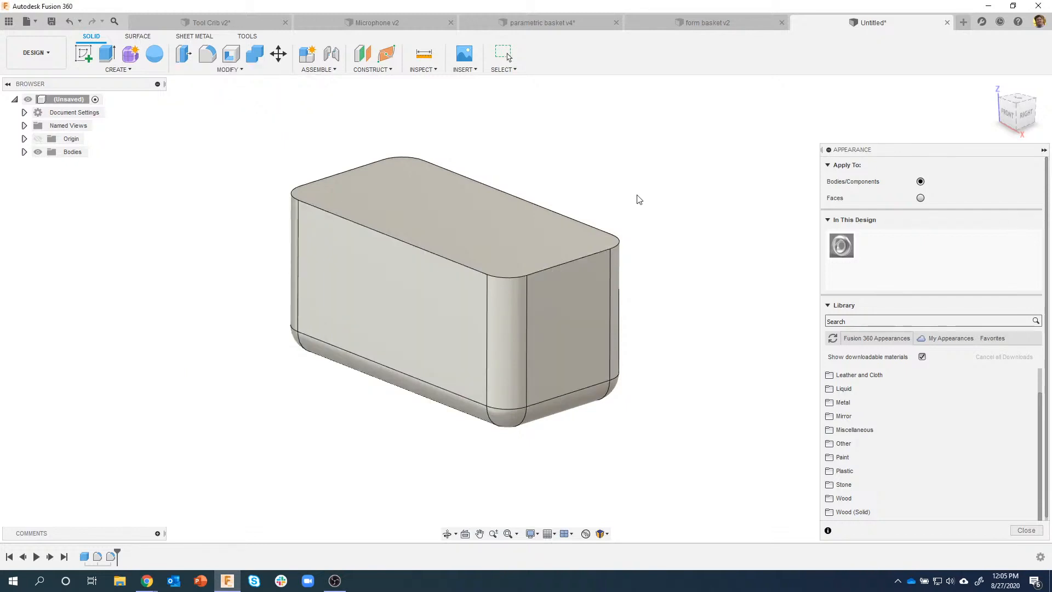
scroll(892, 398, down, 1)
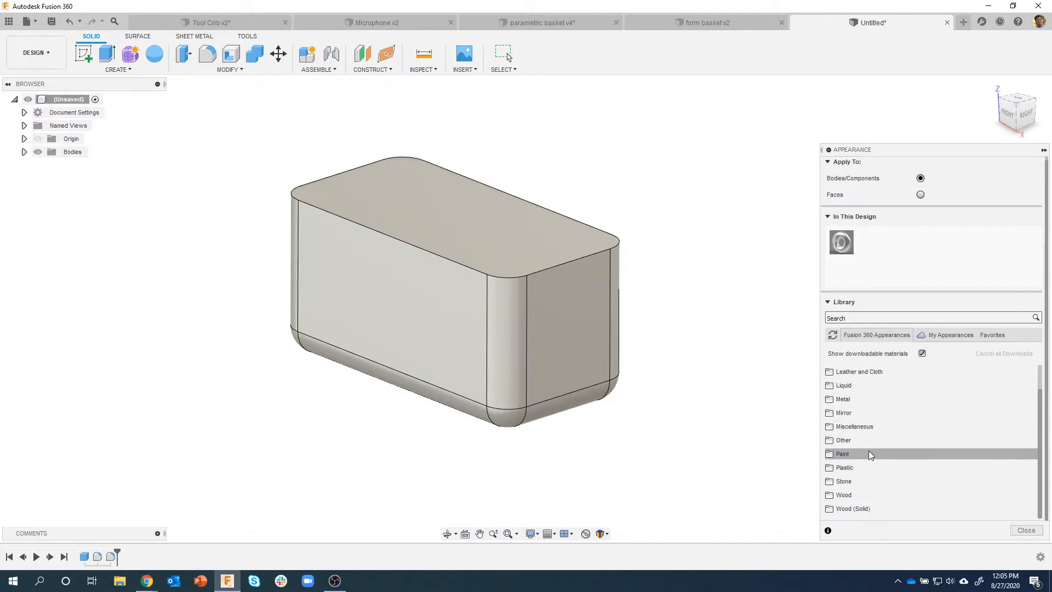
click(851, 400)
click(852, 399)
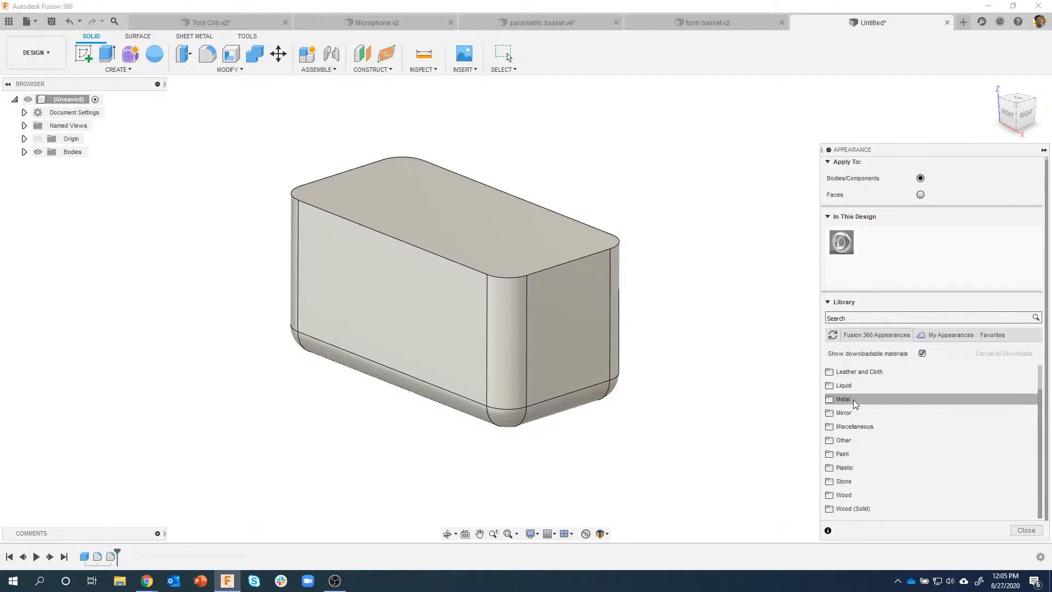
click(853, 399)
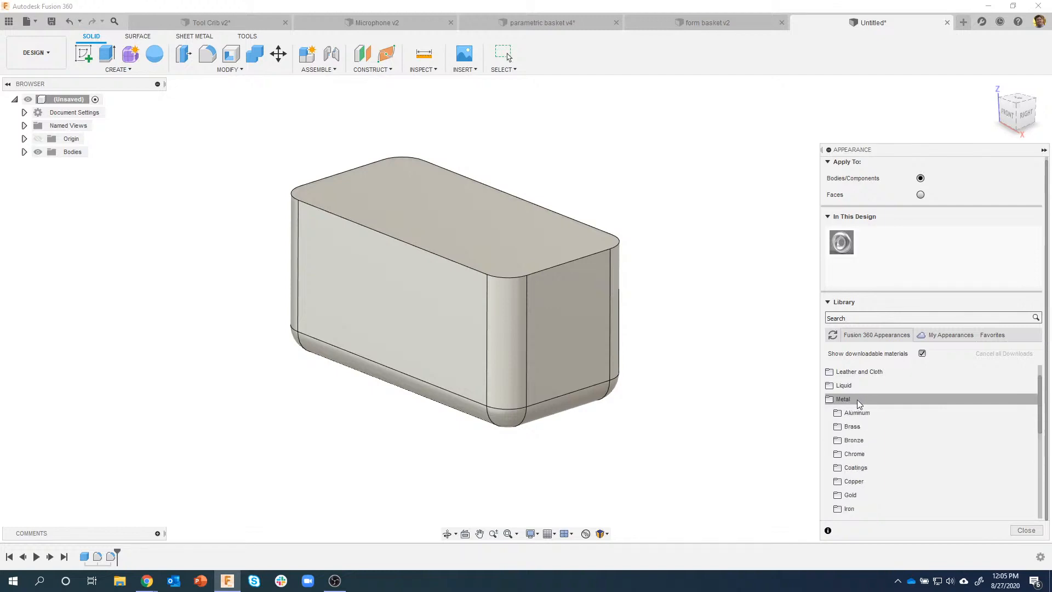
click(872, 426)
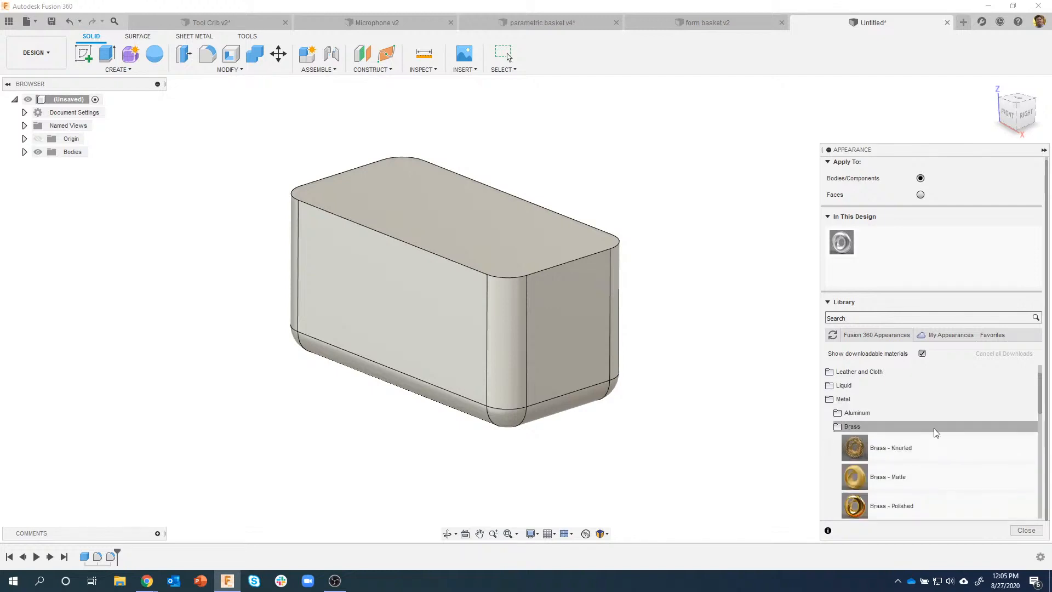
Step: Apply the Brass - Knurled appearance to the box body
scroll(934, 422, down, 2)
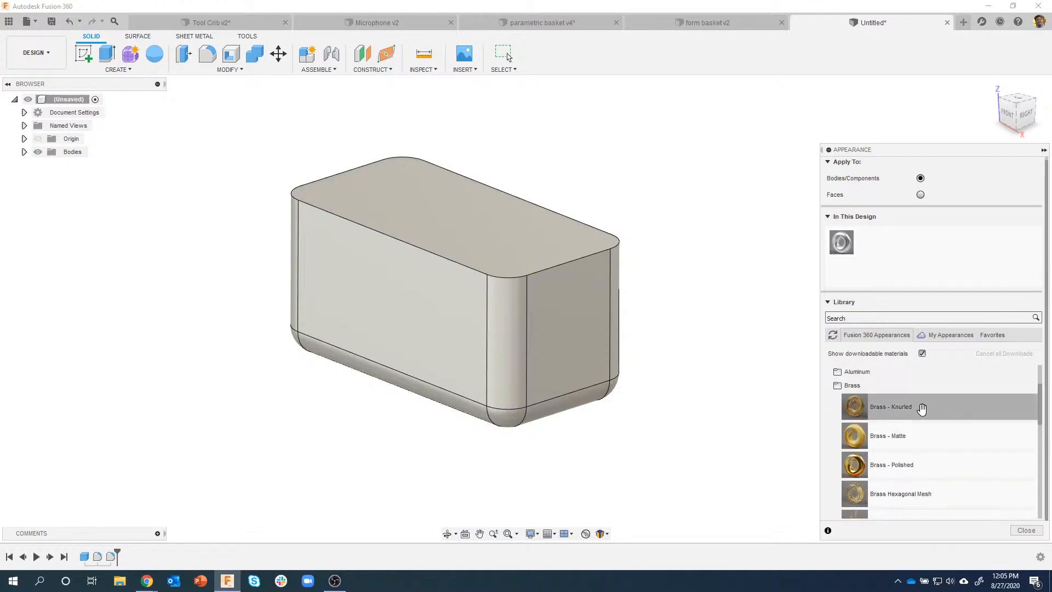
drag(920, 409, 573, 328)
shift+middle_drag(706, 411, 816, 349)
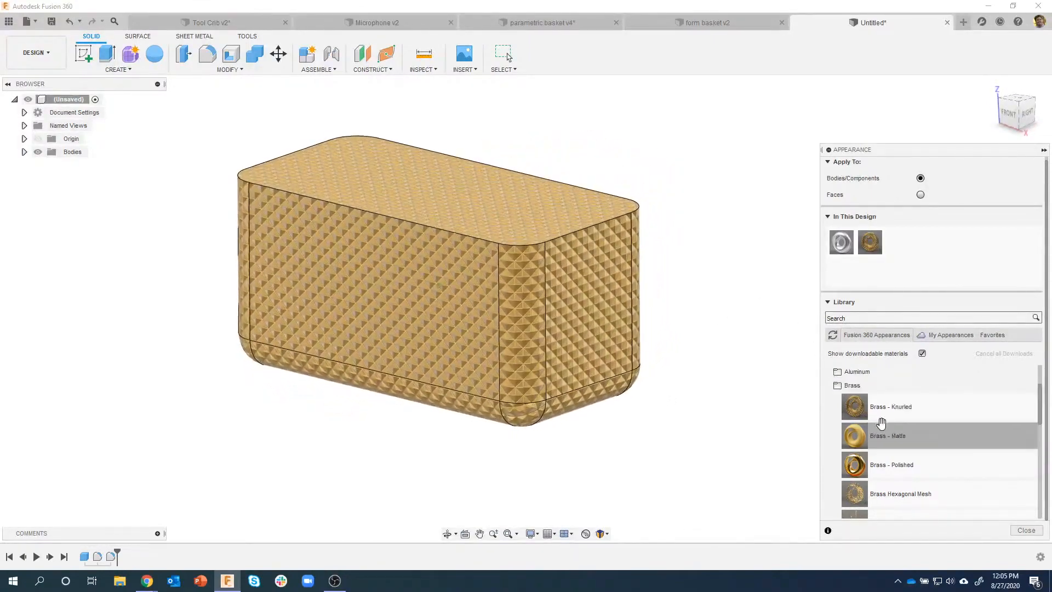
Step: Apply the Brass - Polished appearance to the box body and browse the remaining brass appearances
drag(855, 464, 580, 325)
shift+middle_drag(708, 402, 713, 367)
scroll(975, 453, down, 2)
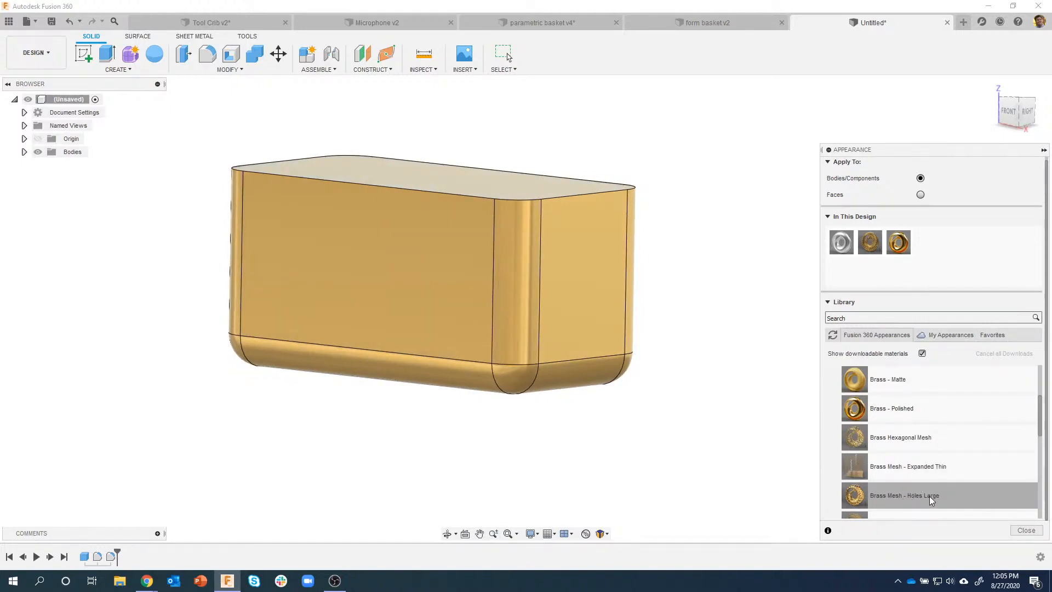
scroll(931, 491, down, 3)
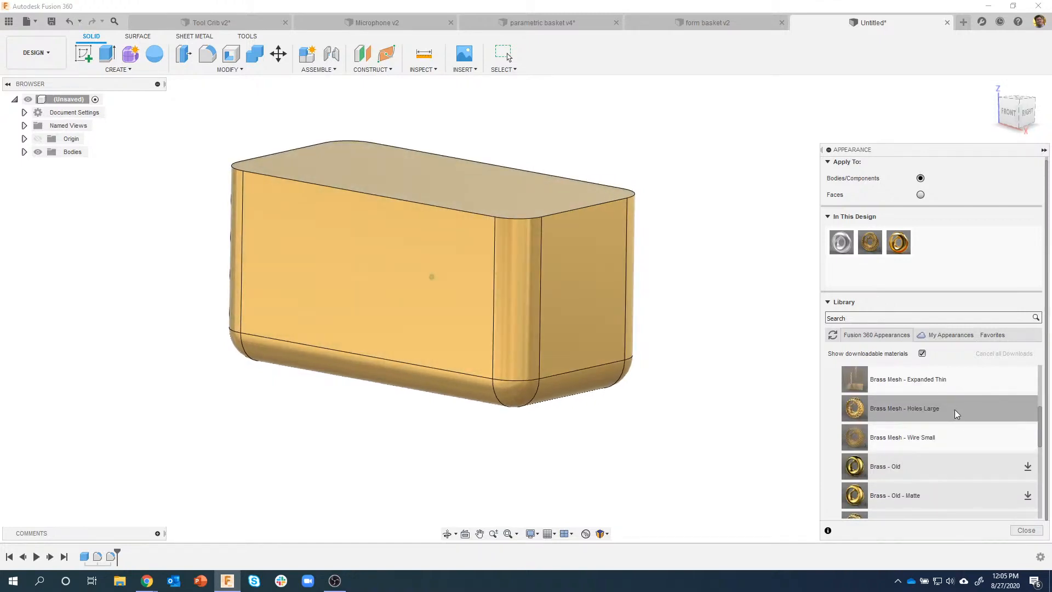
Step: Apply the Brass Hexagonal Mesh appearance to the box body and inspect the pattern
scroll(950, 403, up, 3)
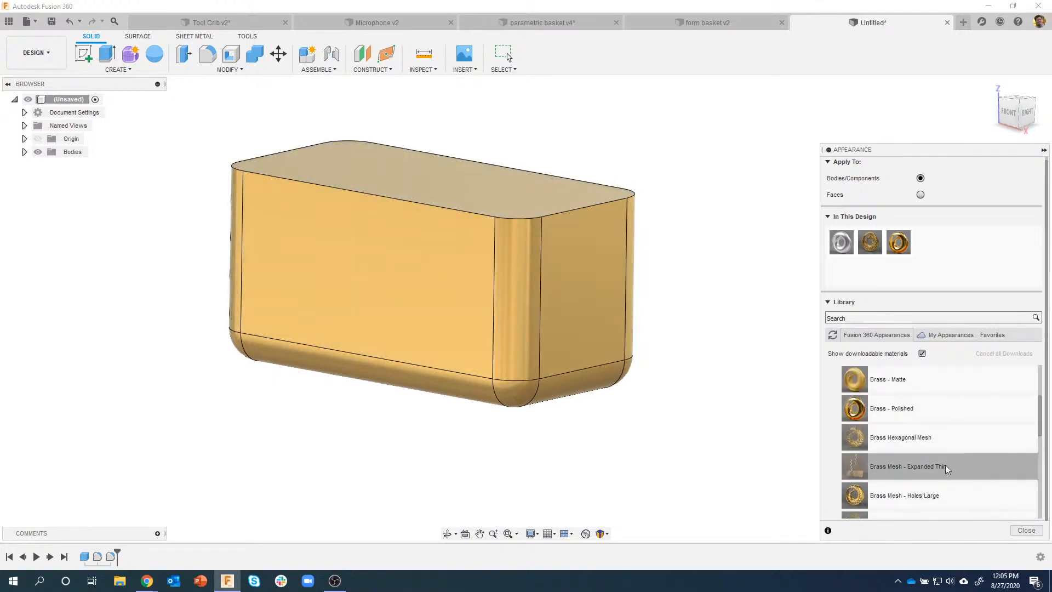
drag(921, 439, 588, 325)
shift+middle_drag(637, 420, 714, 434)
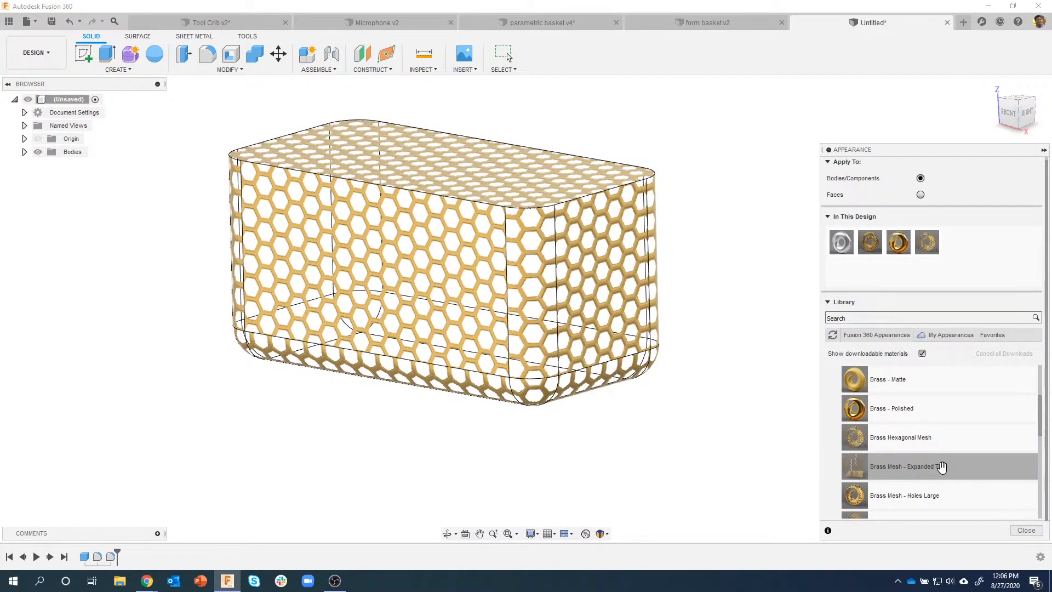
Step: Apply the Brass Mesh - Wire Small appearance to the box body, inspect the mesh and finish the appearance command
scroll(932, 467, down, 3)
drag(876, 436, 469, 252)
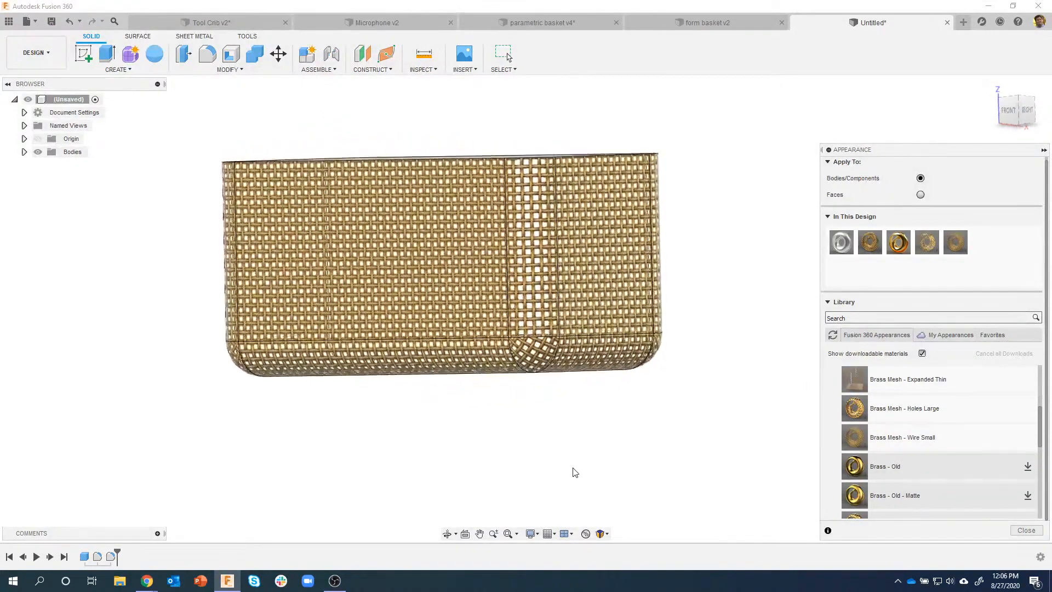
shift+middle_drag(573, 467, 566, 379)
scroll(374, 462, up, 10)
scroll(374, 464, down, 3)
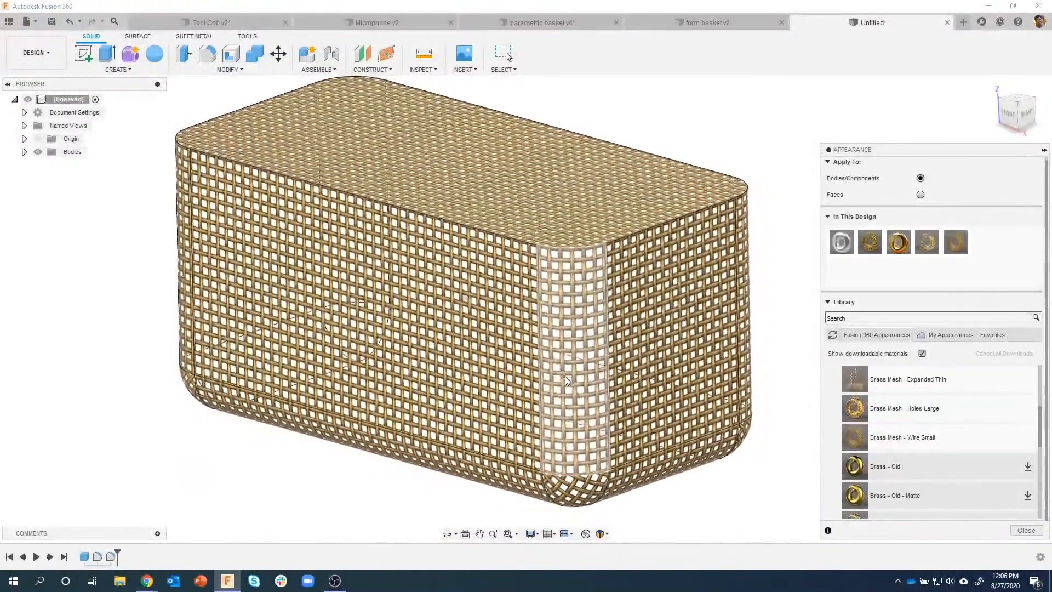
shift+drag(565, 377, 569, 364)
shift+middle_drag(569, 364, 569, 361)
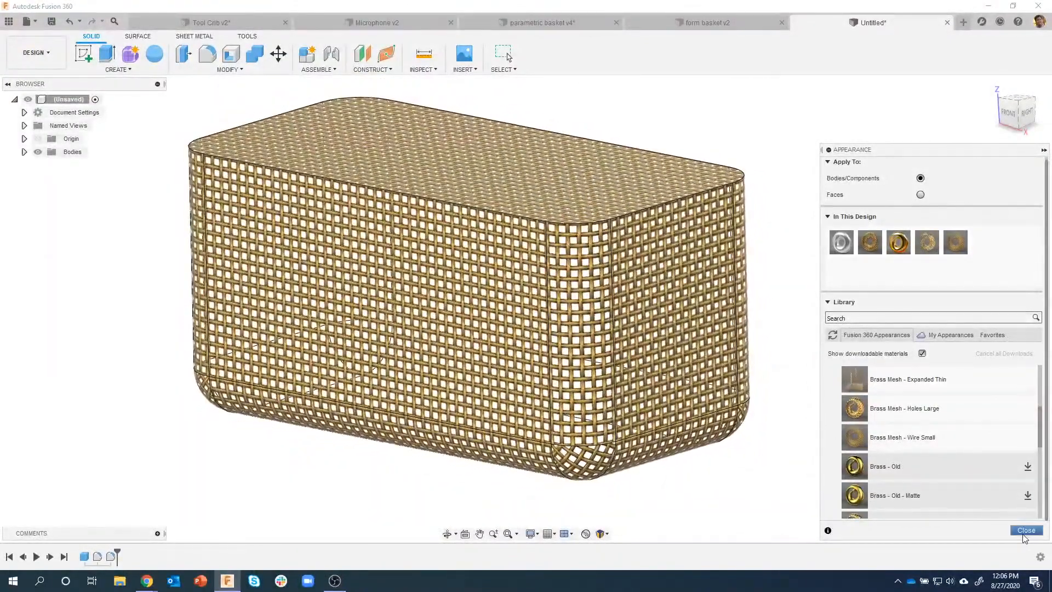
click(1024, 531)
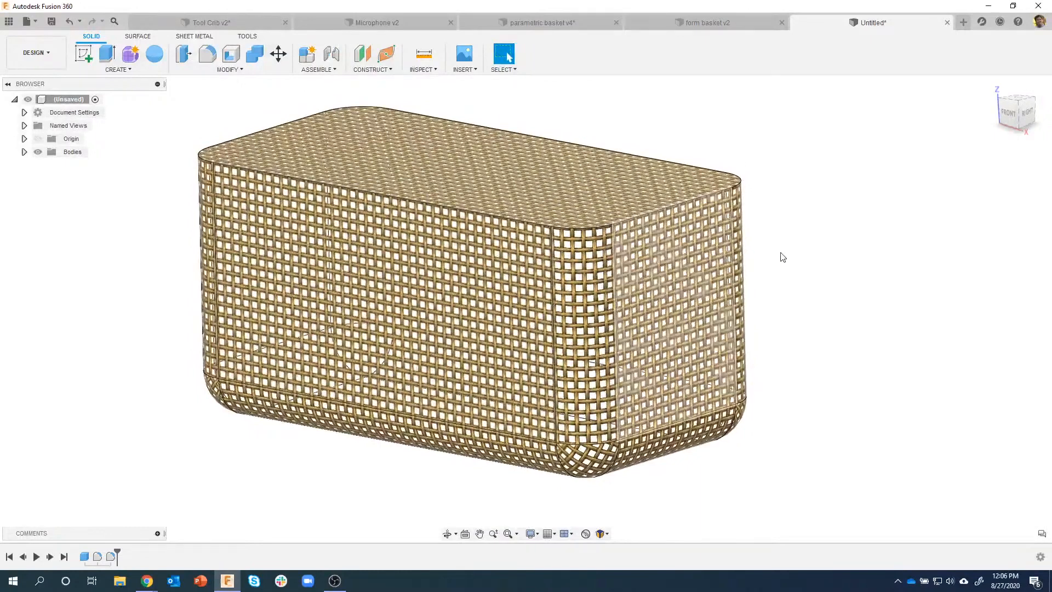
Step: Reopen the appearance settings and delete the unused Brass Hexagonal Mesh and Brass - Knurled appearances from the design
key(a)
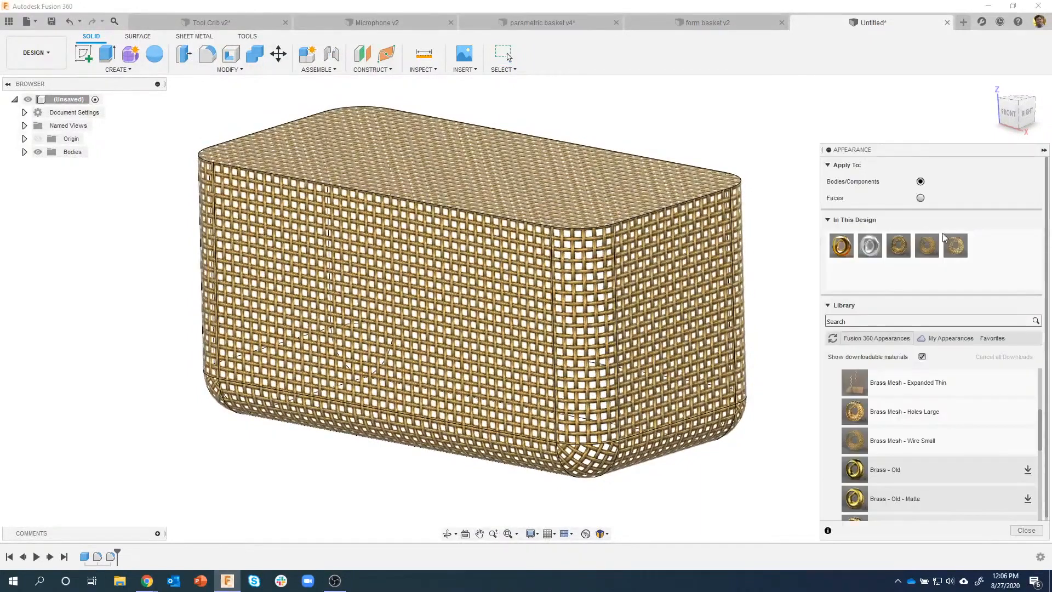
right_click(953, 242)
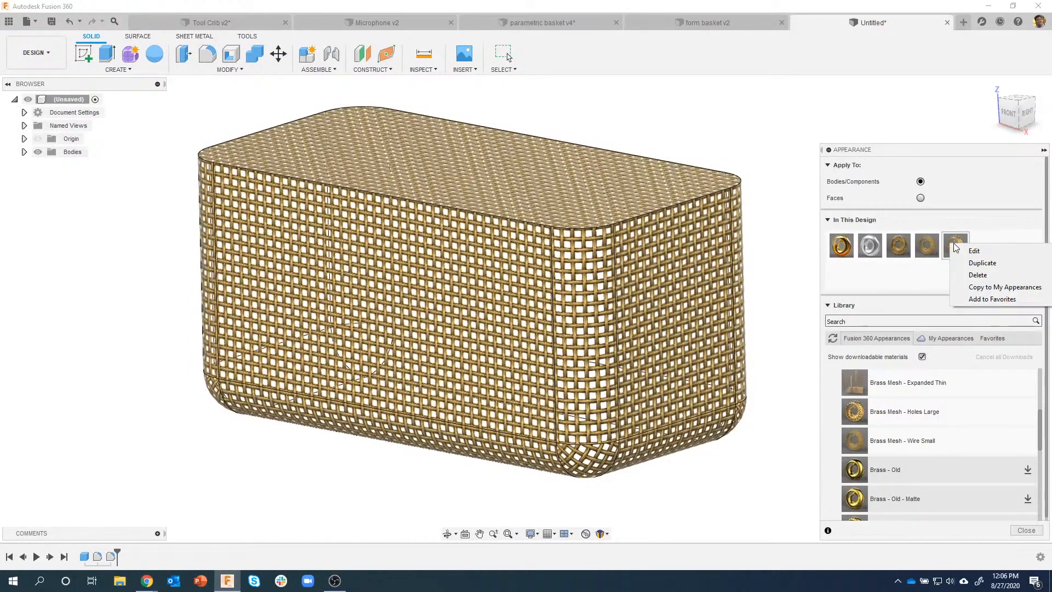
click(973, 273)
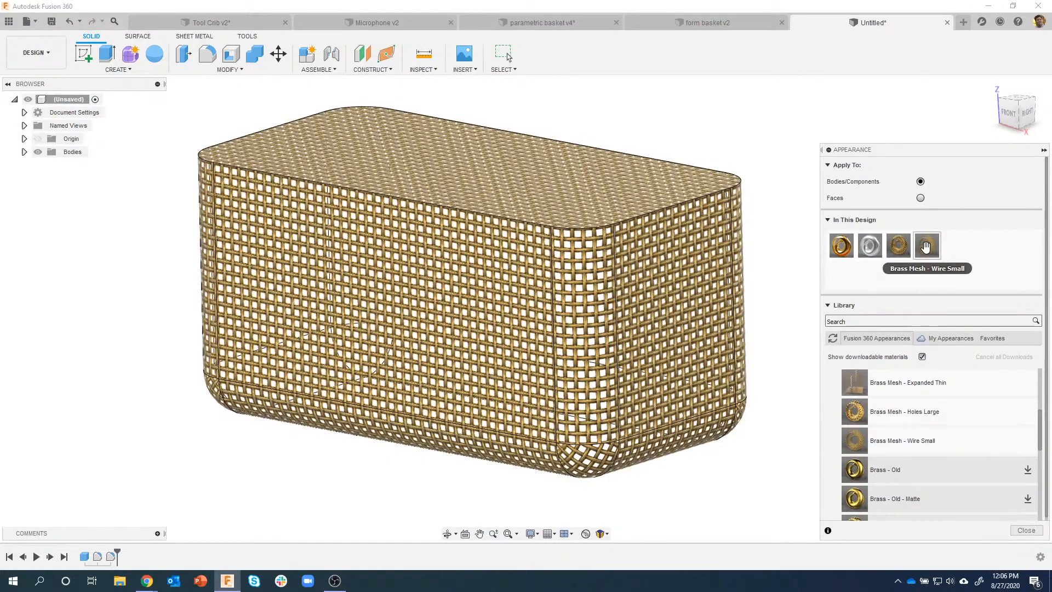
right_click(926, 247)
click(912, 279)
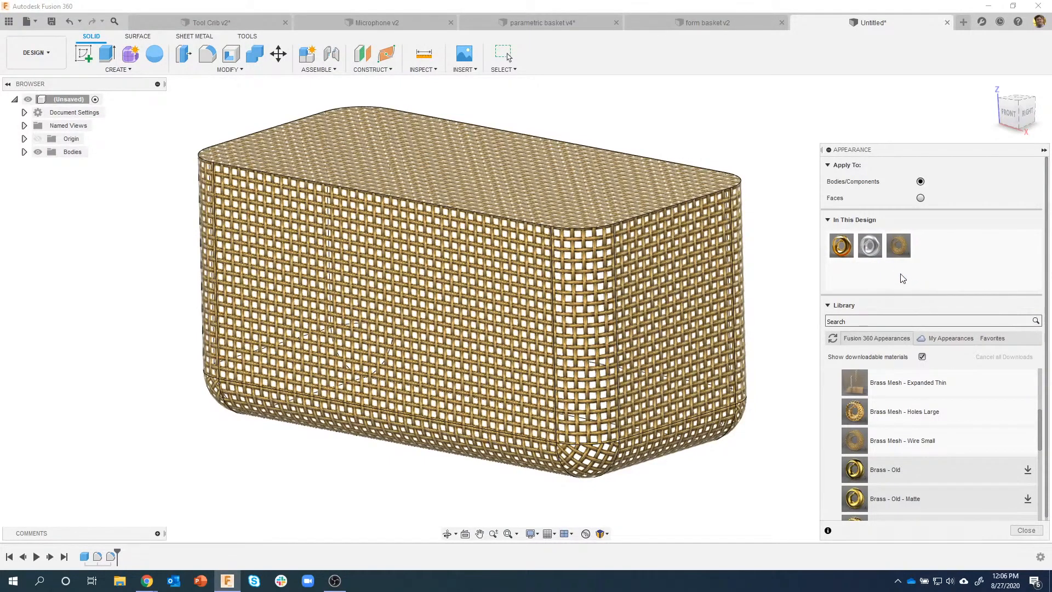
Step: Edit the Brass Mesh - Wire Small appearance in the design and set its scale to 90
right_click(897, 247)
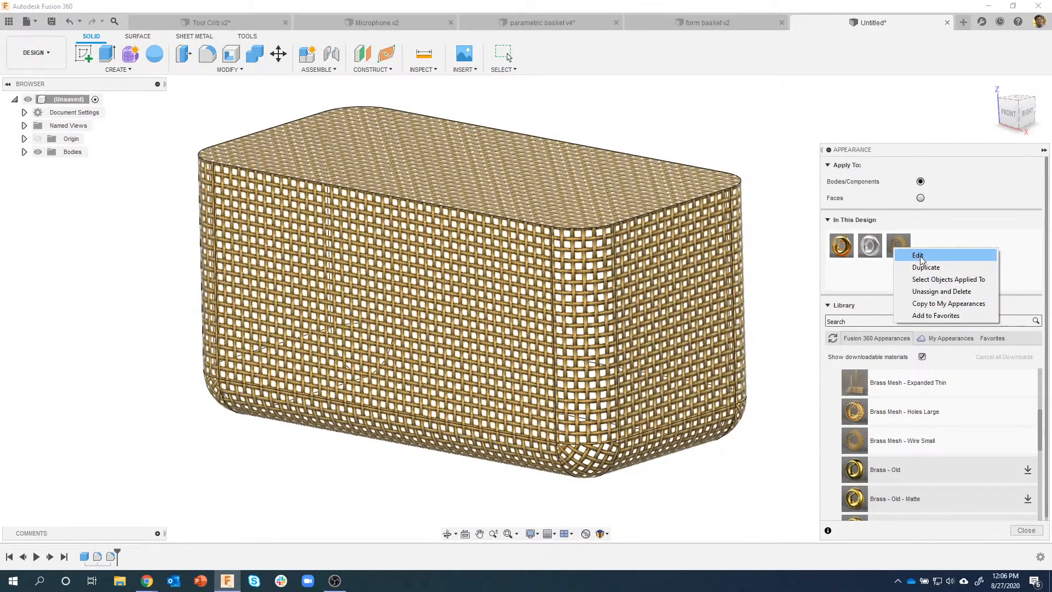
click(918, 256)
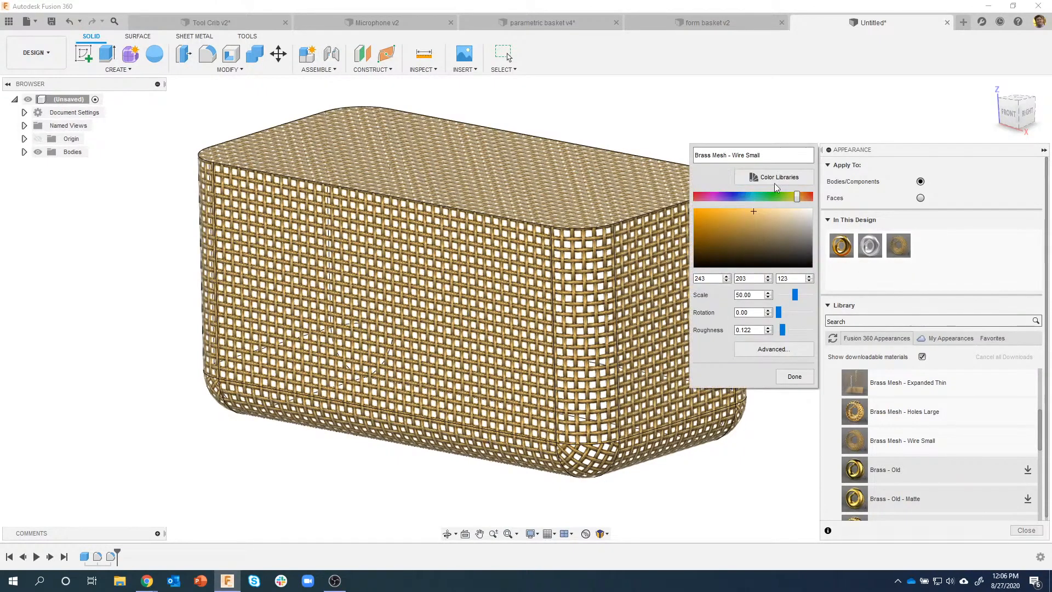
click(768, 293)
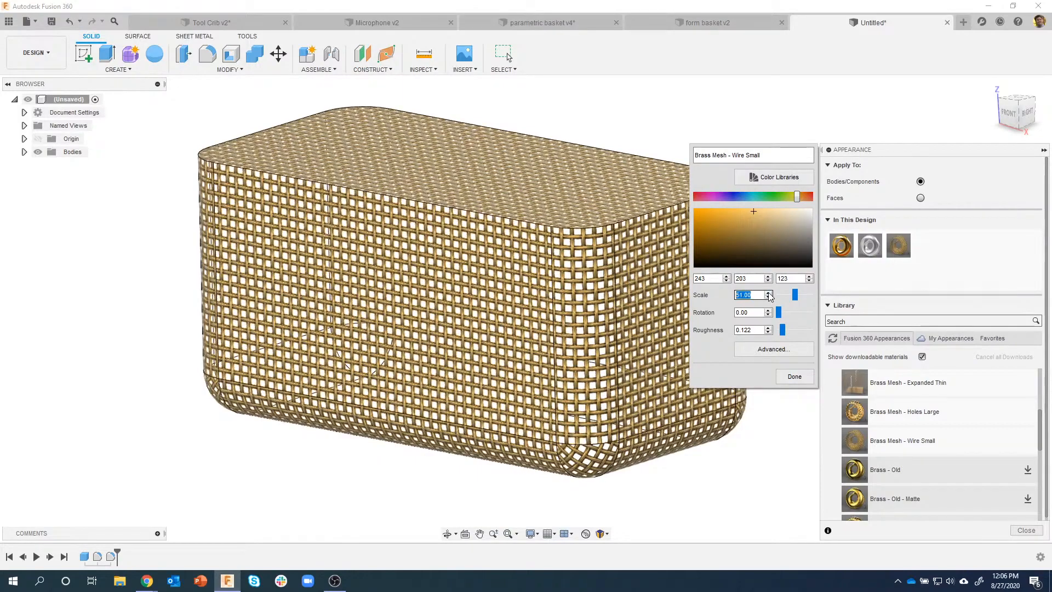
click(768, 292)
click(768, 292)
click(768, 293)
click(768, 293)
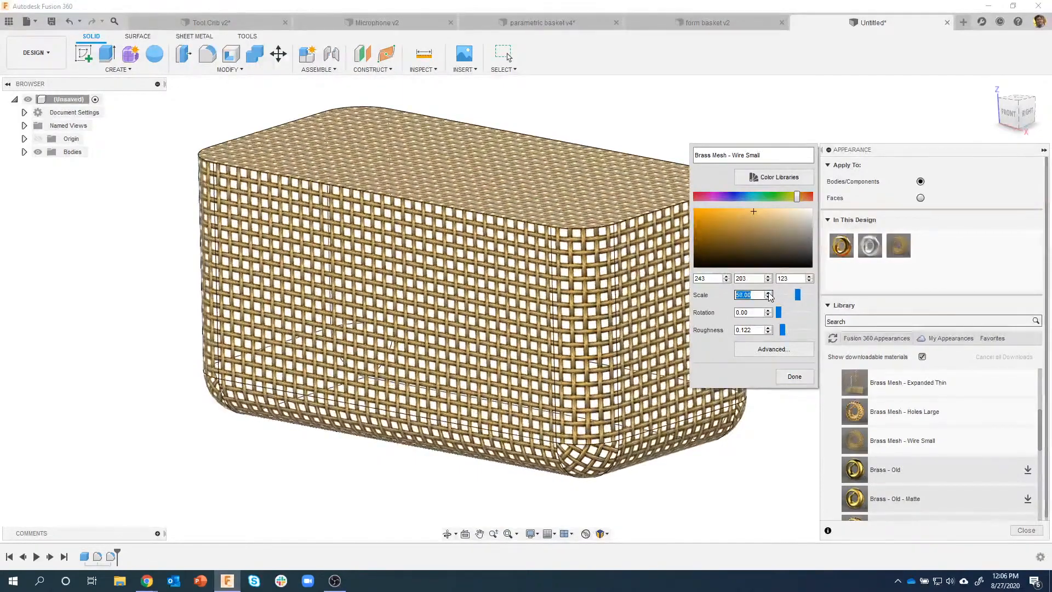
click(768, 293)
click(768, 293)
click(768, 293)
click(768, 293)
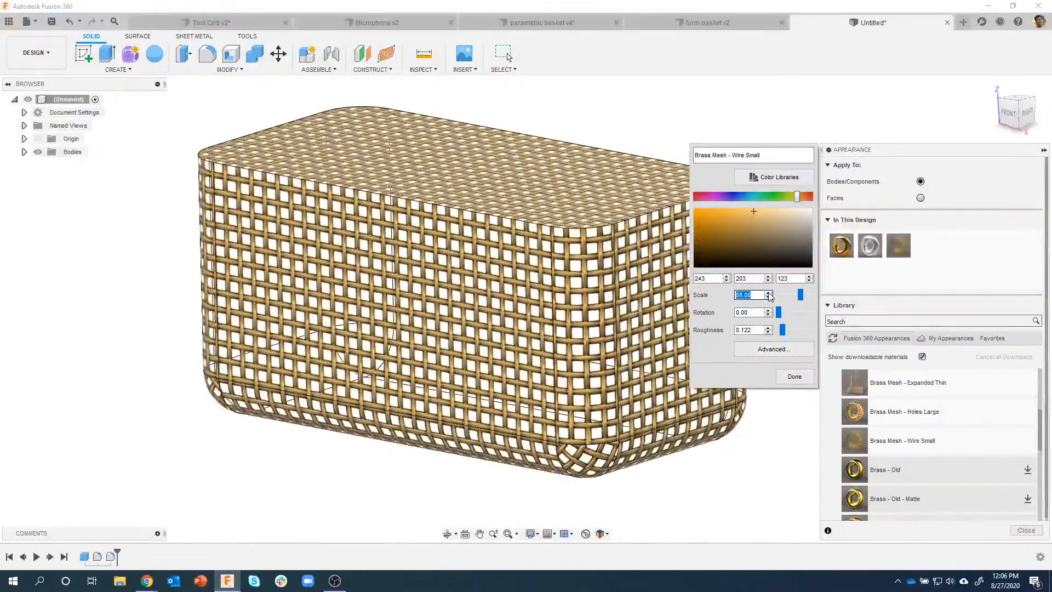
click(768, 293)
click(768, 293)
click(768, 293)
click(768, 294)
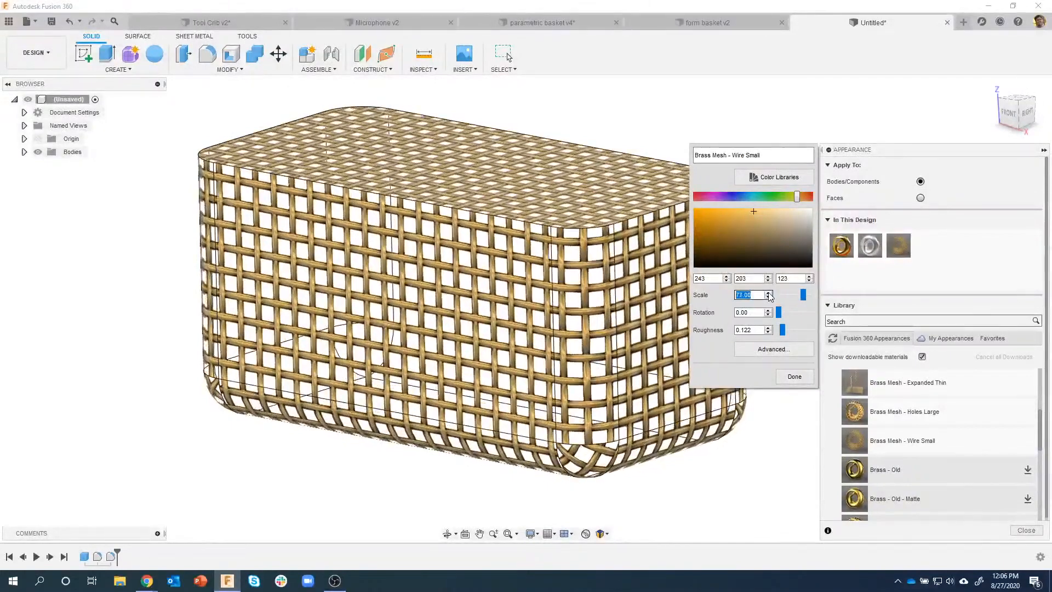
click(768, 293)
click(768, 293)
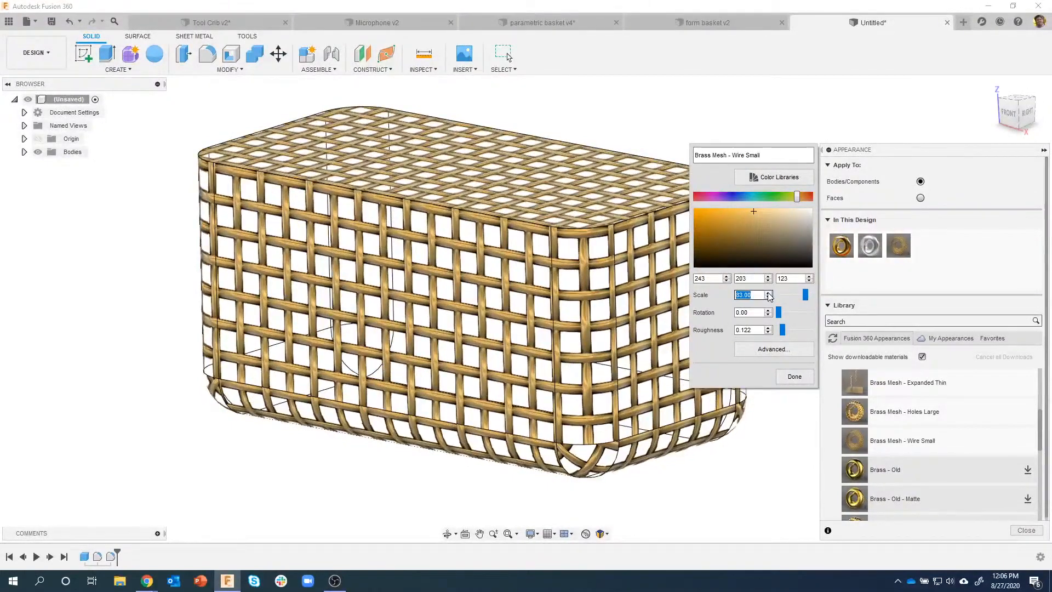
click(768, 293)
click(768, 292)
click(768, 292)
click(768, 292)
click(768, 292)
click(768, 293)
click(768, 293)
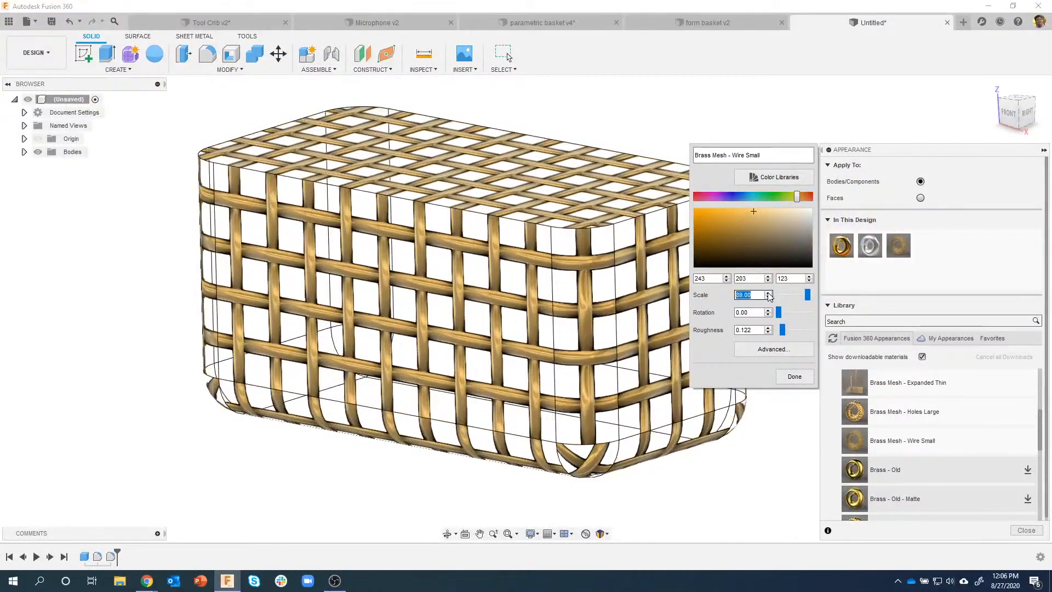
click(768, 293)
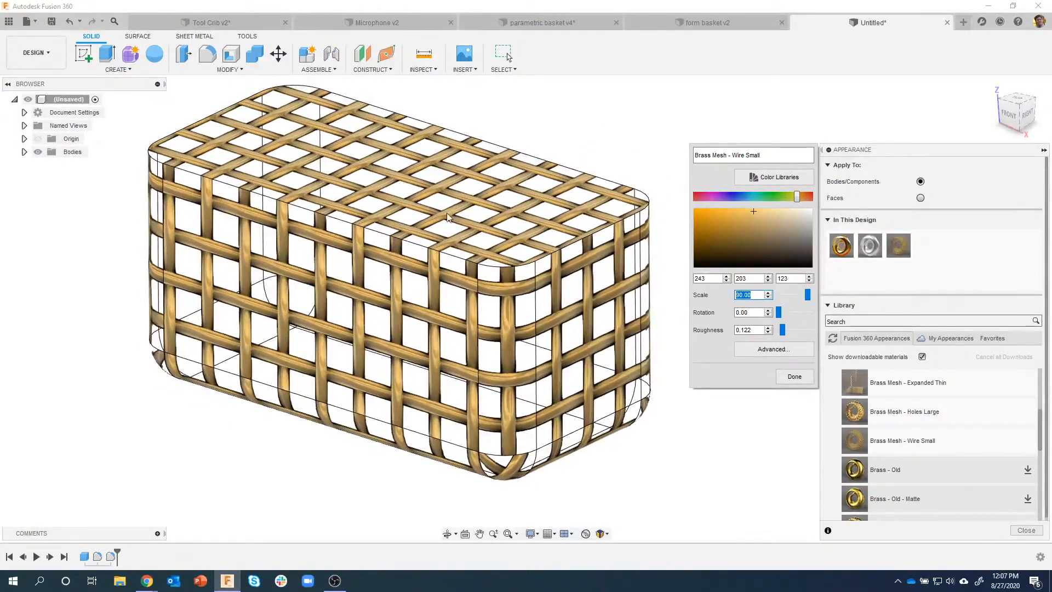
click(794, 376)
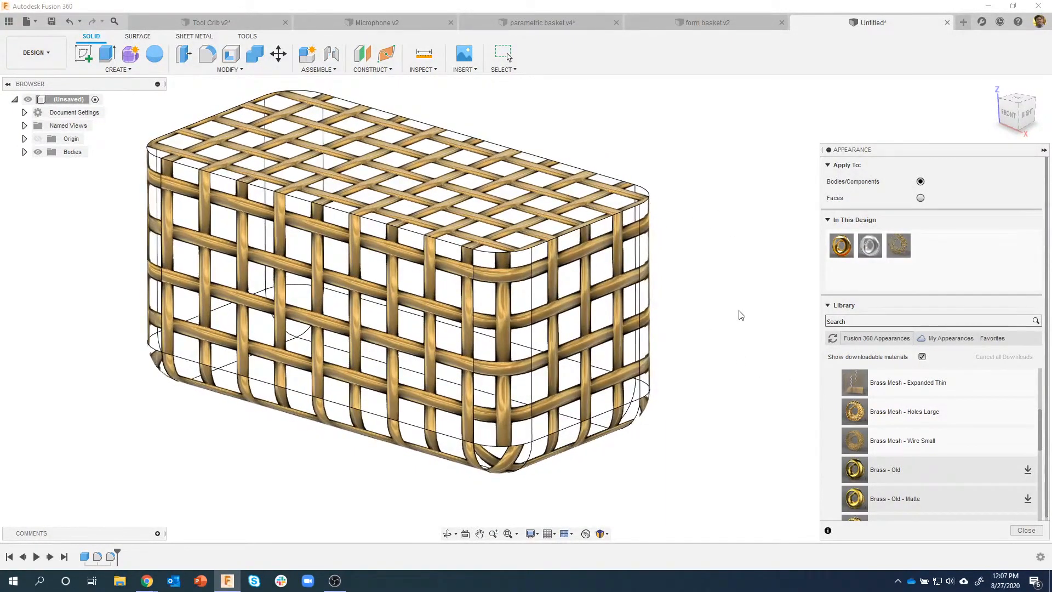
Step: Search the appearance library for "air" and apply the Air appearance to only the top face of the box
click(843, 321)
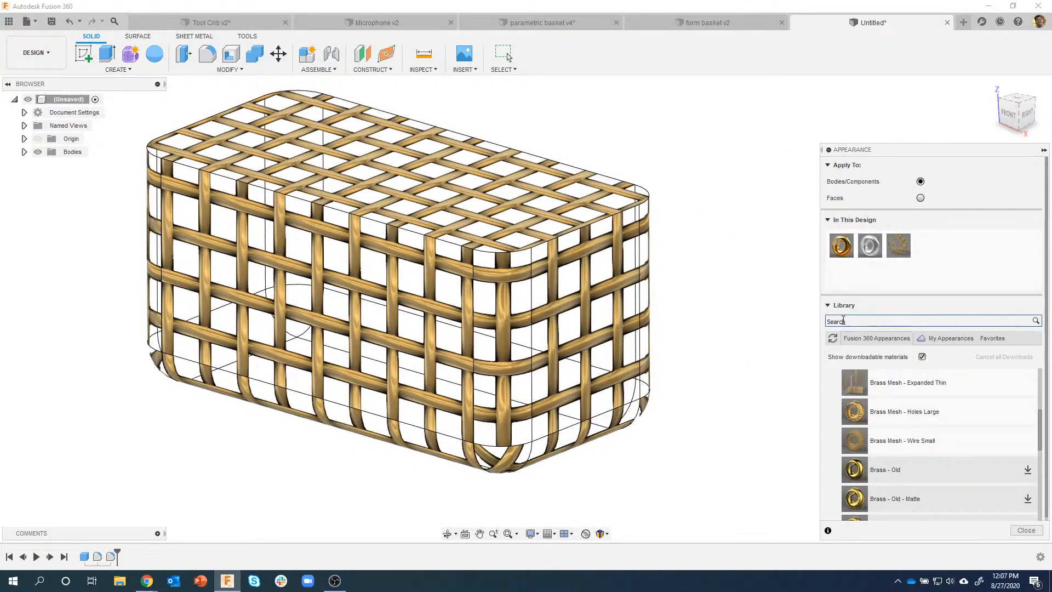
click(864, 321)
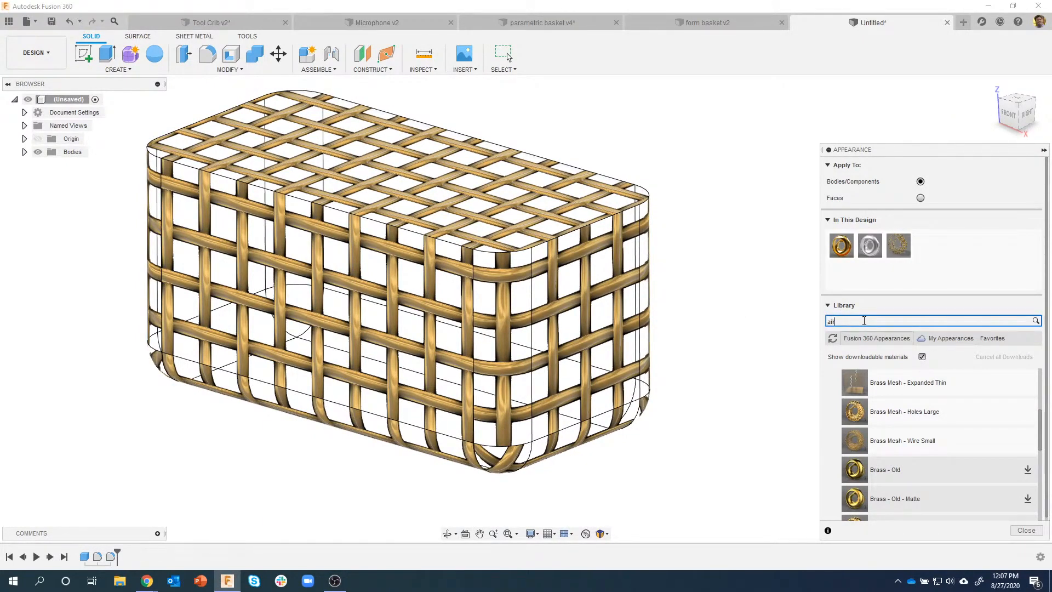
text(air)
key(Return)
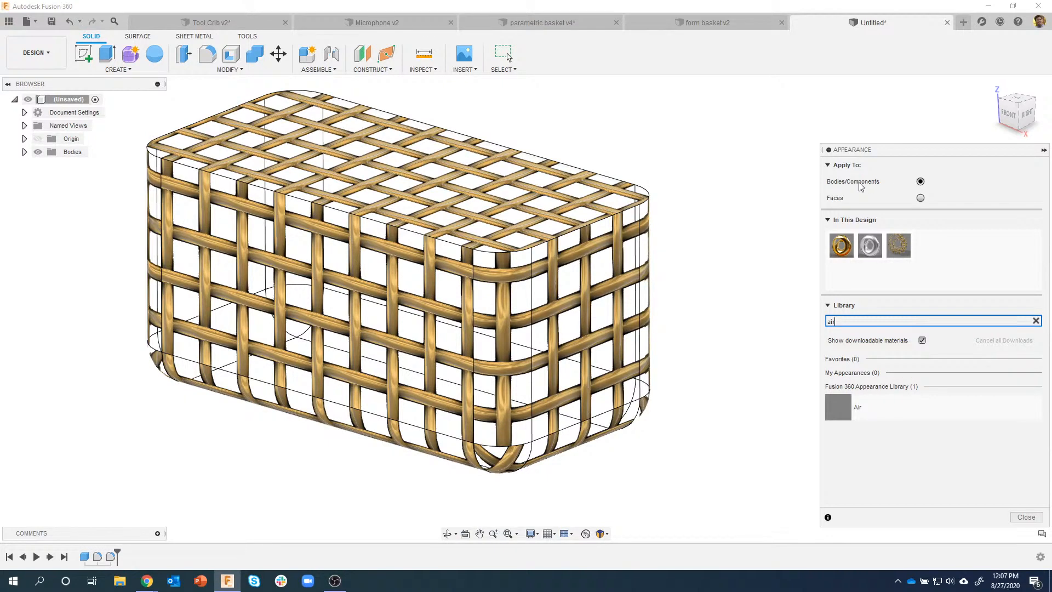
click(921, 198)
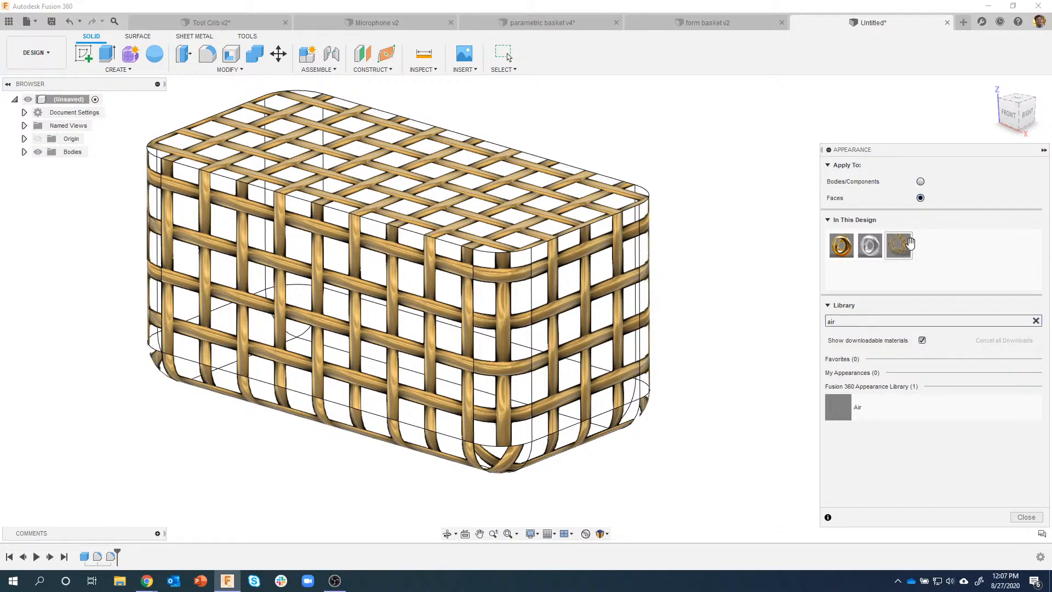
drag(864, 395, 497, 202)
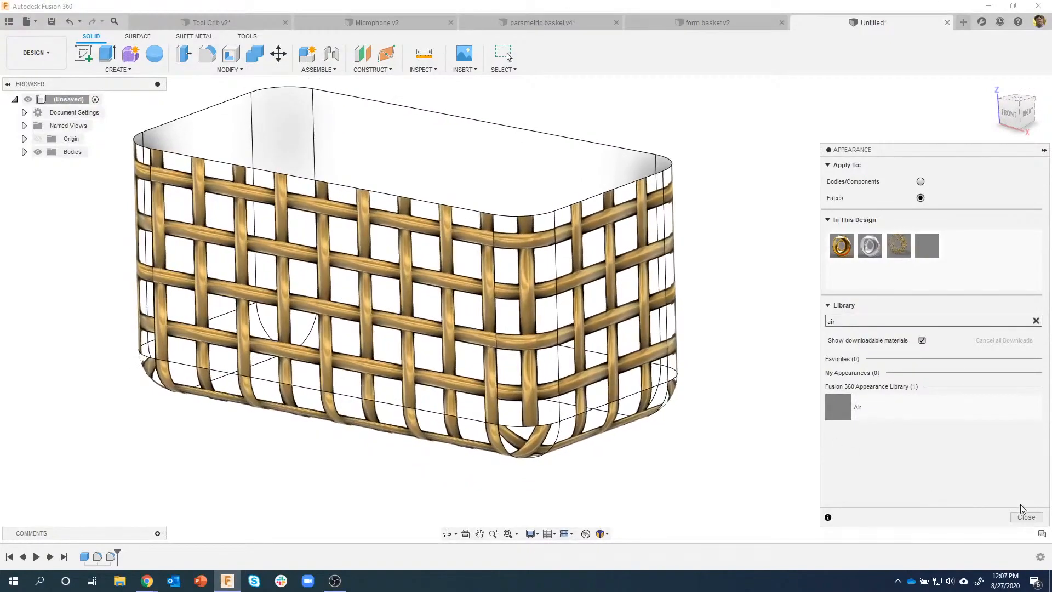
click(1024, 516)
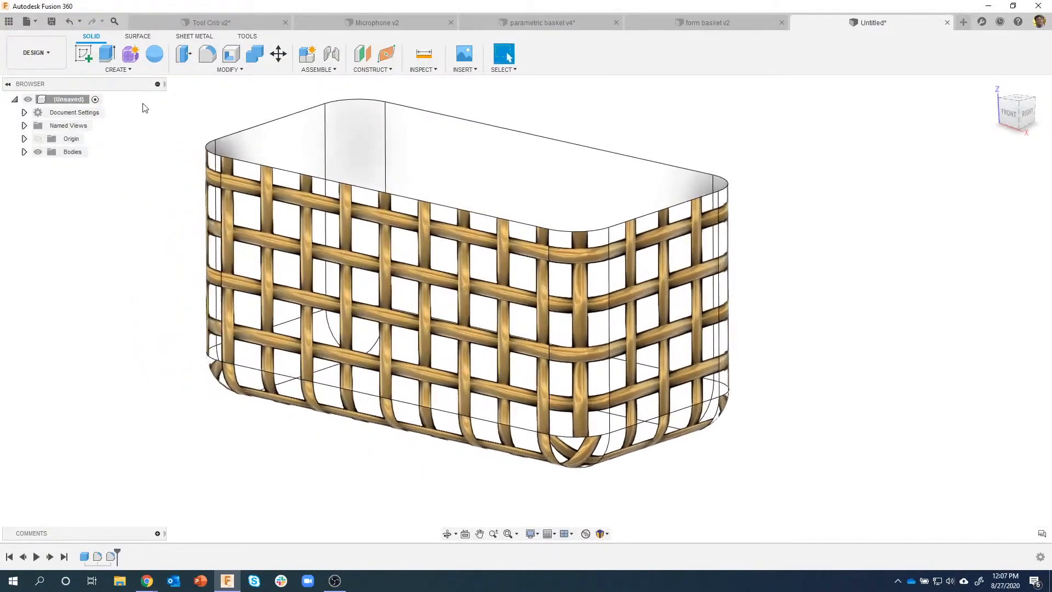
Step: Switch to the Render workspace and preview the wire basket with a brief in-canvas render
click(40, 53)
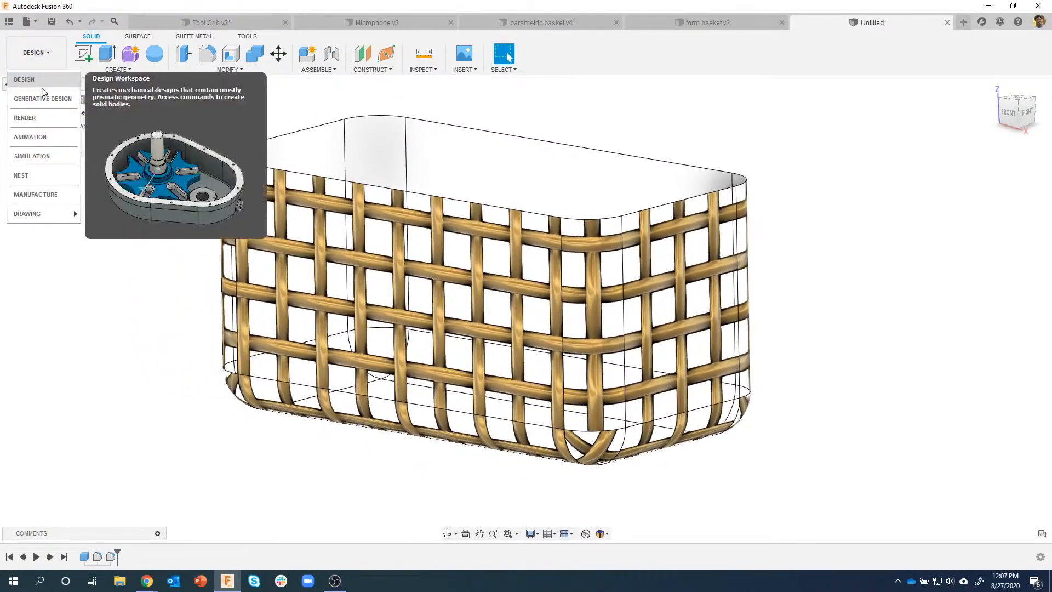
click(33, 117)
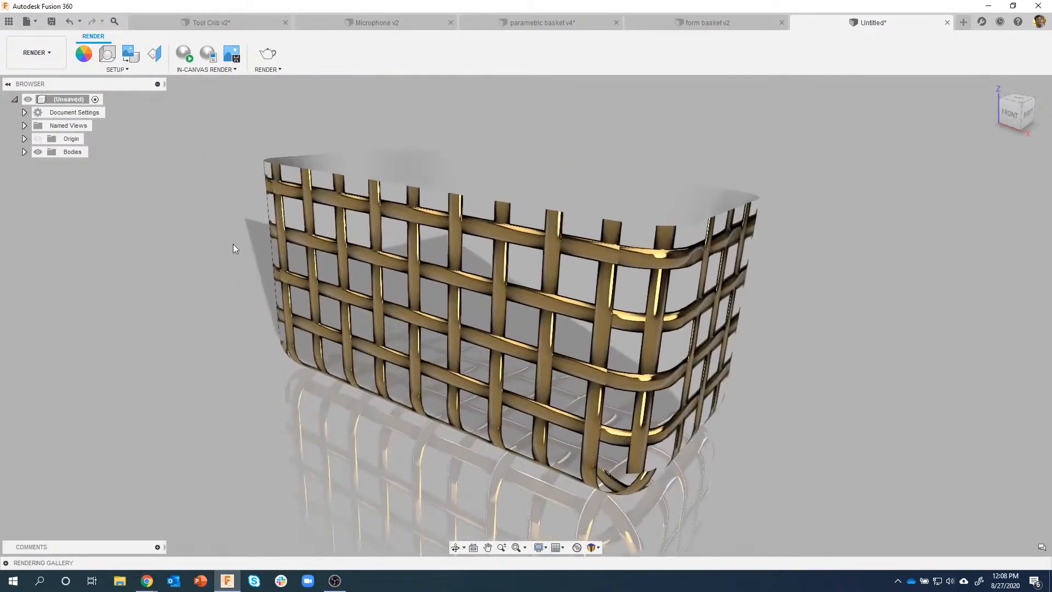
click(182, 56)
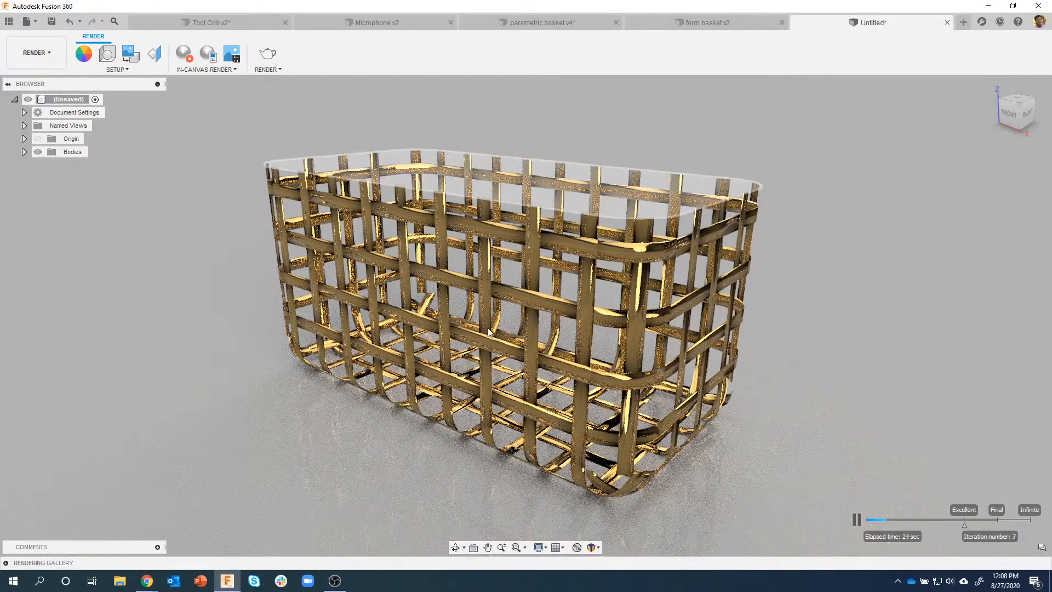
click(184, 53)
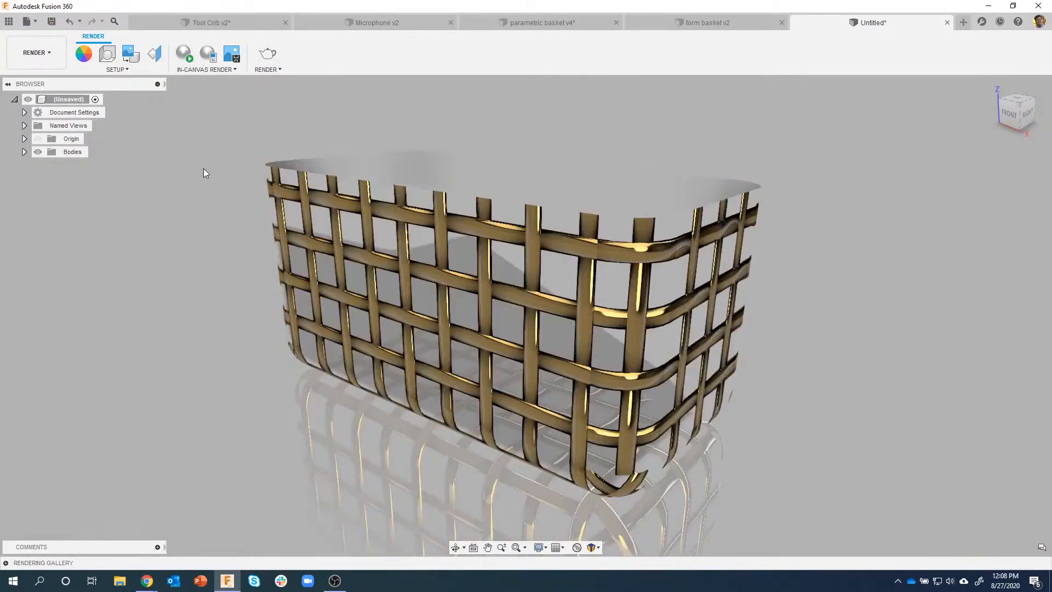
Step: Set the texture map projection type of the box body to Box
click(153, 57)
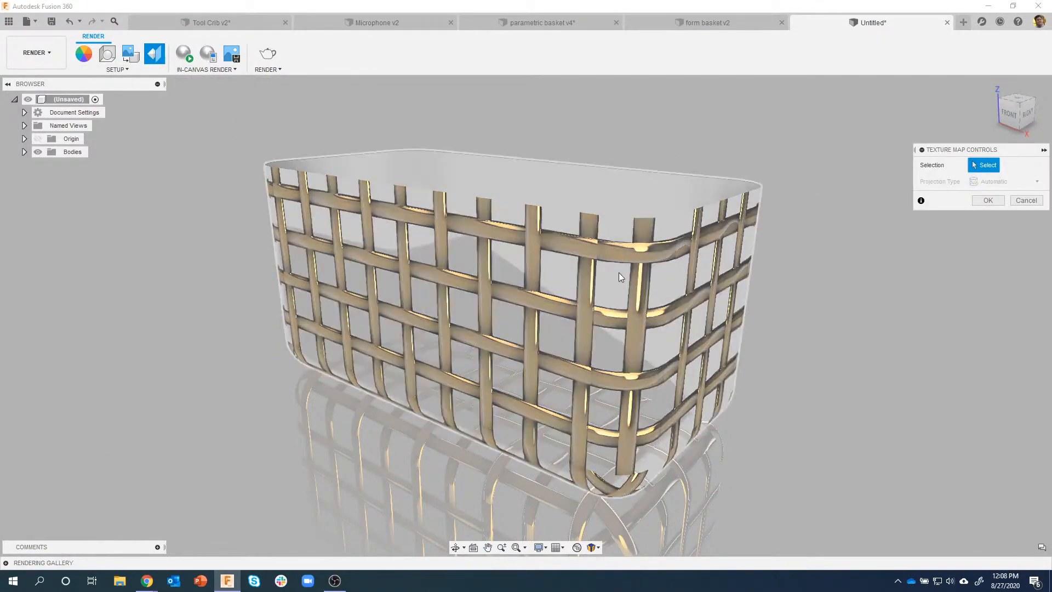
click(609, 278)
shift+middle_drag(790, 314, 913, 246)
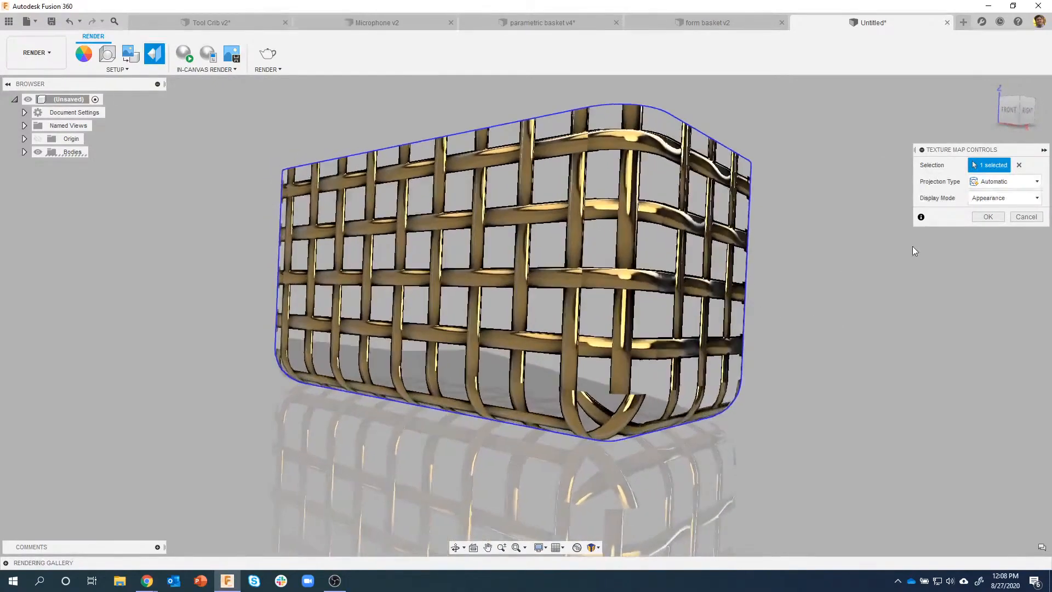
click(988, 186)
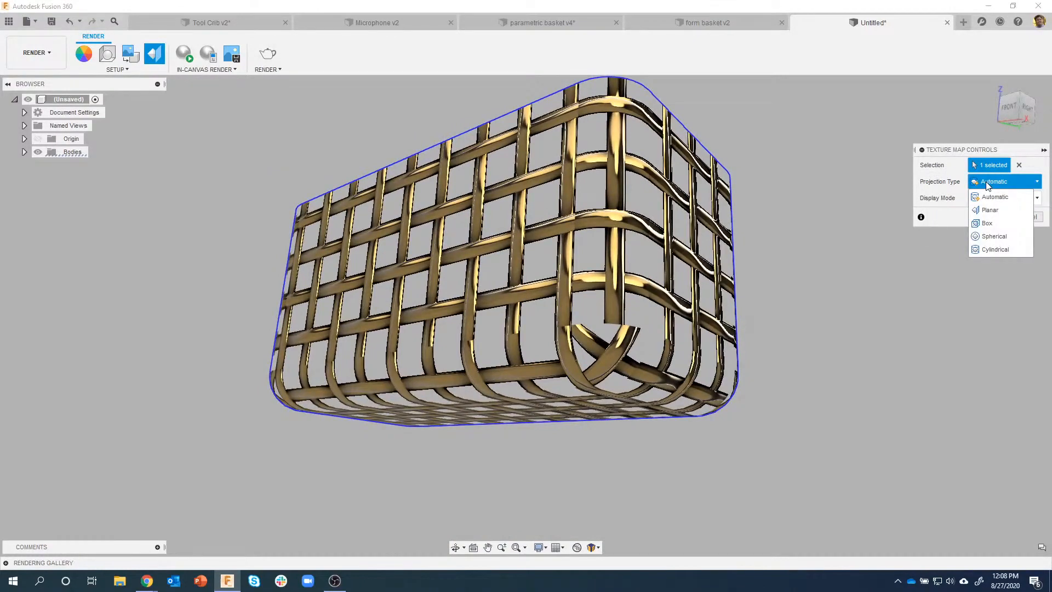
click(992, 225)
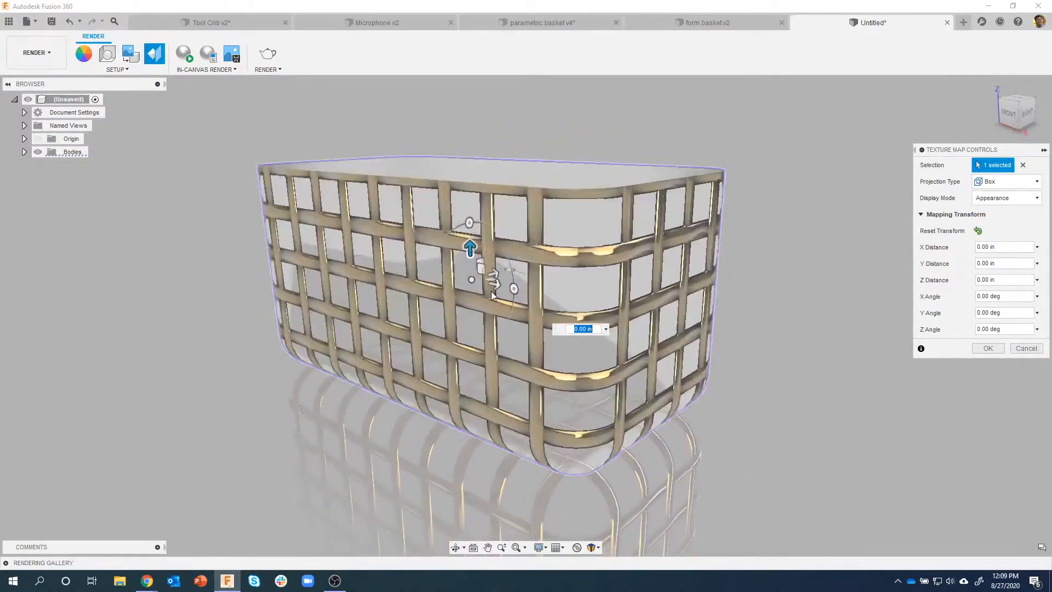
Step: Shift the basket's texture map about 0.32 in along X, fine-tuning by about 0.028 in along Y and 0.015 in along X to align the corner wires
drag(491, 285, 510, 304)
shift+middle_drag(510, 305, 485, 299)
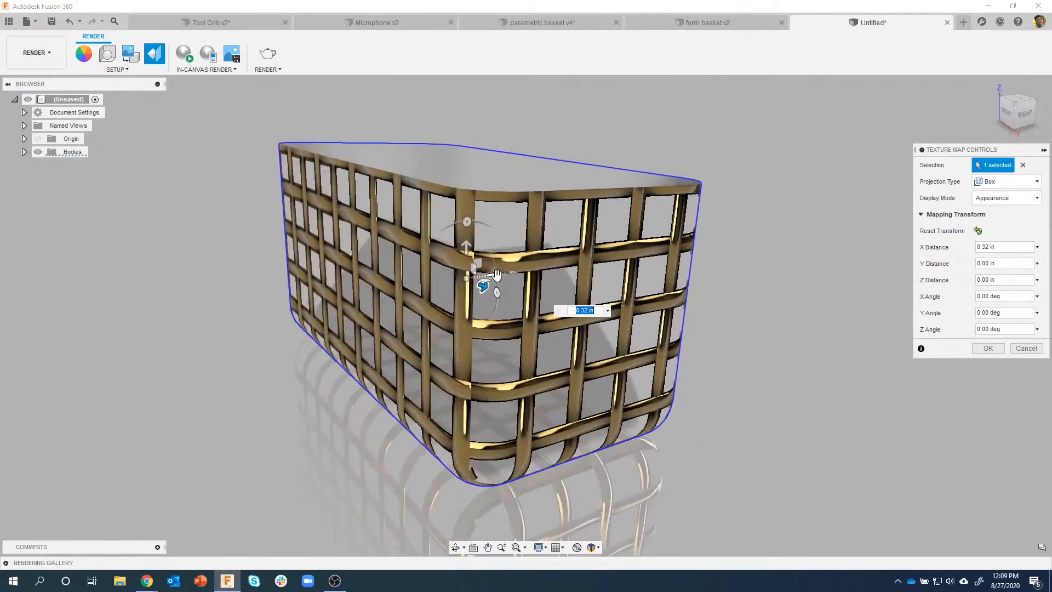
drag(487, 277, 508, 279)
shift+middle_drag(507, 283, 481, 277)
drag(481, 277, 477, 276)
shift+middle_drag(477, 276, 478, 282)
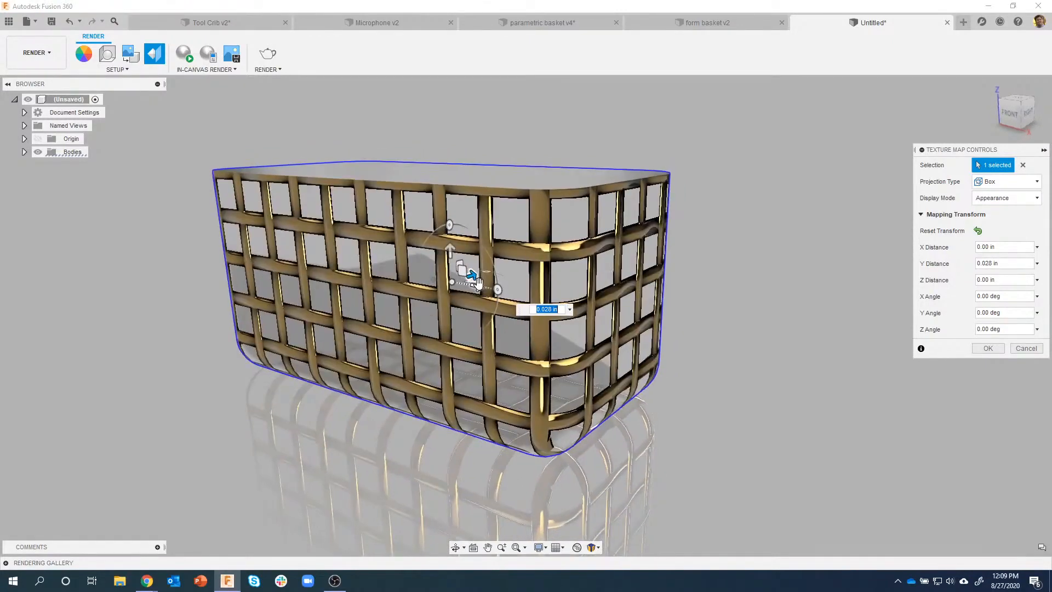
drag(478, 282, 477, 285)
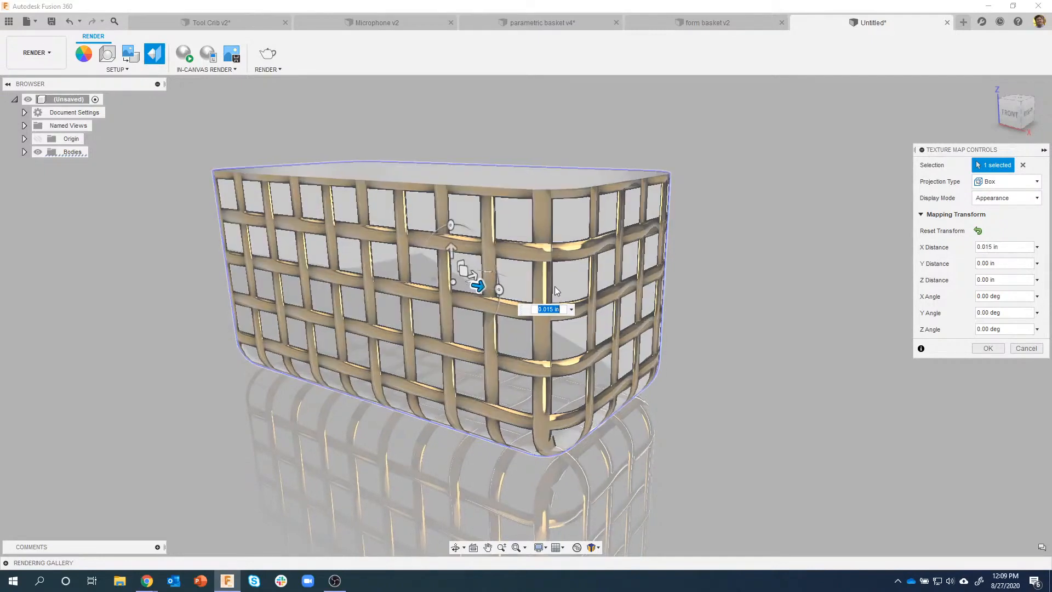
shift+middle_drag(555, 291, 551, 281)
Step: Offset the texture map about -0.096 in along Z to place a wire at the rim, and preview the basket with an in-canvas render
drag(451, 251, 451, 274)
mouse_move(270, 179)
shift+middle_down()
mouse_move(312, 187)
mouse_move(278, 186)
shift+middle_up()
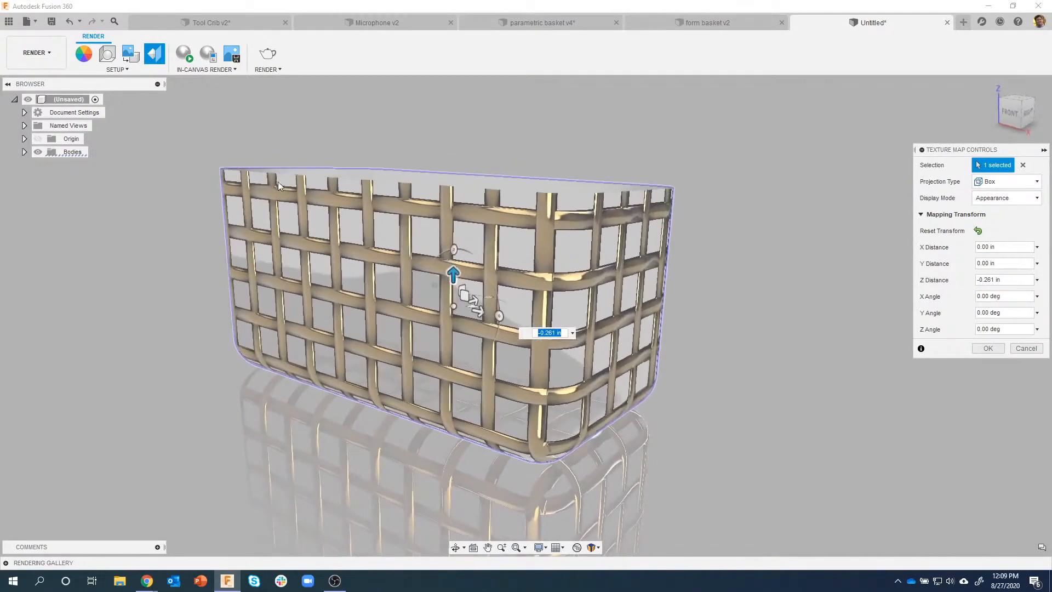
drag(453, 274, 451, 260)
middle_drag(548, 383, 514, 372)
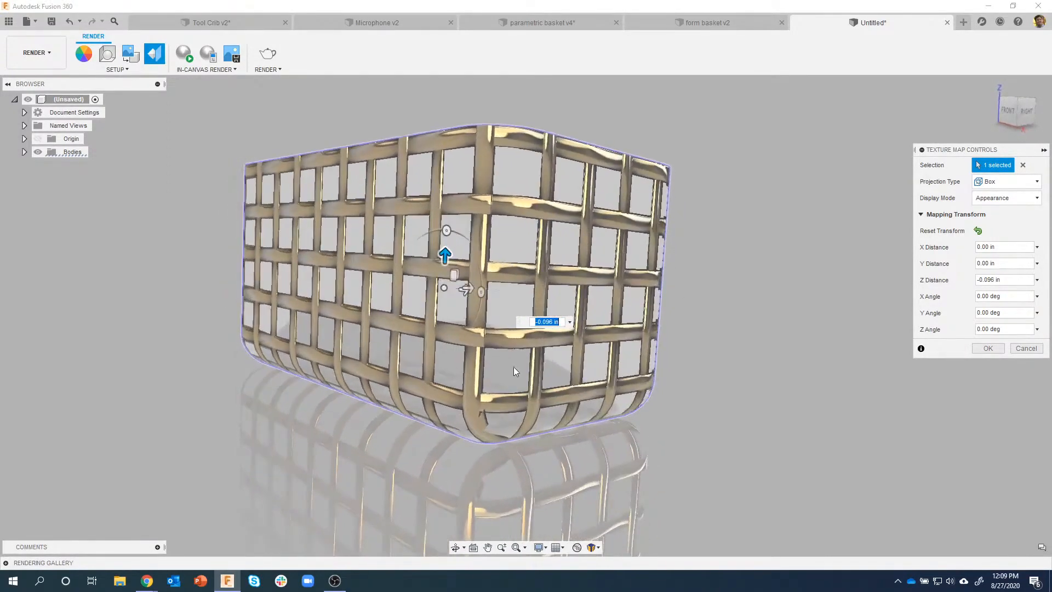
click(987, 351)
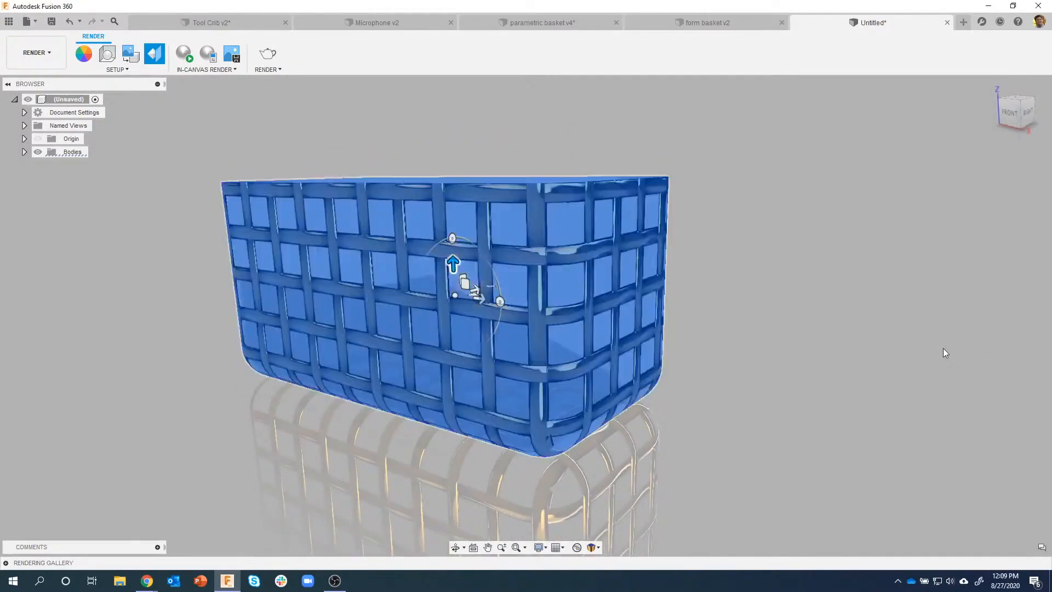
click(180, 58)
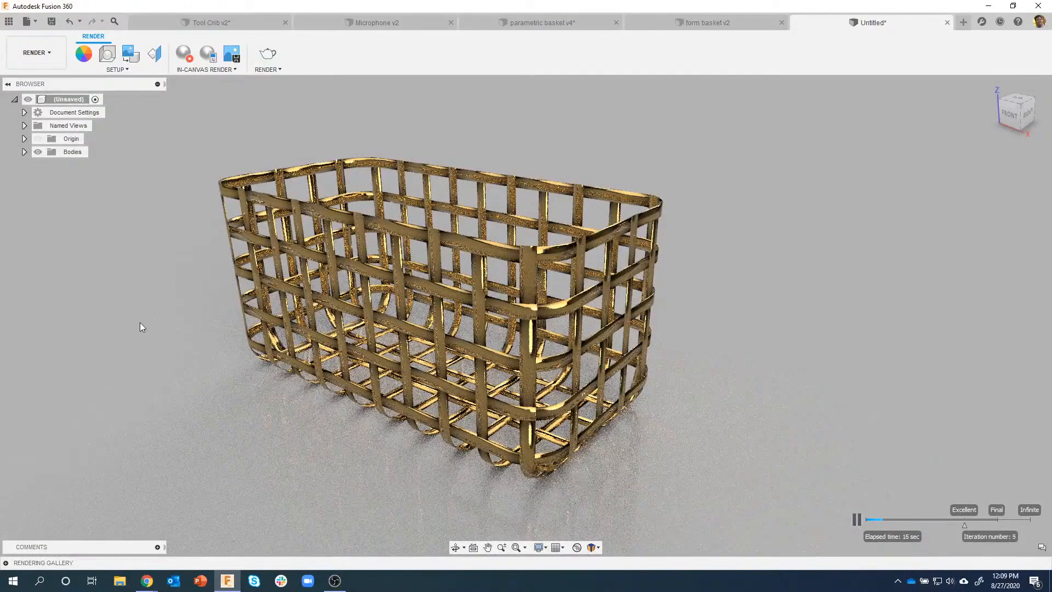
click(181, 54)
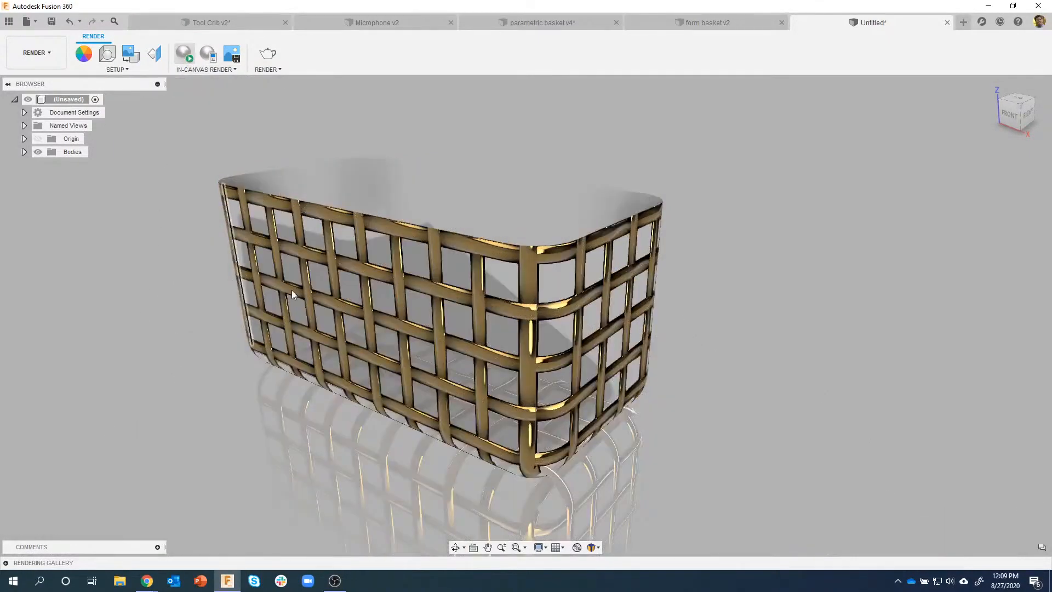
Step: In the Design workspace, set up a rectangular pattern of the basket body with 3 instances over an extent of about 8.39 in along the Y axis
click(37, 45)
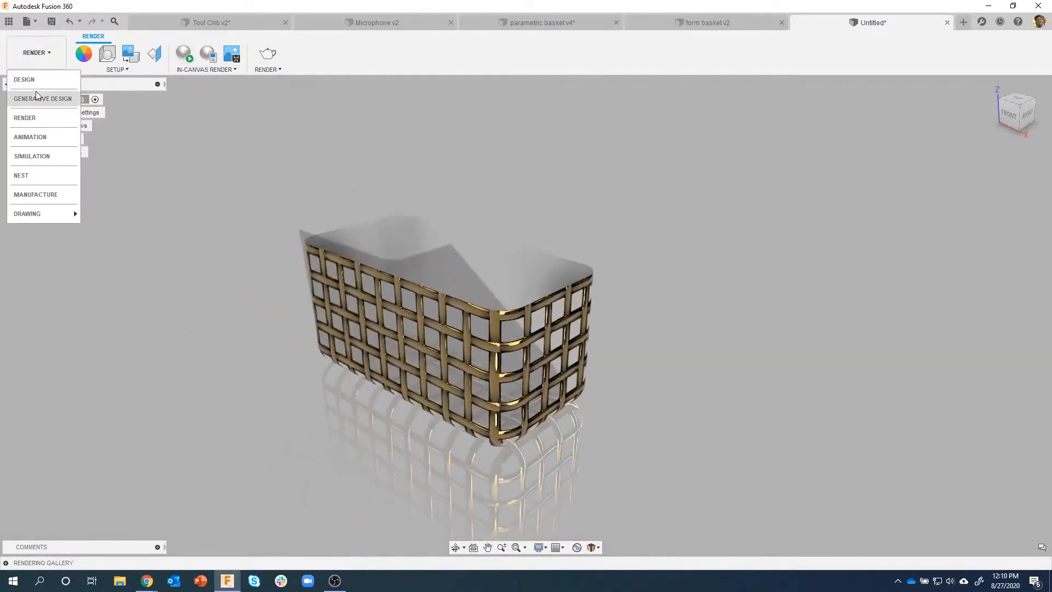
click(28, 78)
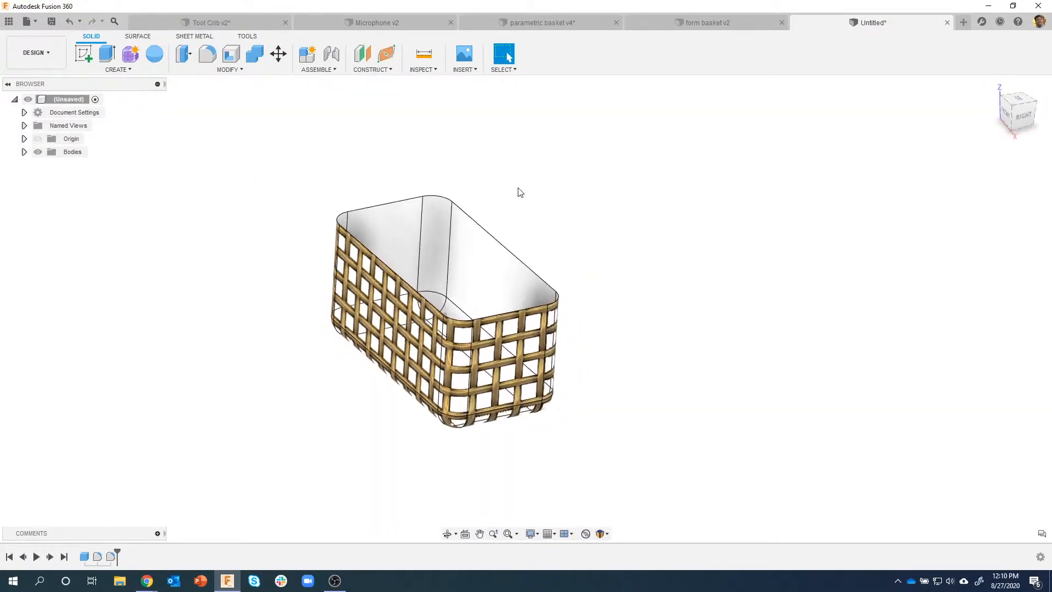
click(111, 70)
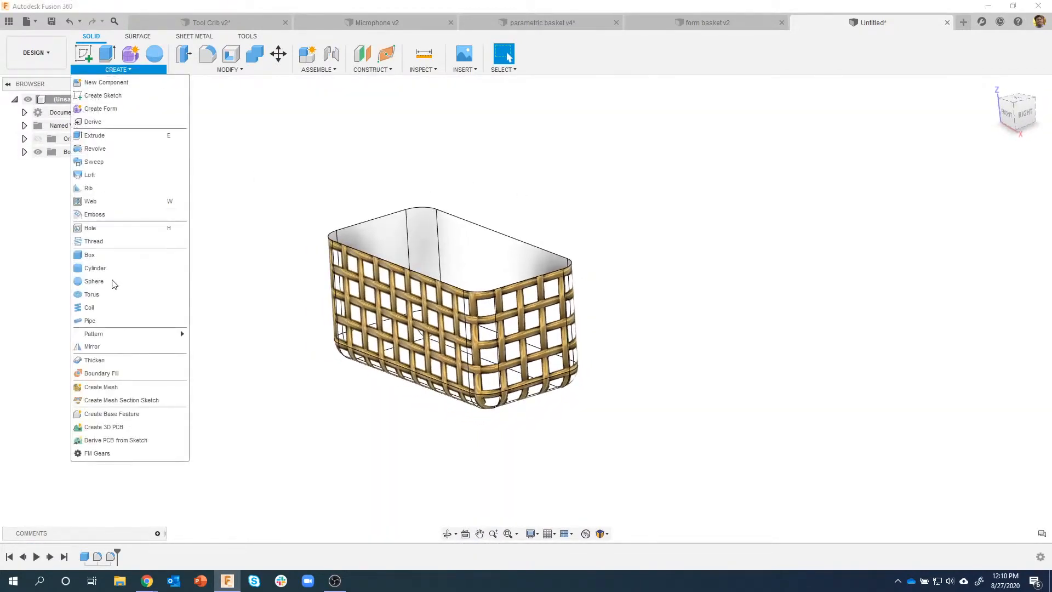
mouse_move(112, 334)
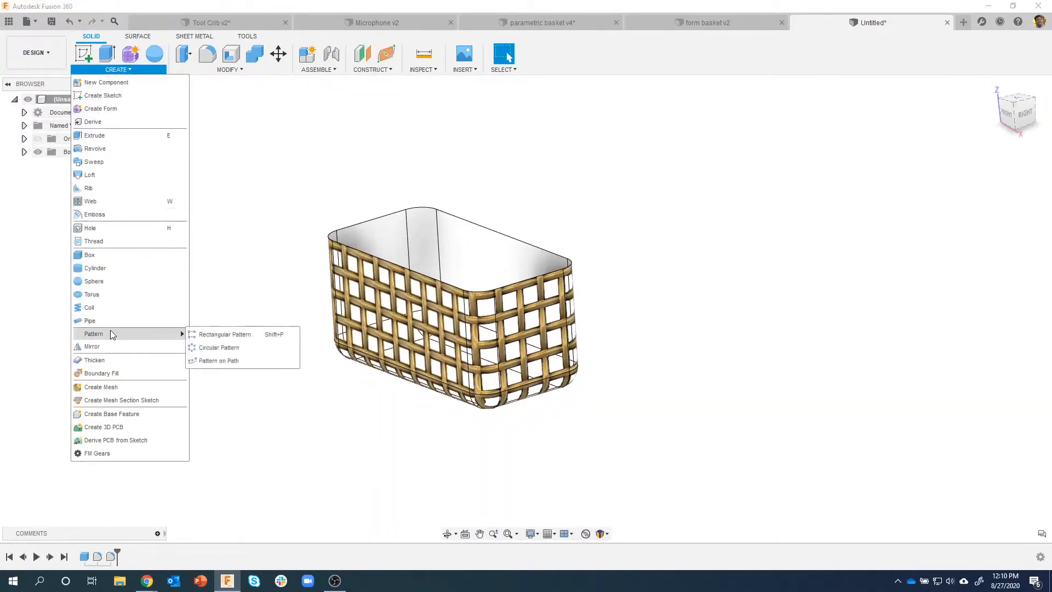
click(224, 334)
click(987, 164)
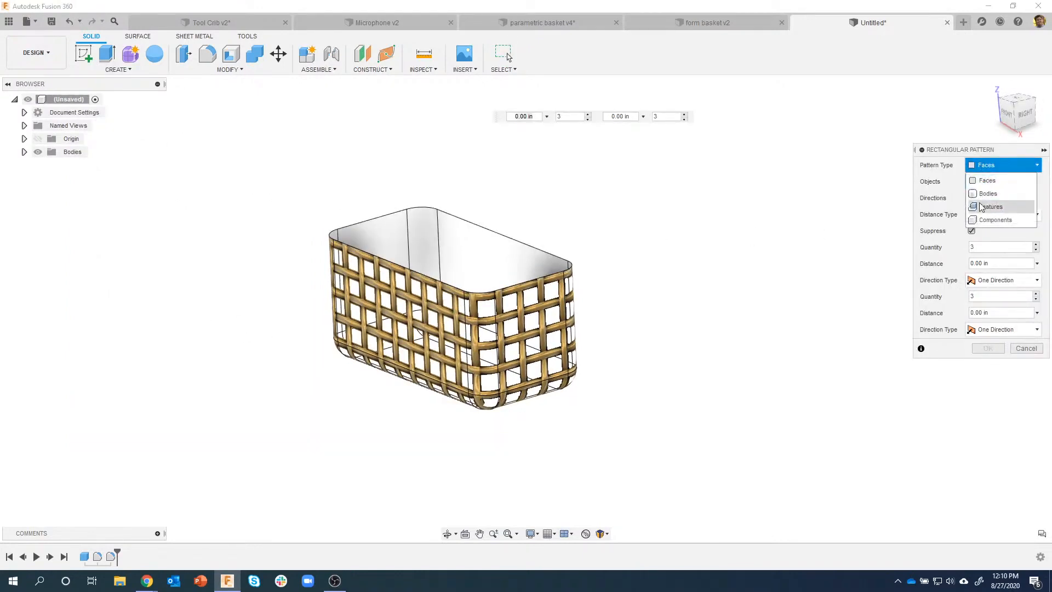
click(988, 193)
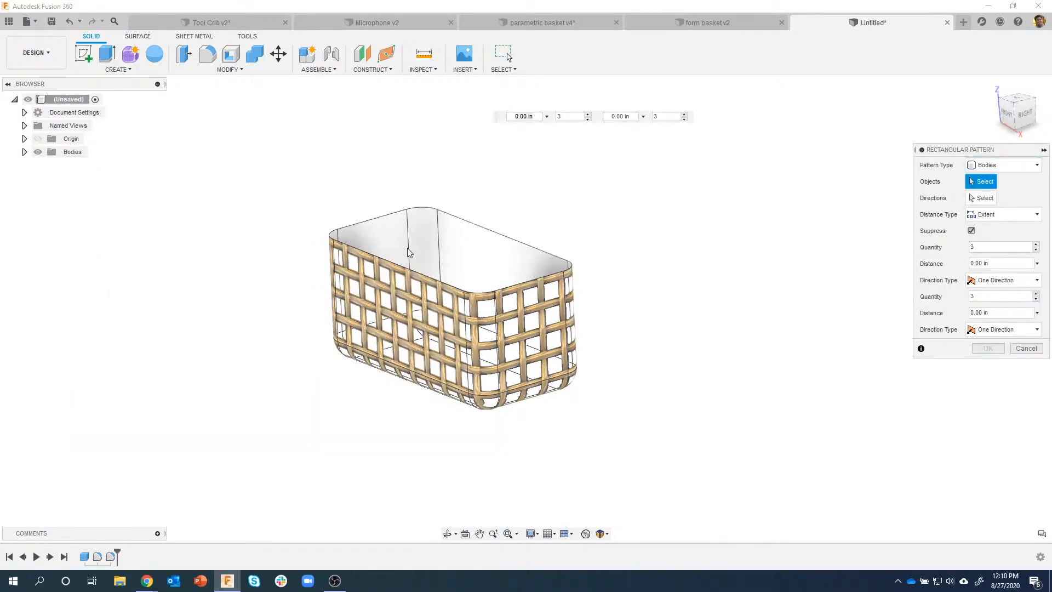
click(406, 247)
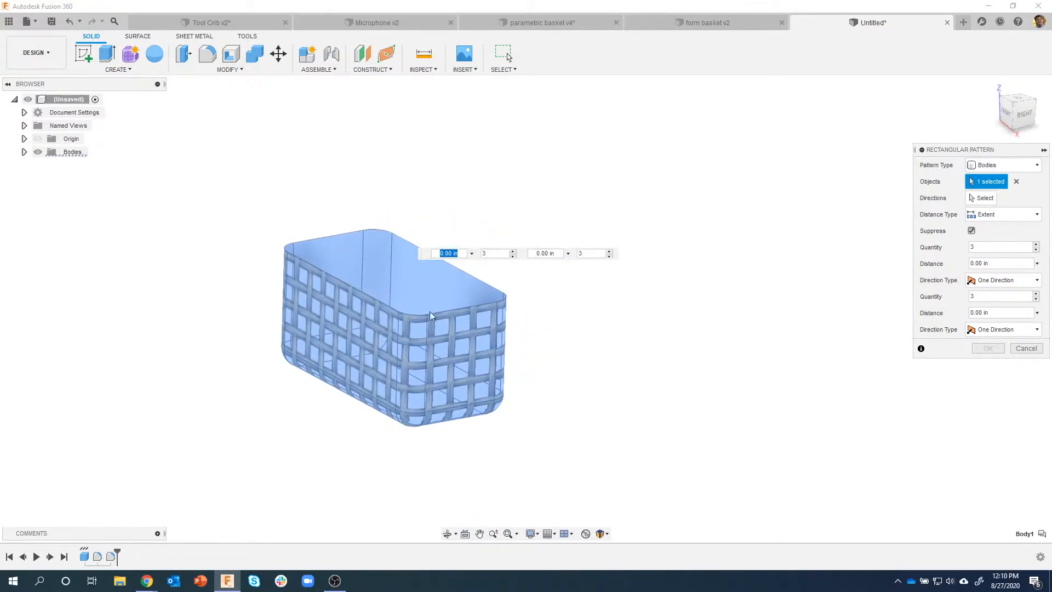
click(984, 200)
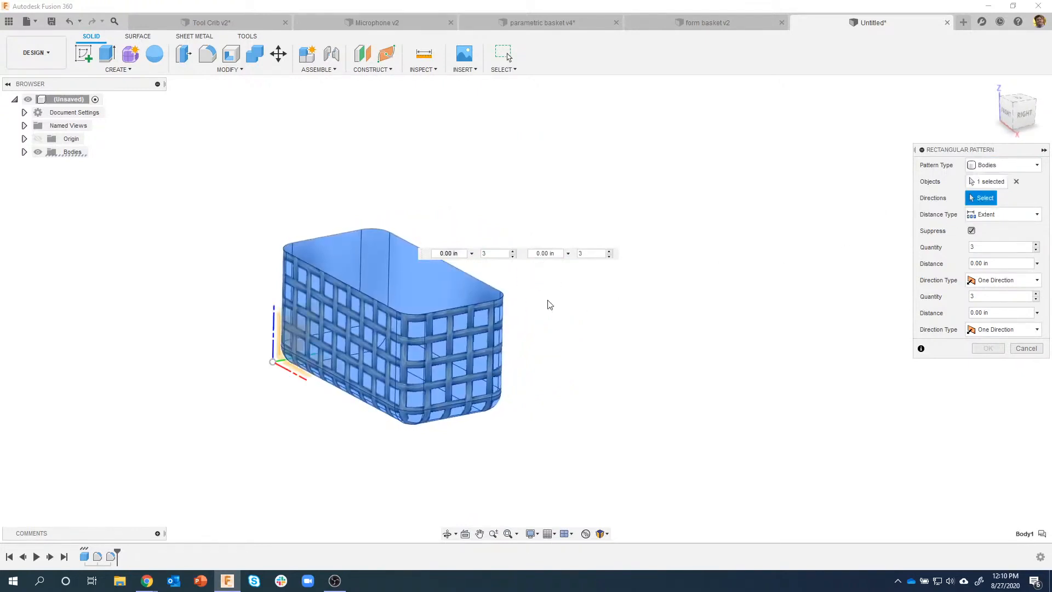
click(302, 357)
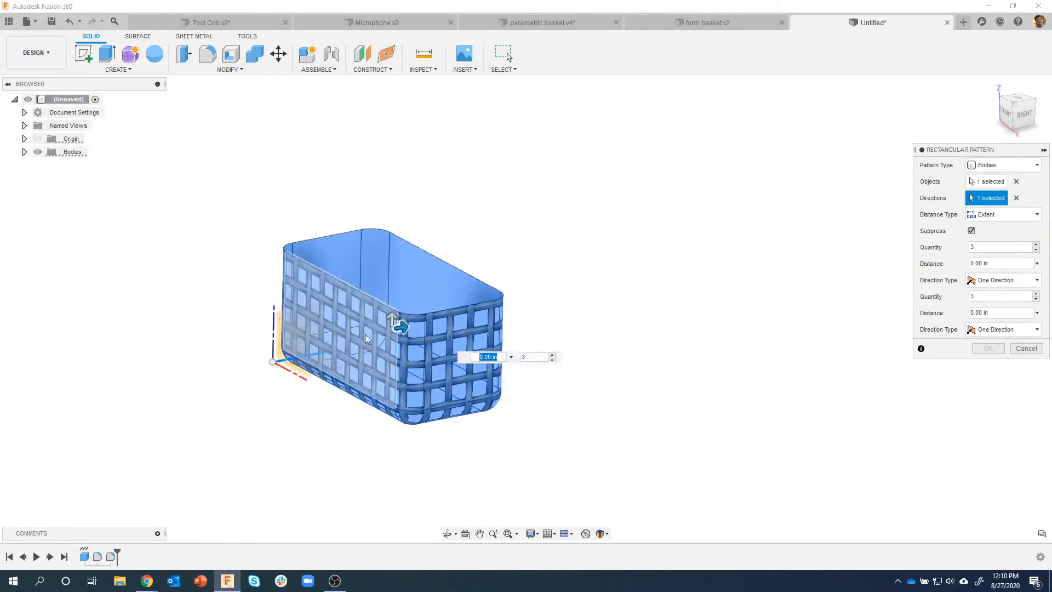
drag(400, 327, 686, 261)
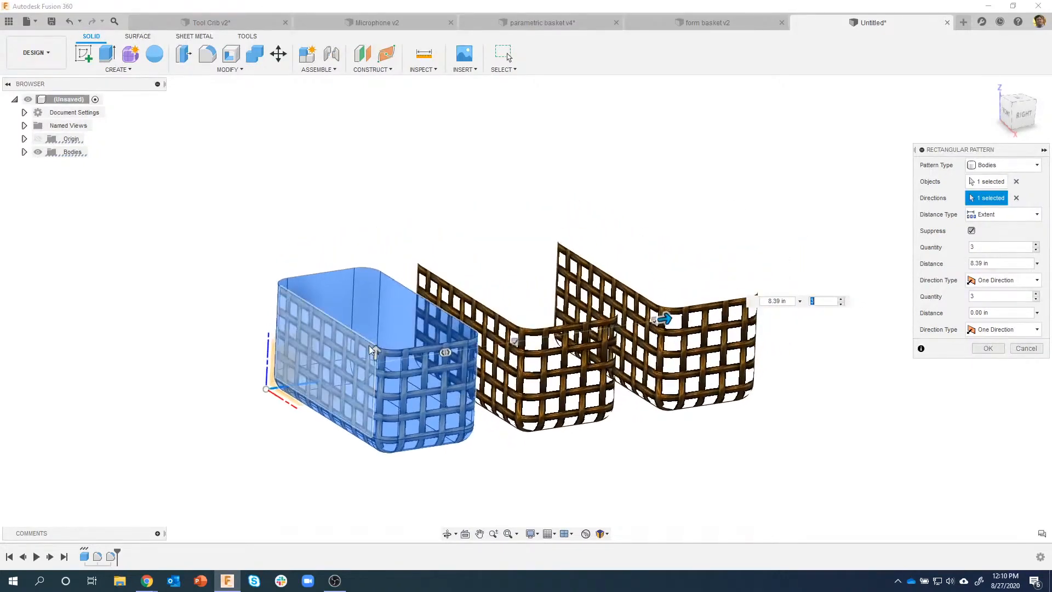
Step: Add an upward second direction with 2 instances over about 3.95 in and complete the basket pattern
drag(371, 351, 377, 133)
click(1035, 299)
middle_drag(411, 209, 416, 243)
drag(390, 176, 408, 245)
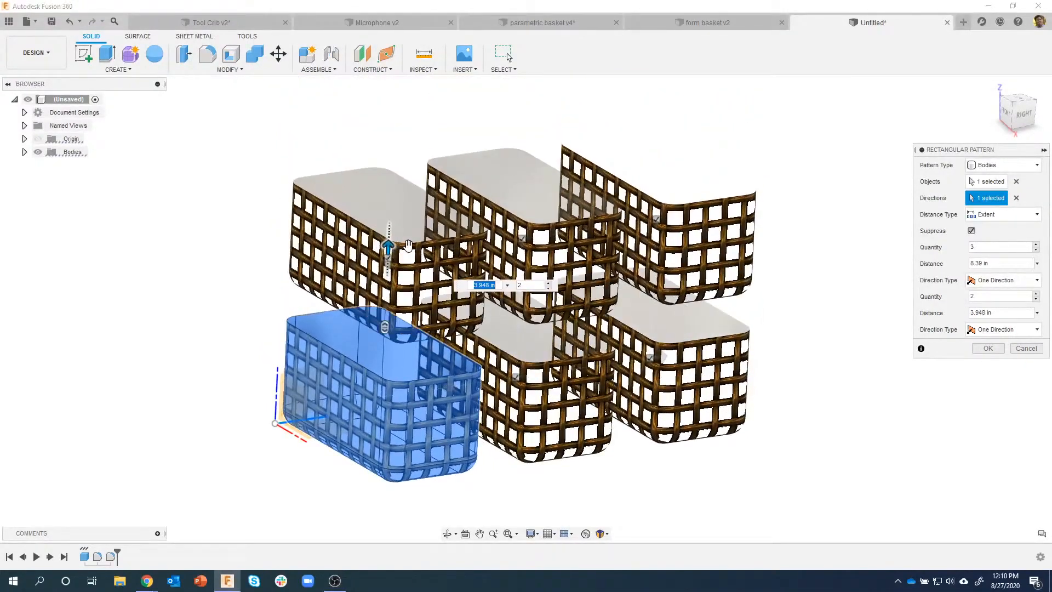
click(988, 348)
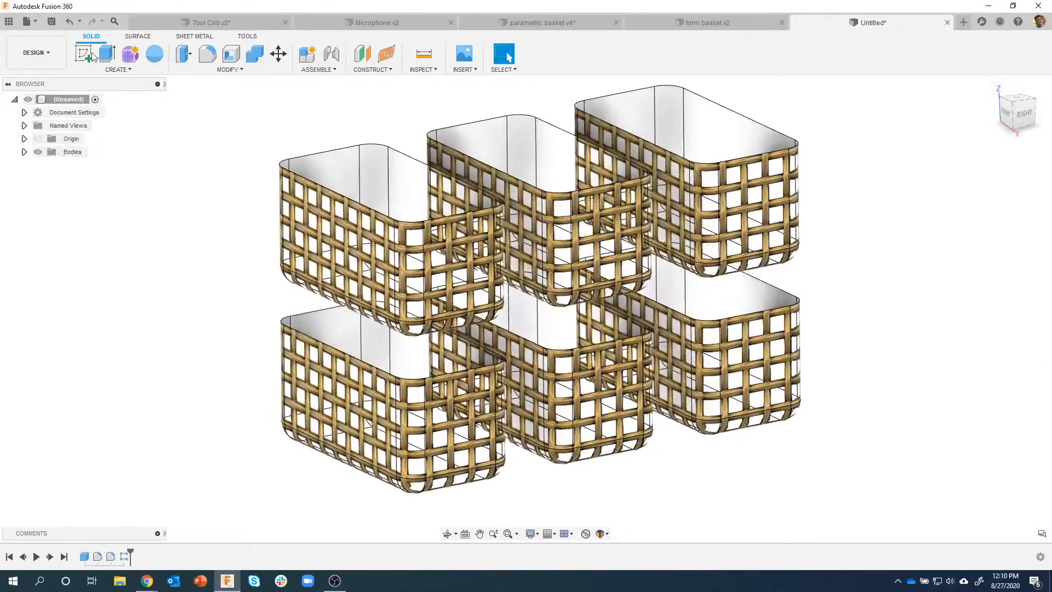
Step: Switch to the Render workspace and preview the six patterned baskets with a brief in-canvas render
click(62, 51)
click(33, 118)
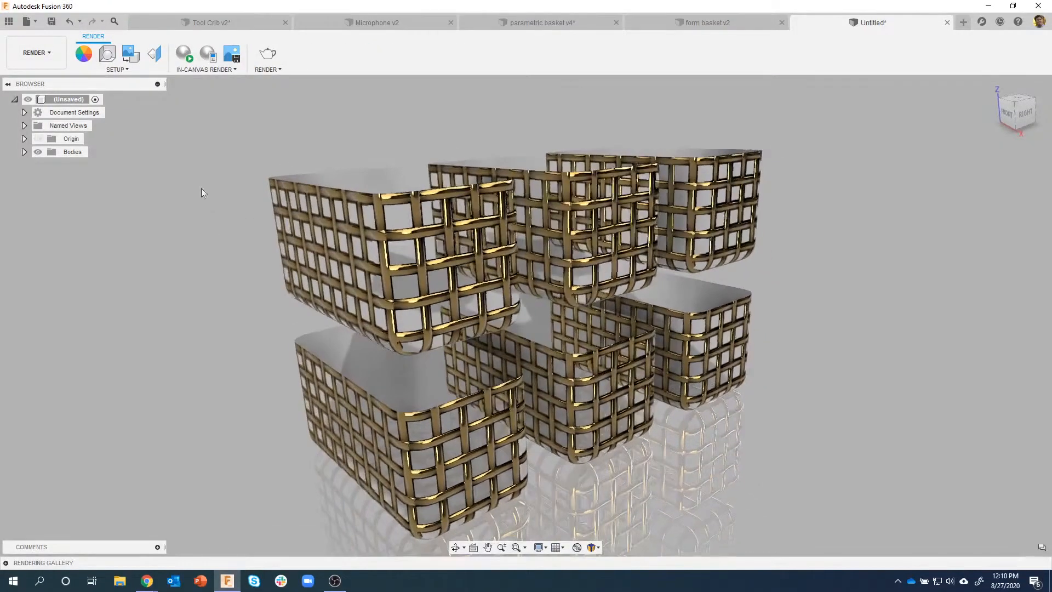
click(183, 53)
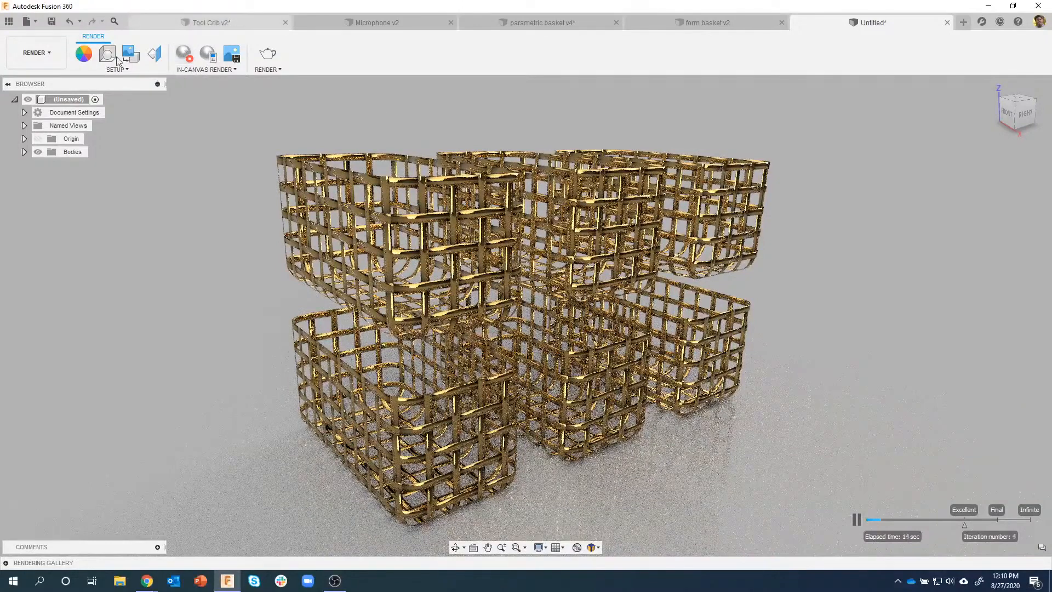
click(184, 54)
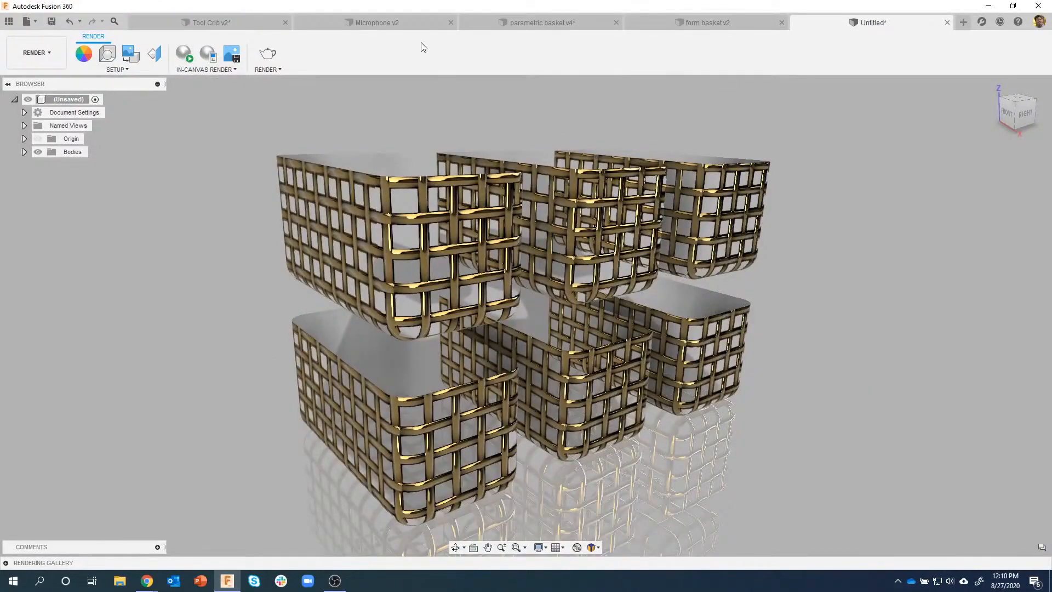
Step: Open the Microphone v2 design and examine the mesh appearance behind the microphone's grille slots up close
click(399, 24)
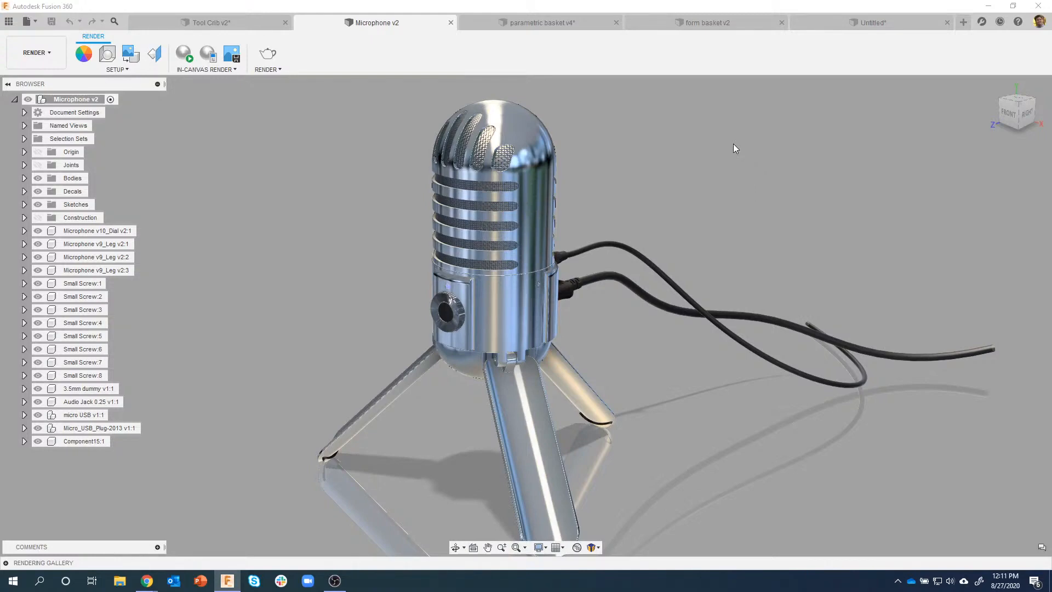
scroll(557, 186, up, 5)
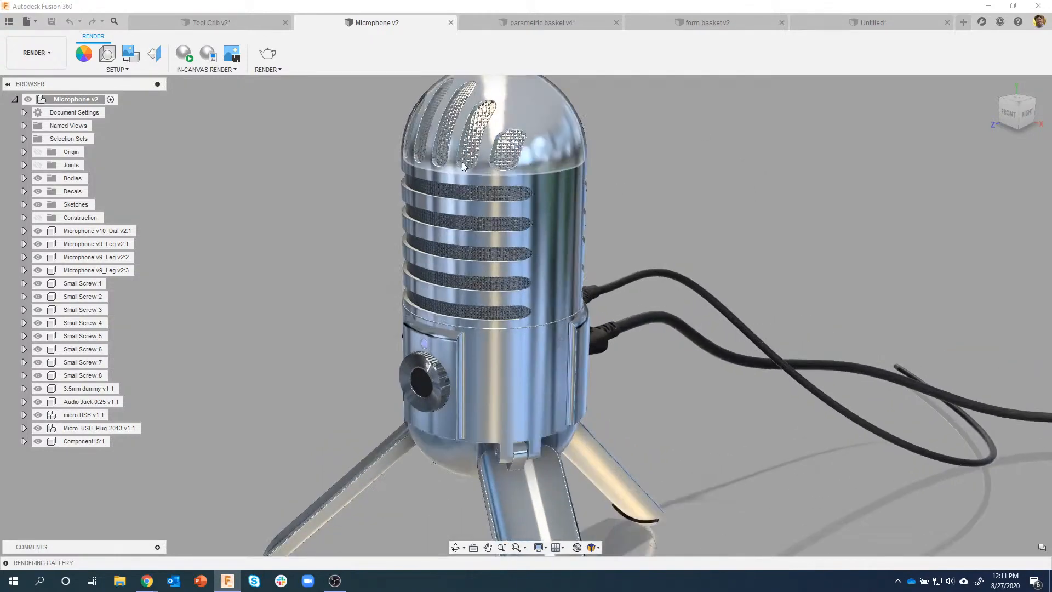
middle_drag(331, 221, 365, 250)
scroll(375, 234, up, 4)
scroll(375, 234, up, 2)
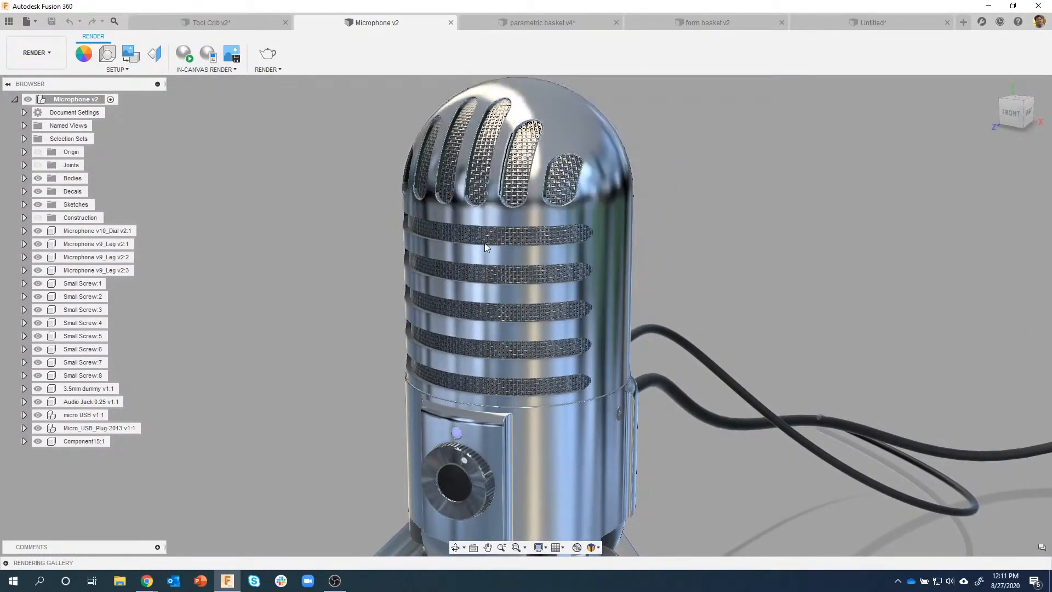
Step: Open the Tool Crib v2 design and examine the mesh panels on the cage's back and side from several distances
click(205, 22)
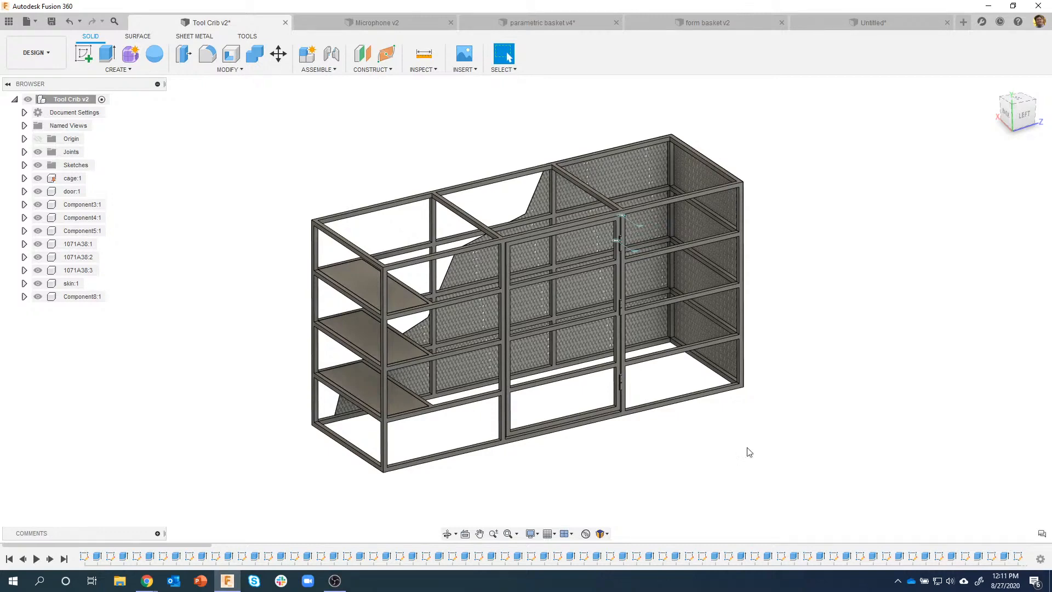
shift+middle_drag(749, 452, 776, 235)
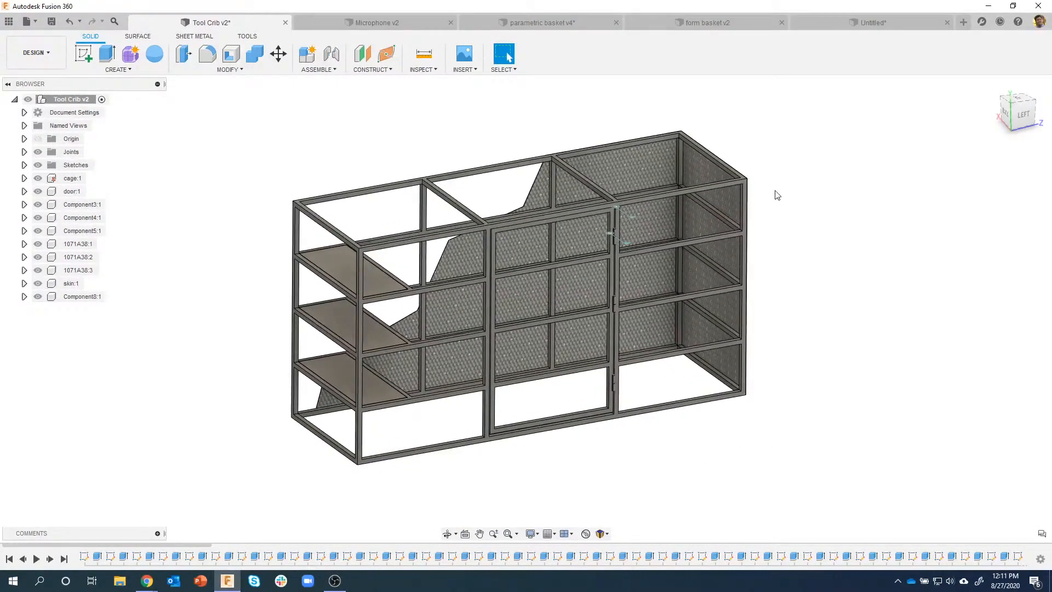
scroll(544, 153, up, 8)
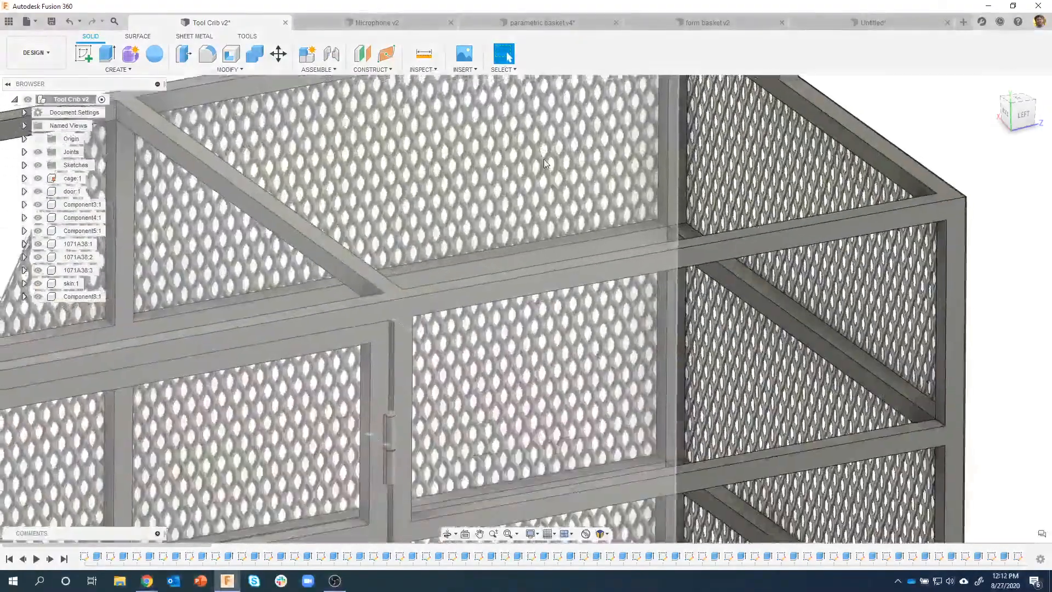
scroll(544, 159, down, 3)
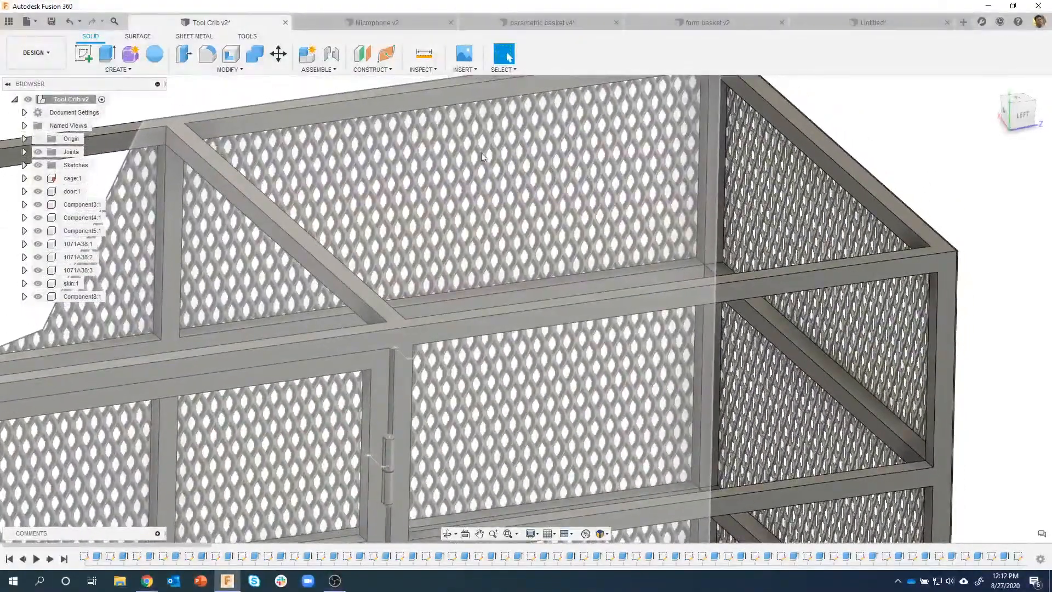
shift+middle_drag(482, 153, 535, 241)
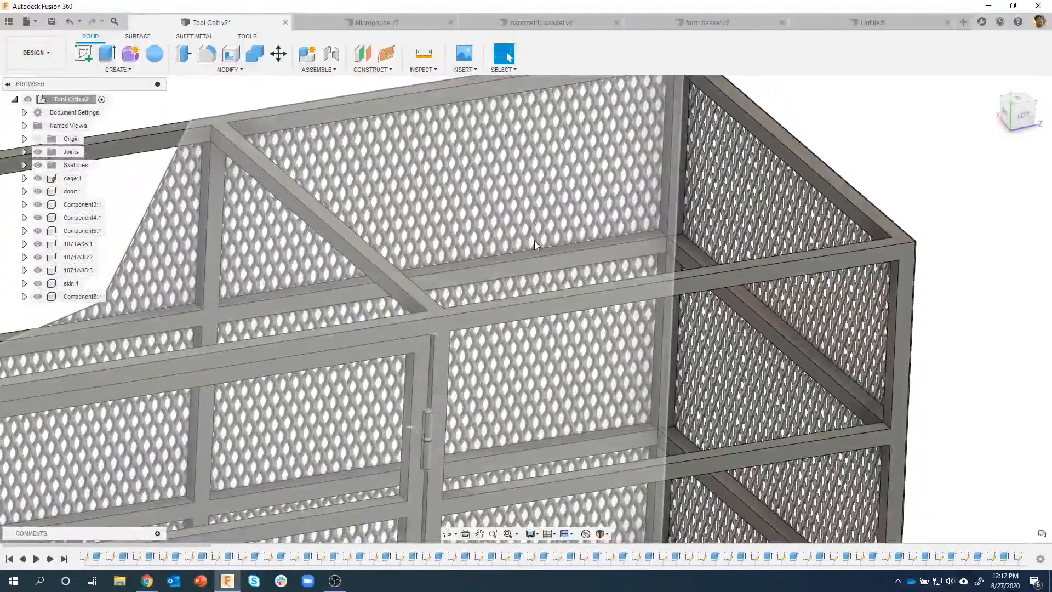
scroll(526, 236, down, 10)
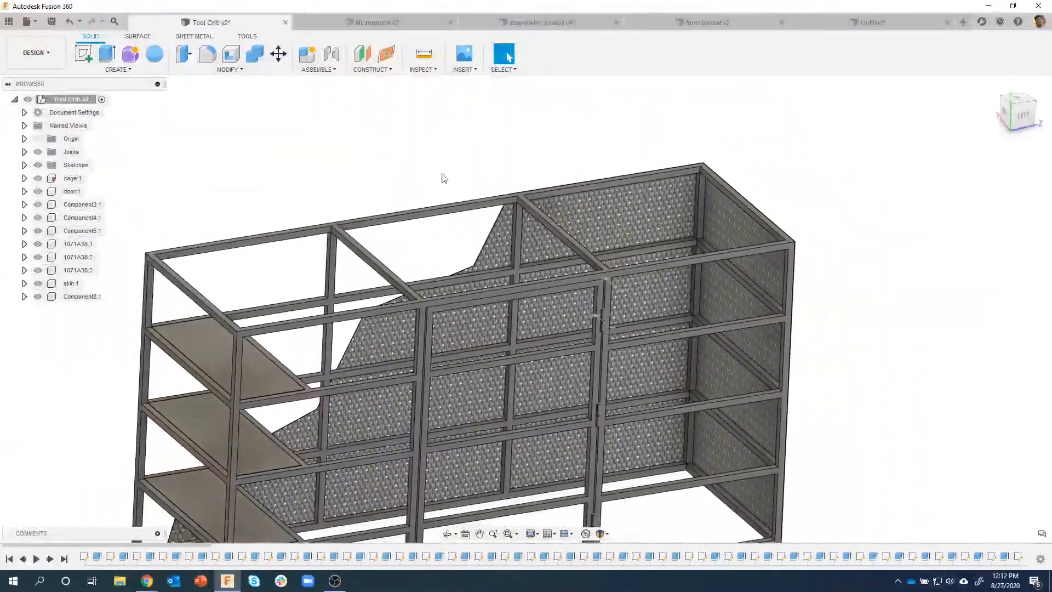
Step: Locate the body behind the cage's back mesh panel inside Component8:1 and check that it is one solid body
click(612, 219)
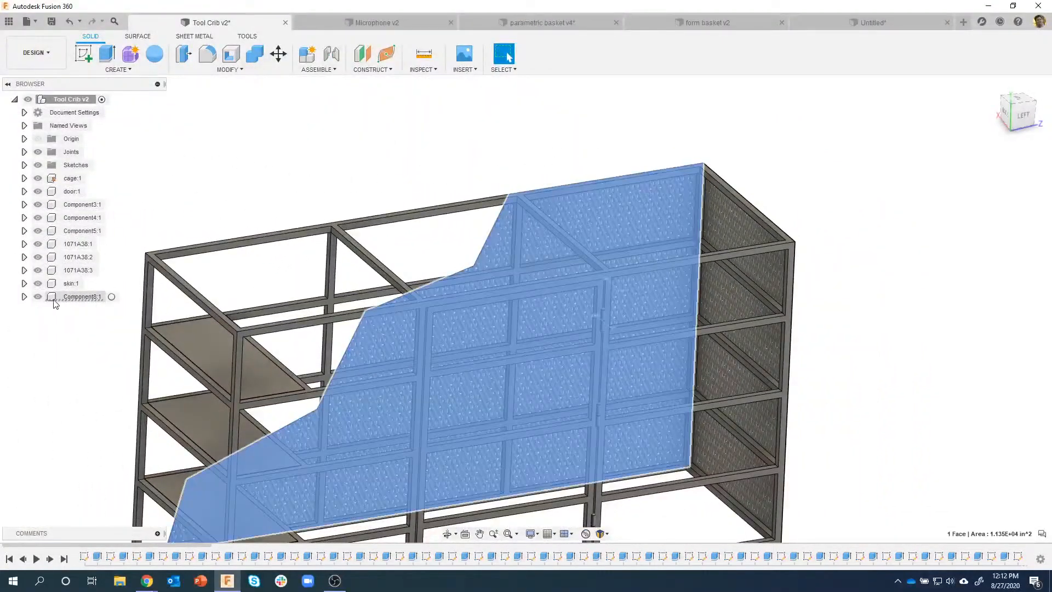
click(24, 297)
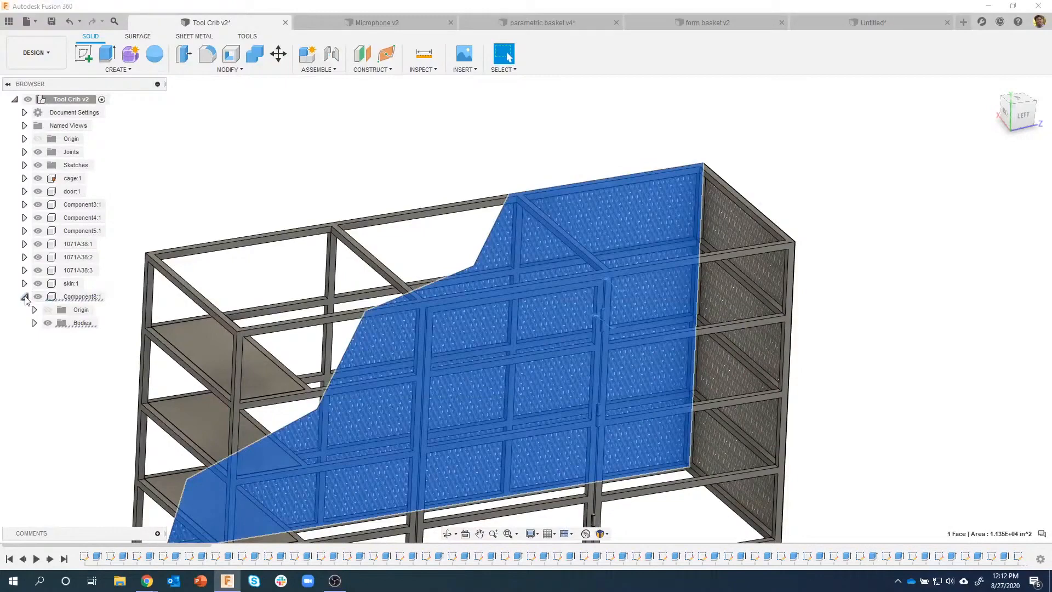
click(34, 323)
click(91, 338)
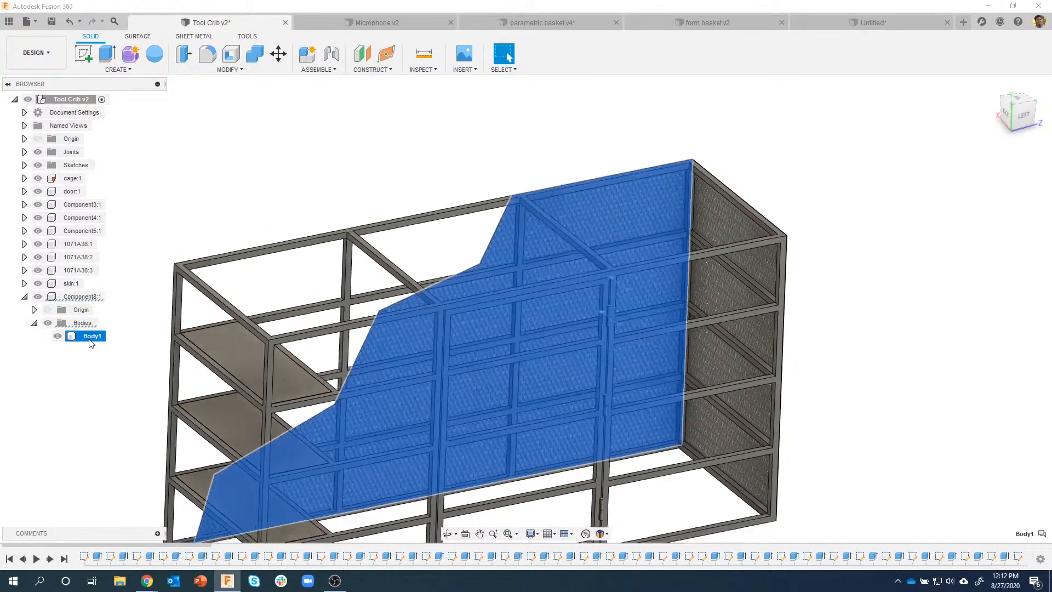
click(160, 247)
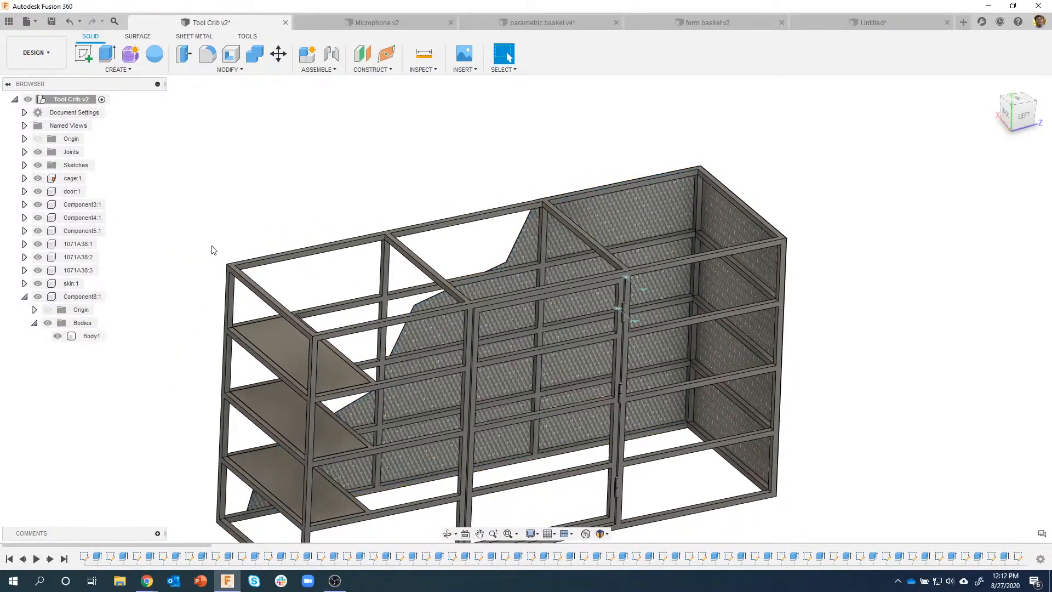
Step: Review the mesh appearance stored in the cage design and place it on the back panel body
key(a)
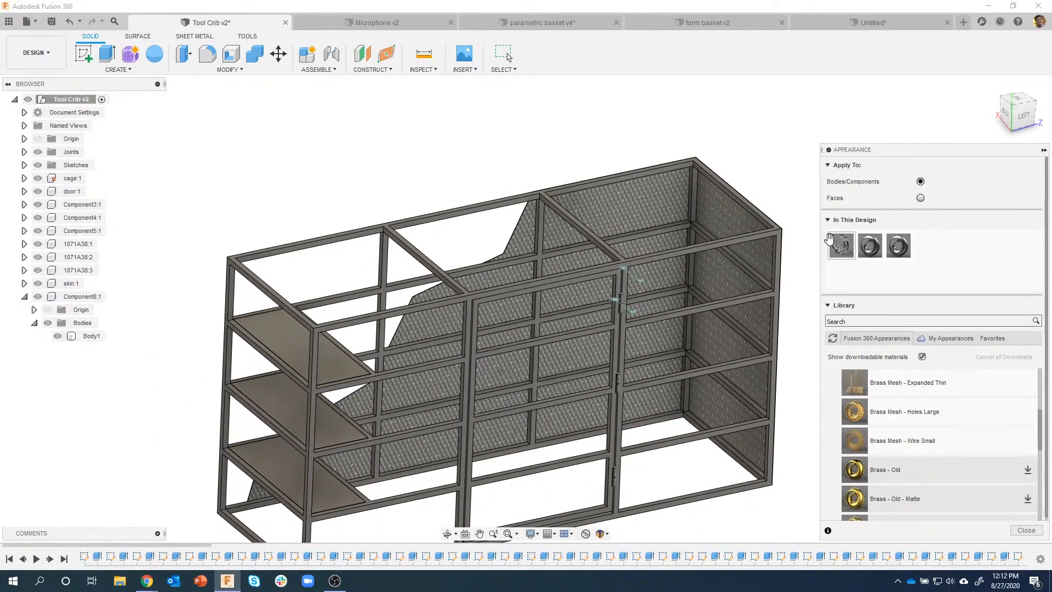
right_click(842, 247)
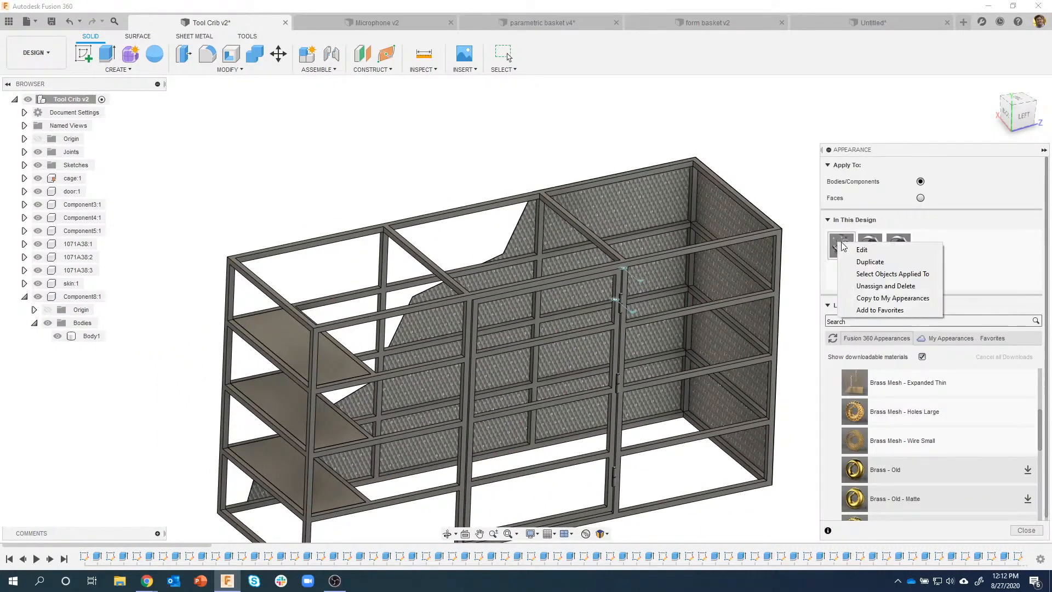
click(783, 134)
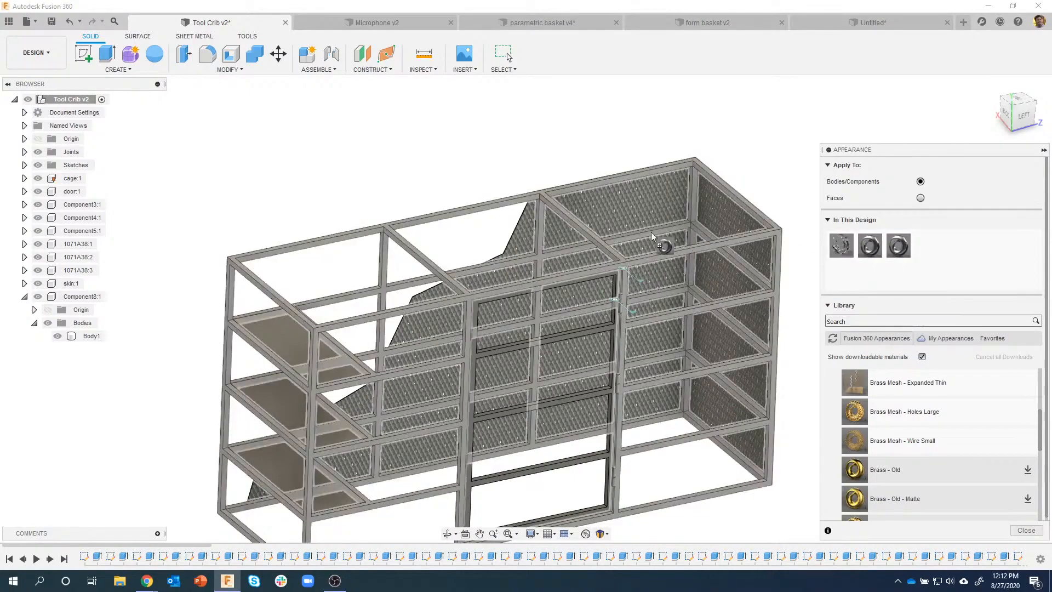
click(615, 218)
click(592, 154)
shift+middle_drag(591, 154, 630, 181)
drag(837, 252, 665, 199)
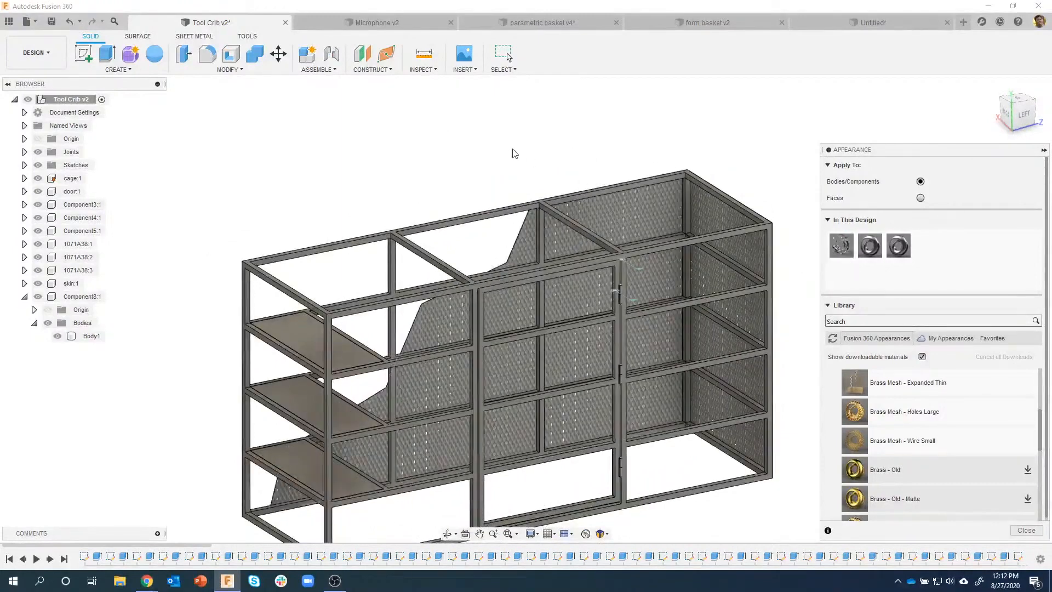
click(1026, 530)
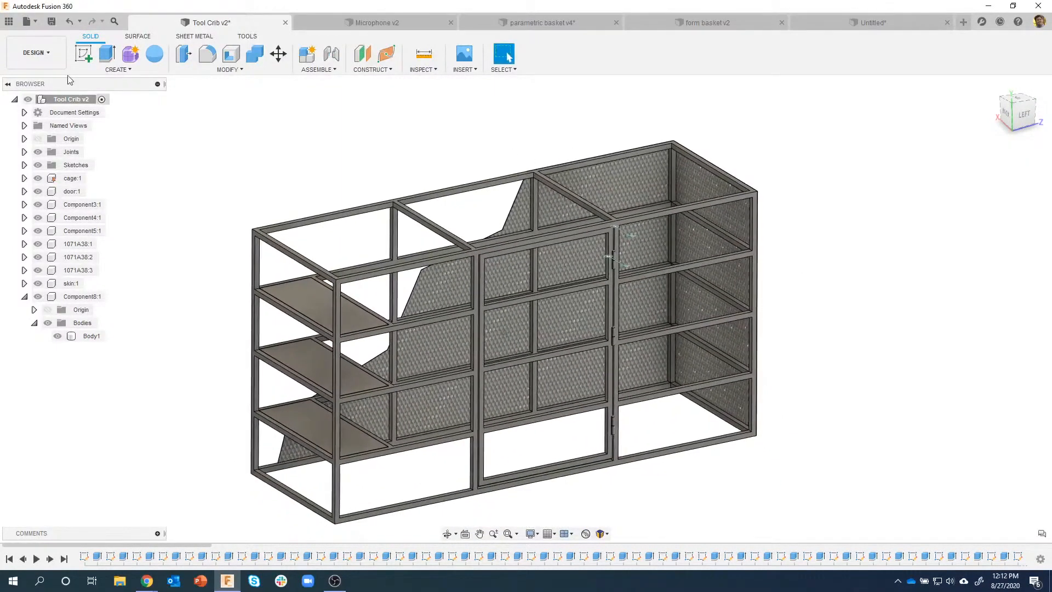
Step: Switch to the Render workspace and set the scene background to Environment
click(36, 54)
click(33, 118)
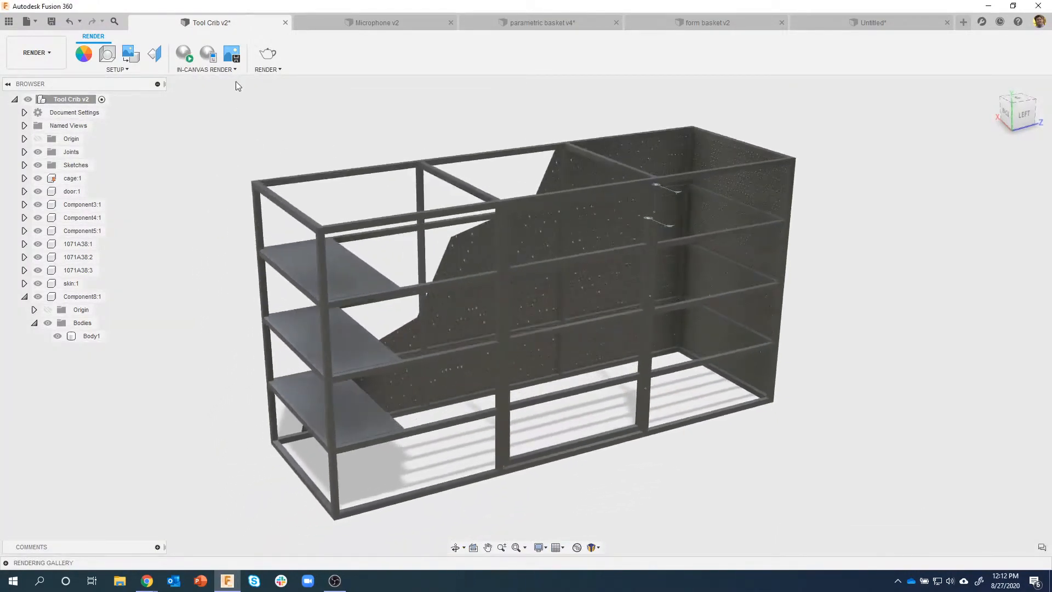
click(108, 55)
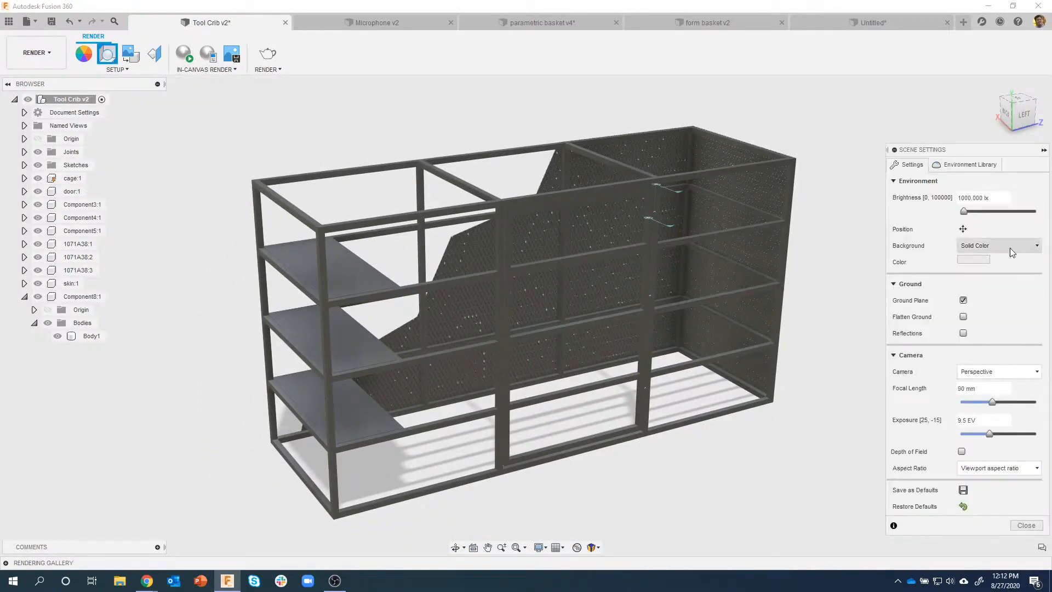
click(982, 246)
click(983, 262)
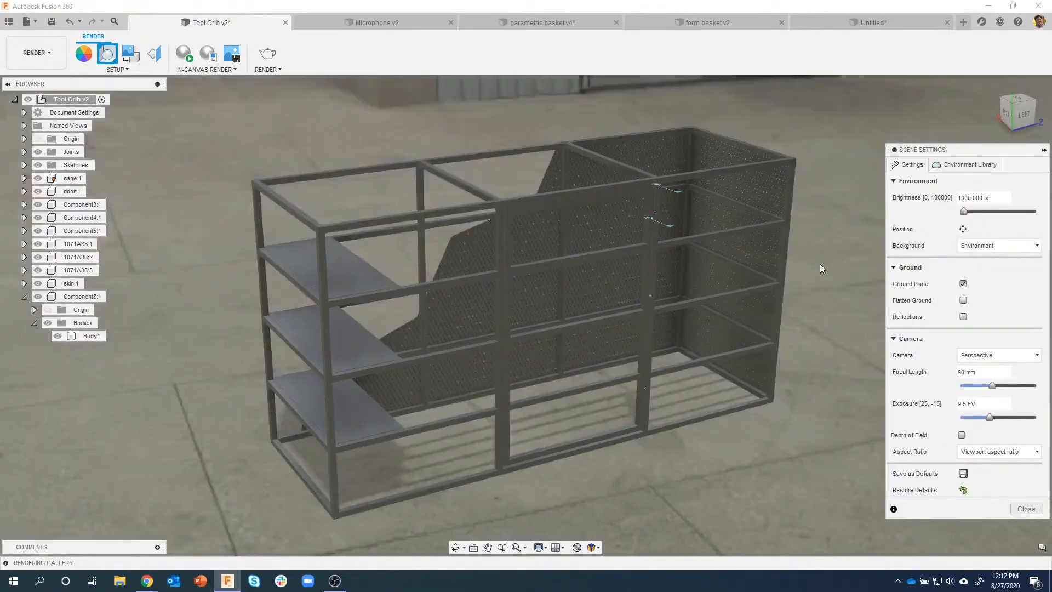
shift+middle_drag(820, 265, 792, 270)
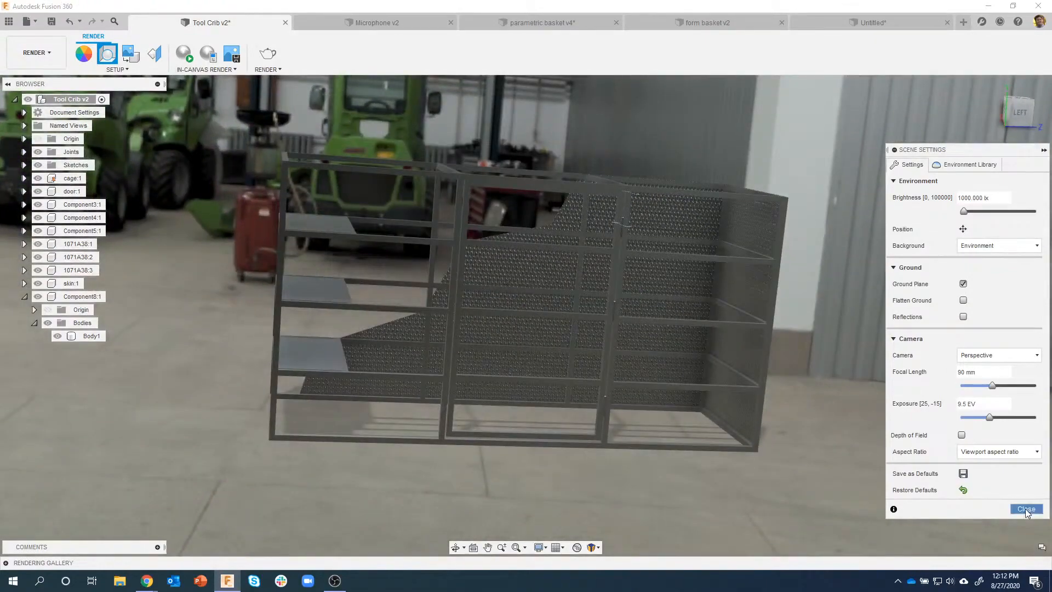
click(1026, 510)
Step: Preview the cage's mesh panels from a low angle with a brief in-canvas render
shift+middle_drag(1019, 504, 828, 451)
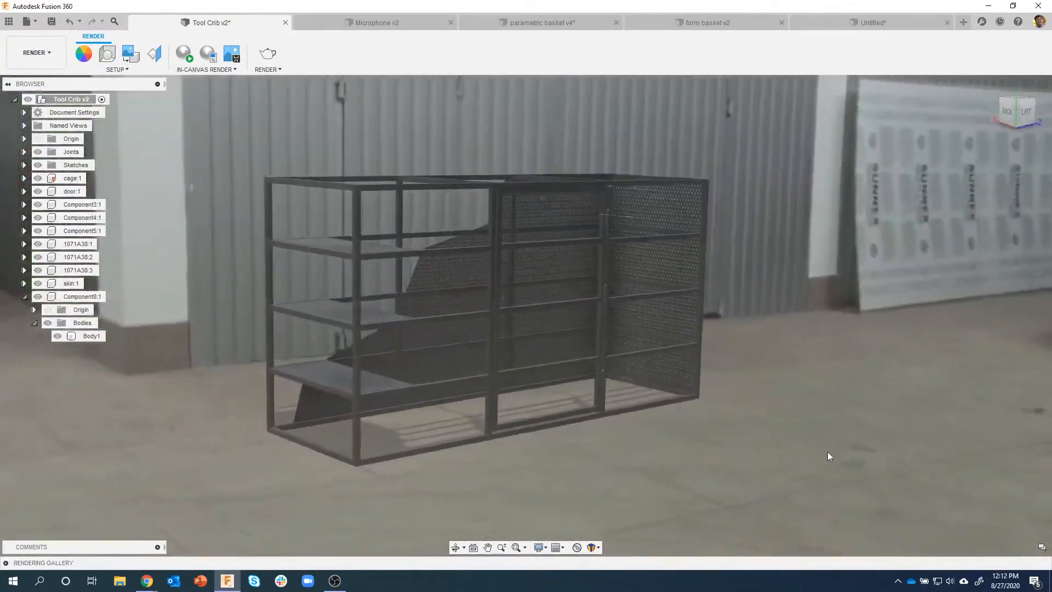
scroll(826, 452, up, 3)
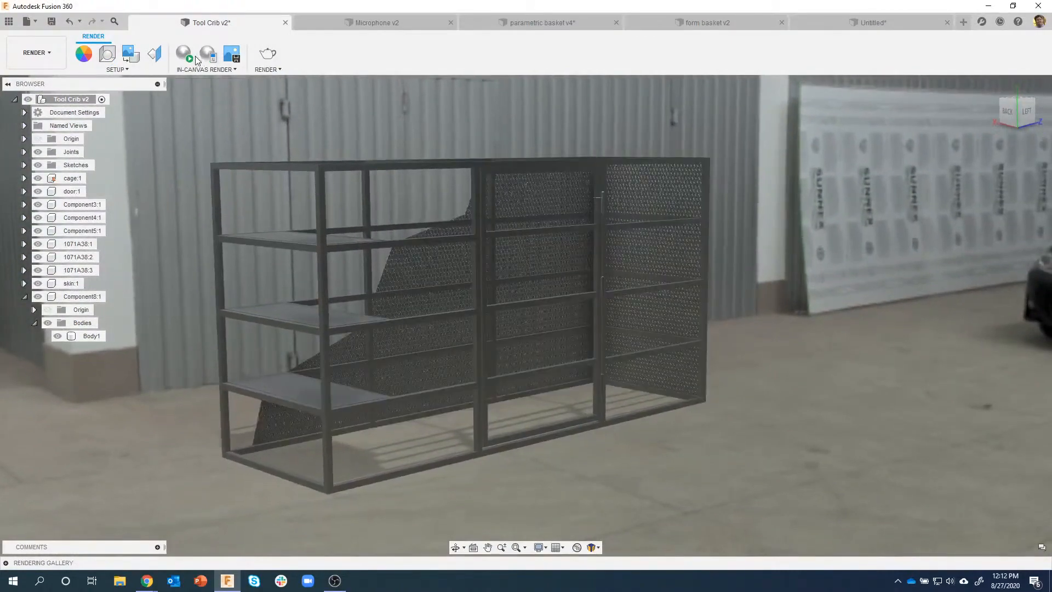
click(186, 55)
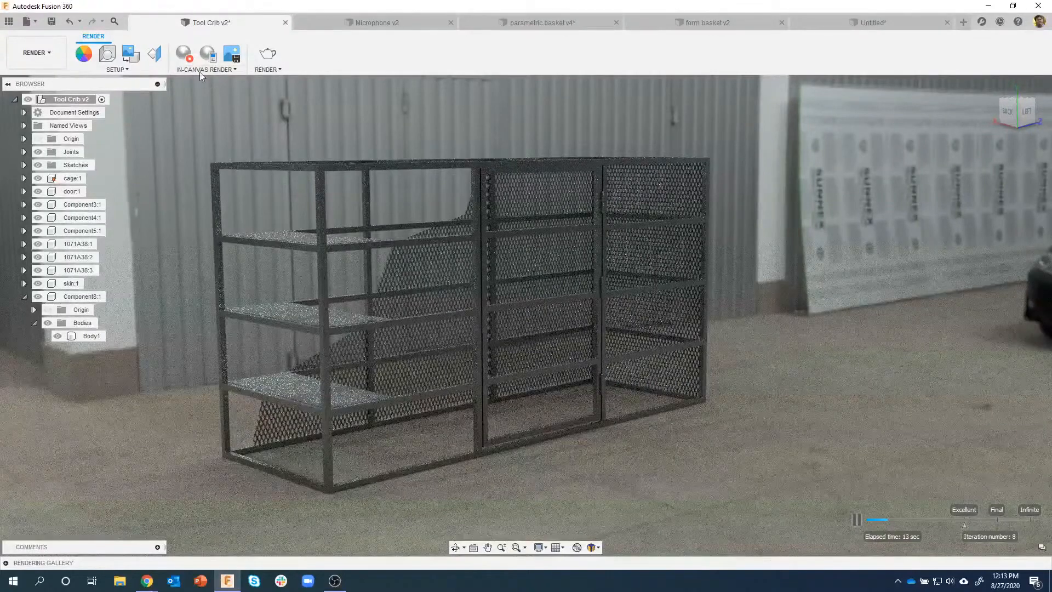
click(176, 54)
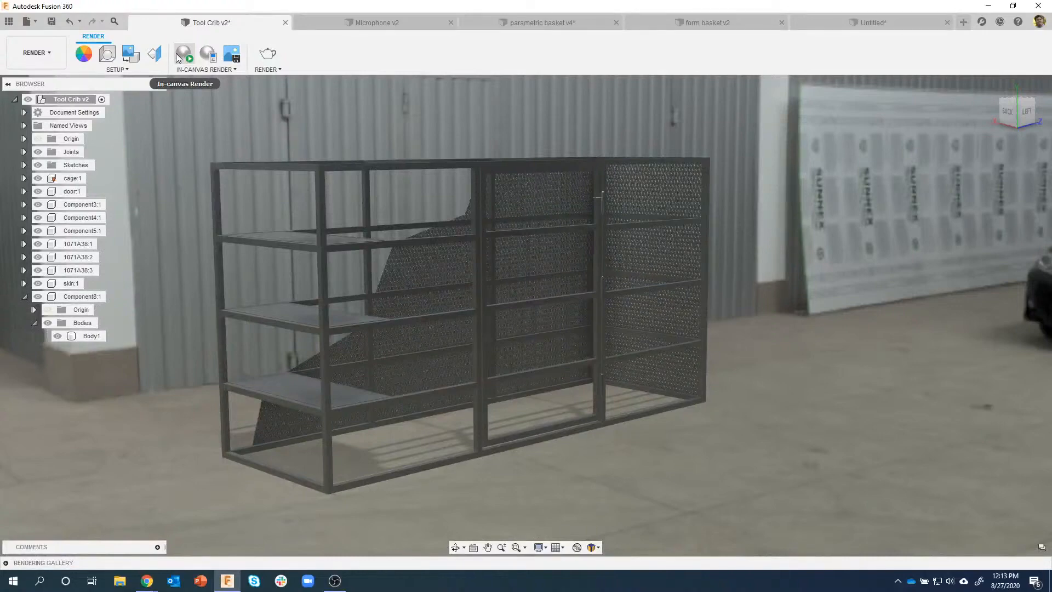
Step: Close the Tool Crib design without saving and the Microphone design, and look over the parametric basket
click(285, 22)
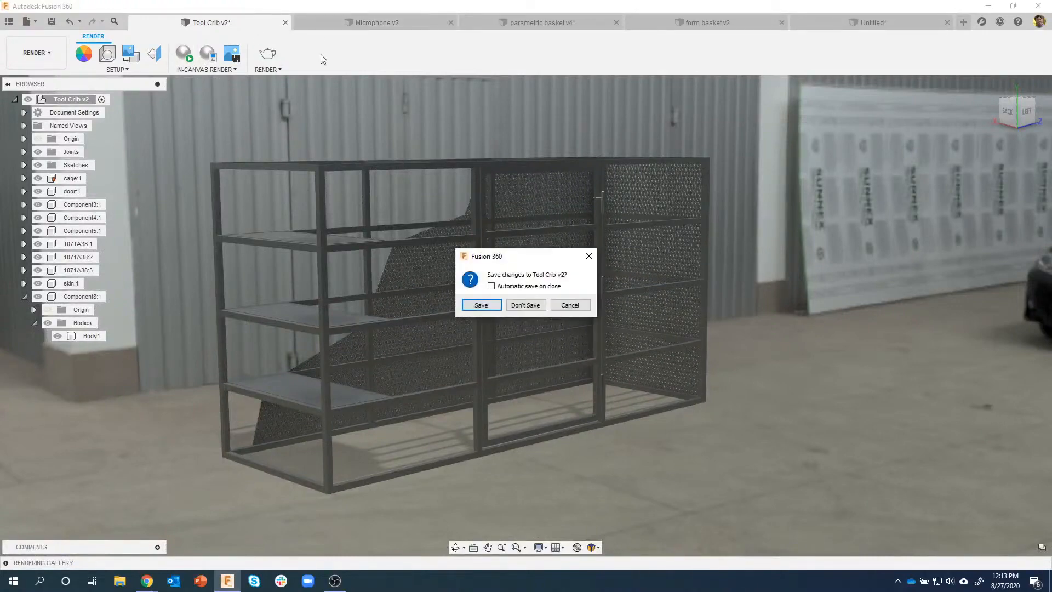
click(530, 305)
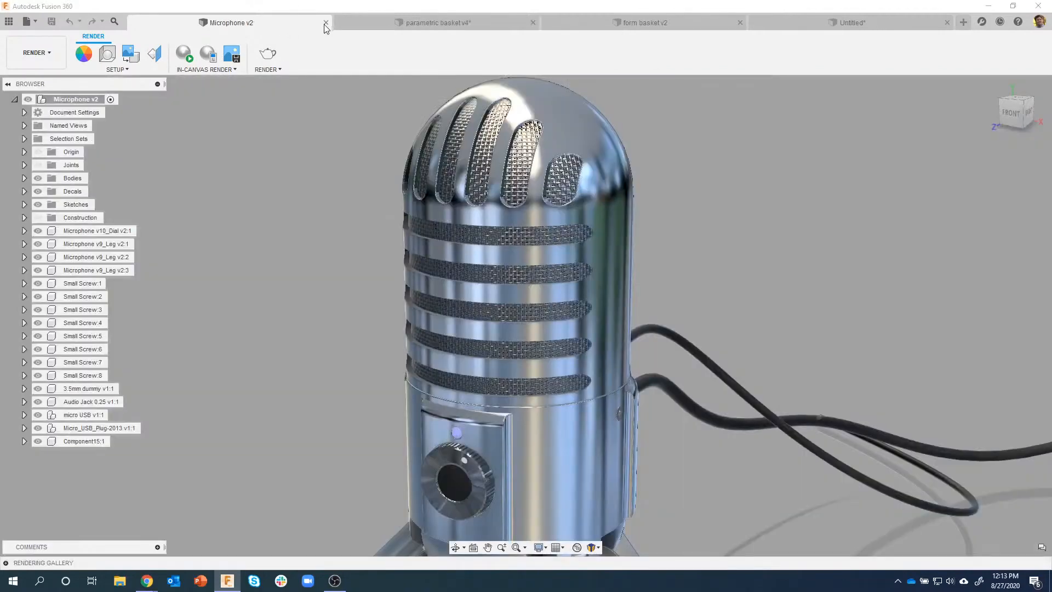
click(326, 23)
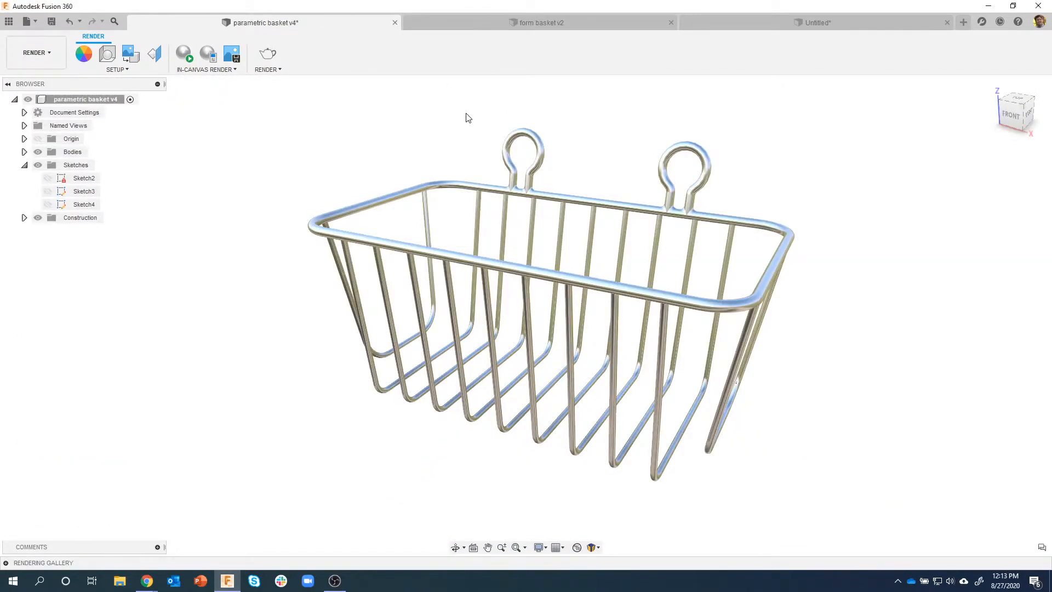
shift+middle_drag(468, 118, 801, 400)
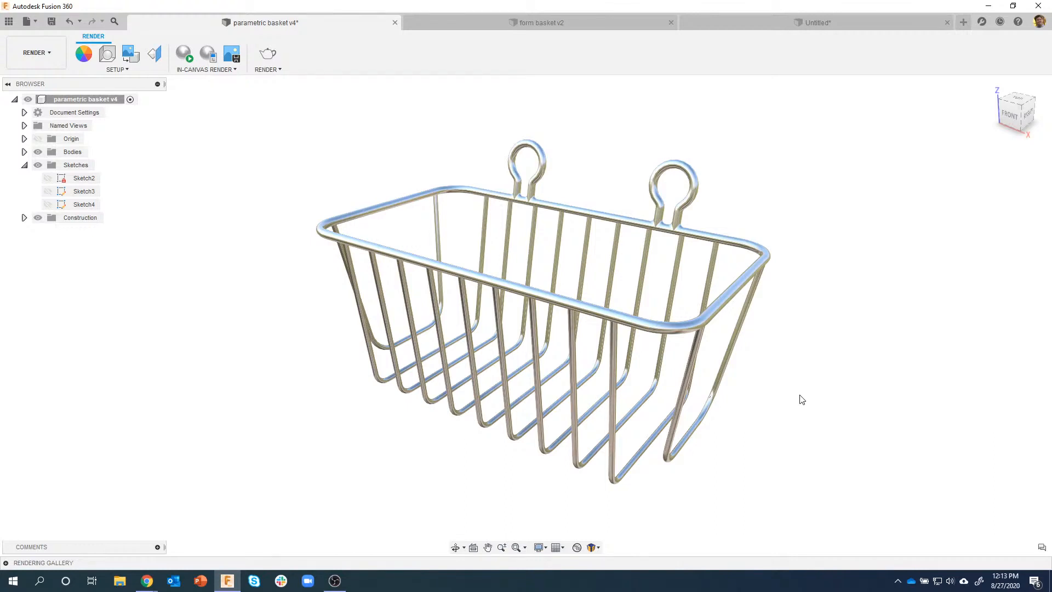
Step: Create a new design and start a box on the horizontal origin plane with its first corner at the origin
click(964, 23)
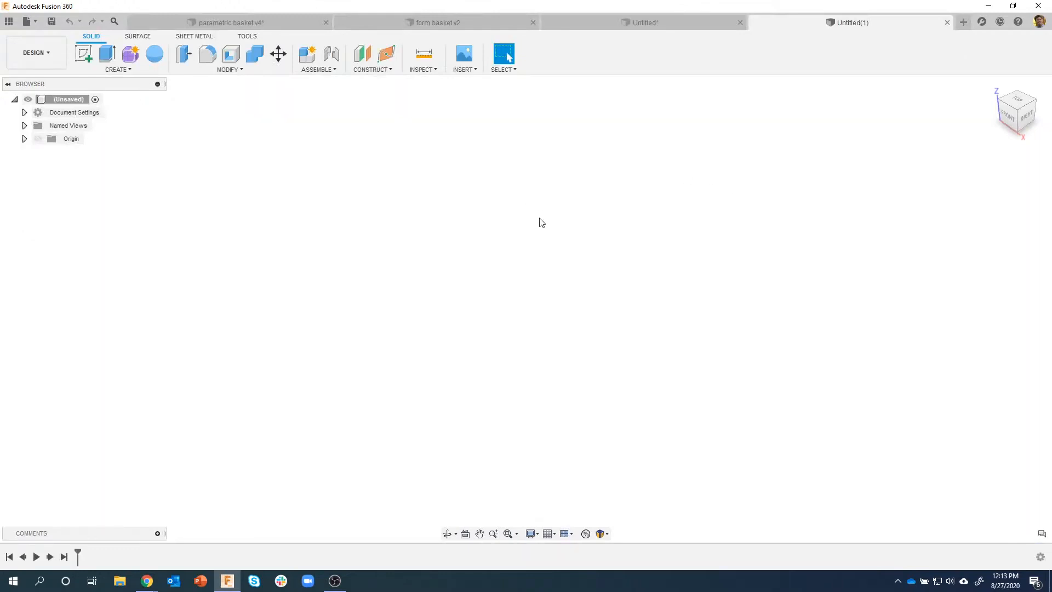
click(117, 69)
click(120, 254)
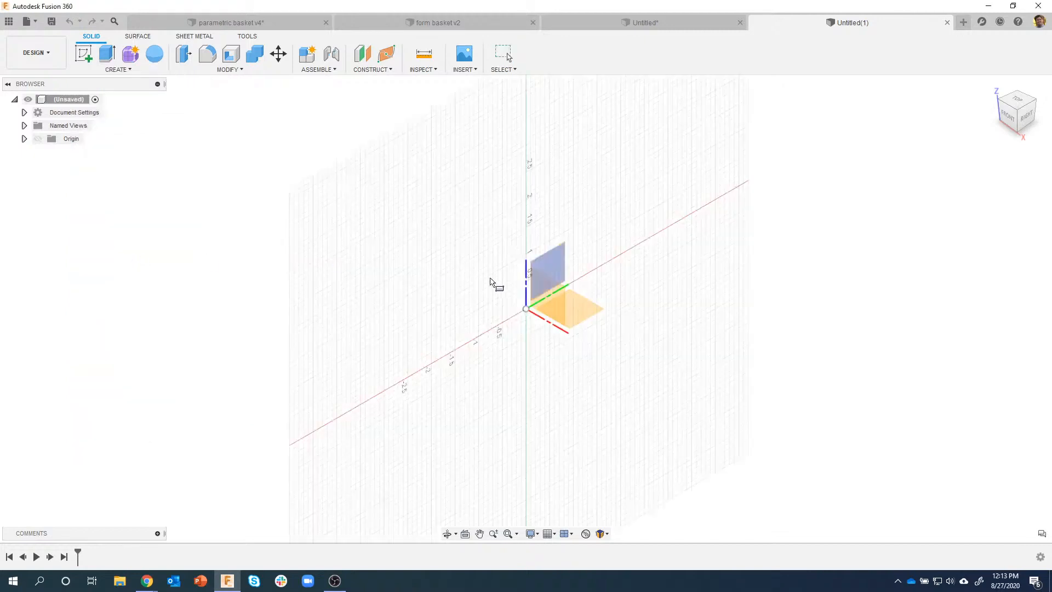
click(589, 307)
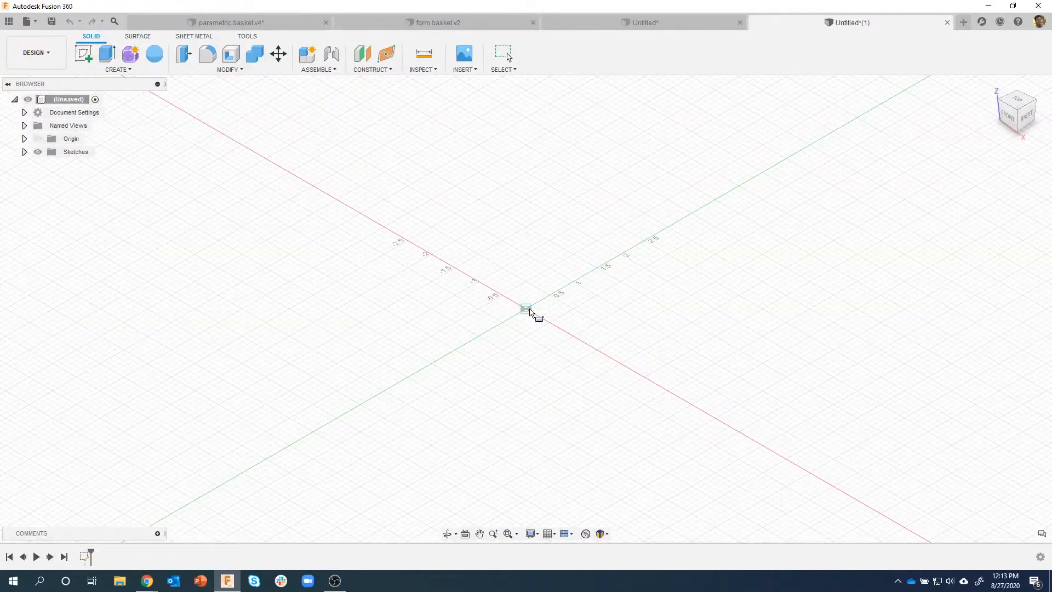
click(535, 310)
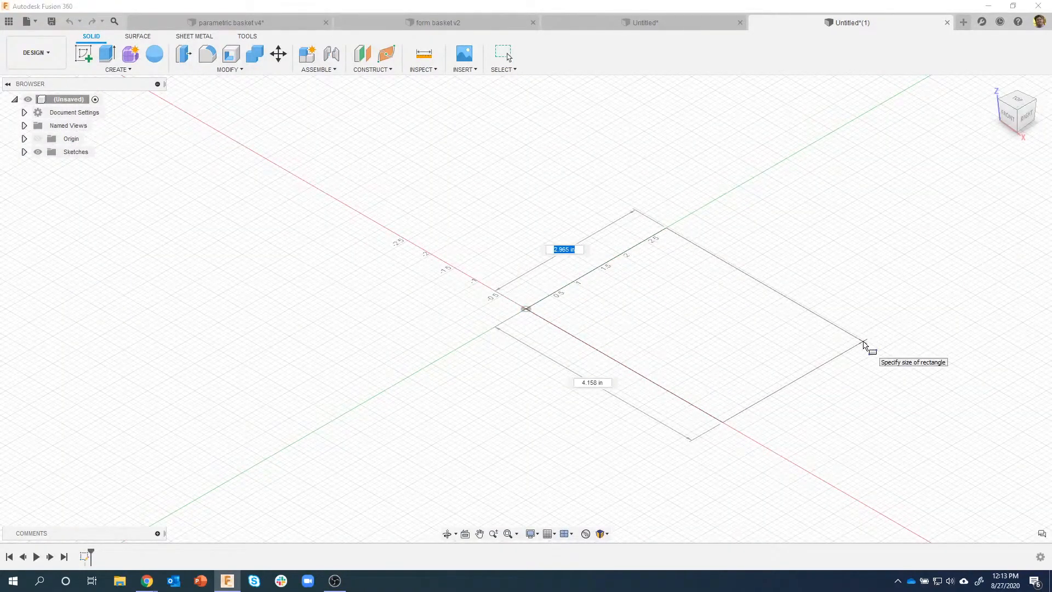
Step: Set the box's length to 8 in and width to 4 in, pull its height upward and finish it as a new body
key(Tab)
text(8)
key(Tab)
text(4)
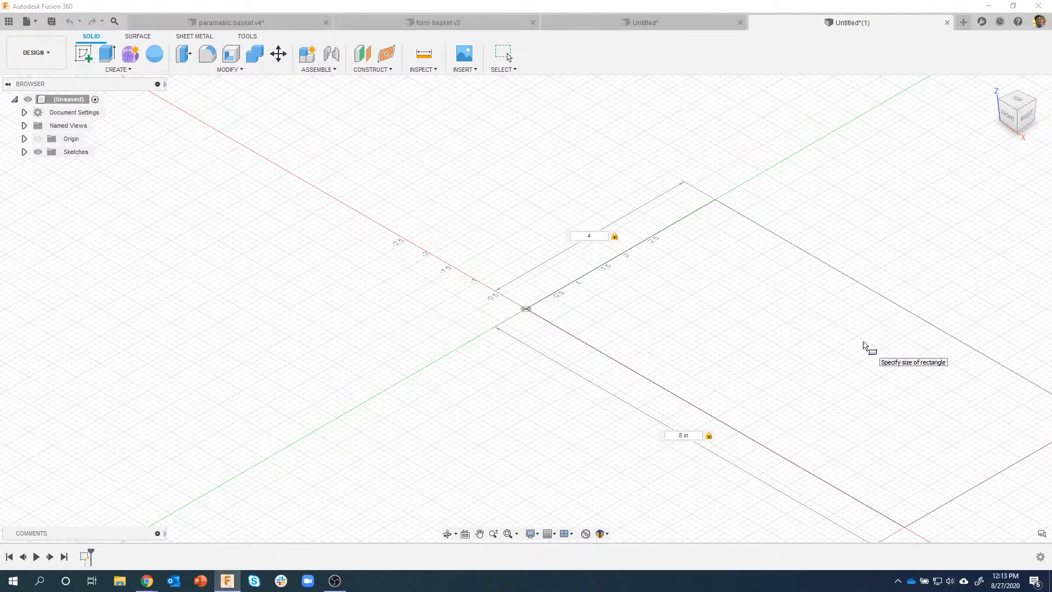
key(Return)
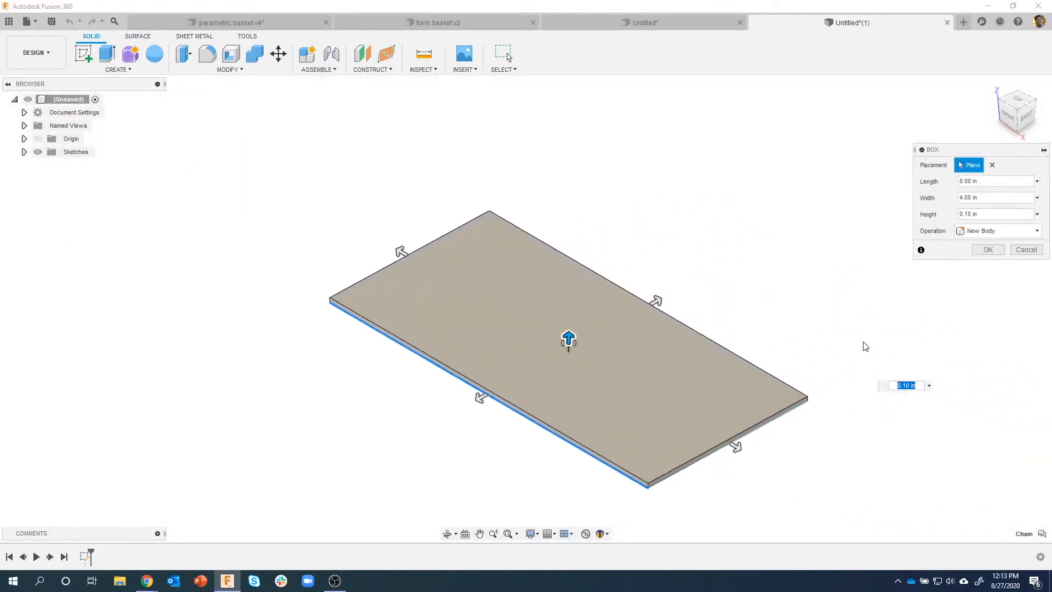
shift+middle_drag(592, 323, 647, 250)
click(989, 251)
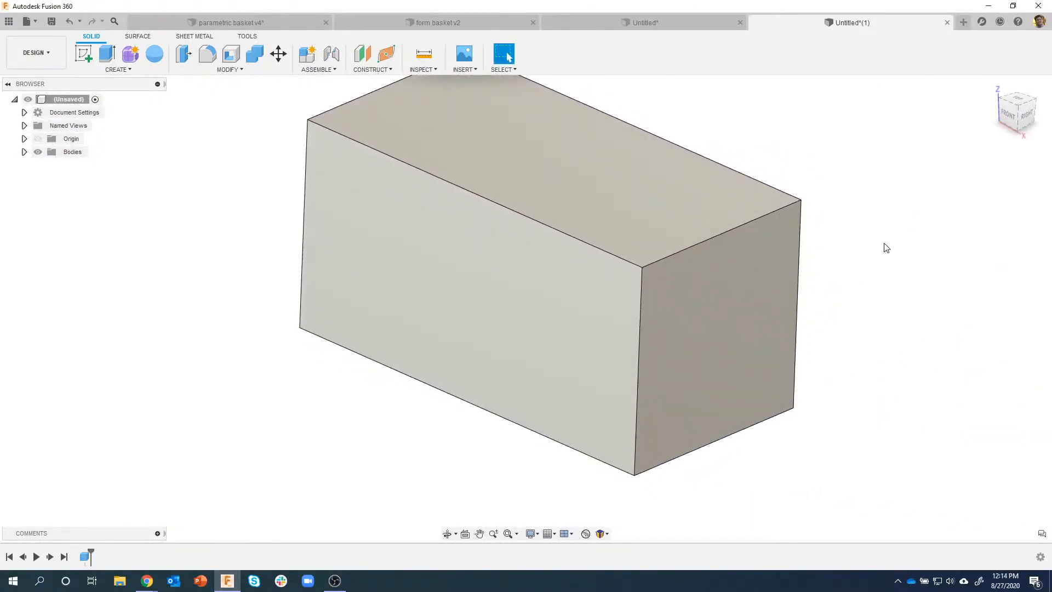
Step: Start a draft with the box's bottom face as pull direction and tilt the long front face outward by 15 degrees
shift+middle_drag(886, 247, 249, 288)
click(229, 70)
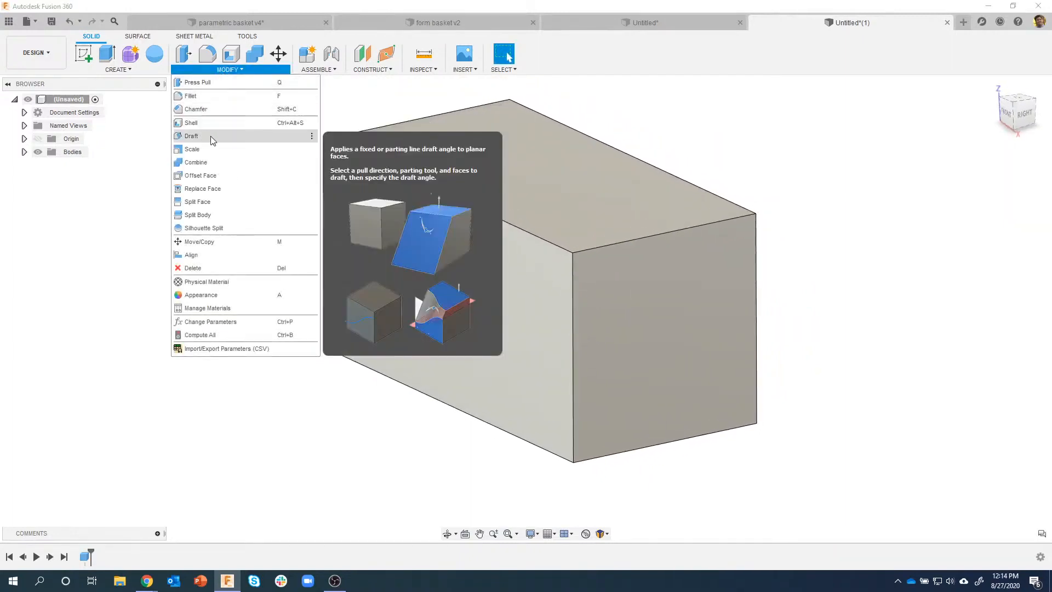
click(192, 135)
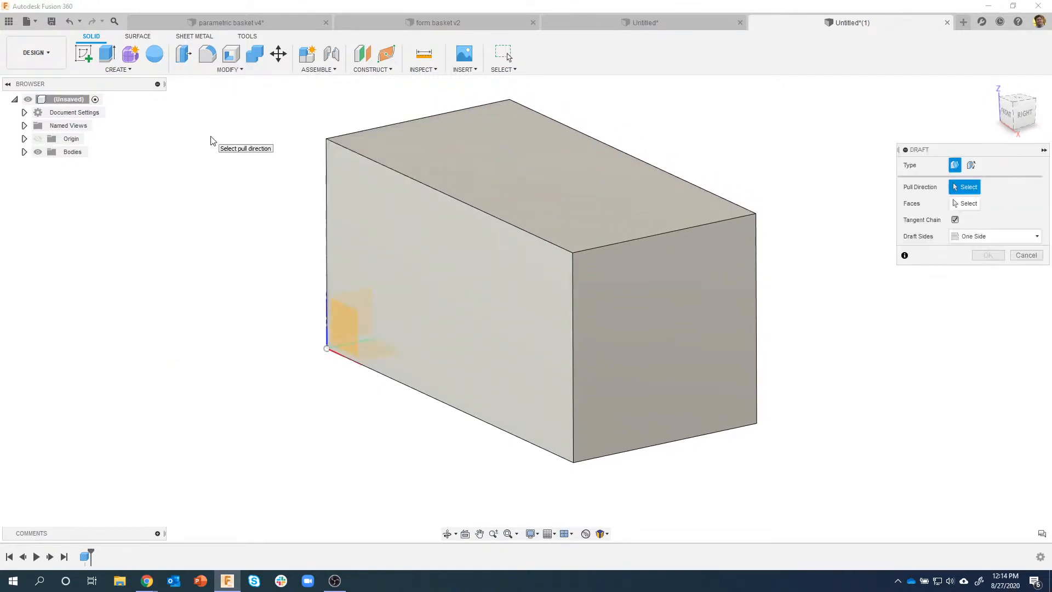
shift+middle_drag(910, 191, 576, 353)
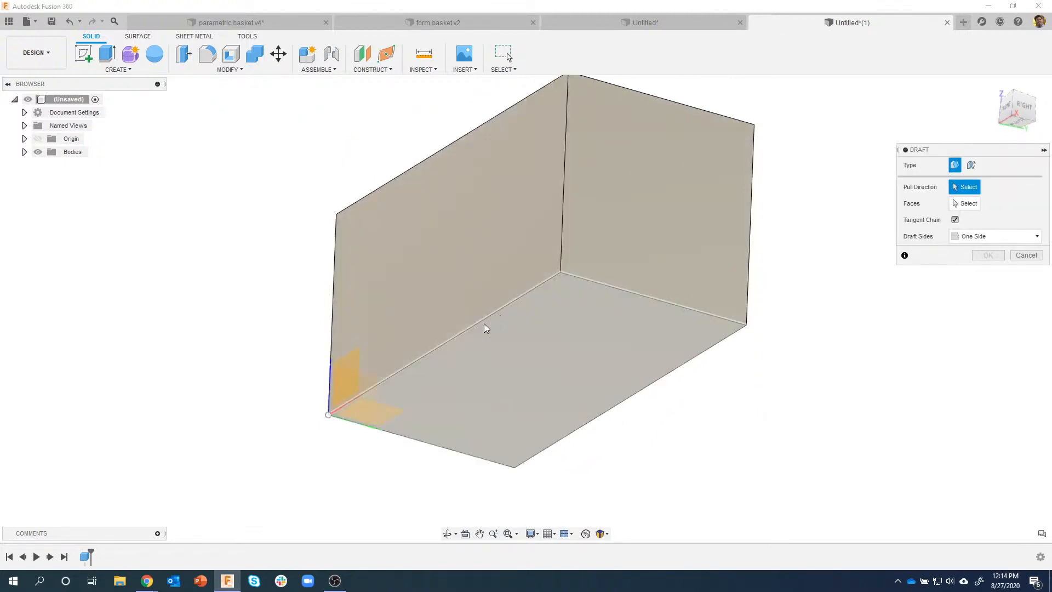
click(518, 345)
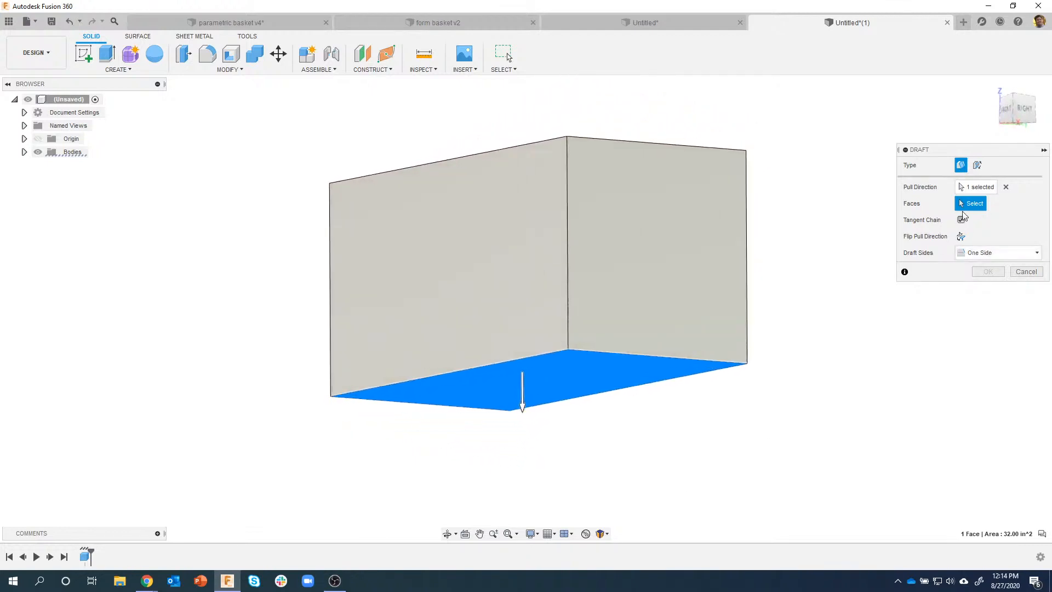
click(481, 256)
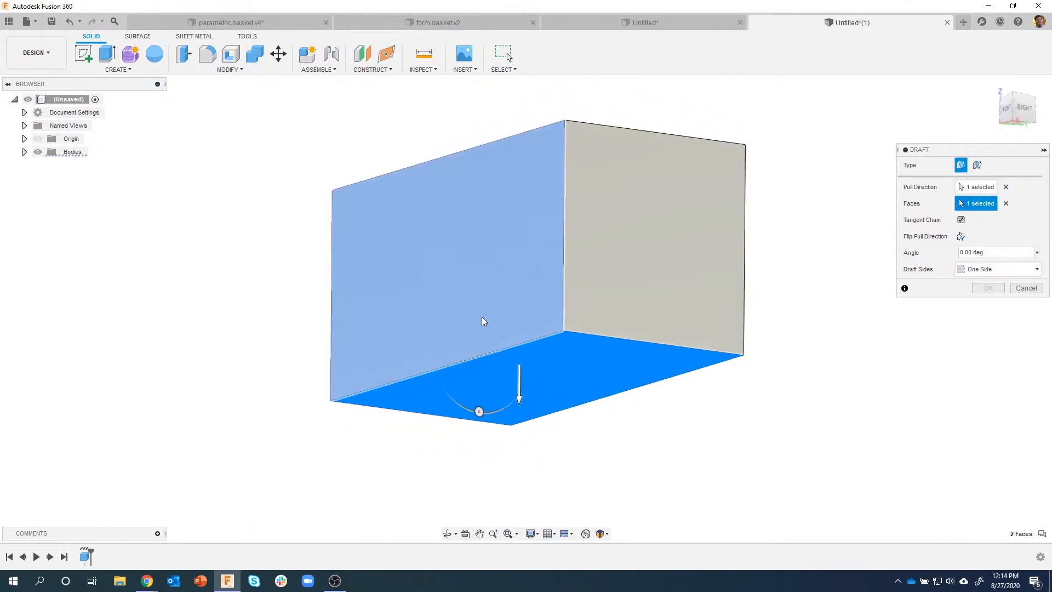
drag(448, 408, 459, 408)
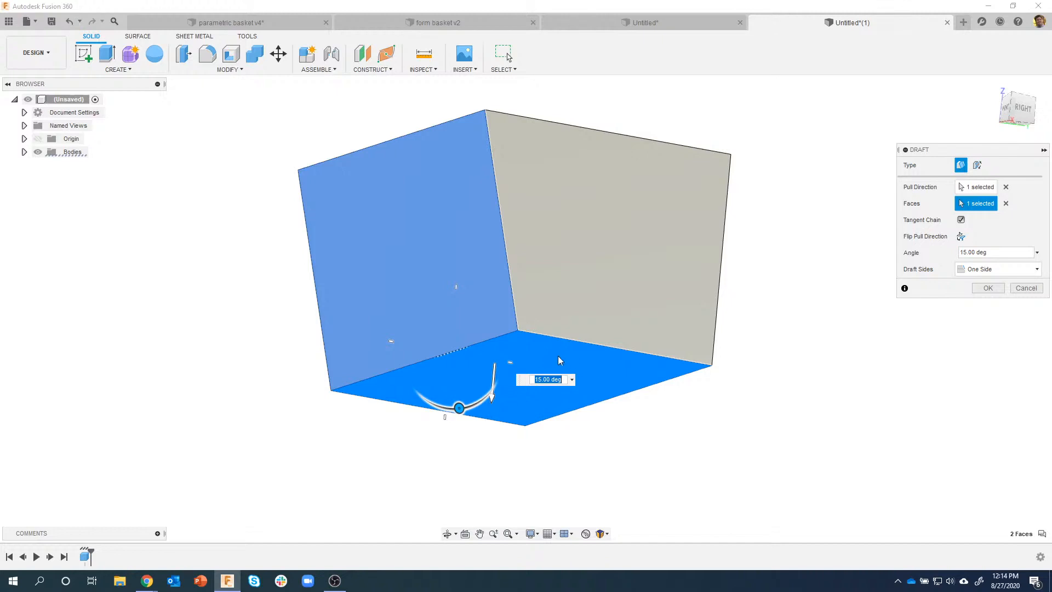
mouse_move(576, 350)
shift+middle_down()
mouse_move(551, 365)
mouse_move(563, 354)
shift+middle_up()
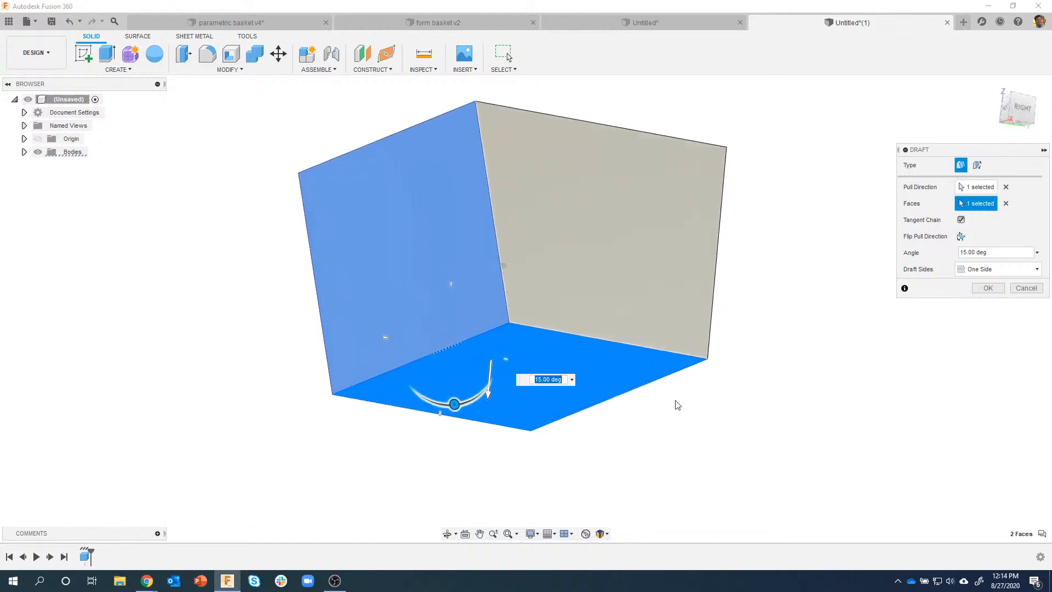
shift+middle_drag(677, 405, 734, 399)
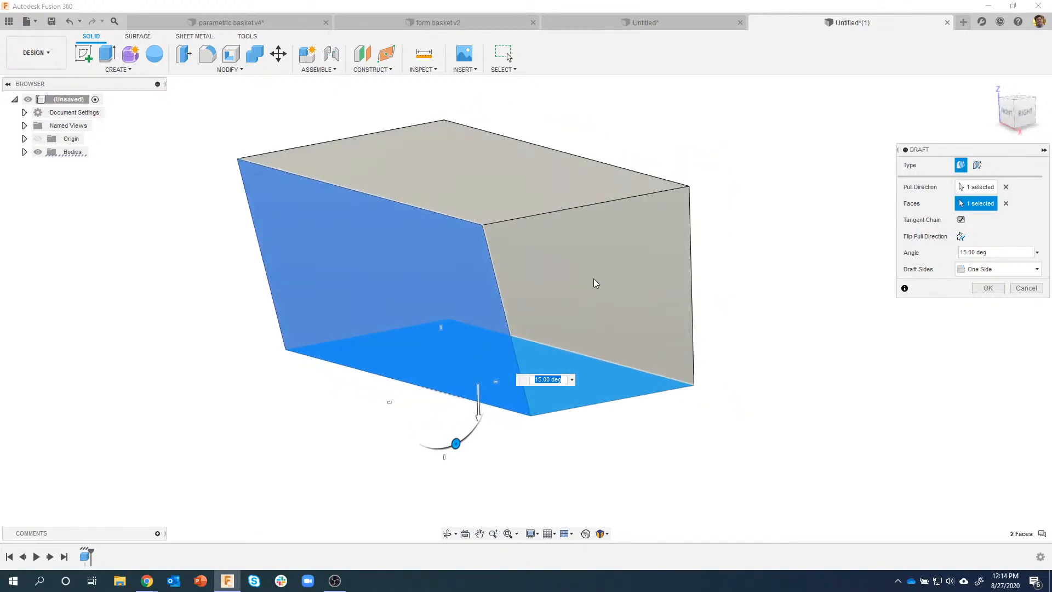
Step: Add the other three side faces to the draft, set the angle to 8 degrees and apply it
click(601, 231)
click(547, 170)
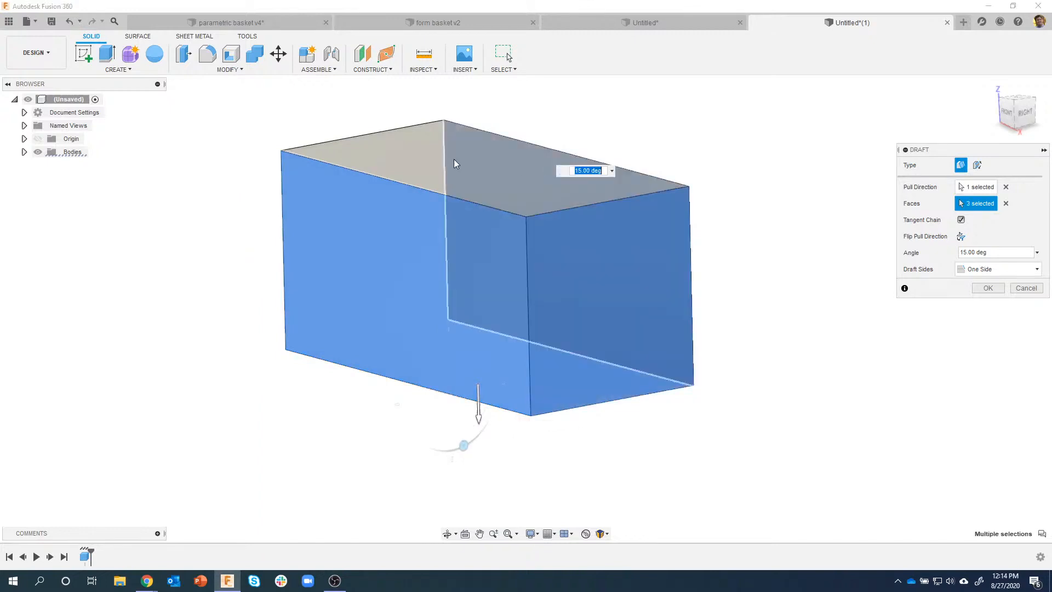
click(413, 157)
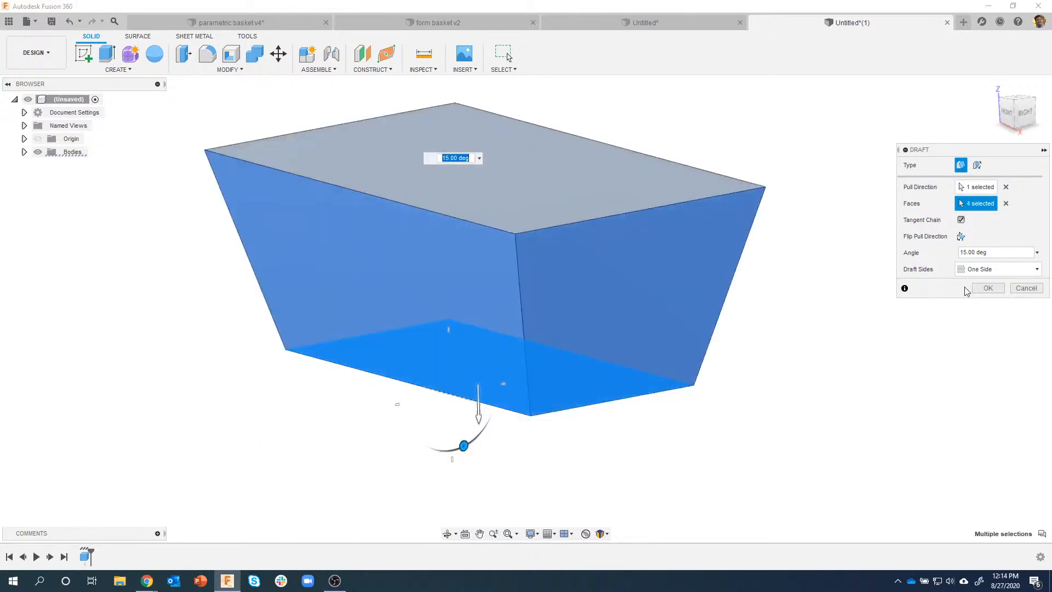
click(963, 252)
text(8)
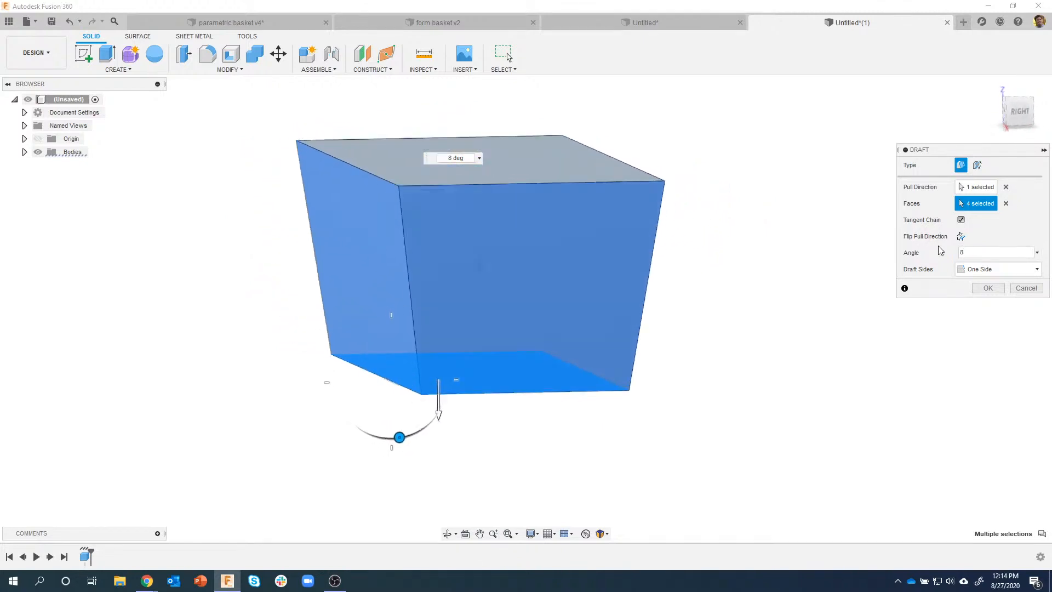
key(Return)
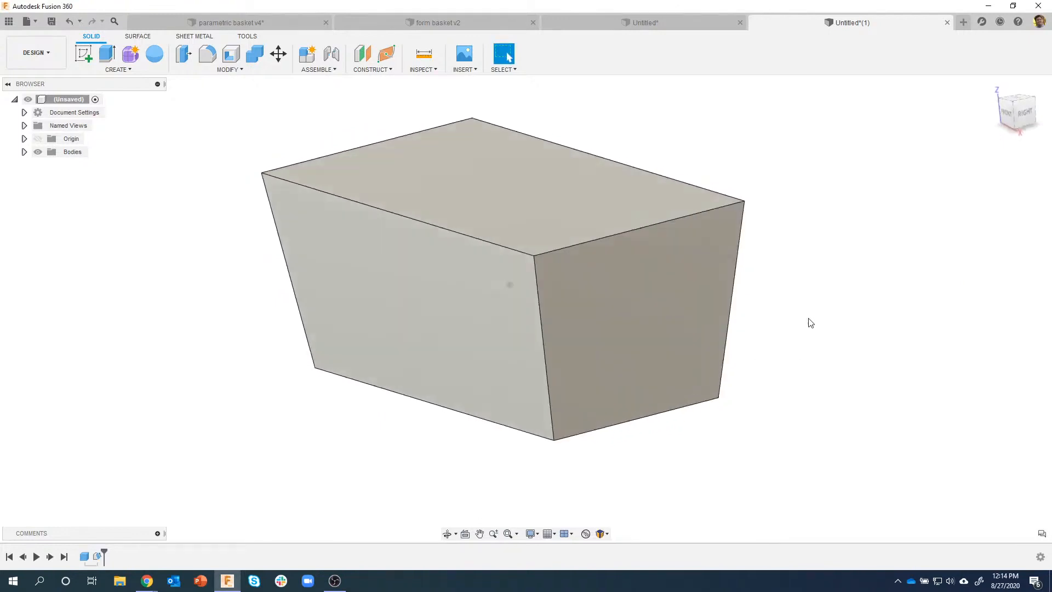
Step: Fillet the four upright corner edges of the drafted box with a 0.75 in radius
right_click(544, 328)
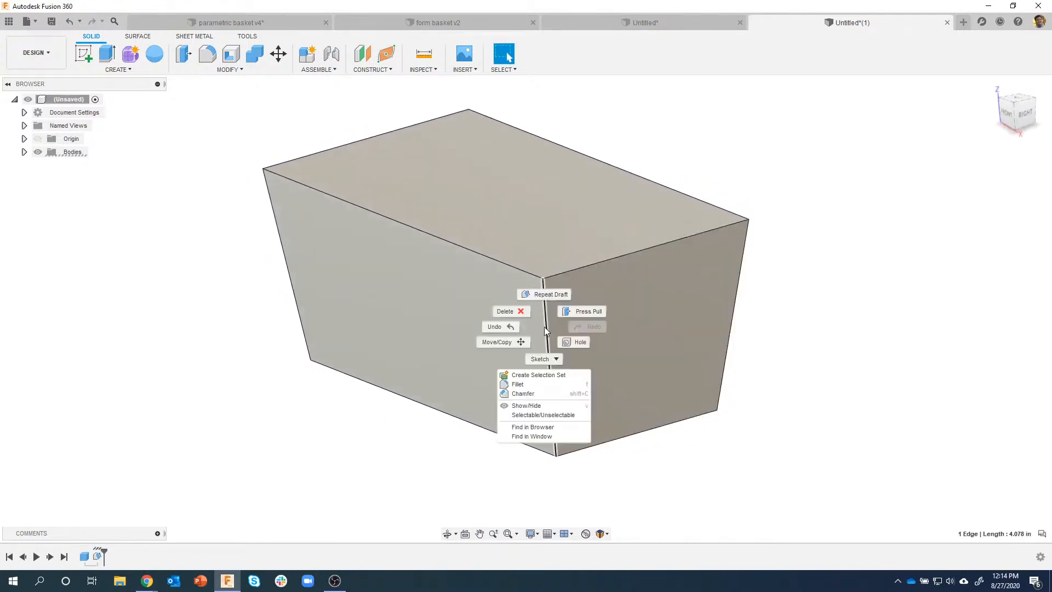
click(529, 384)
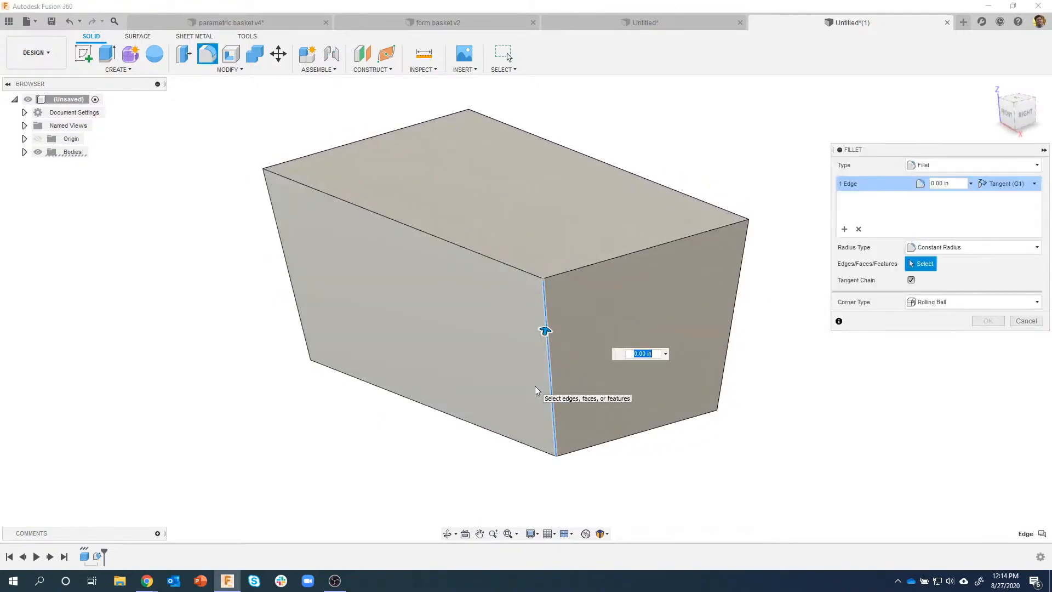
key(BackSpace)
text(.75)
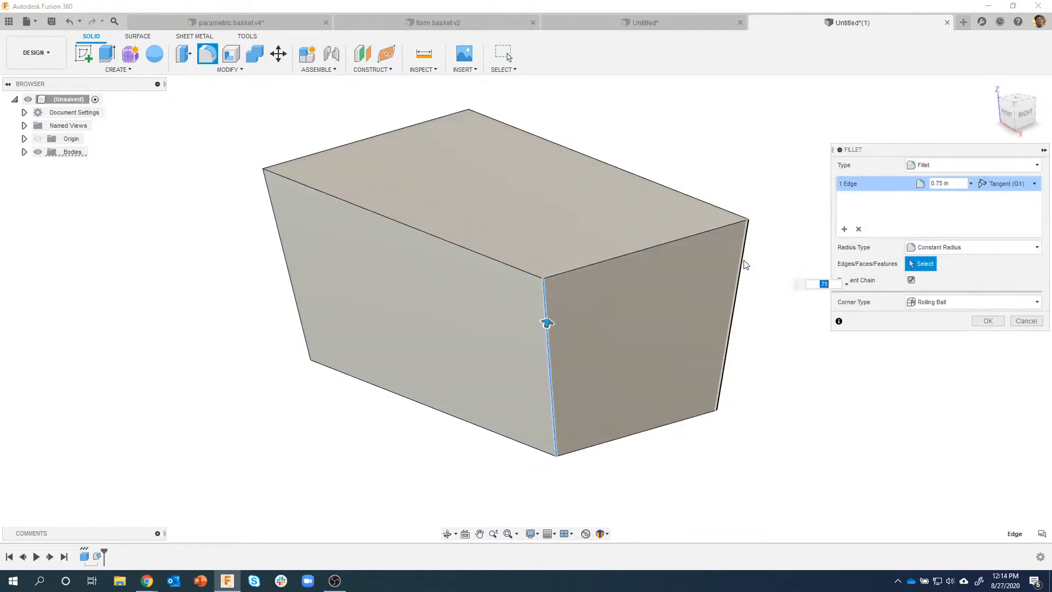
click(745, 264)
click(469, 144)
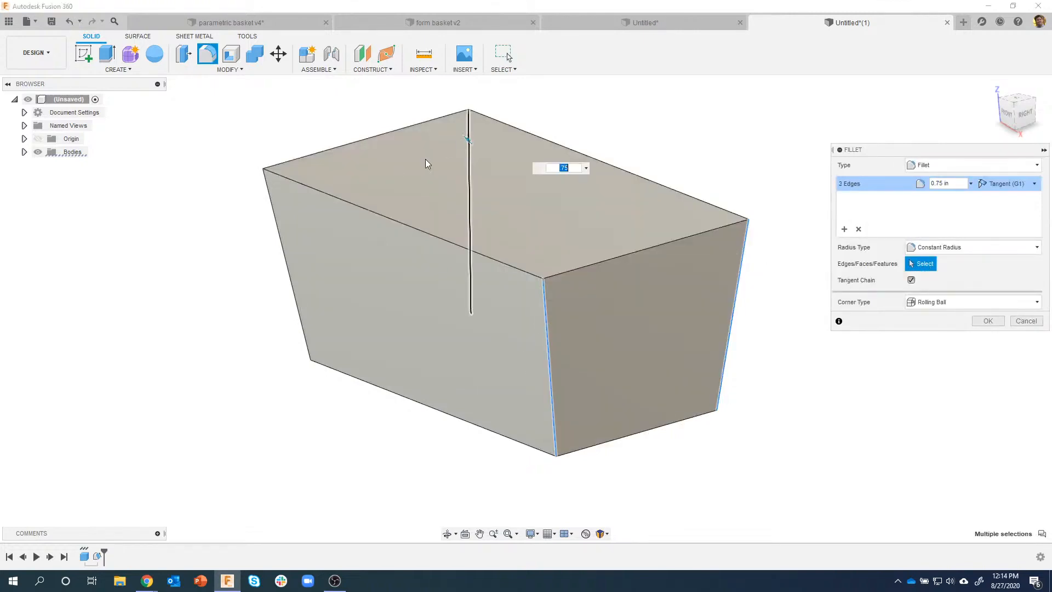
click(278, 225)
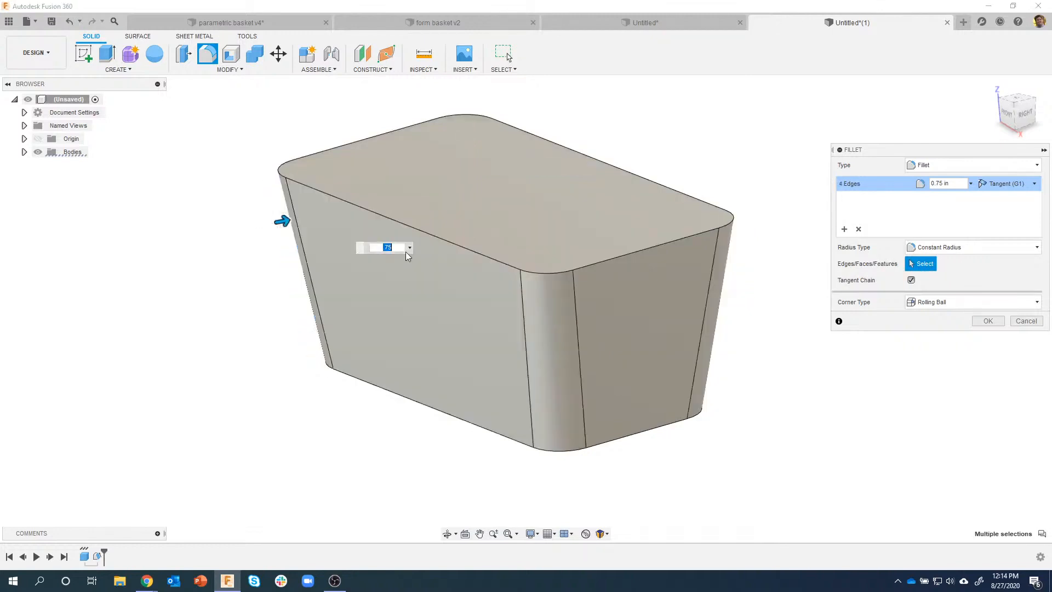
click(986, 321)
Step: Fillet the edge loop around the bottom of the box with a 0.5 in radius
key(f)
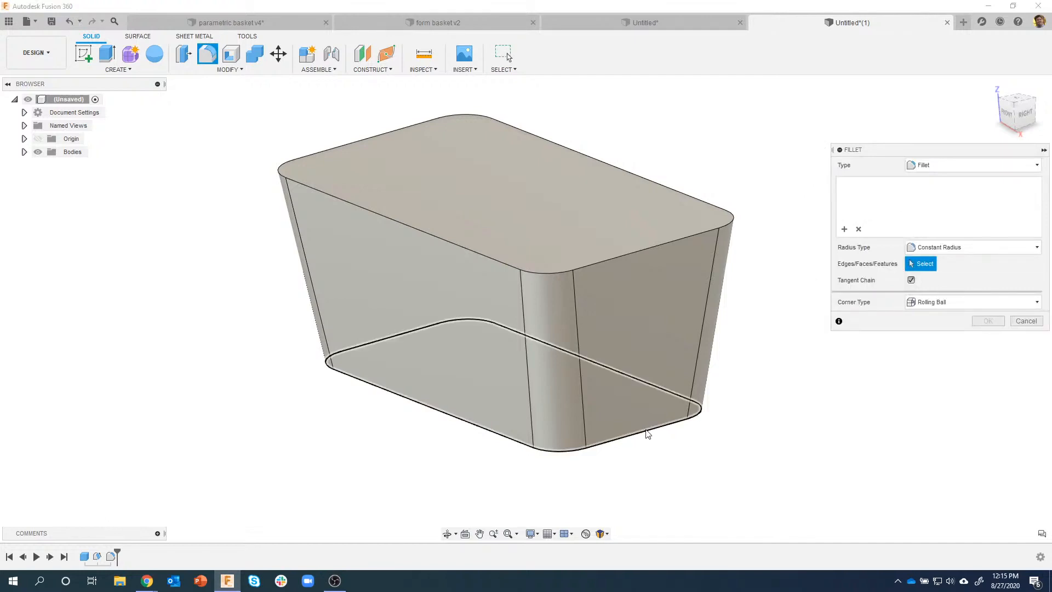
click(648, 434)
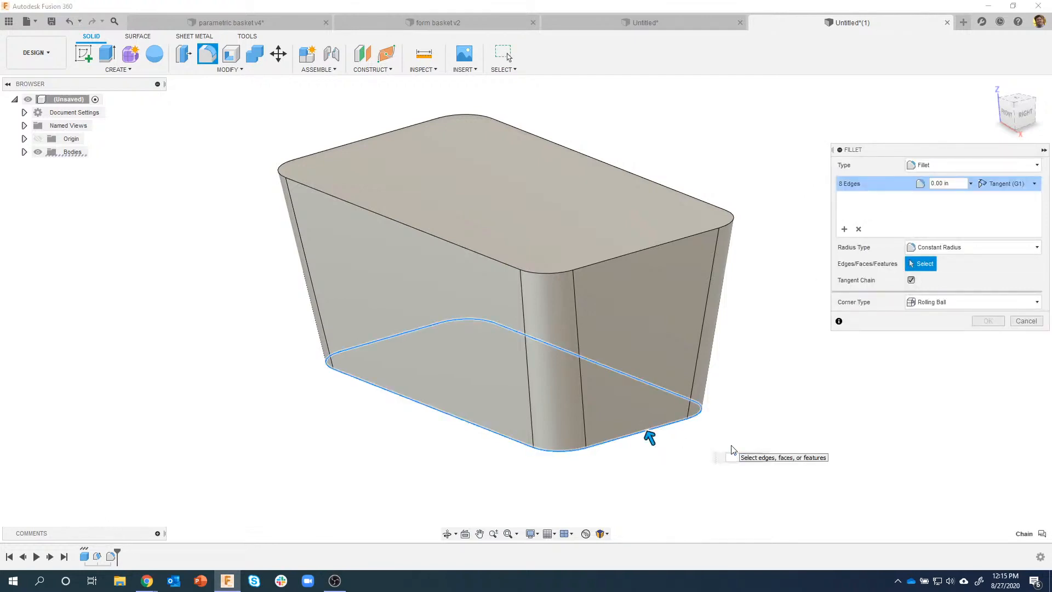
text(.5)
key(Return)
shift+middle_drag(733, 450, 817, 379)
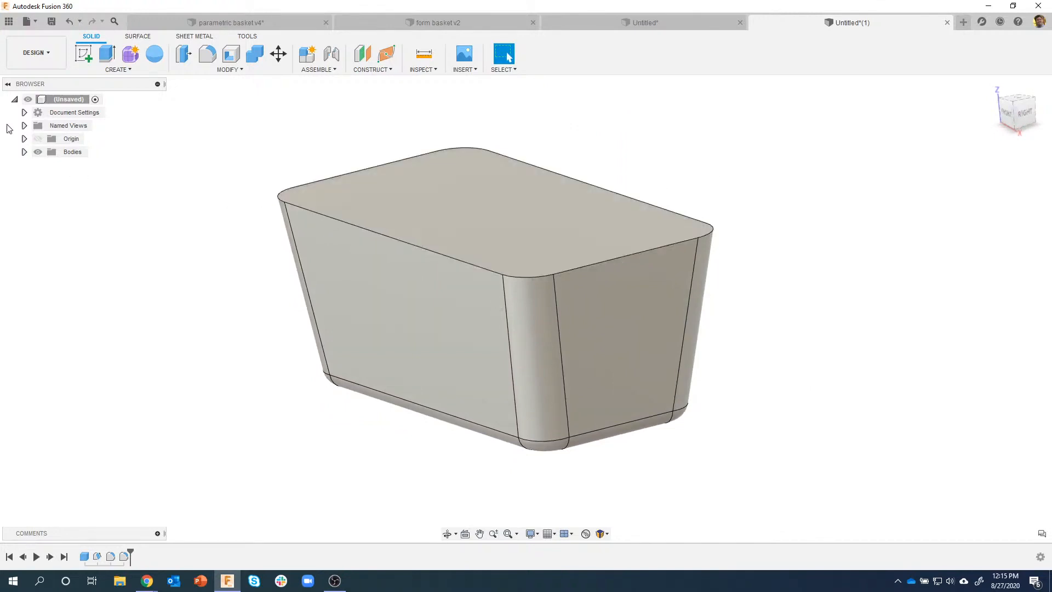
Step: Rename the box body as "starting shape"
click(24, 152)
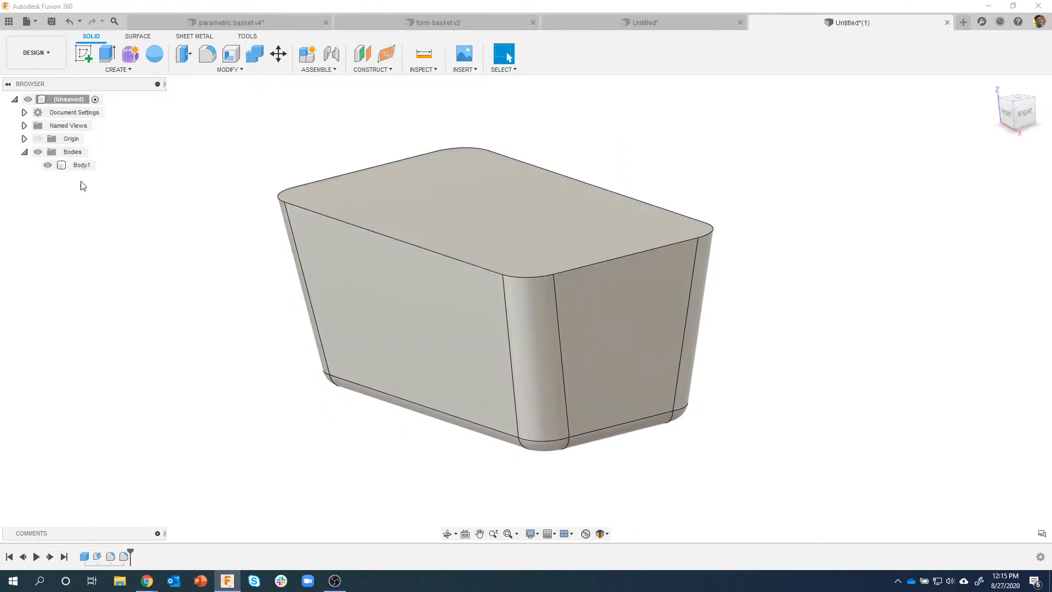
click(82, 165)
double_click(83, 166)
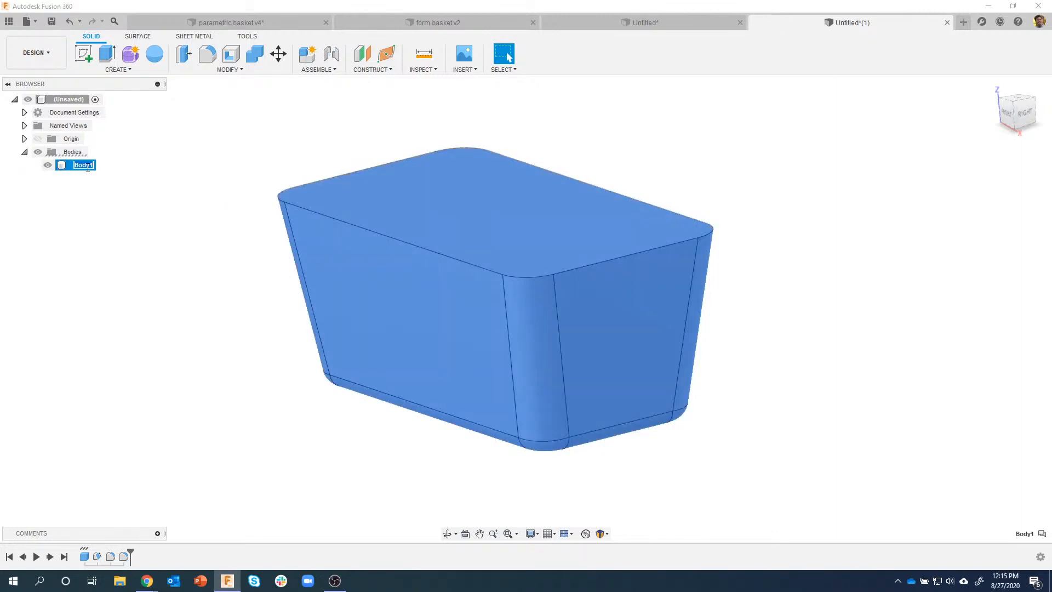
text(starting shape)
key(Return)
click(705, 180)
shift+middle_drag(705, 180, 778, 329)
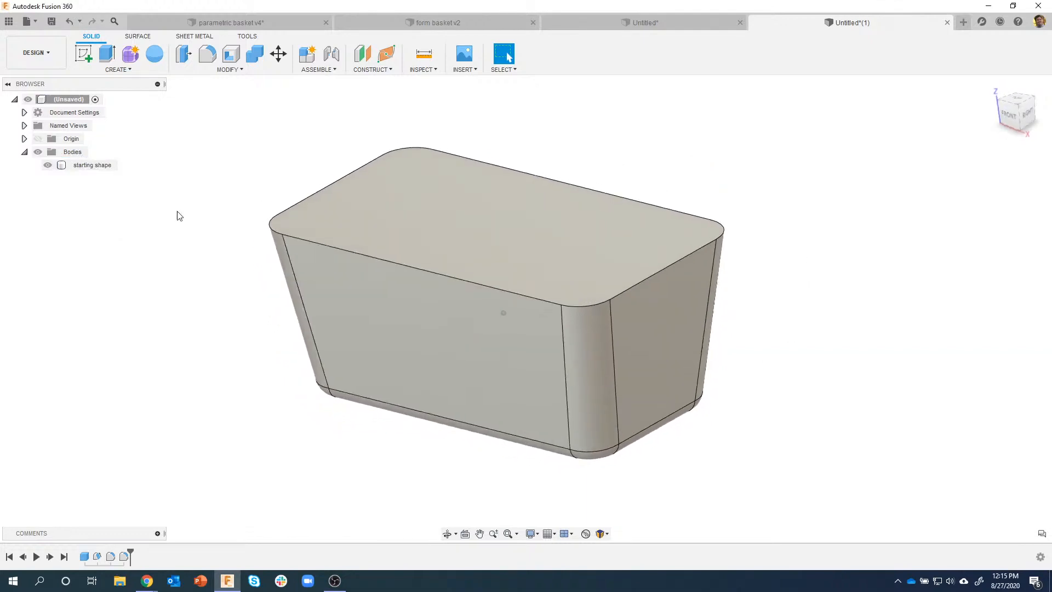
Step: Show the origin to check where the box sits relative to it, and hide it again
click(38, 139)
shift+middle_drag(320, 403, 336, 352)
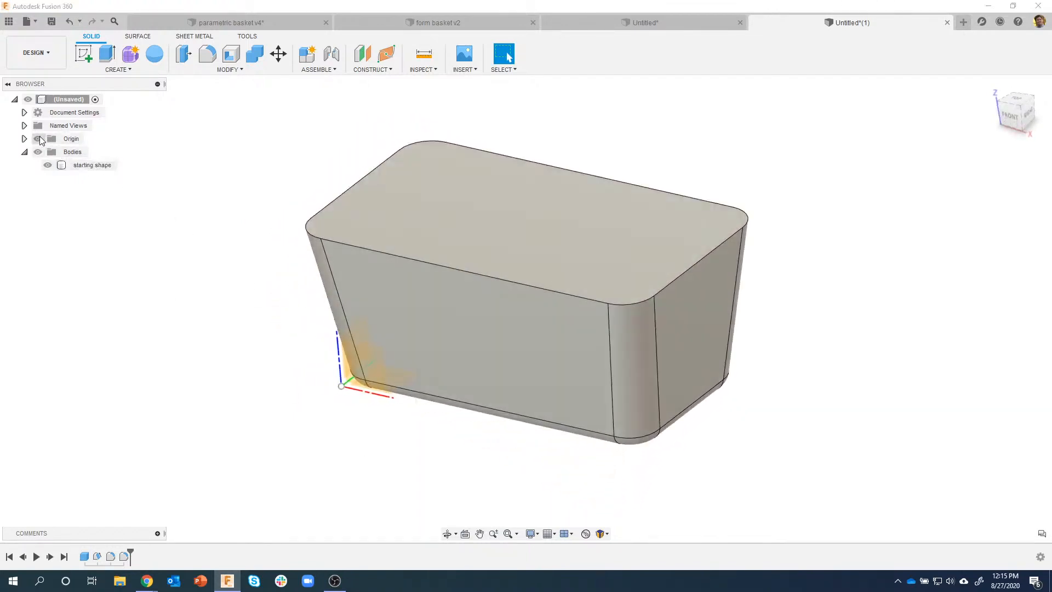
click(38, 139)
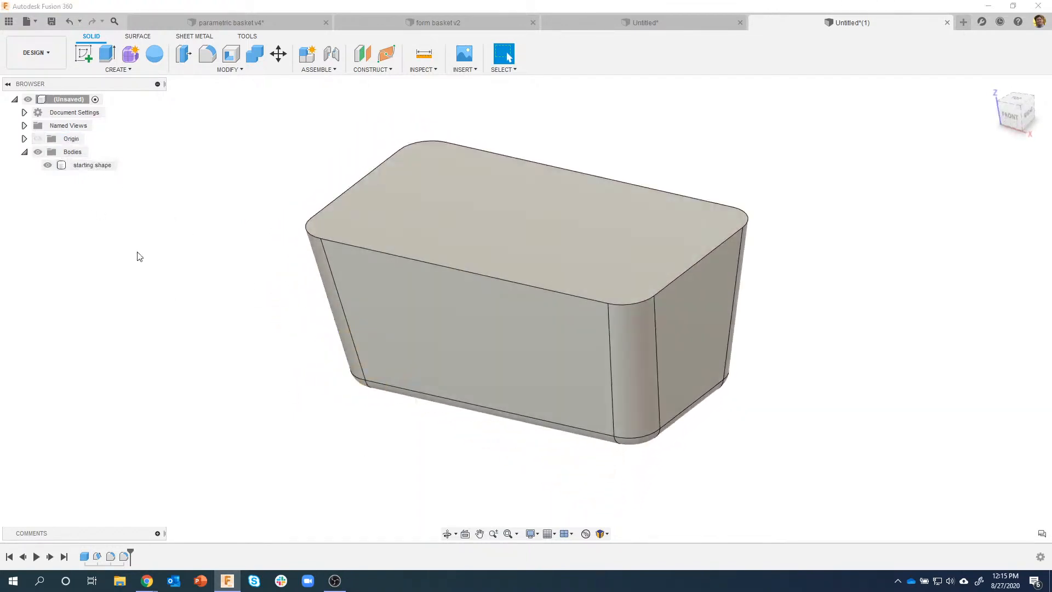
Step: Construct a midplane between the two short end faces of the box
click(370, 70)
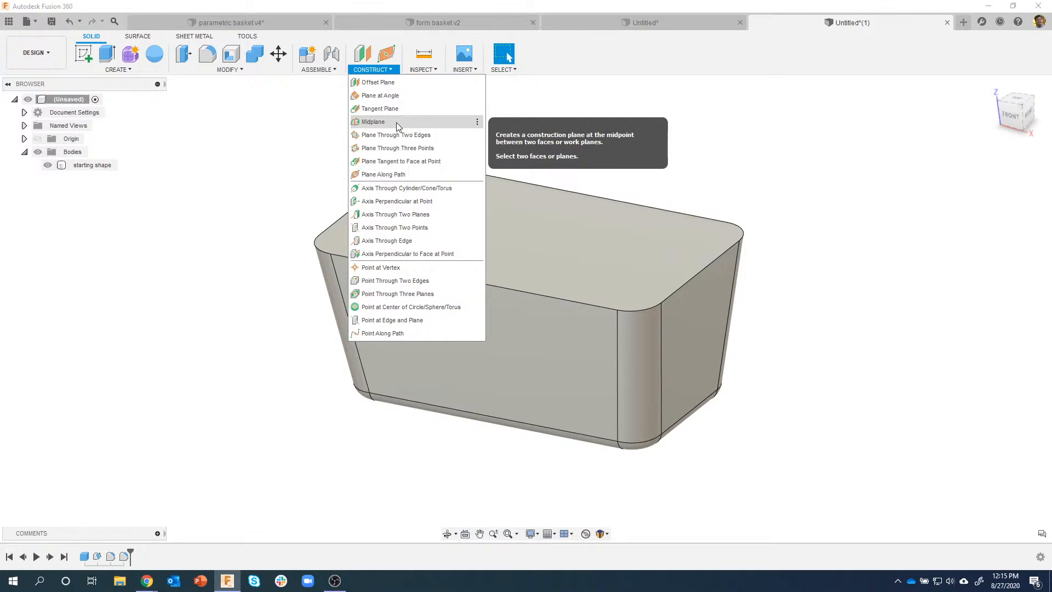
click(397, 123)
click(694, 342)
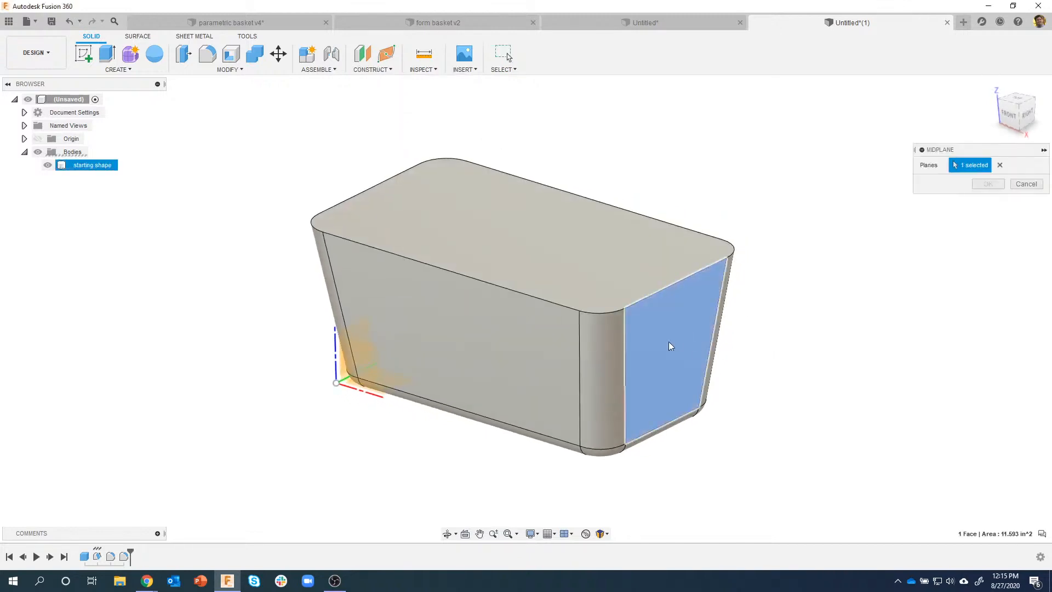
shift+middle_drag(671, 346, 390, 345)
click(390, 336)
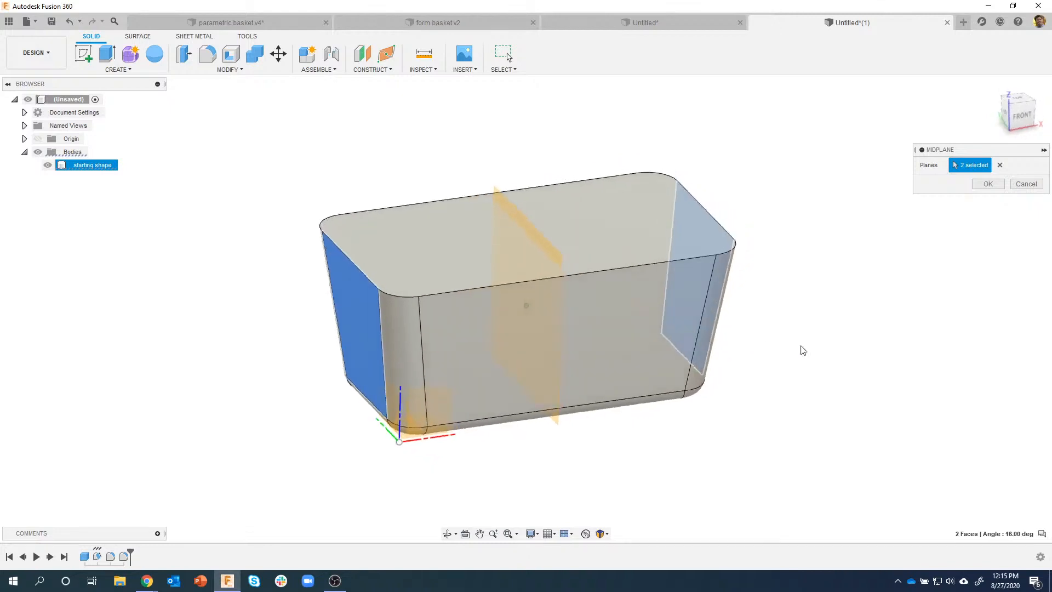
shift+middle_drag(804, 350, 561, 184)
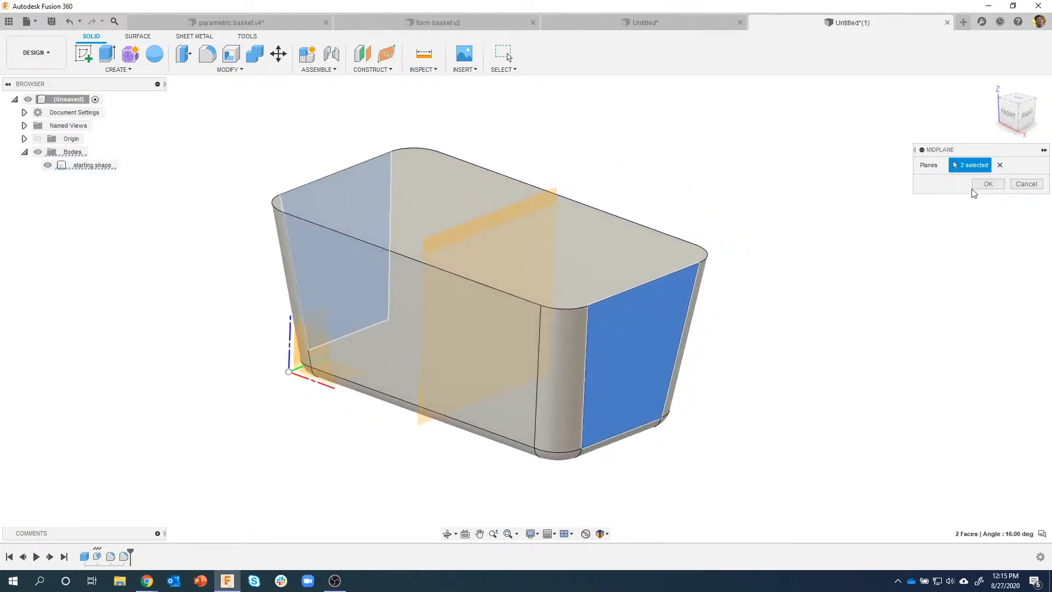
click(988, 183)
Step: Enlarge the midplane by its corners so that it extends beyond the box on all sides
shift+middle_drag(866, 188, 570, 201)
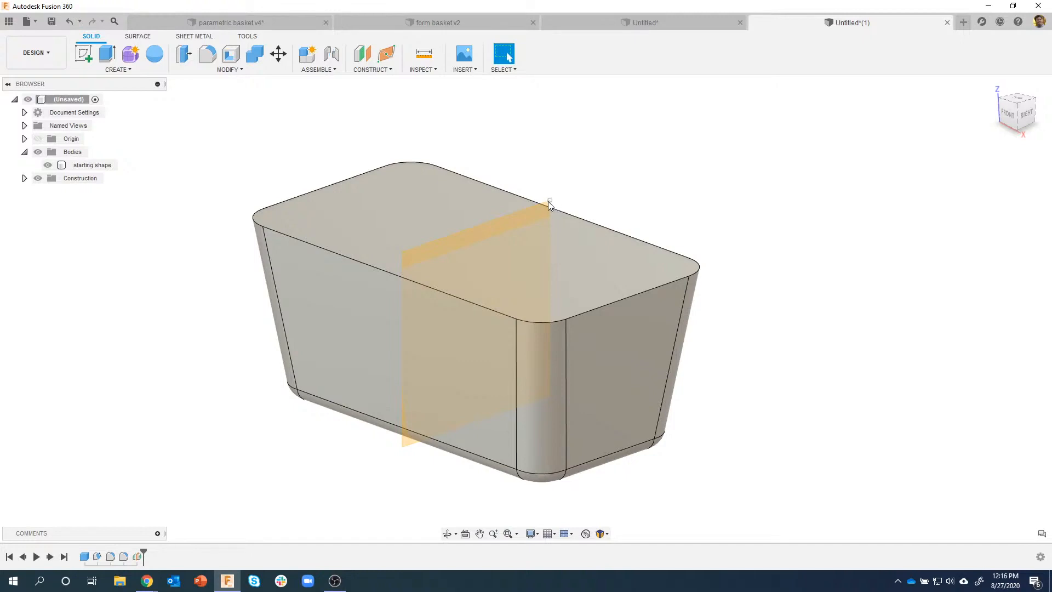
drag(551, 199, 598, 158)
drag(403, 222, 349, 200)
drag(350, 466, 357, 505)
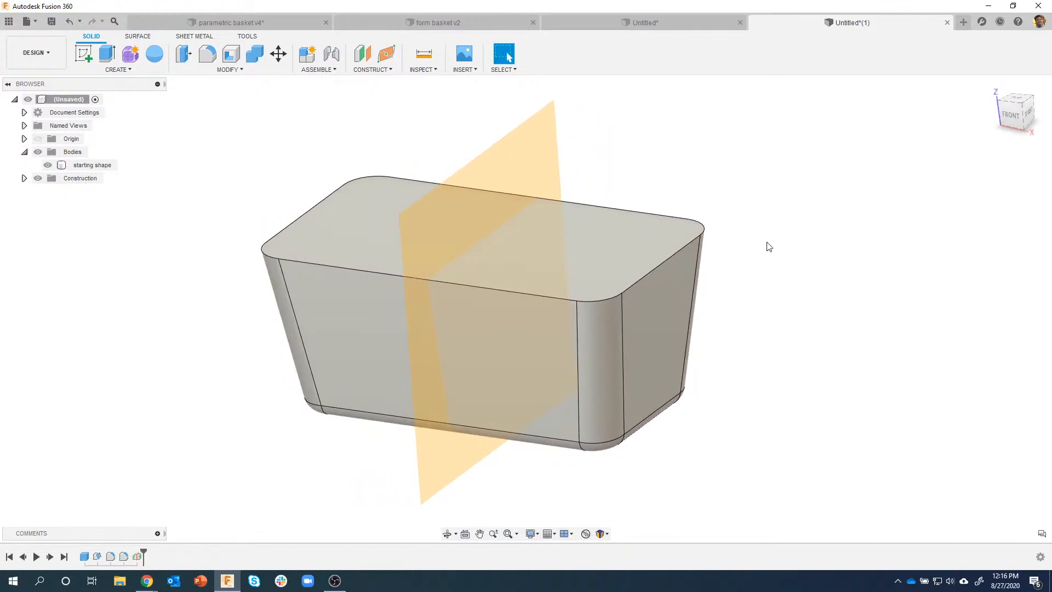
key(Return)
Step: Create a sketch on the midplane that cuts through the box
right_click(550, 152)
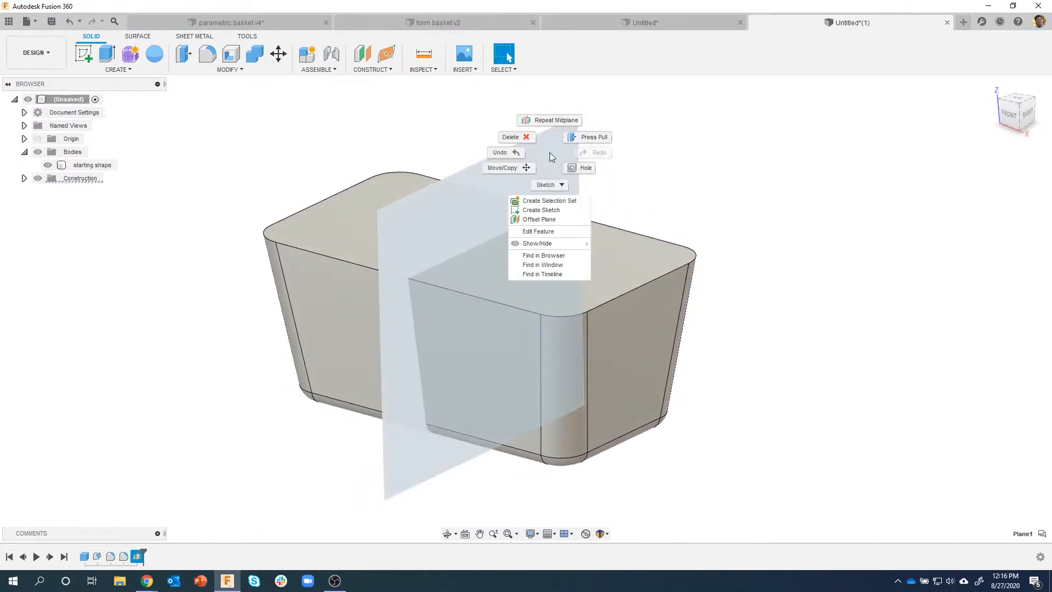
click(564, 210)
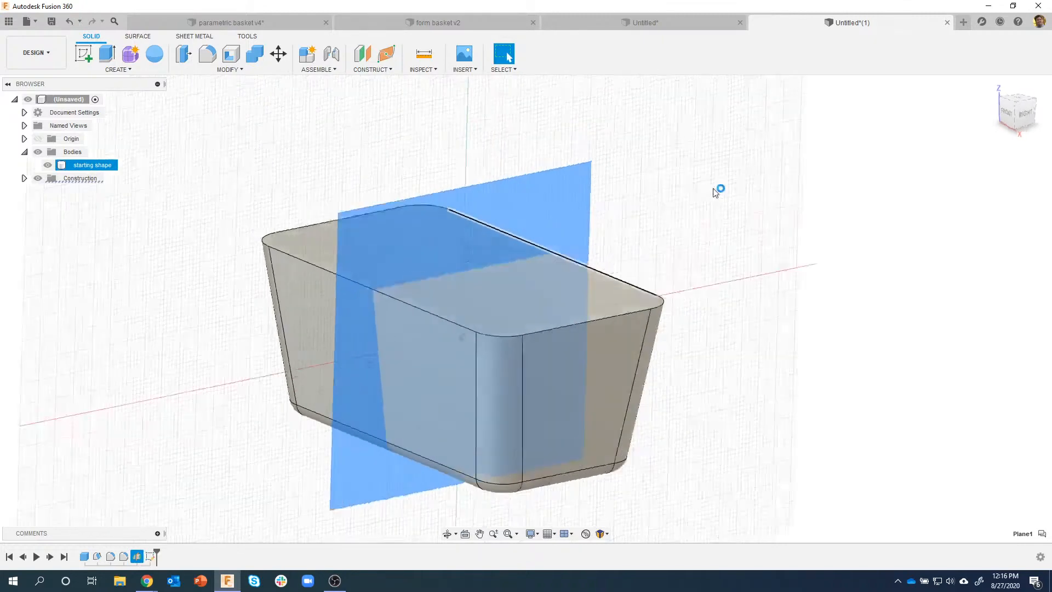
mouse_move(721, 346)
shift+middle_down()
mouse_move(688, 324)
mouse_move(702, 305)
mouse_move(410, 321)
mouse_move(435, 313)
mouse_move(458, 327)
mouse_move(639, 228)
mouse_move(650, 322)
mouse_move(548, 236)
mouse_move(351, 232)
mouse_move(467, 334)
mouse_move(610, 340)
mouse_move(258, 296)
shift+middle_up()
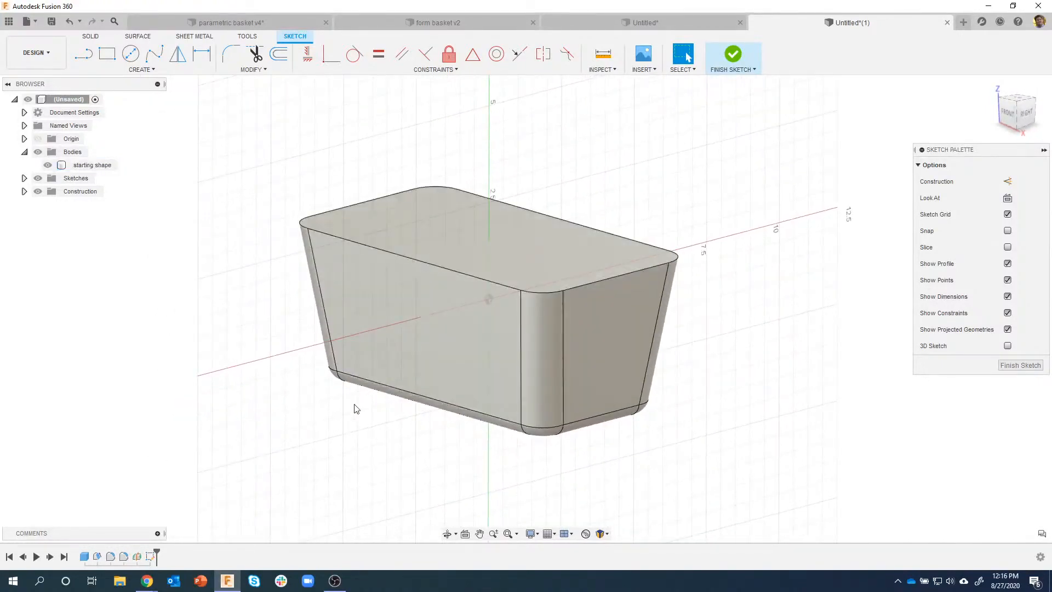
Step: Intersect the whole starting shape body with the sketch plane to bring its linked cross-section outline into the sketch
click(141, 69)
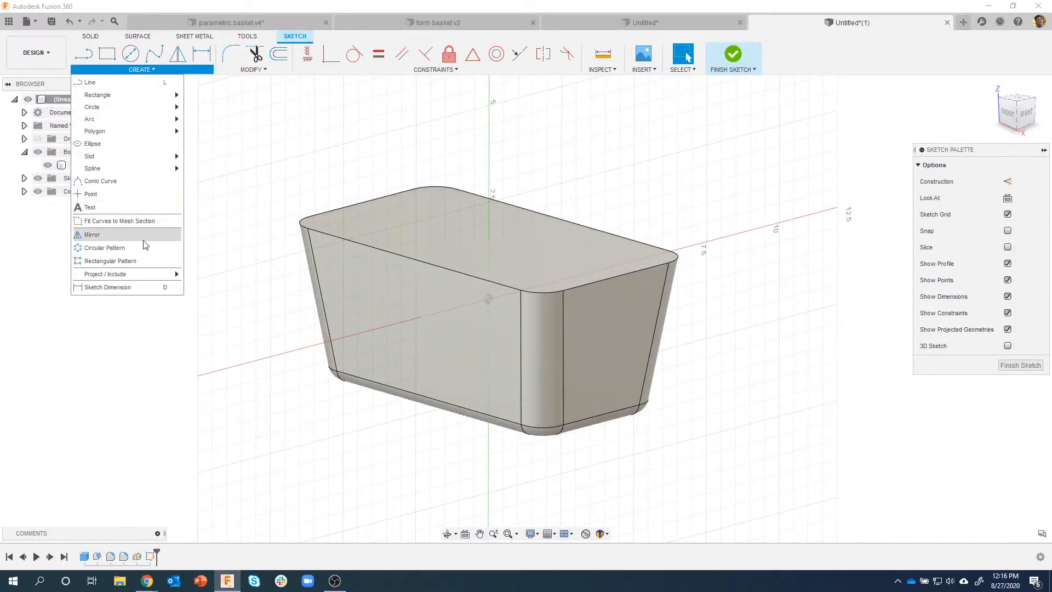
mouse_move(129, 277)
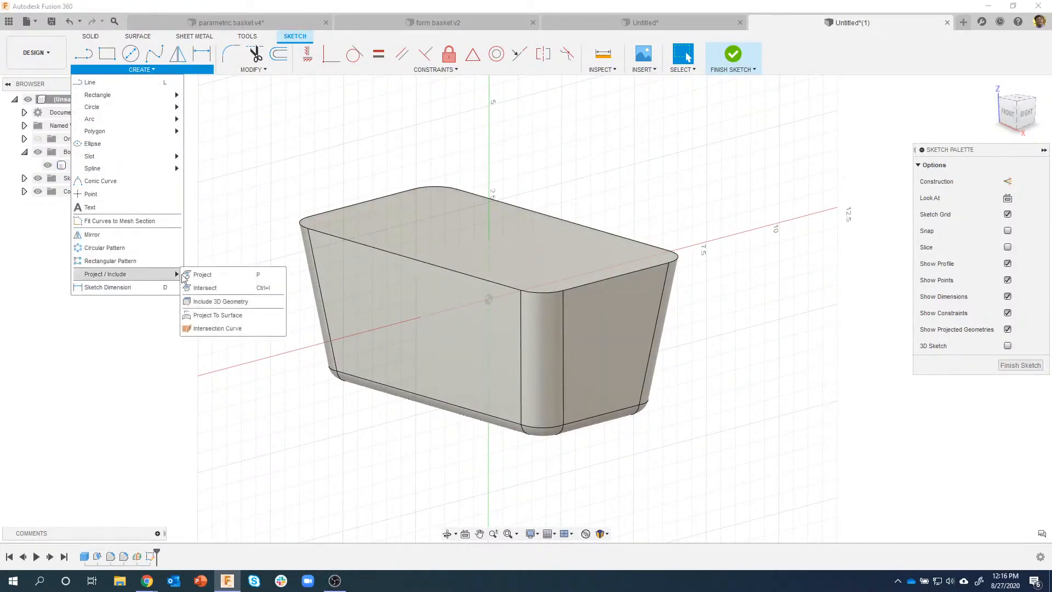
click(228, 288)
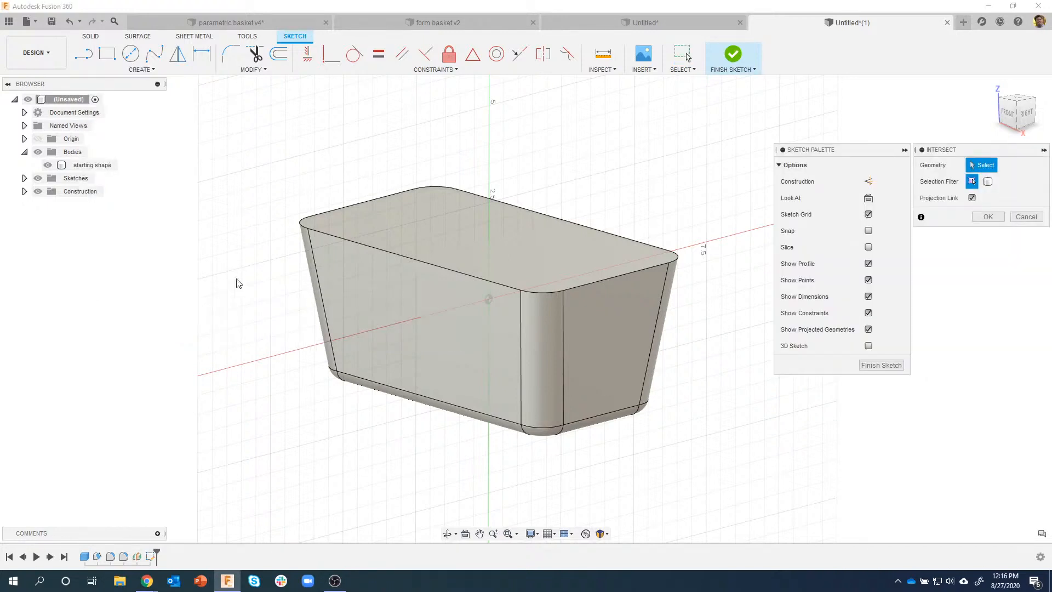
click(987, 181)
click(648, 266)
shift+middle_drag(635, 303, 637, 310)
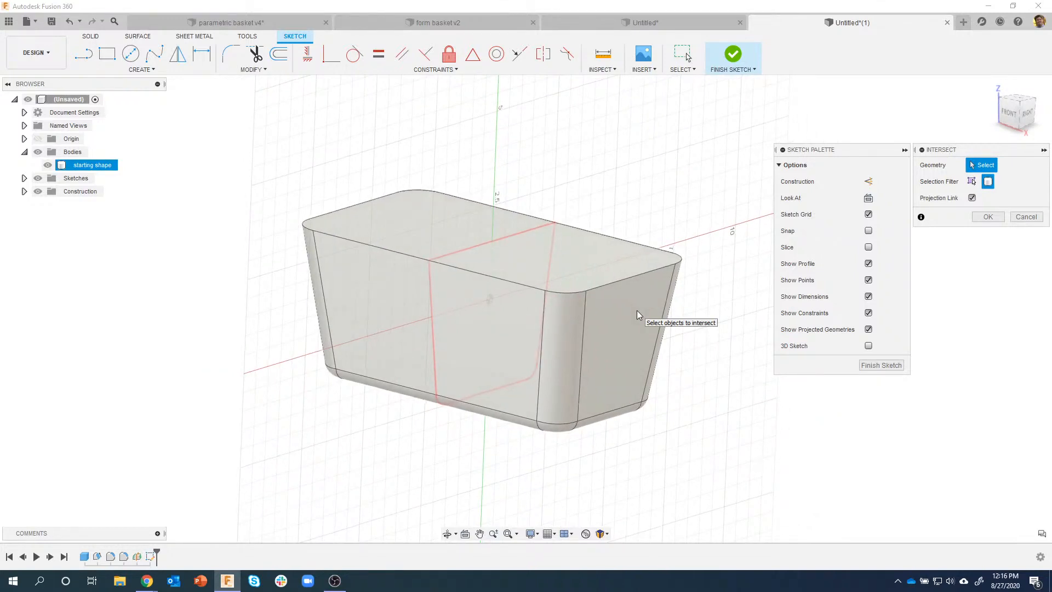
shift+middle_drag(637, 310, 616, 333)
click(616, 334)
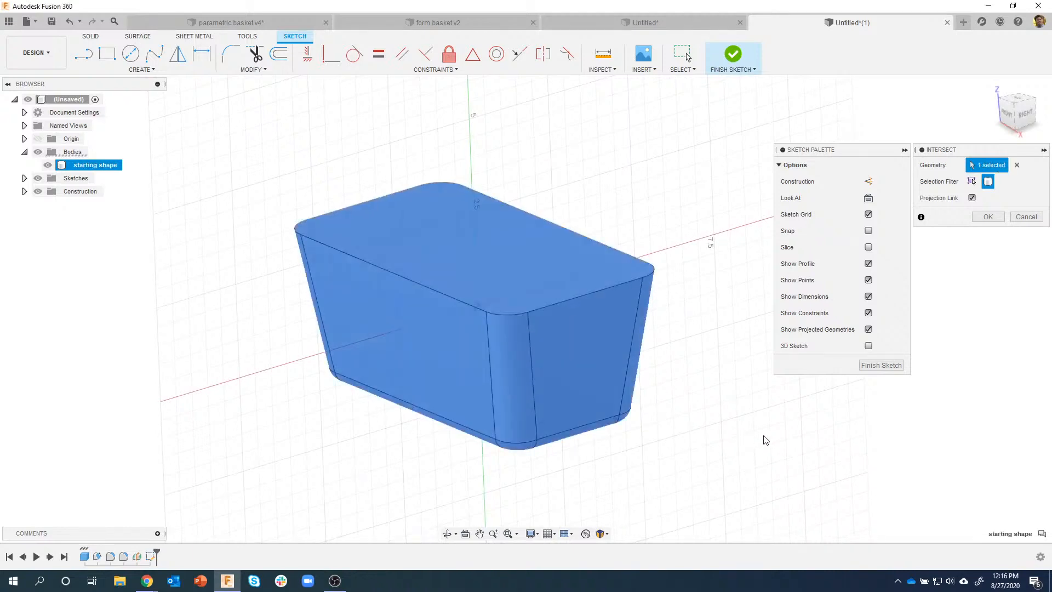
shift+middle_drag(766, 439, 786, 428)
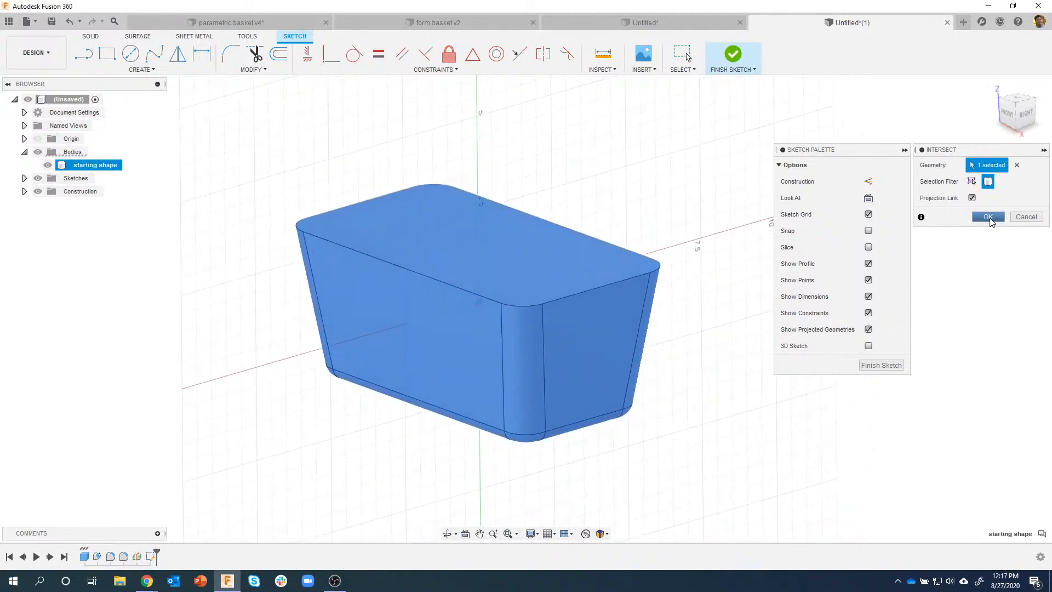
click(988, 217)
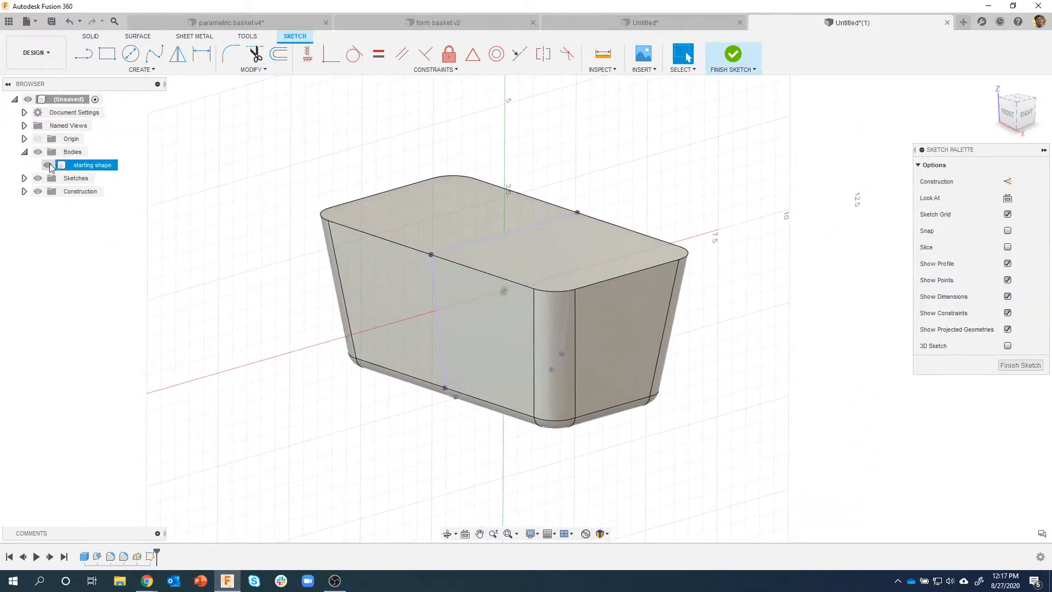
Step: Delete the top line of the intersected outline so that only the open U-shaped path is left in the sketch
click(48, 165)
click(49, 165)
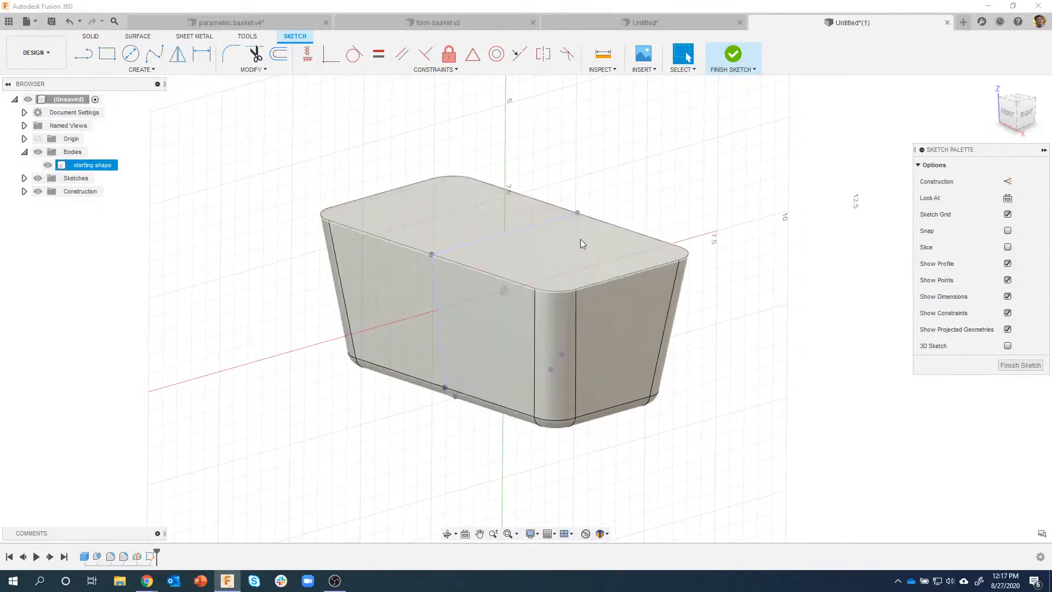
scroll(339, 418, up, 3)
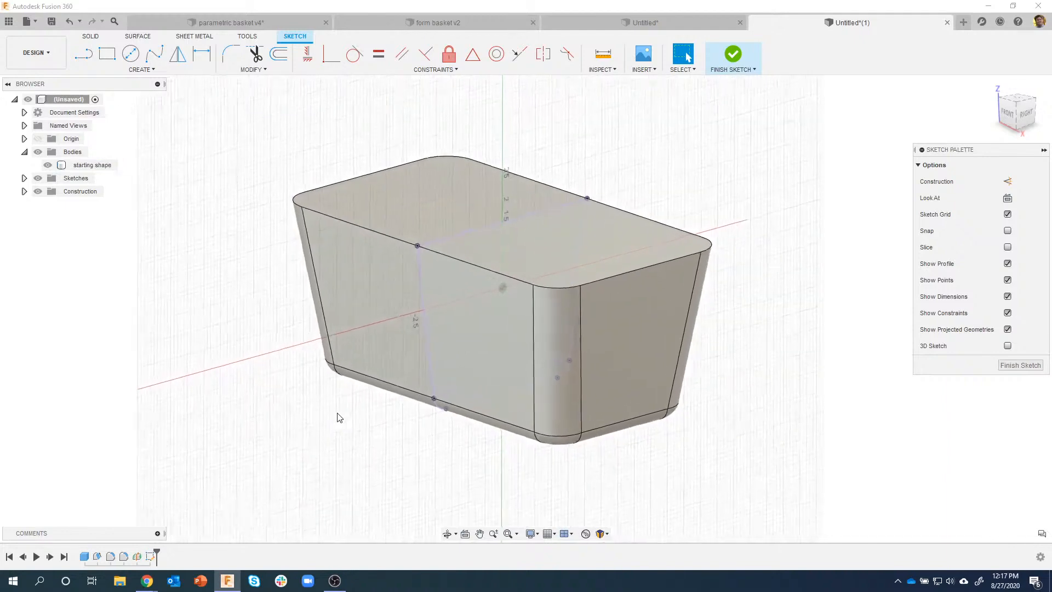
click(459, 236)
key(Delete)
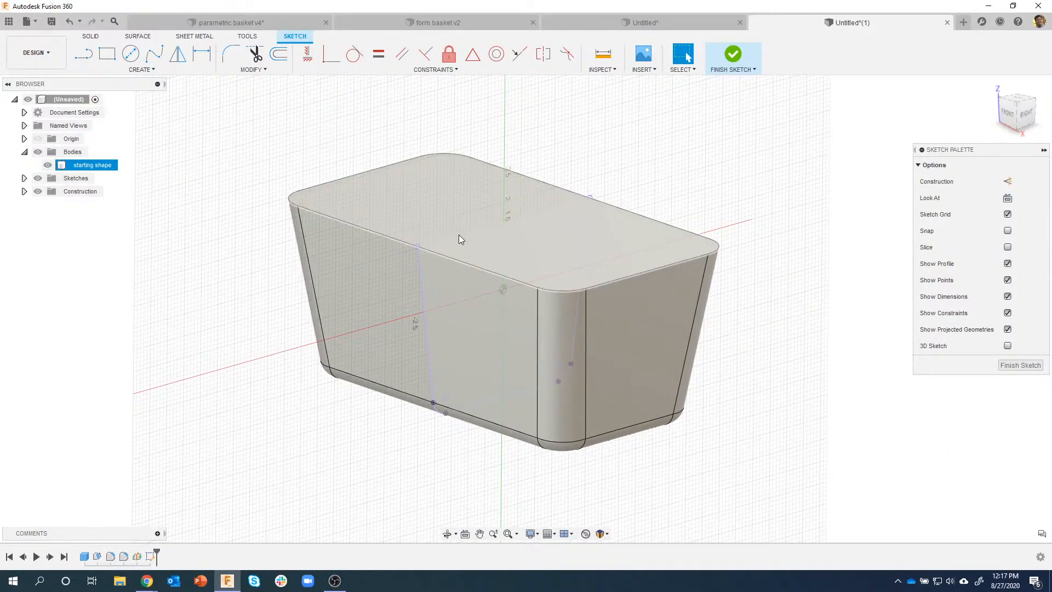
Step: Hide the starting shape to check the sketched path, show it again and finish the sketch
click(52, 165)
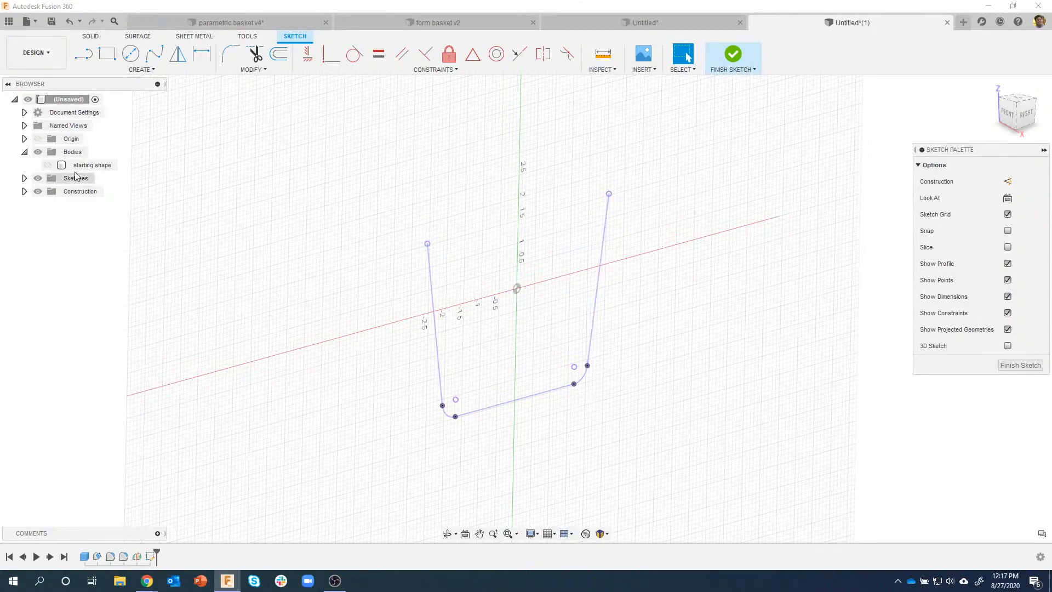
click(48, 165)
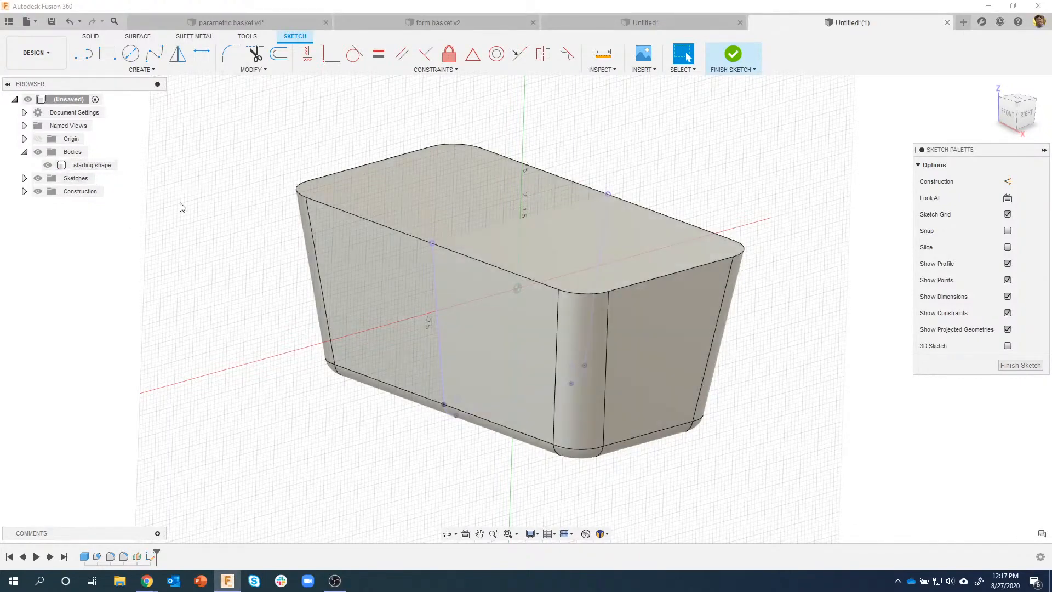
click(733, 54)
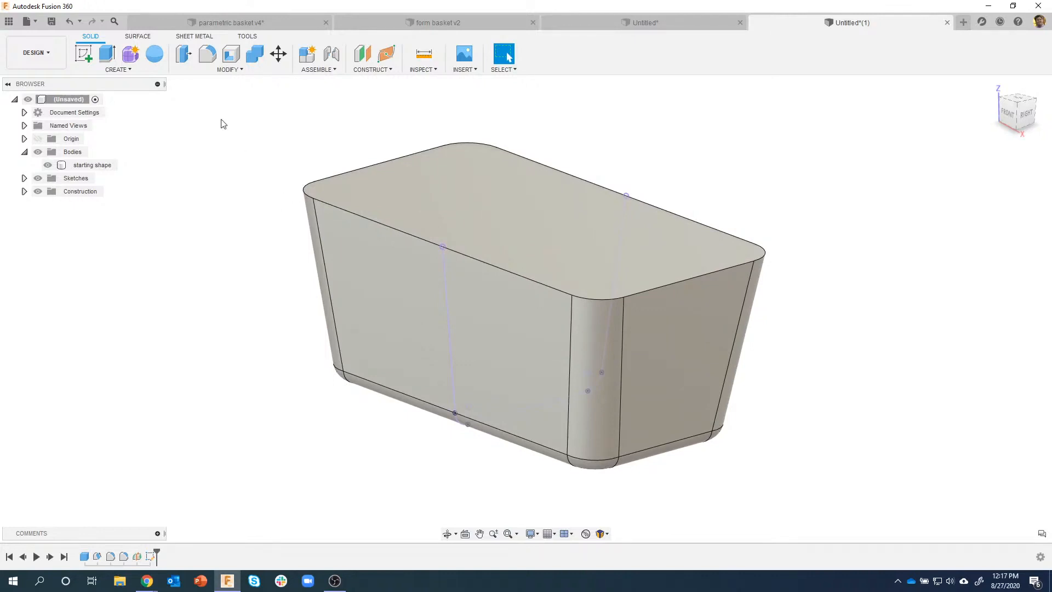
Step: Create a solid circular pipe of 0.125 in along the U-shaped path as a new body, and check it with the starting shape hidden briefly
click(118, 70)
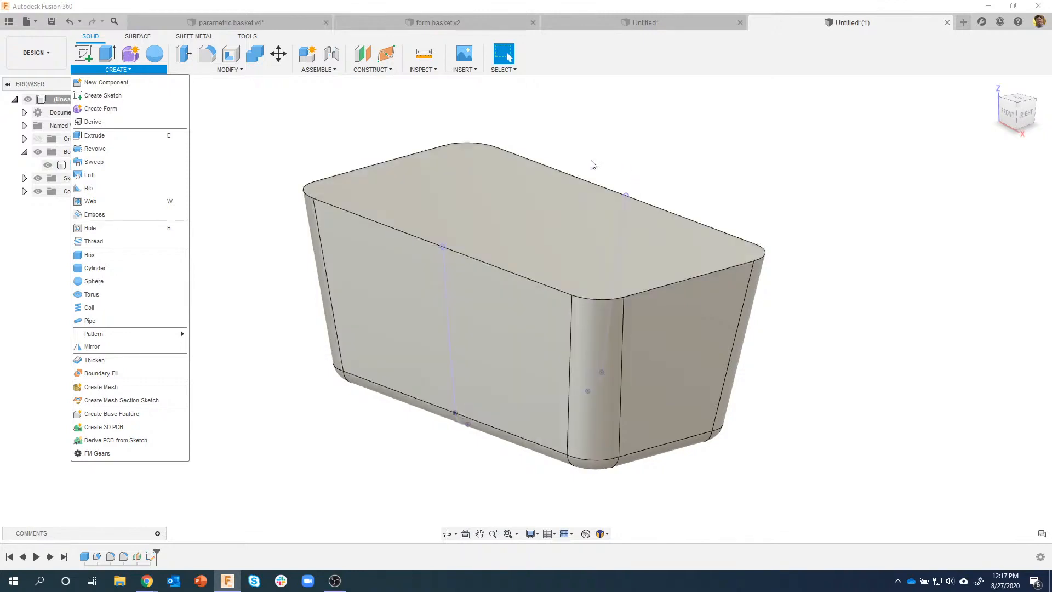
click(107, 320)
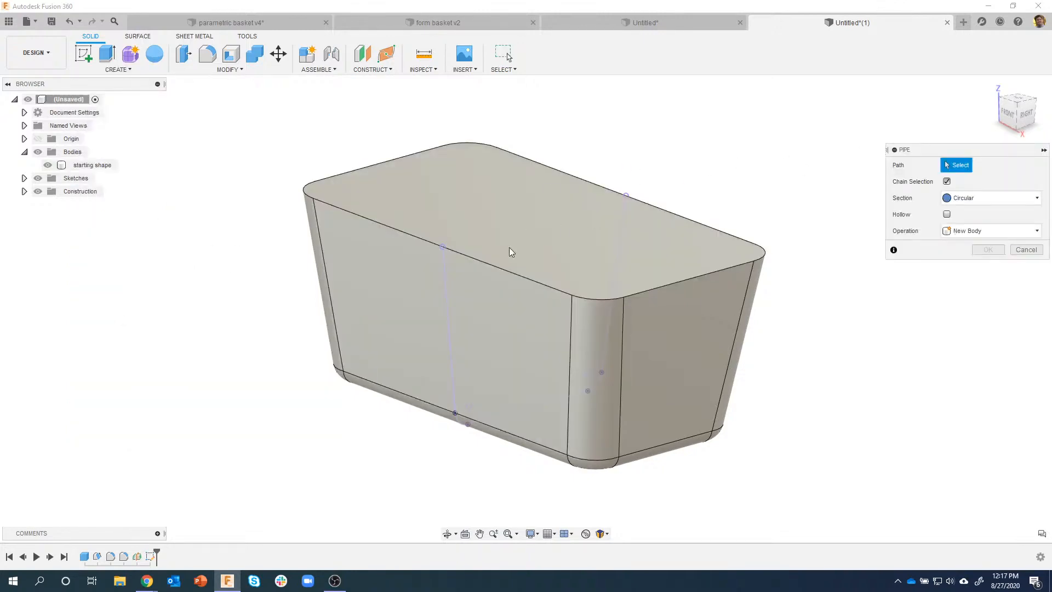
click(447, 289)
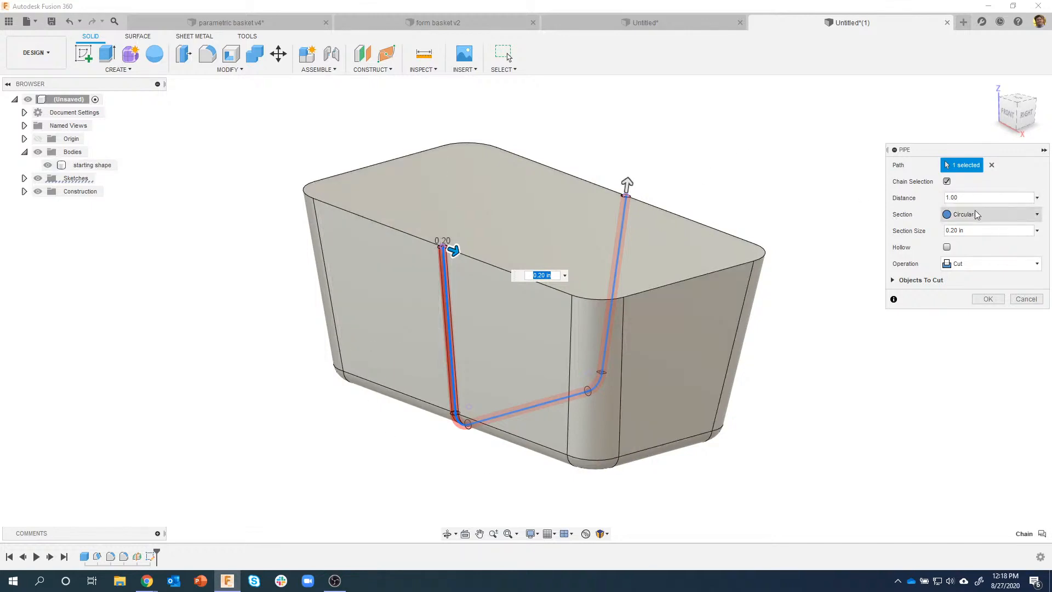
click(986, 218)
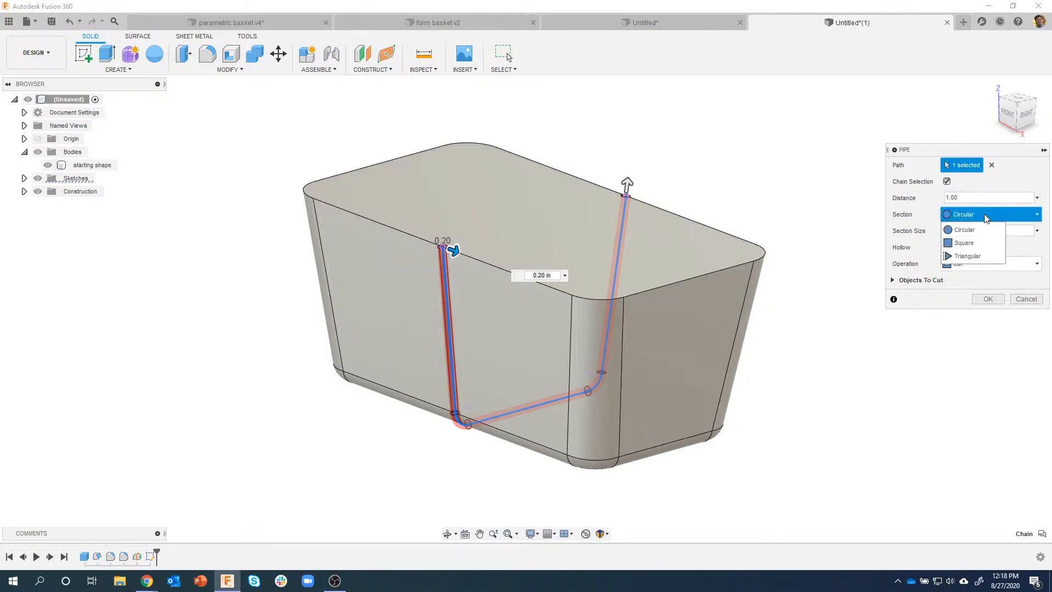
click(987, 218)
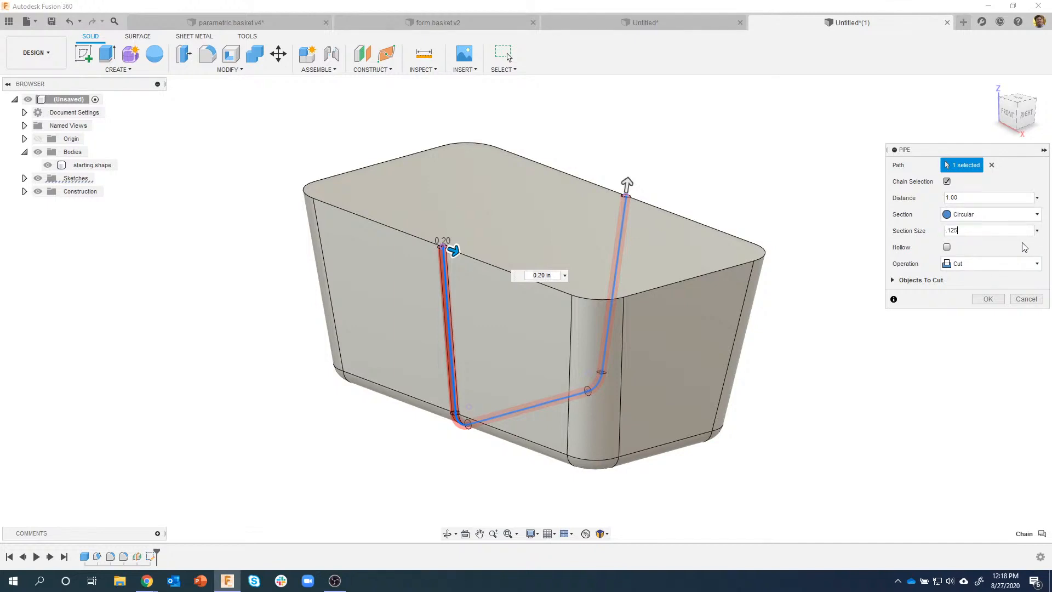
key(Return)
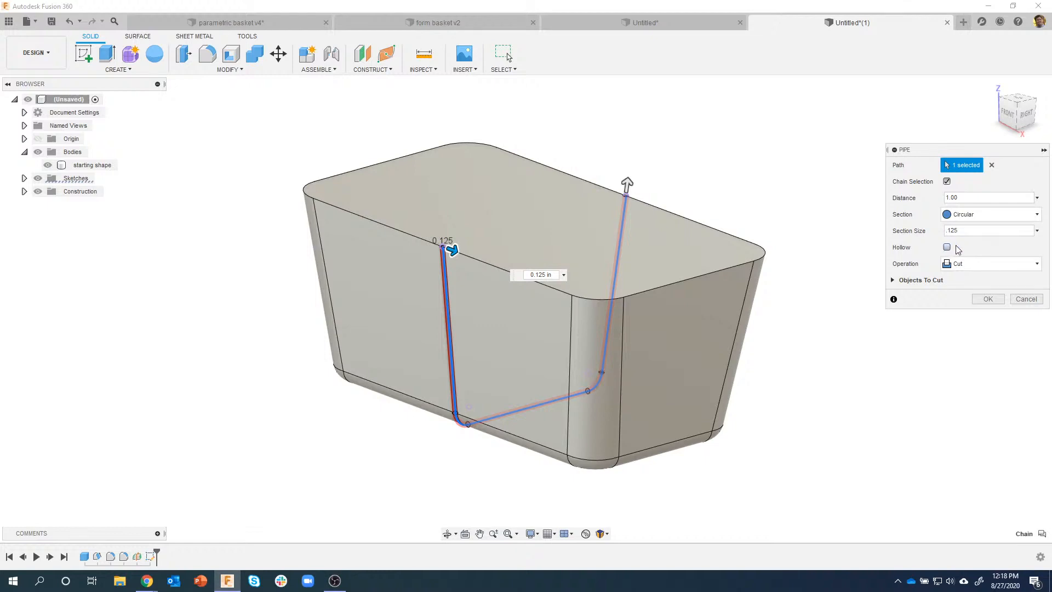
click(971, 265)
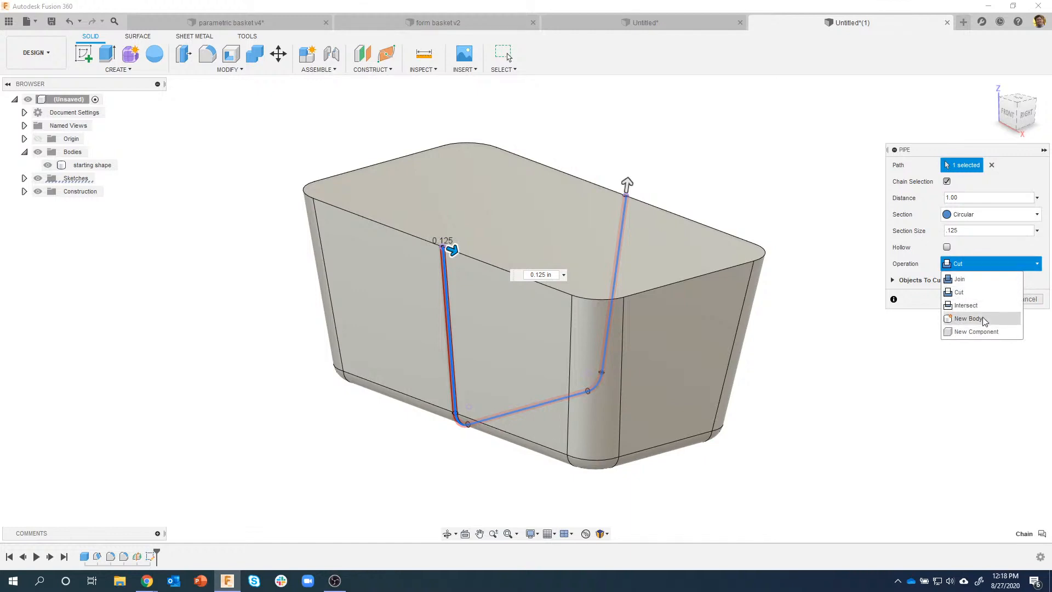
click(959, 319)
click(985, 283)
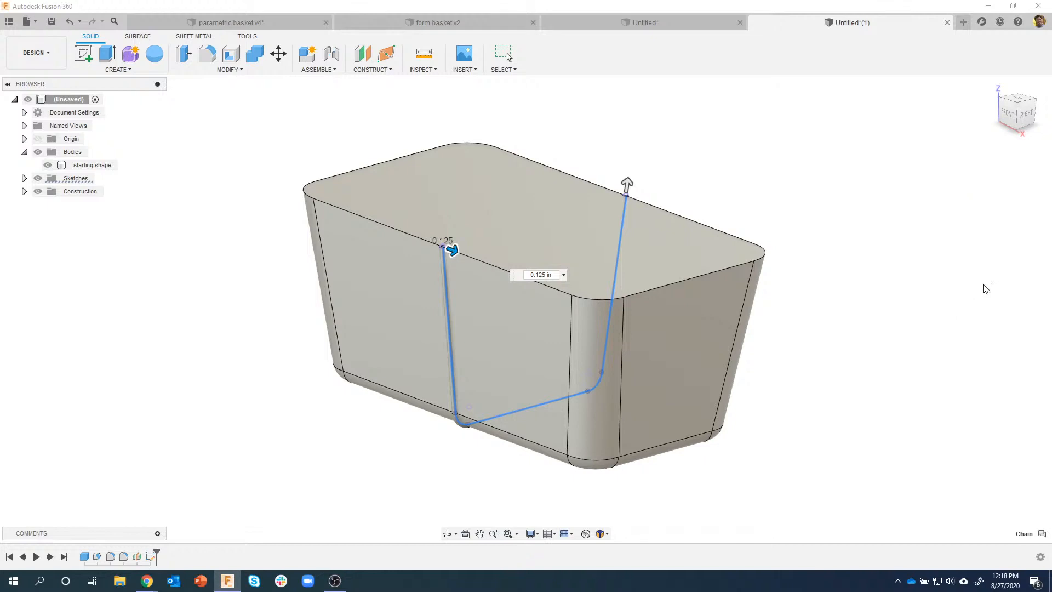
click(49, 166)
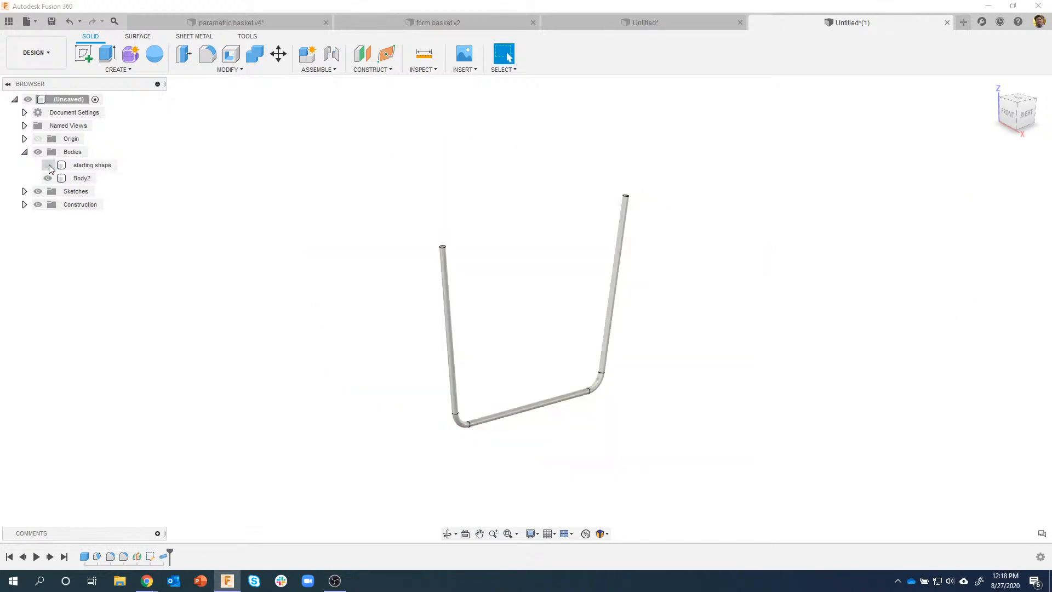
click(48, 165)
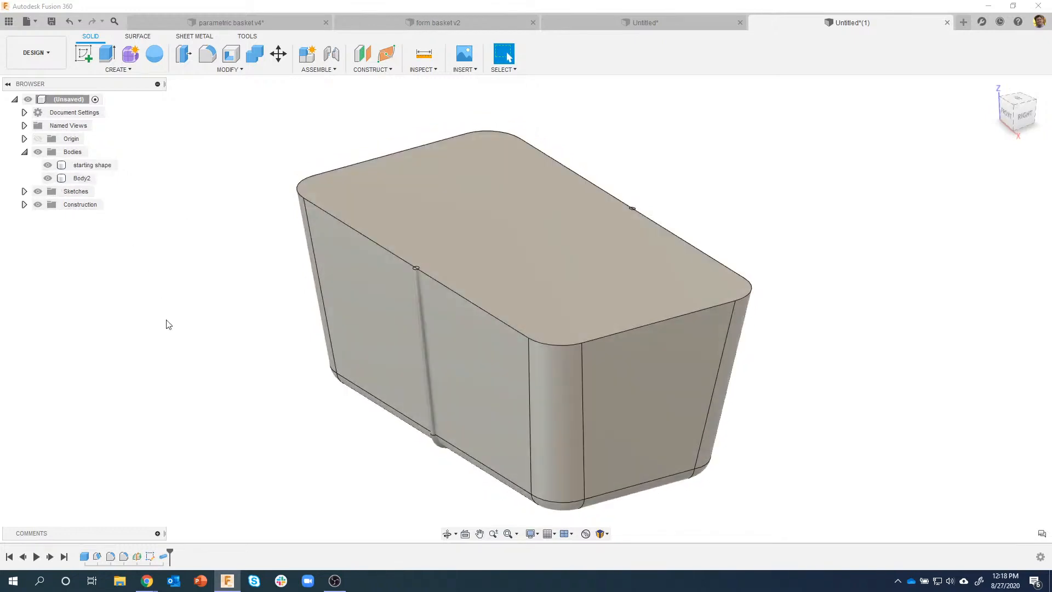
Step: Start a rectangular pattern of the U-shaped pipe body along the box's long top edge, with an extent of about 2.18 in
click(116, 67)
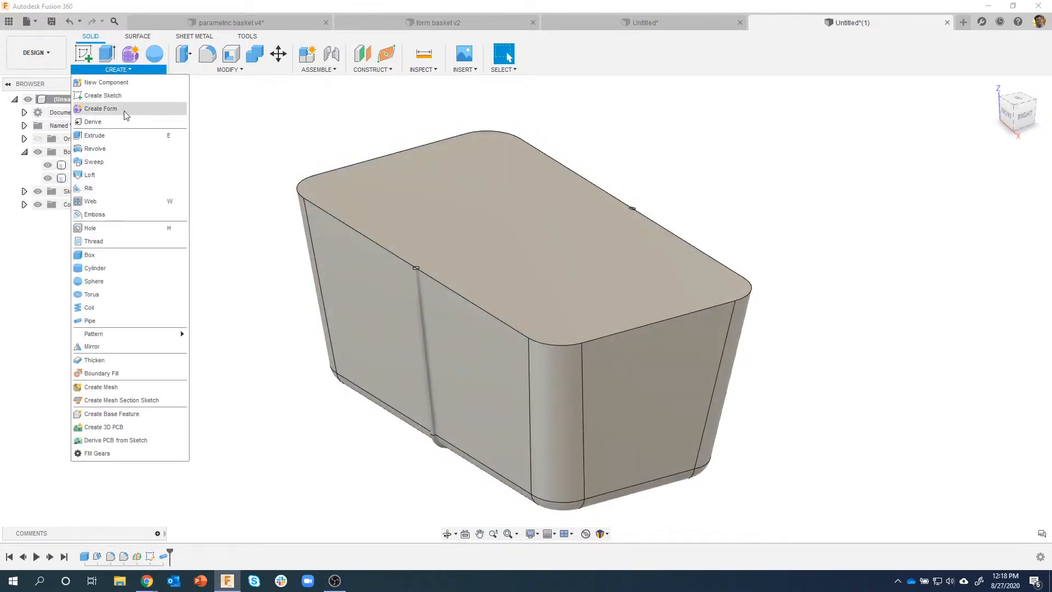
mouse_move(130, 333)
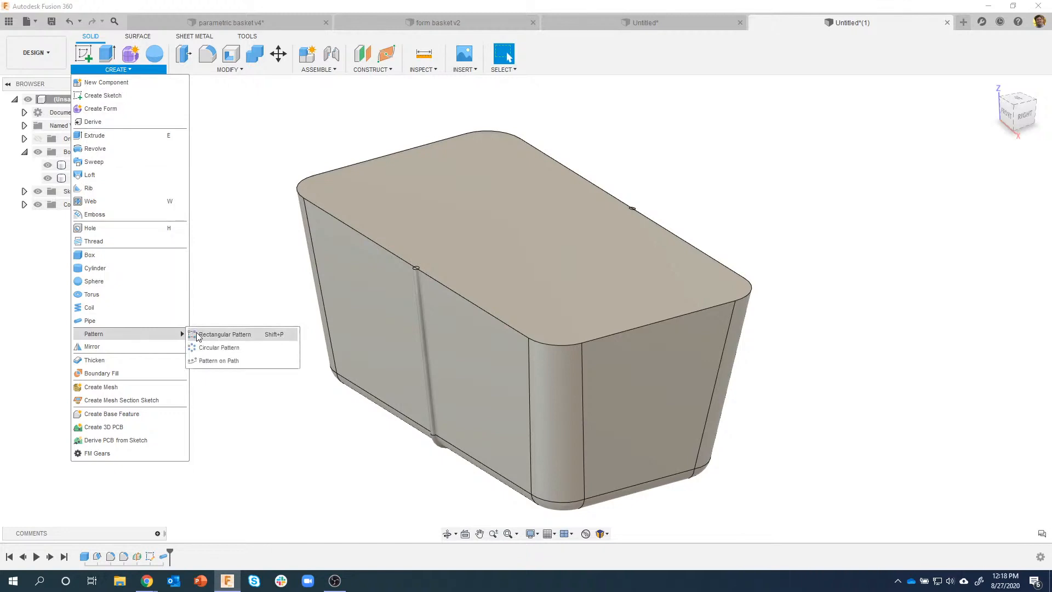
click(228, 334)
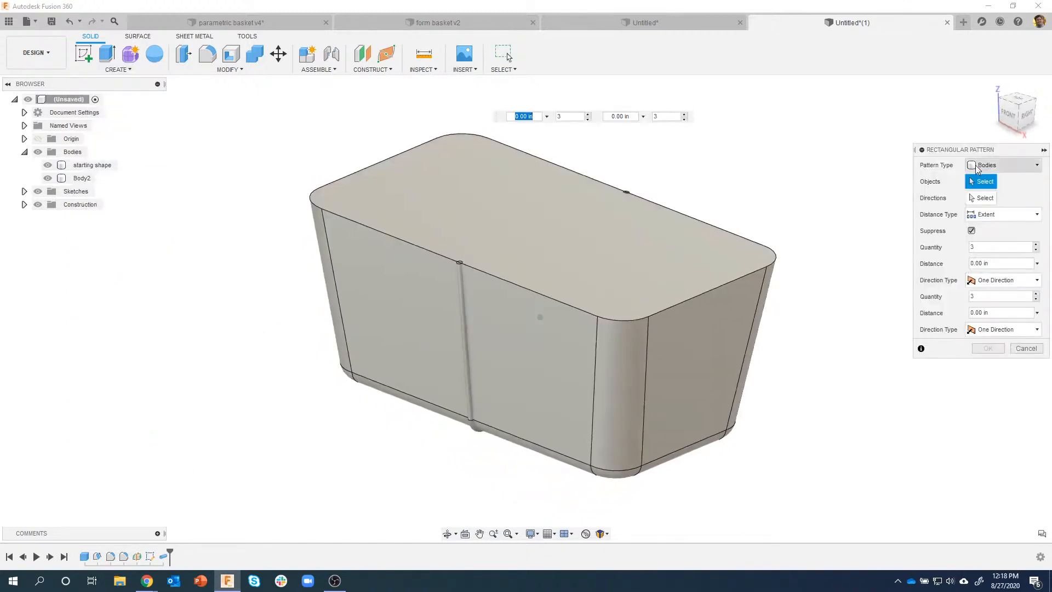
click(85, 180)
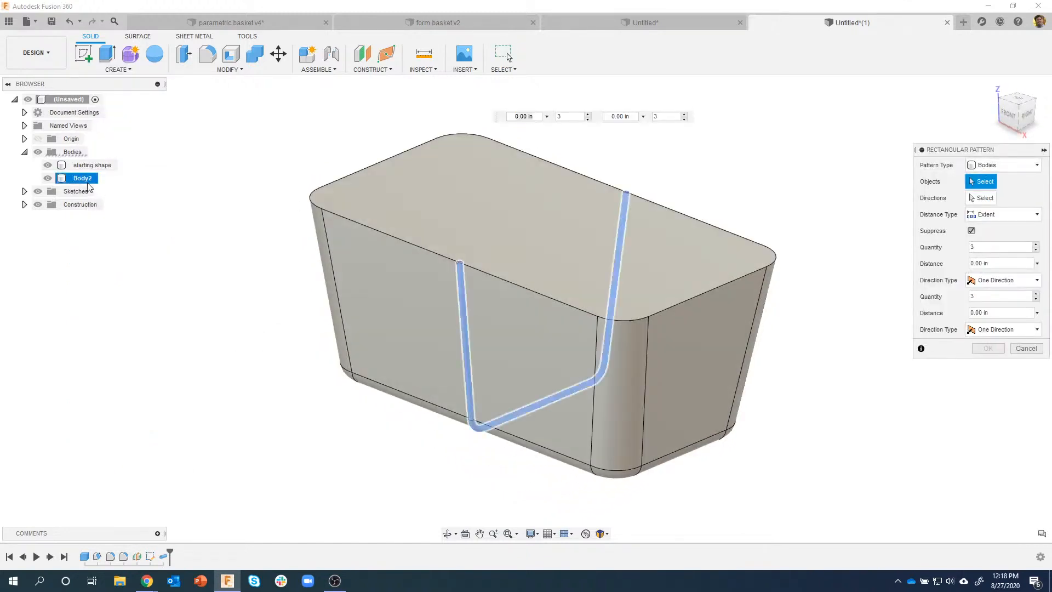
click(973, 200)
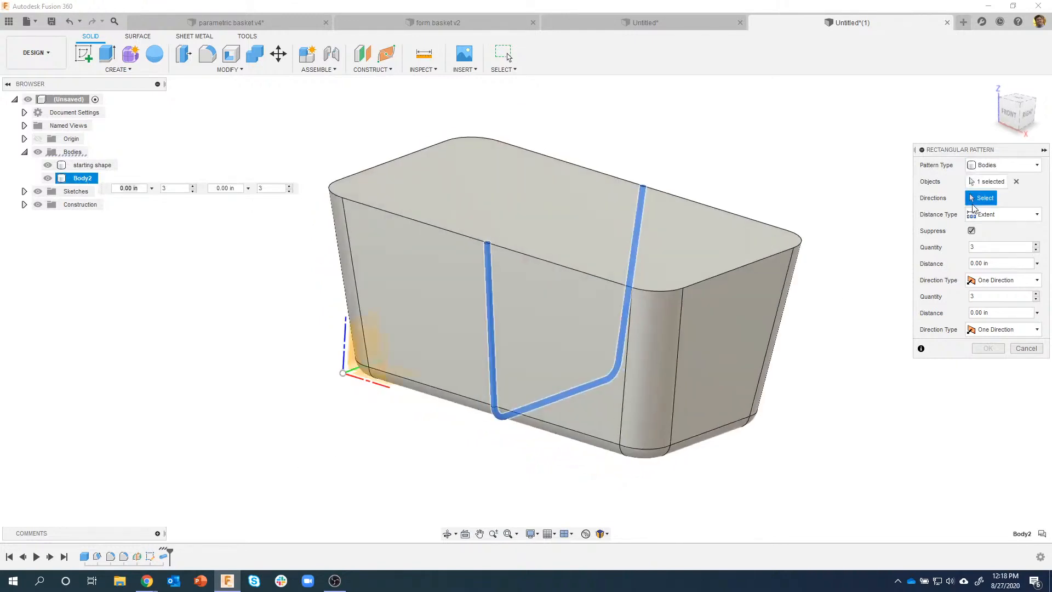
click(552, 270)
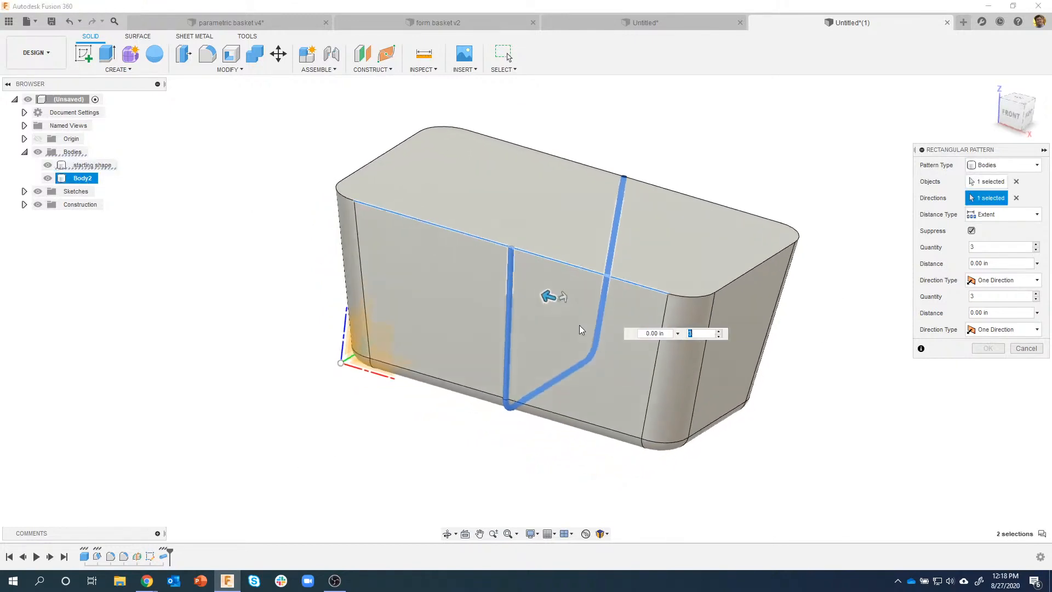
drag(549, 296, 454, 269)
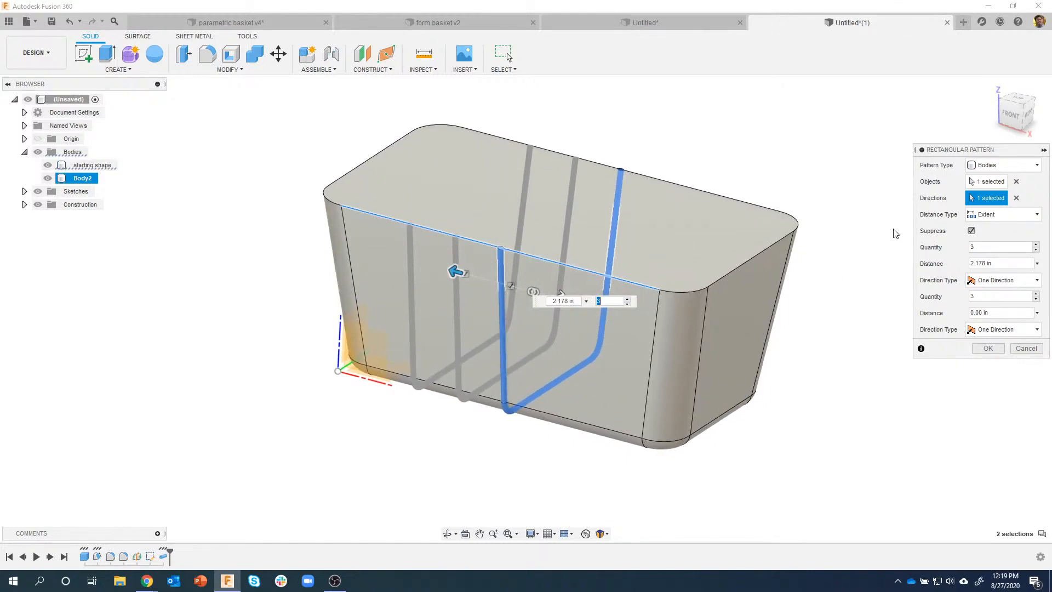
Step: Make the wire pattern symmetric, with a quantity of 6 and a distance of about 1.32 in
click(1010, 288)
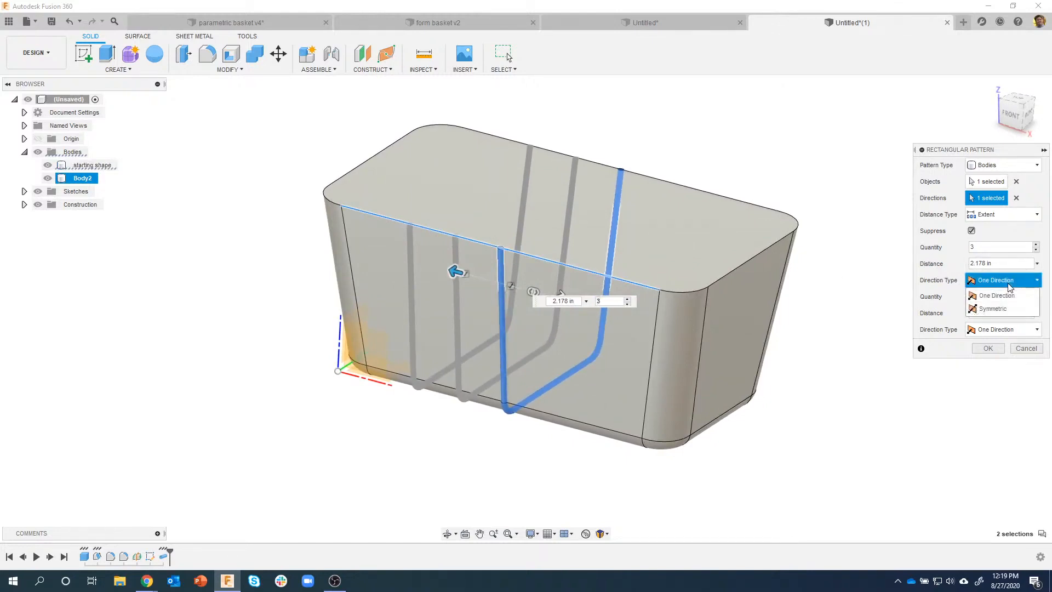
click(999, 304)
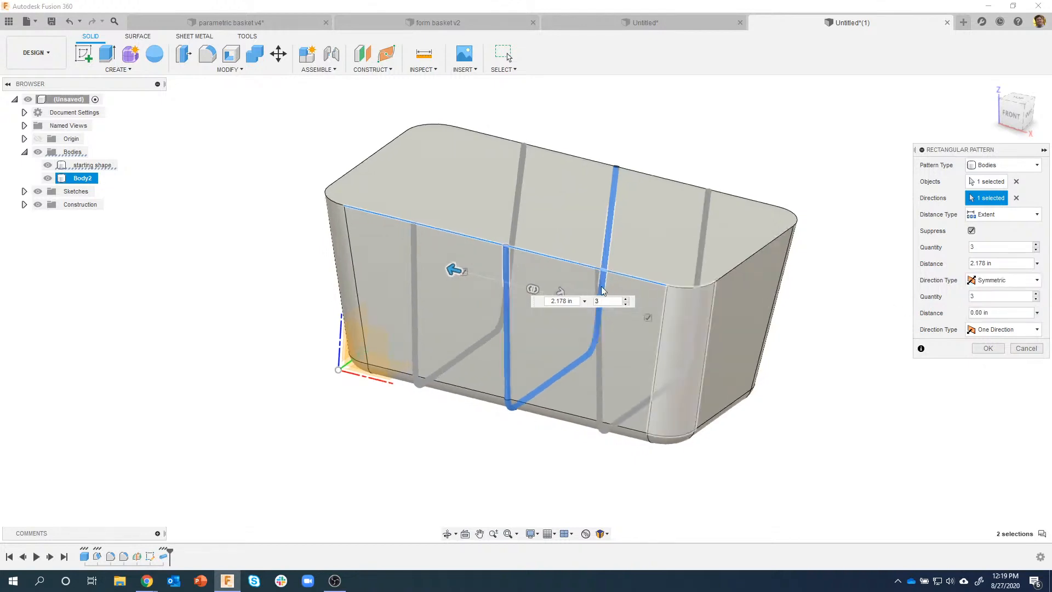
drag(455, 271, 486, 280)
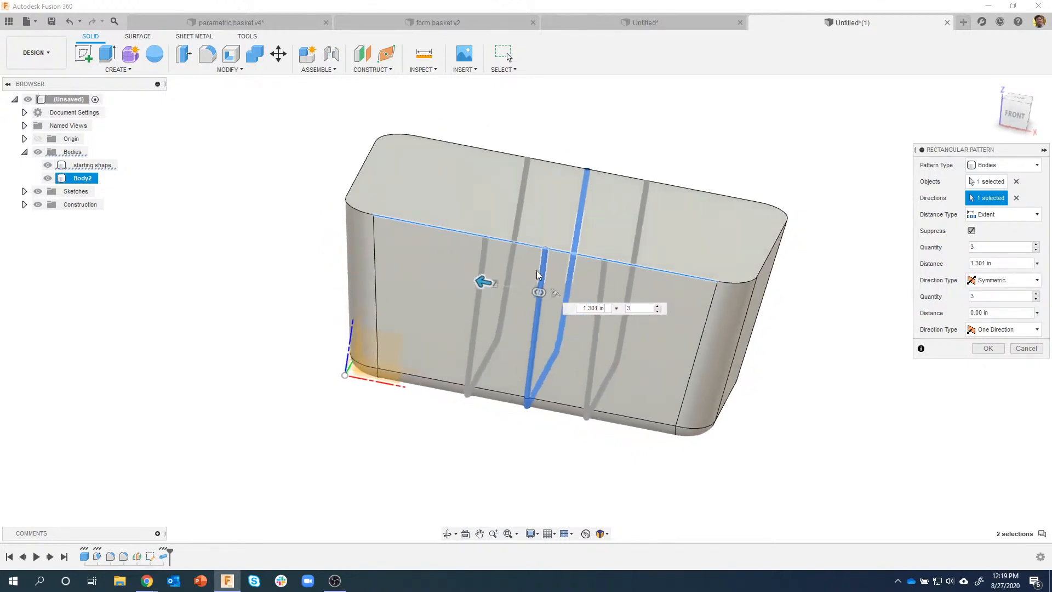
shift+middle_drag(566, 258, 1050, 251)
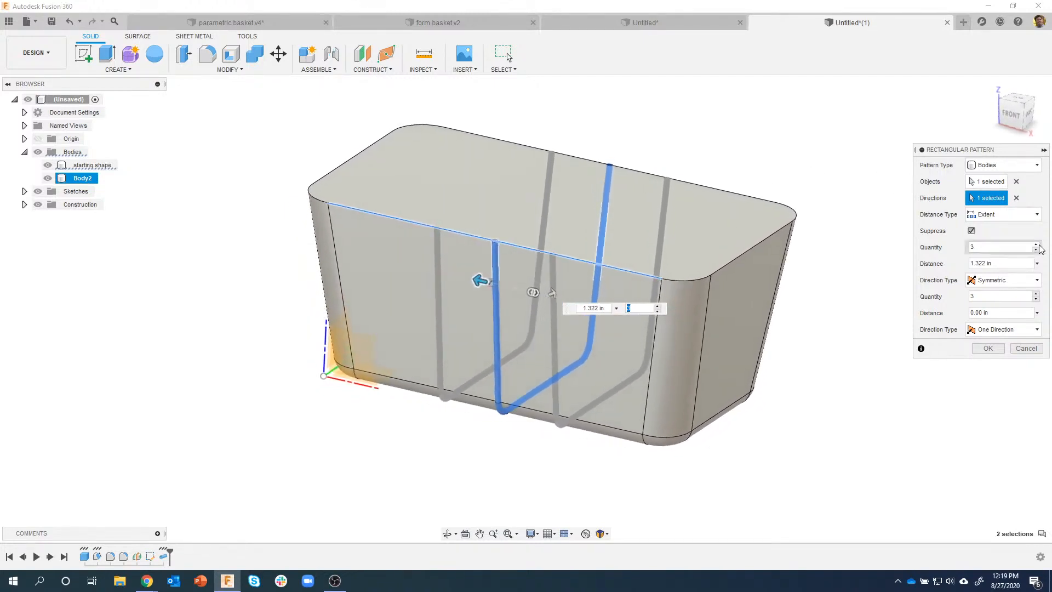
click(1036, 244)
click(1036, 244)
click(1036, 244)
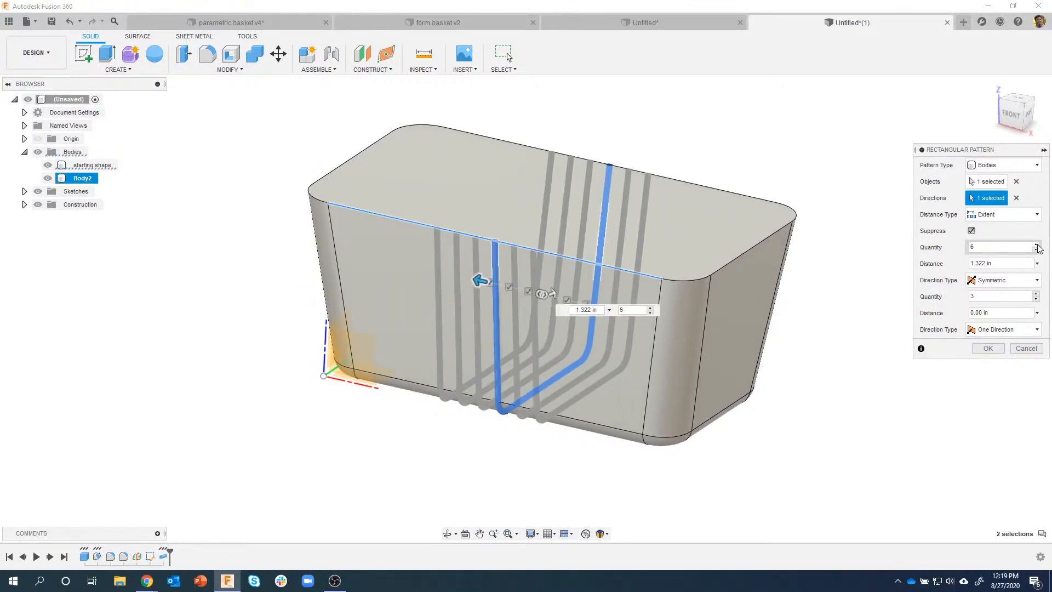
Step: Extend the wire pattern's distance to about 3.3 in, near the corner fillets, and raise its quantity to 9
shift+middle_drag(754, 245, 791, 247)
drag(462, 282, 432, 277)
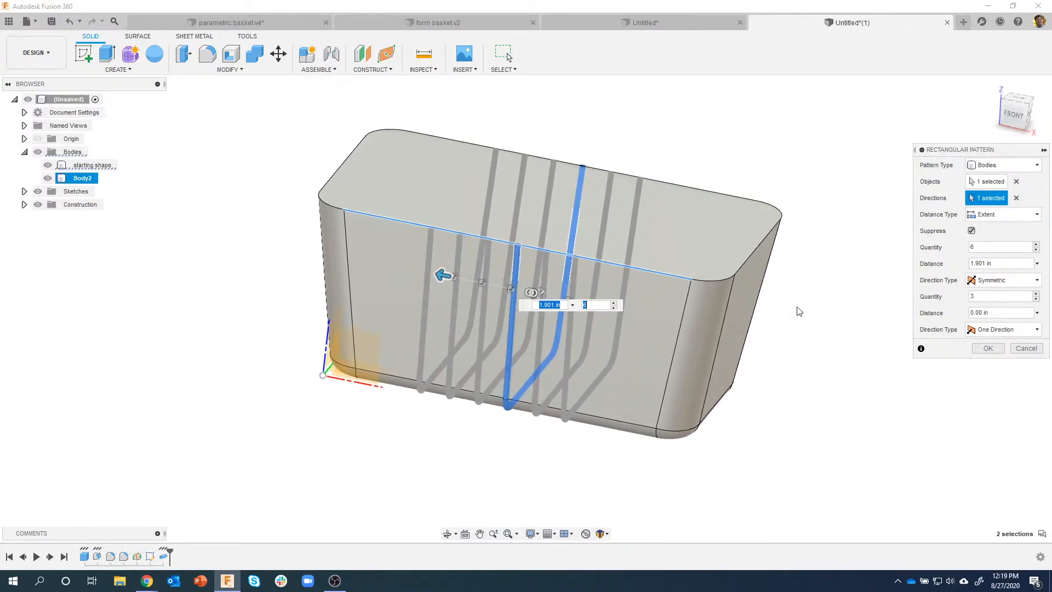
shift+middle_drag(798, 310, 802, 290)
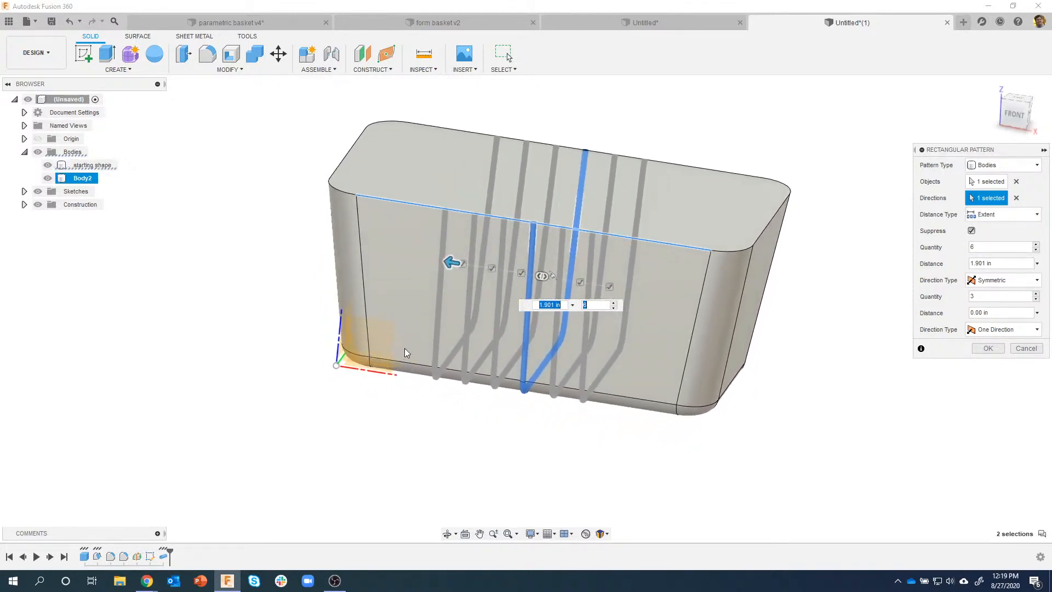
click(369, 358)
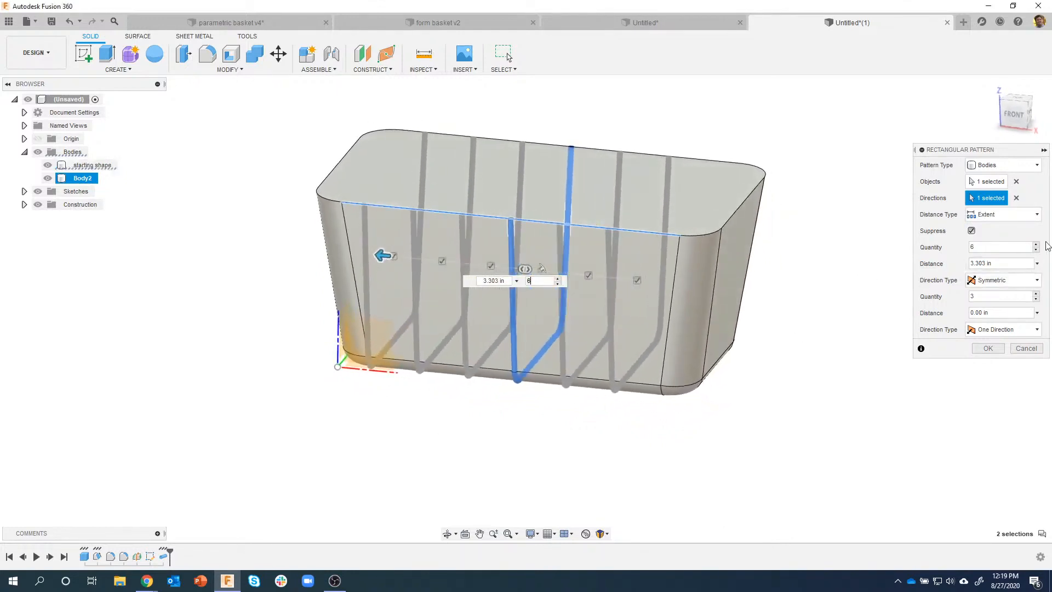
click(1036, 245)
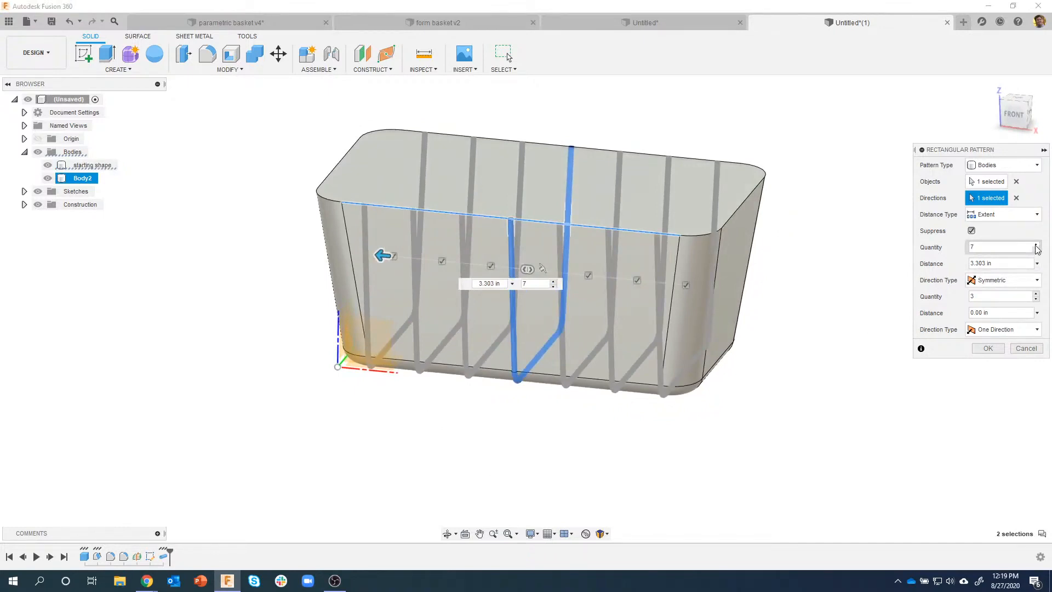
click(1036, 245)
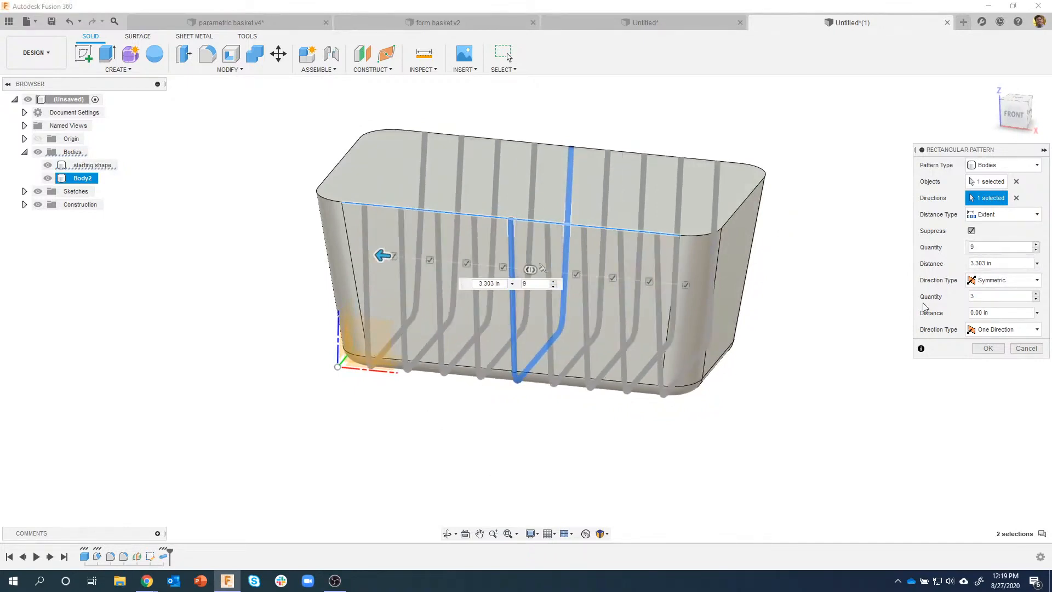
Step: Try a quantity of 8 for the wire pattern, return it to 9 and finish the pattern
shift+middle_drag(792, 318, 702, 301)
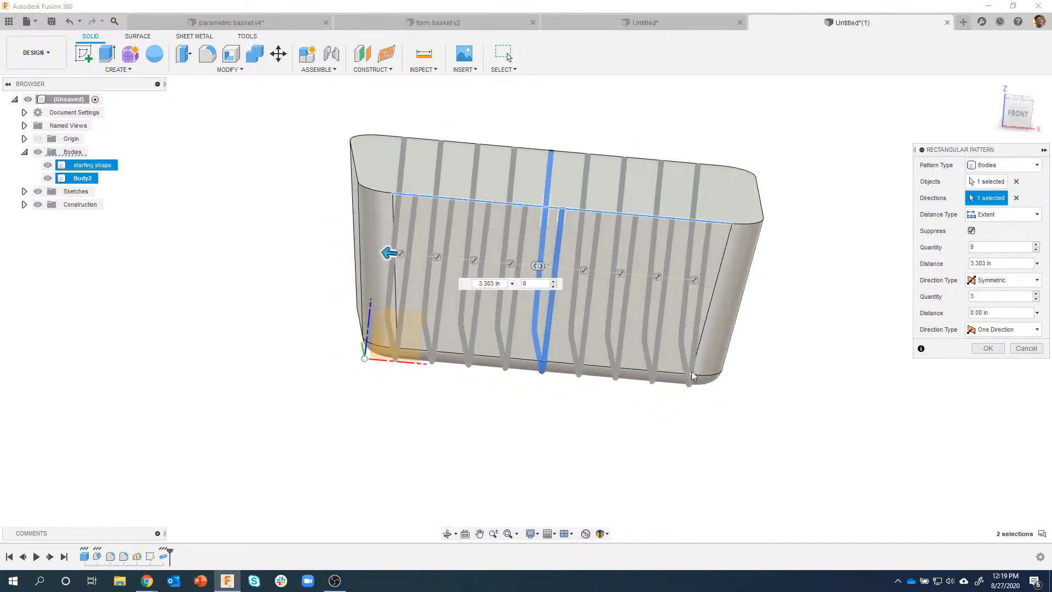
shift+middle_drag(445, 361, 724, 296)
click(1036, 250)
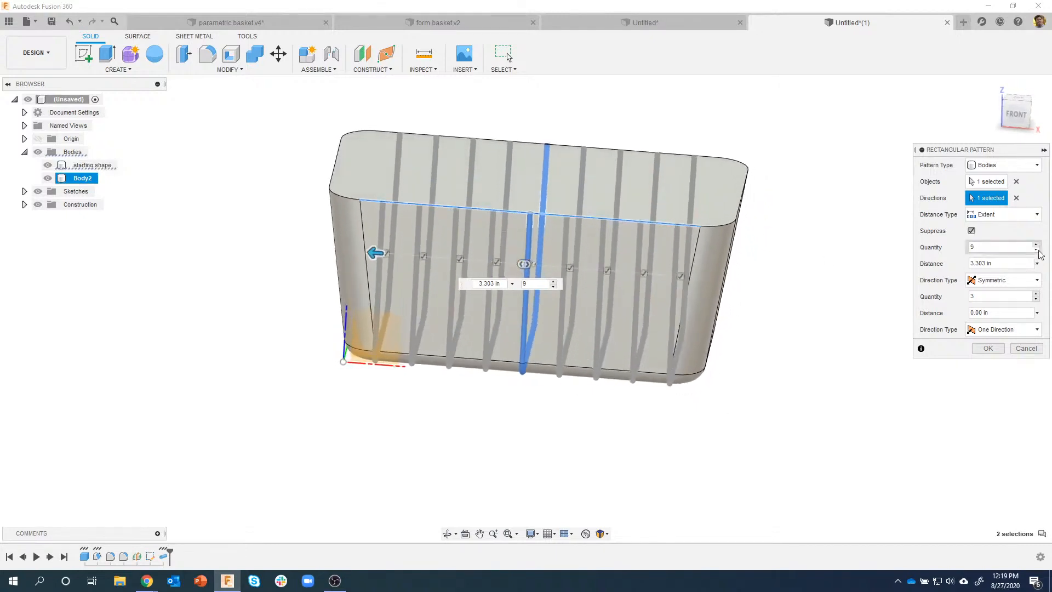
shift+middle_drag(429, 273, 458, 248)
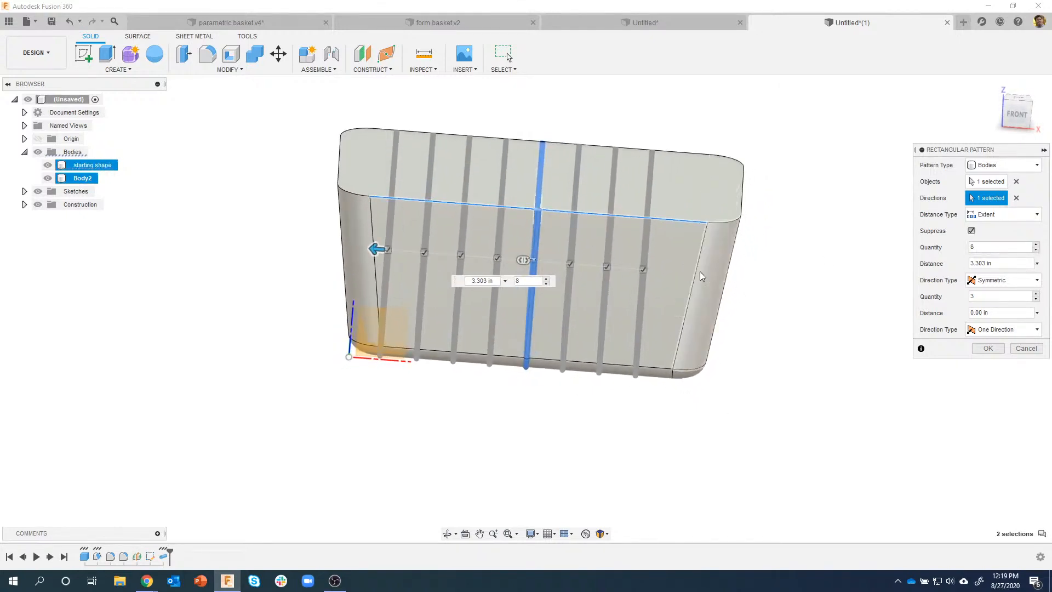
click(1036, 245)
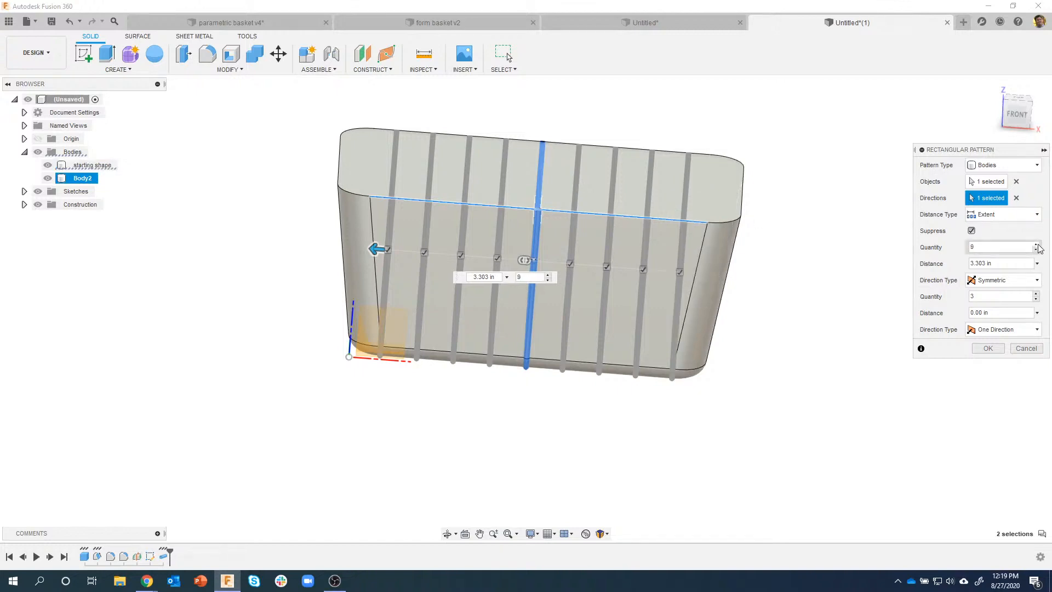
shift+middle_drag(959, 307, 846, 382)
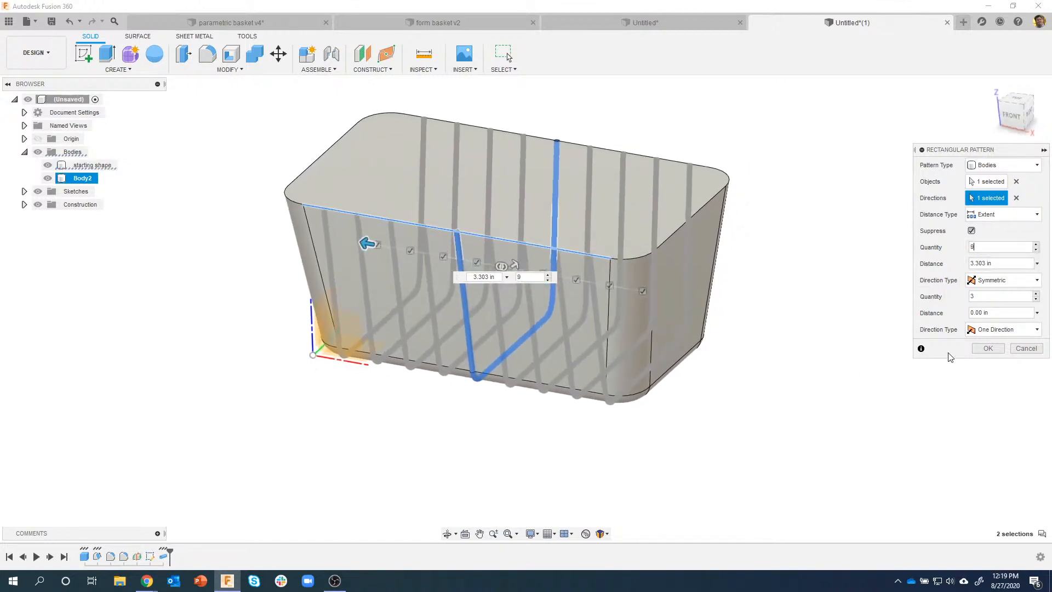
click(988, 348)
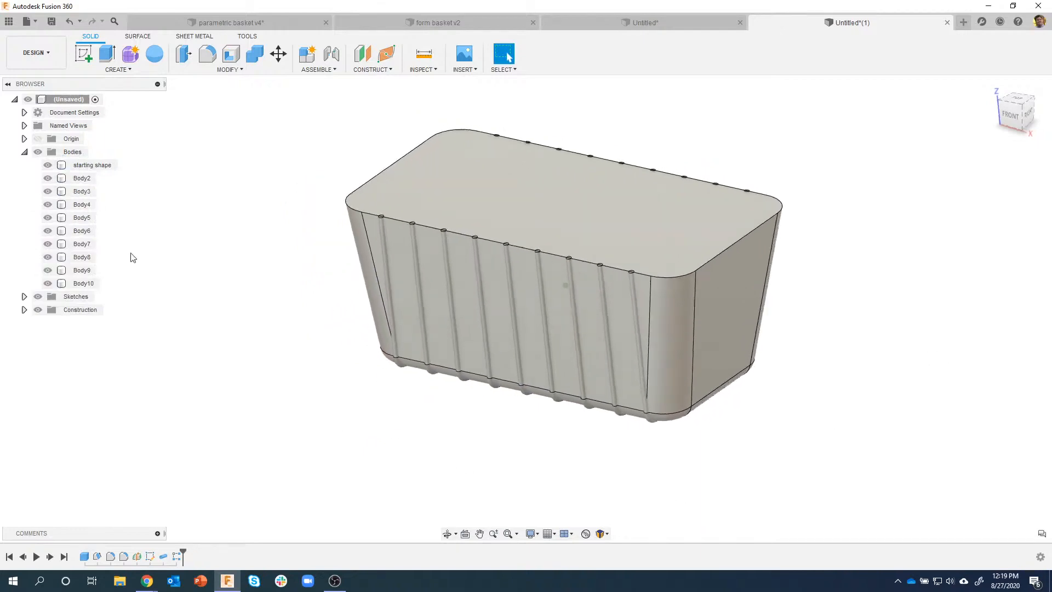
Step: Hide the starting shape to check the patterned wires, and show it again
click(47, 165)
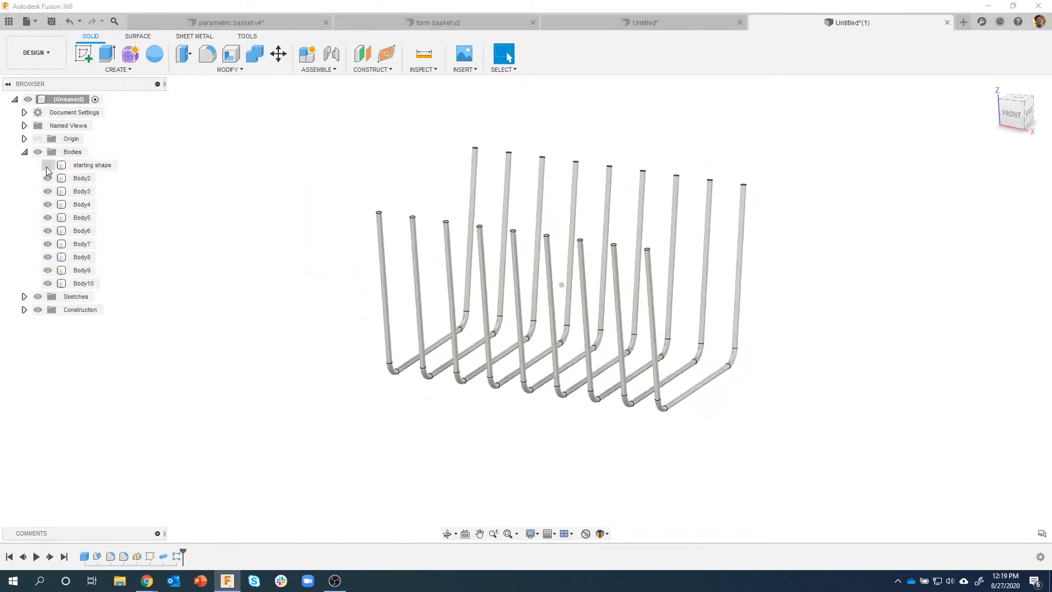
click(48, 165)
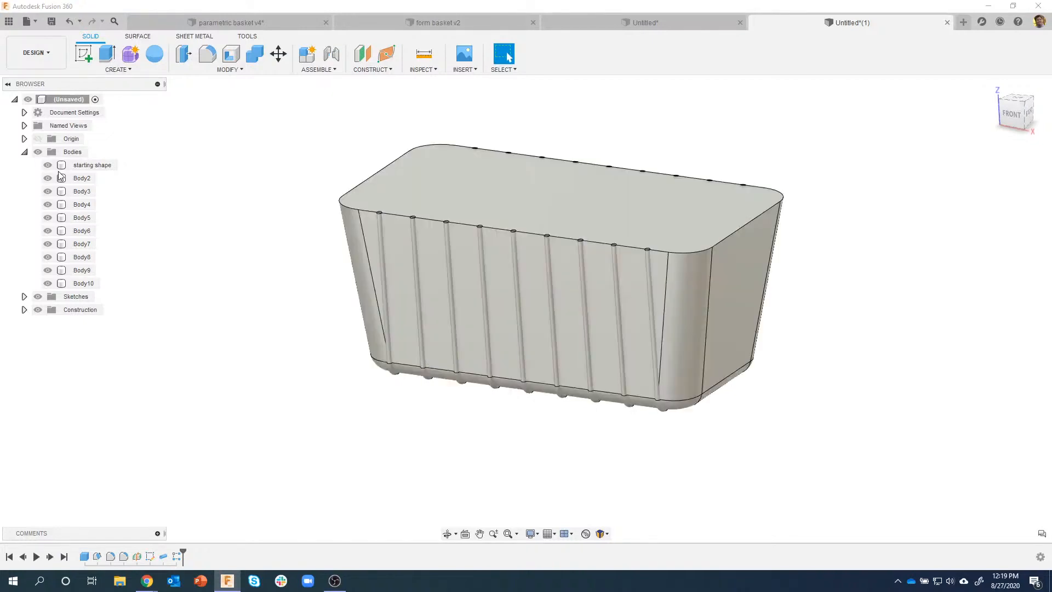
click(416, 277)
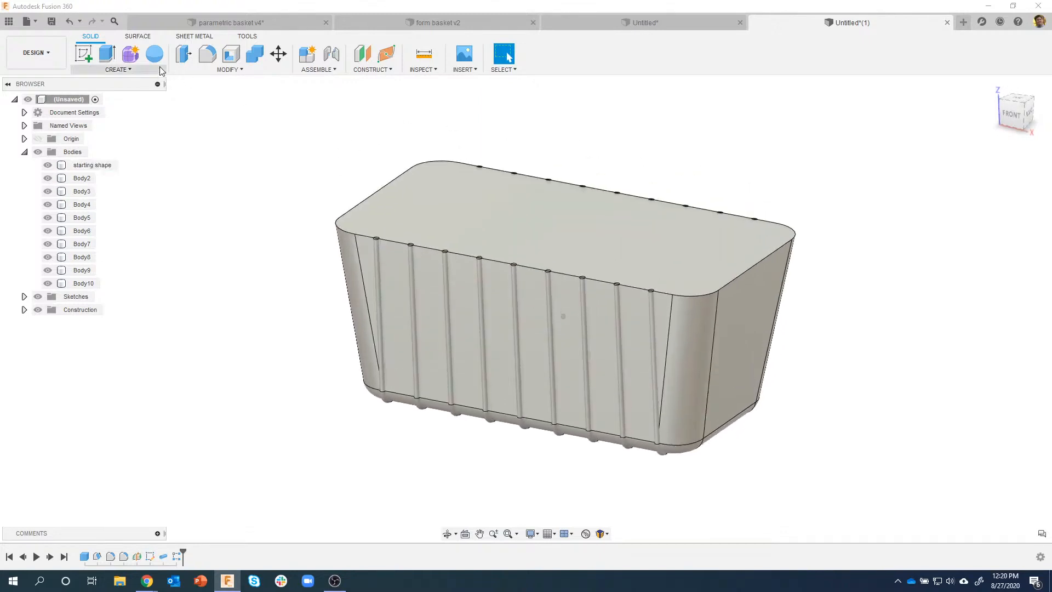
Step: Create a solid circular pipe of 0.2 in around the starting shape's top edge chain as a new body
click(118, 69)
click(102, 321)
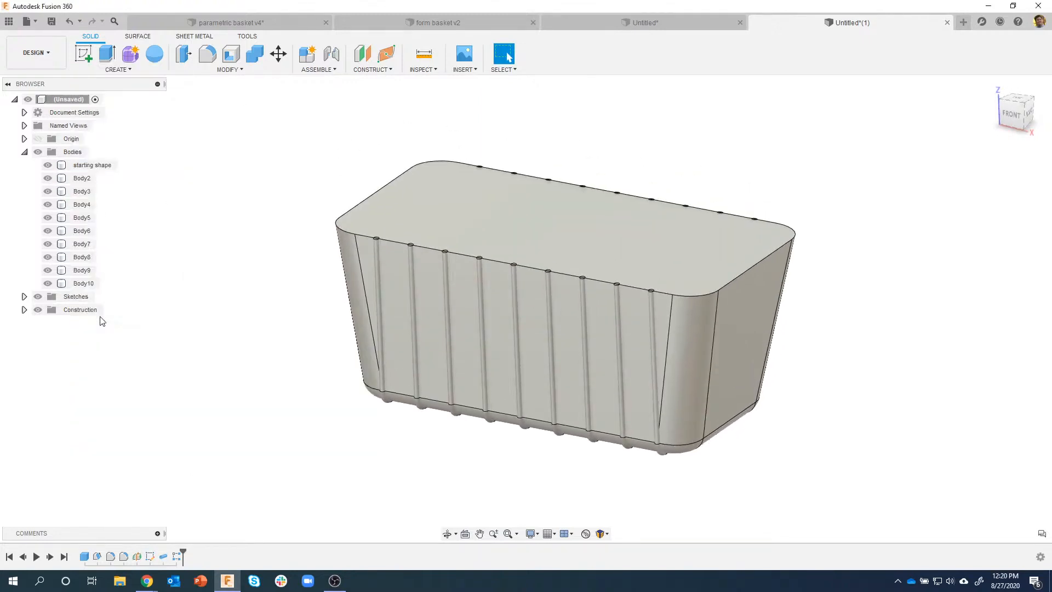
click(392, 241)
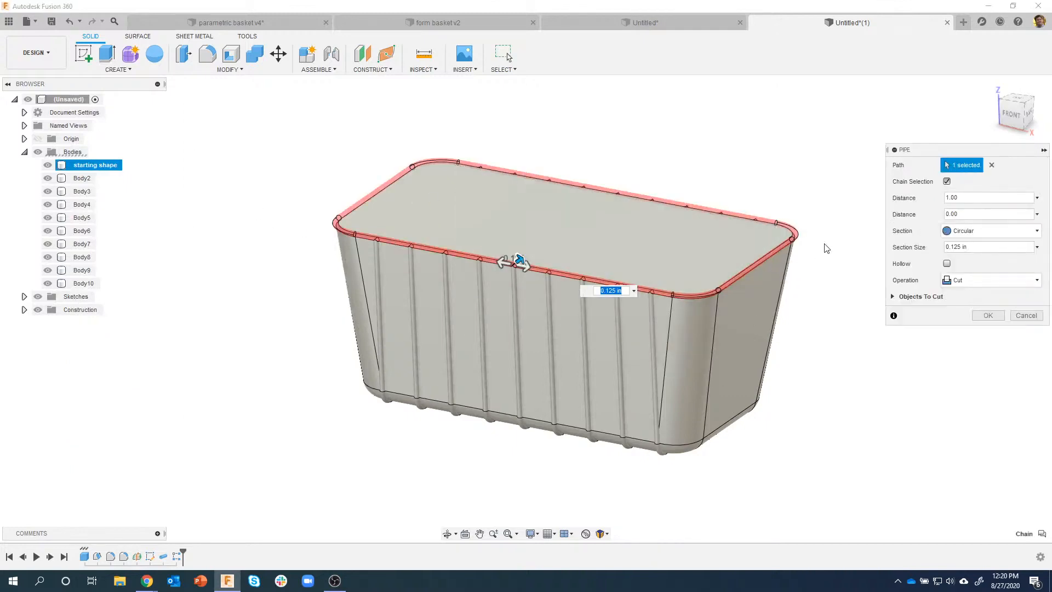
click(992, 247)
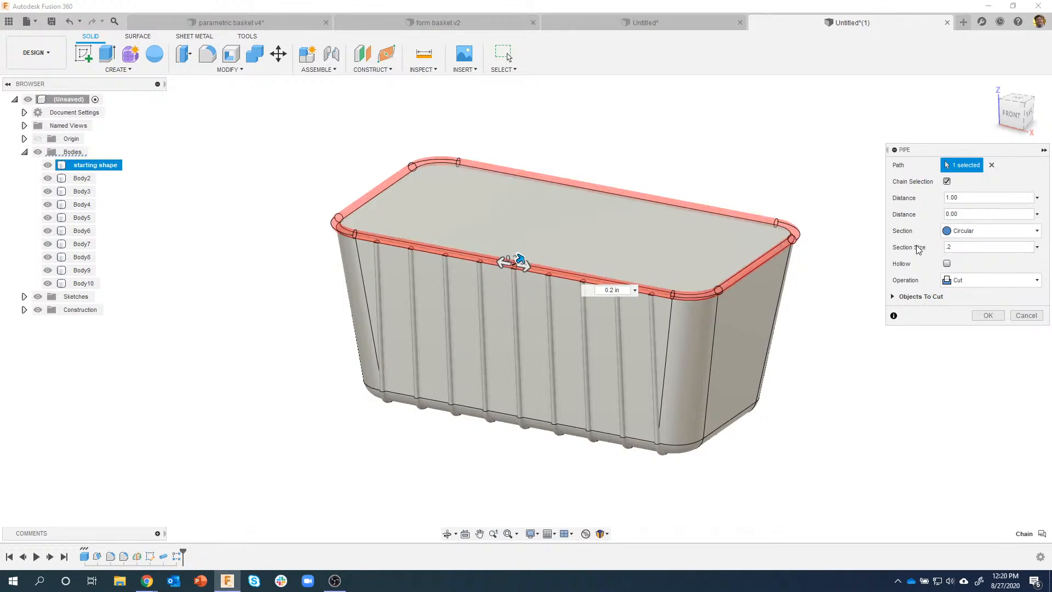
click(985, 280)
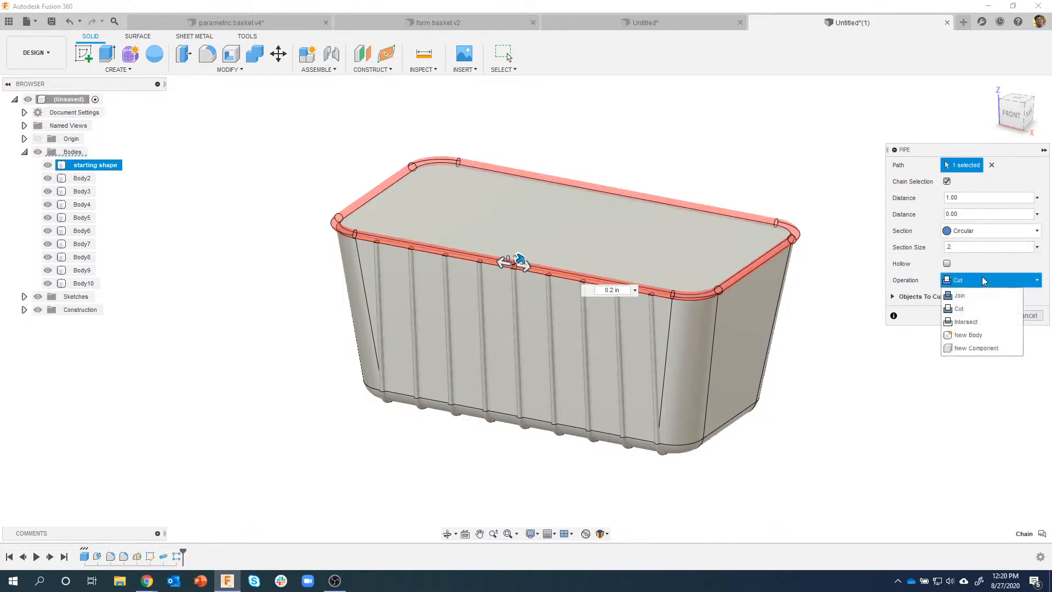
click(969, 335)
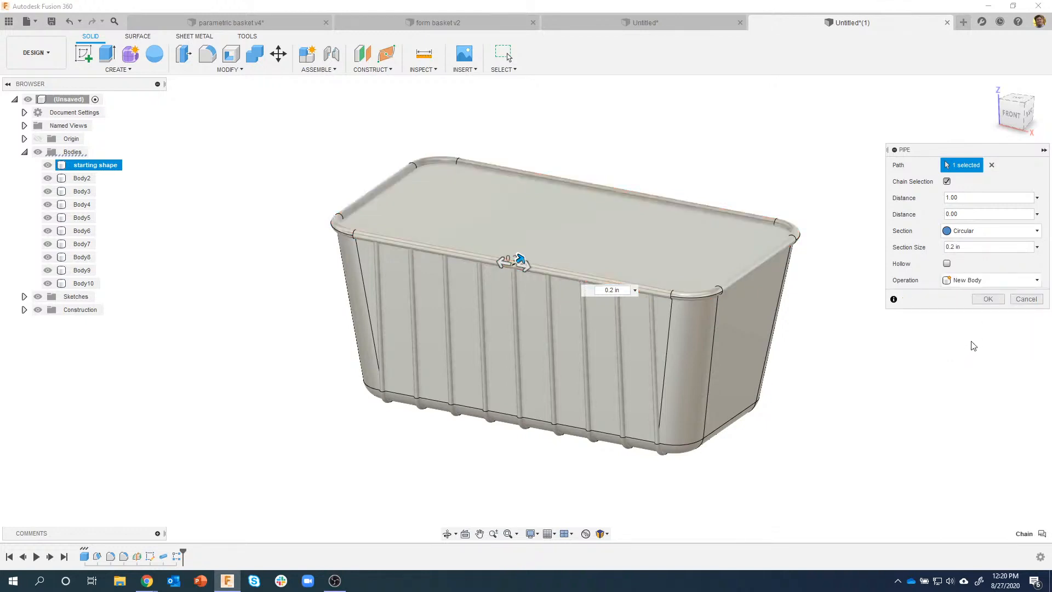
click(987, 299)
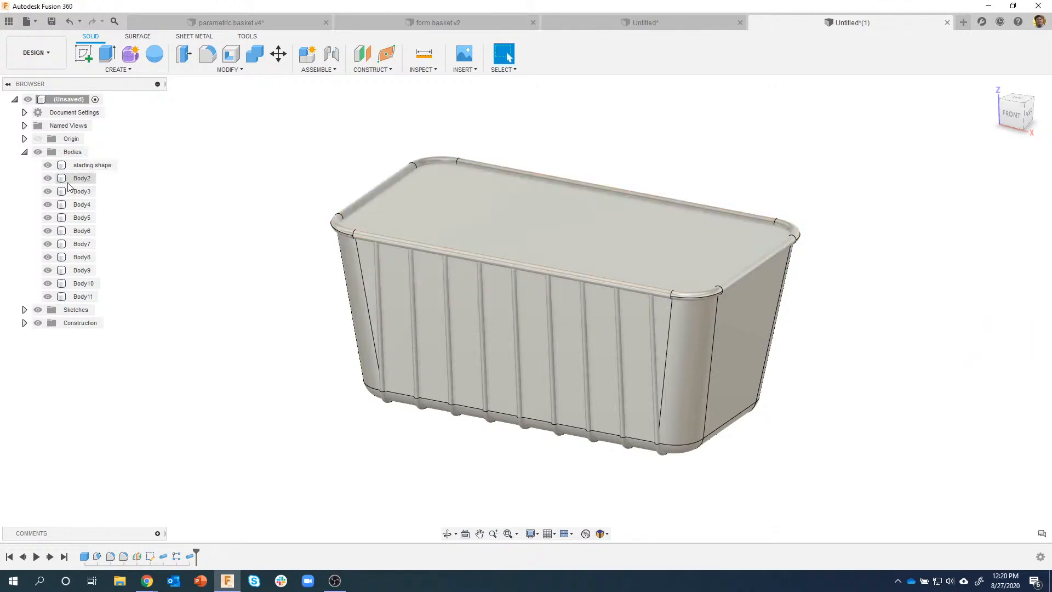
Step: Hide the starting shape and inspect the wires together with the top rim
click(47, 165)
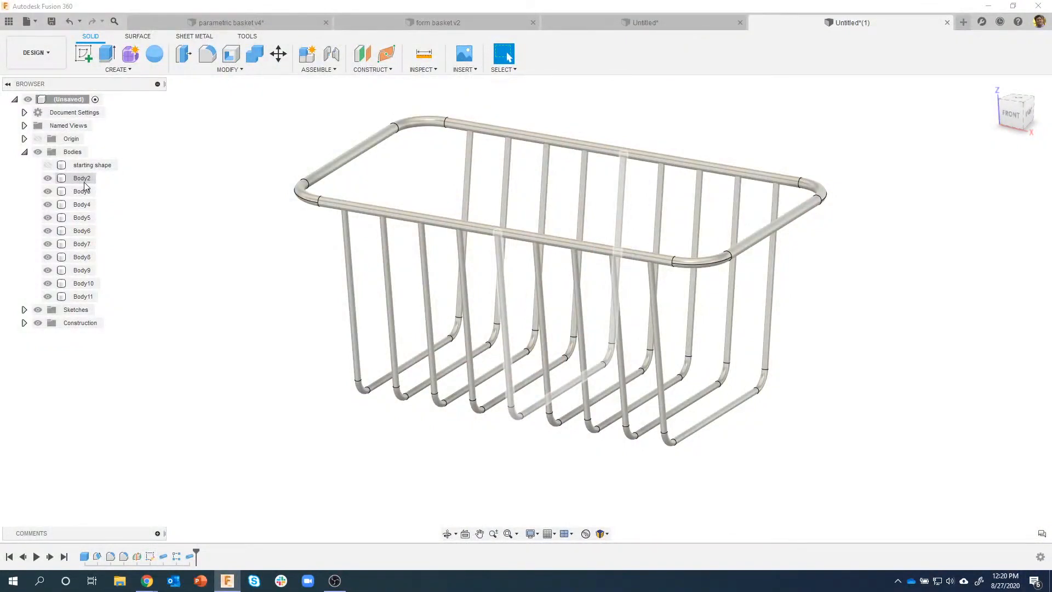
click(52, 167)
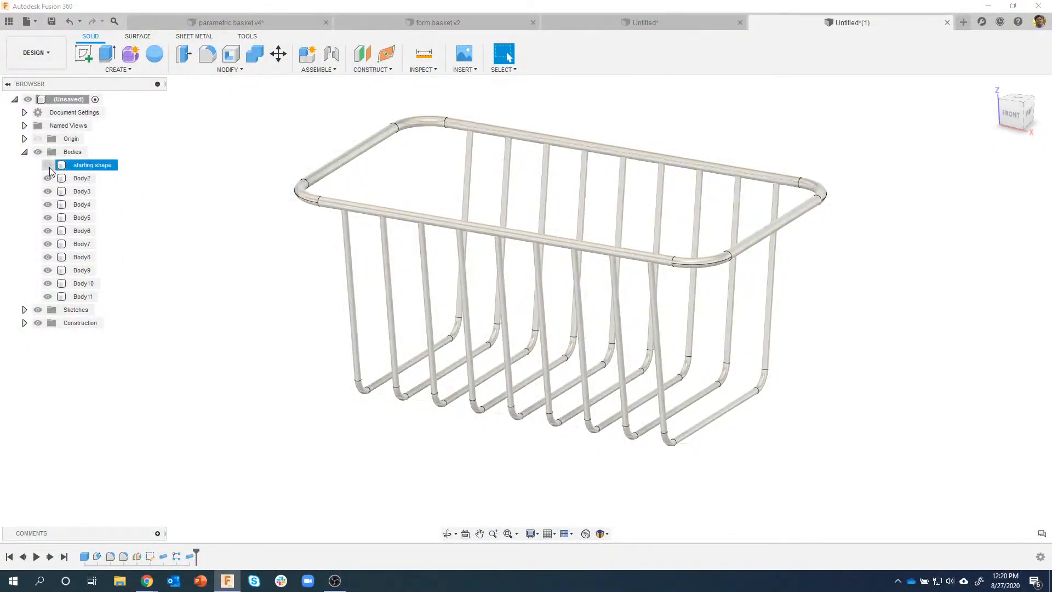
shift+middle_drag(376, 376, 307, 324)
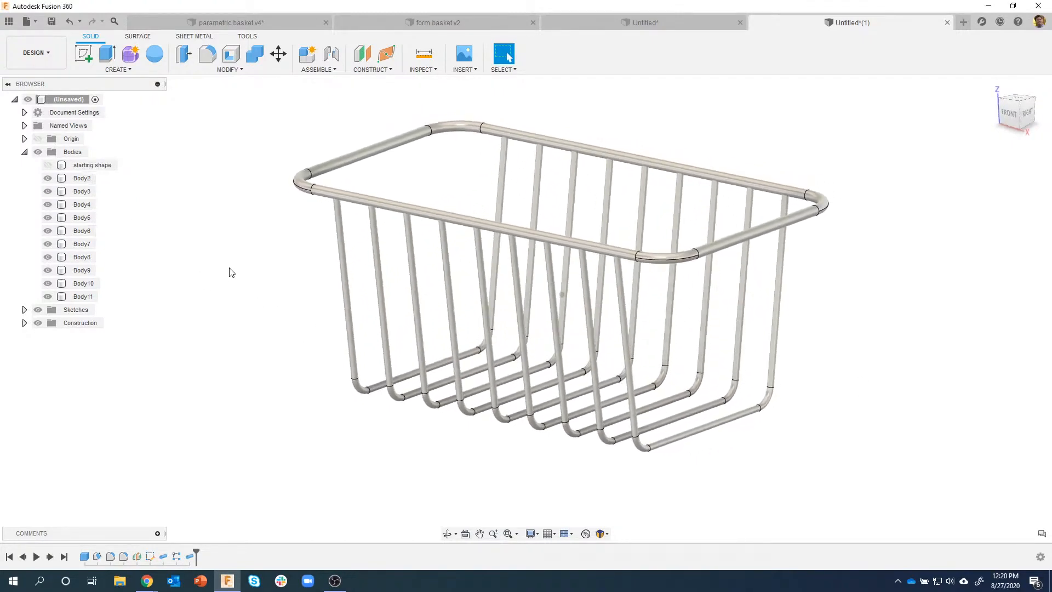
Step: Combine the nine patterned wires with the top rim into one body using a Join operation
click(255, 53)
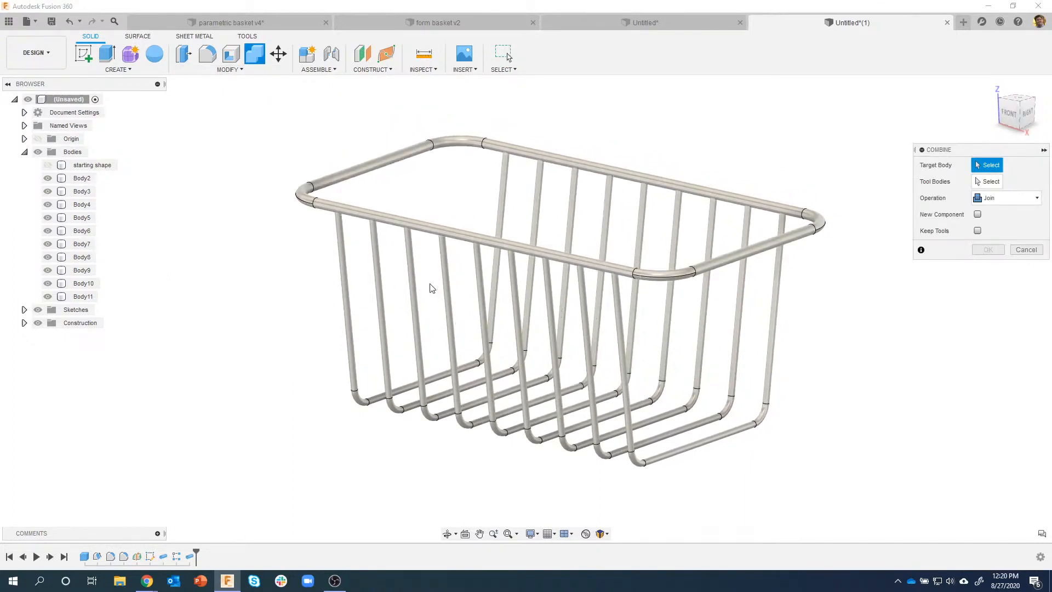
click(393, 165)
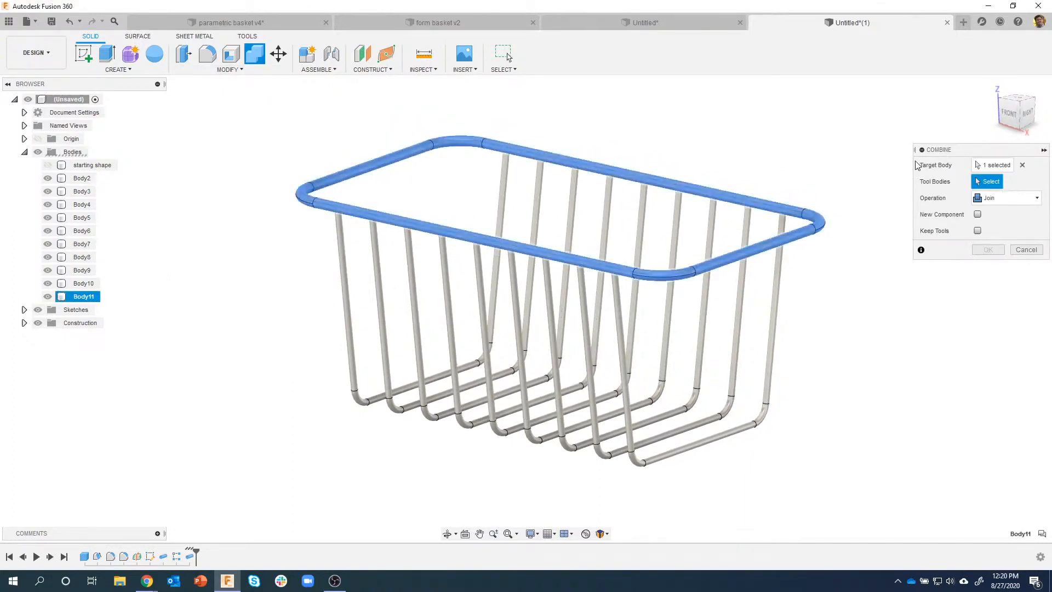
shift+middle_drag(904, 383, 787, 470)
drag(782, 465, 323, 289)
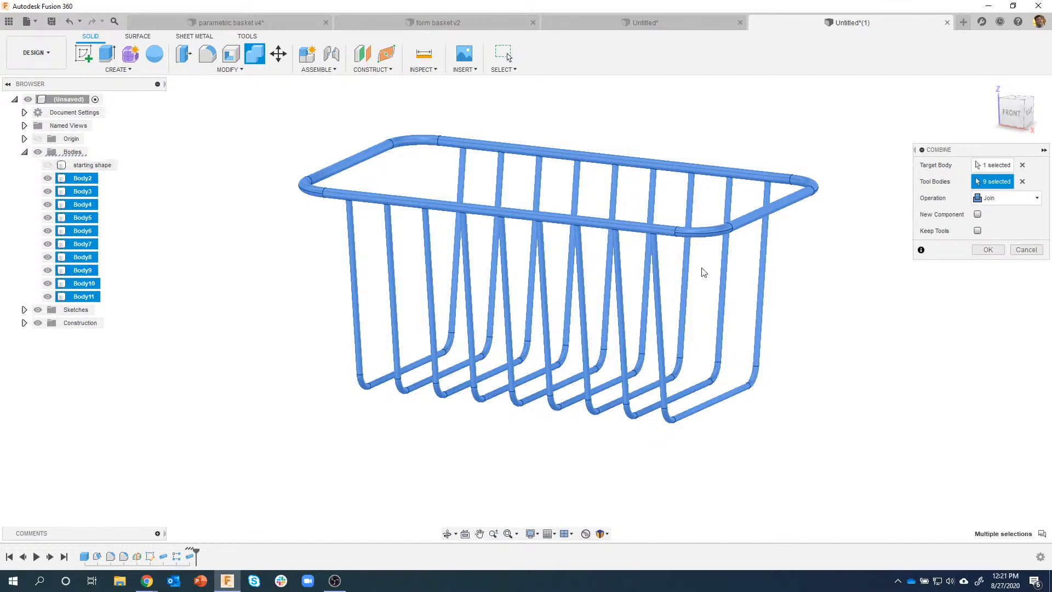
click(987, 250)
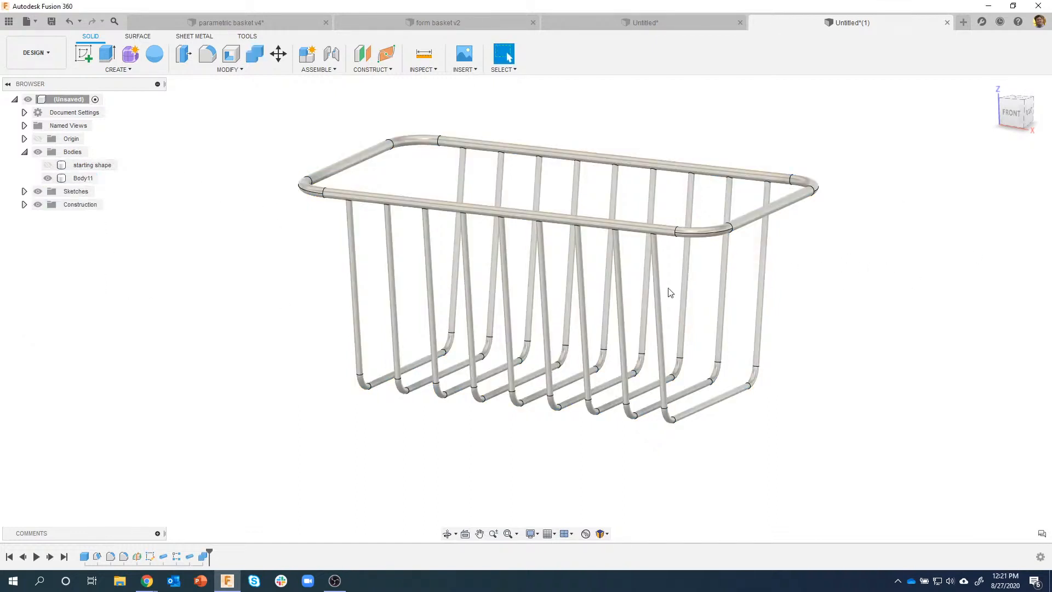
click(83, 178)
click(211, 285)
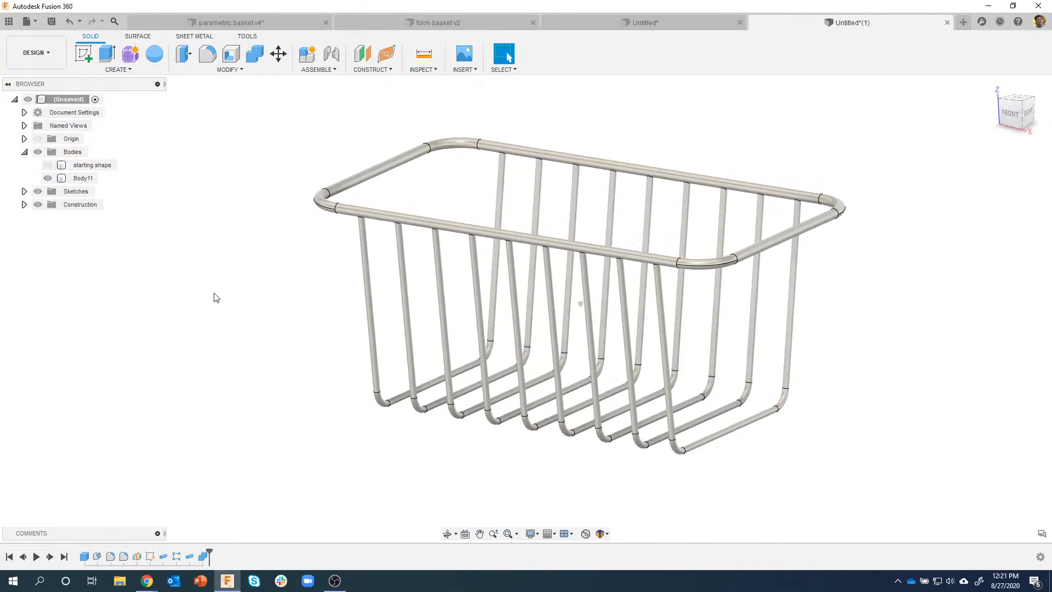
Step: Show the starting shape again and create a sketch on its flat end face
click(48, 165)
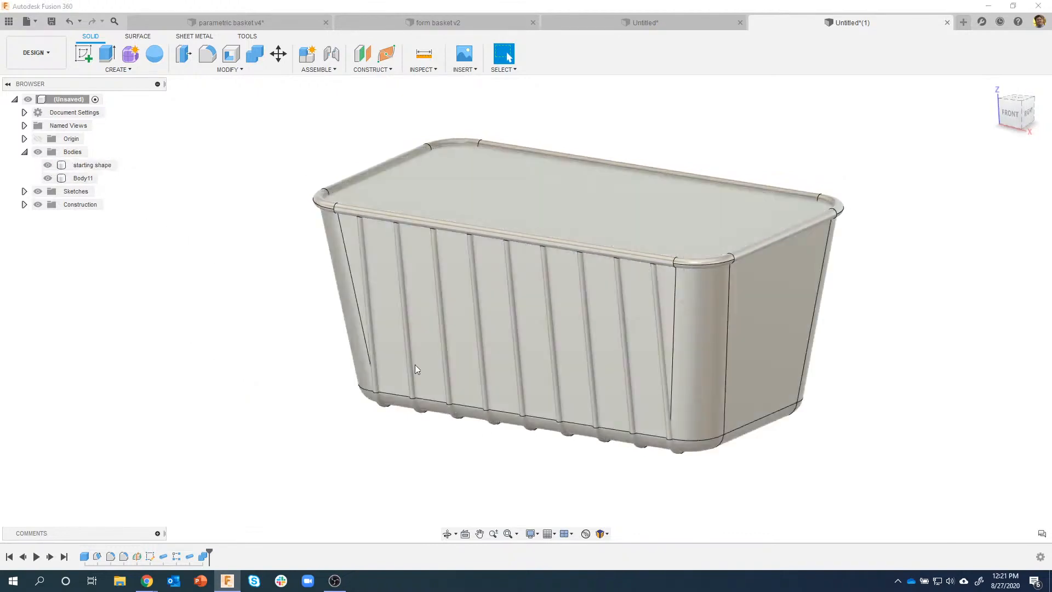
shift+middle_drag(948, 496, 820, 291)
click(731, 270)
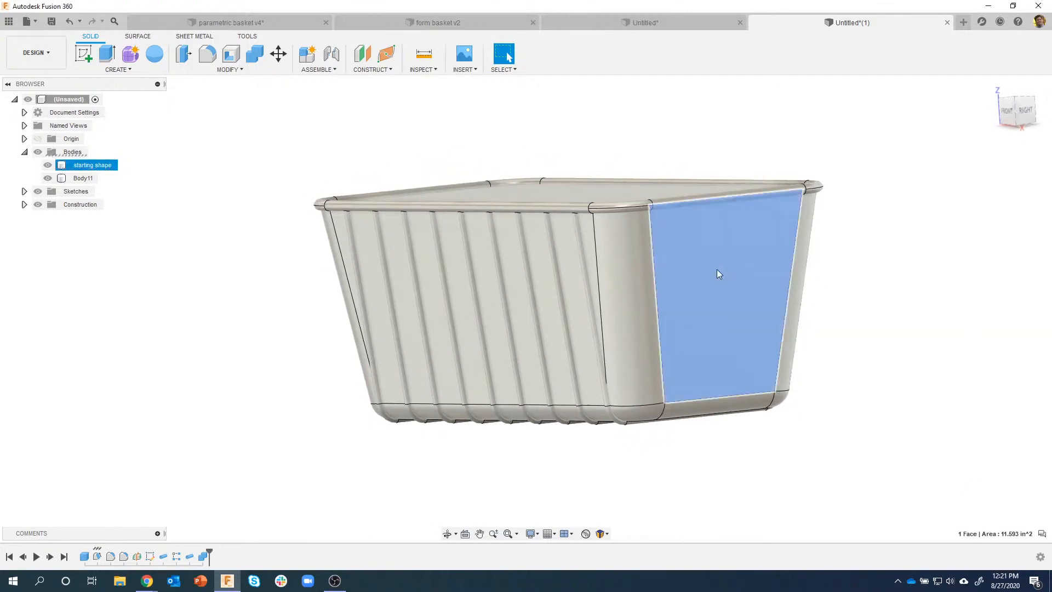
right_click(718, 271)
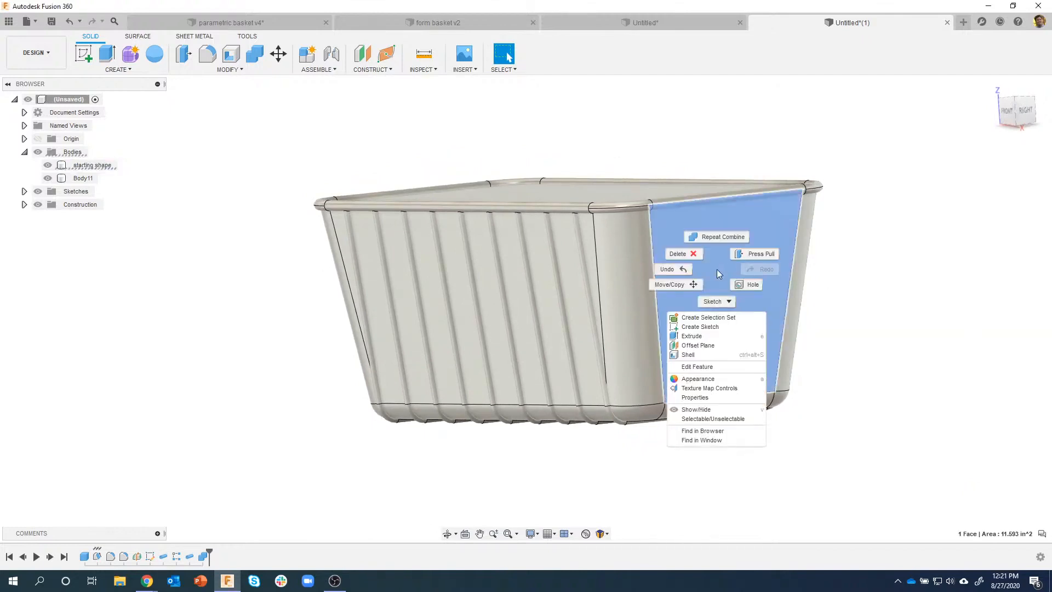
click(717, 328)
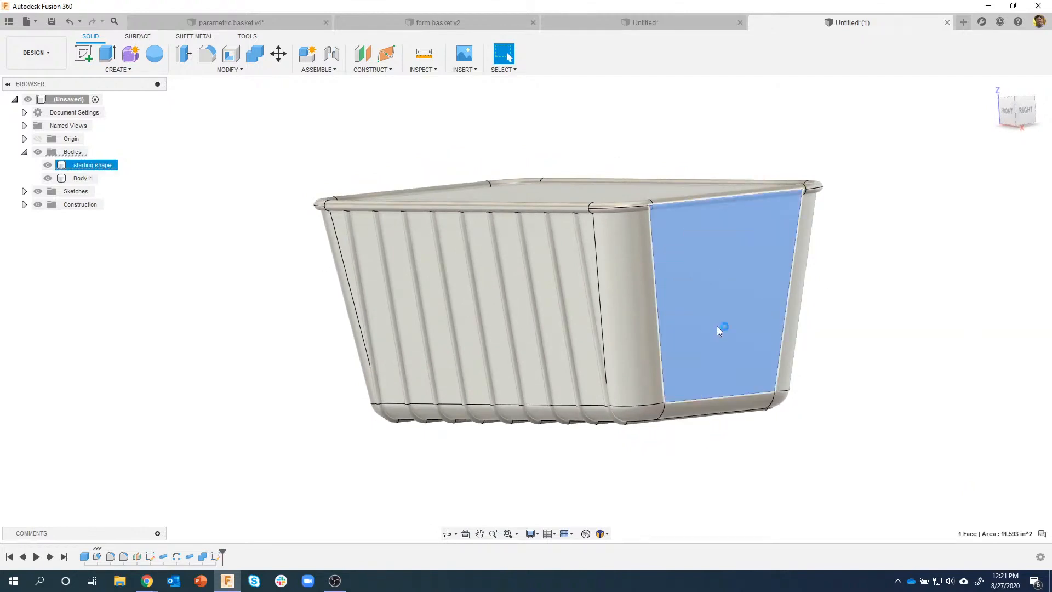
Step: Hide the joined wire body and project the starting shape's end face into the sketch with projection link on
click(48, 165)
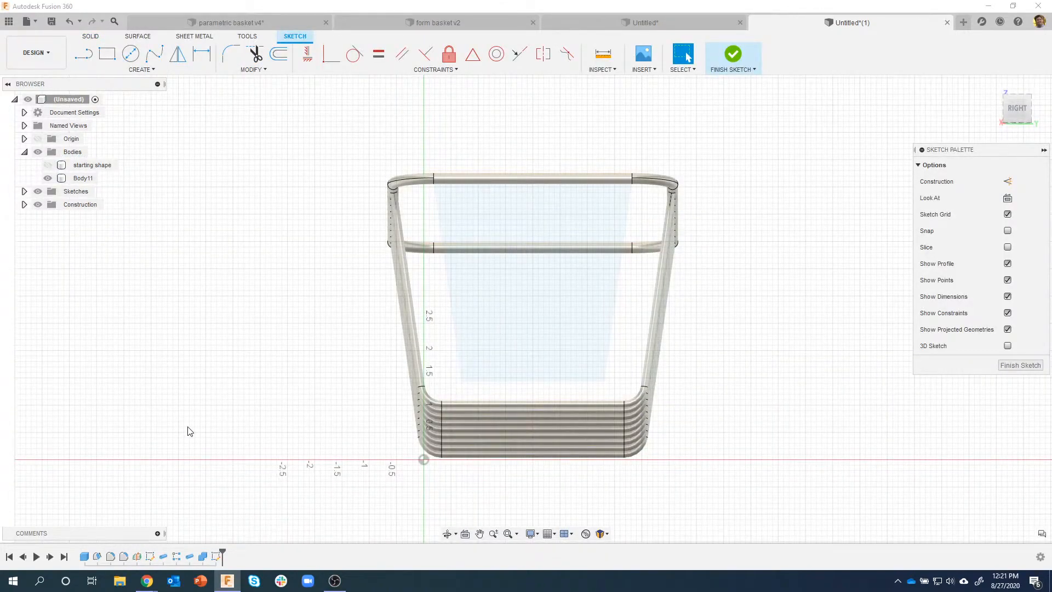
click(48, 165)
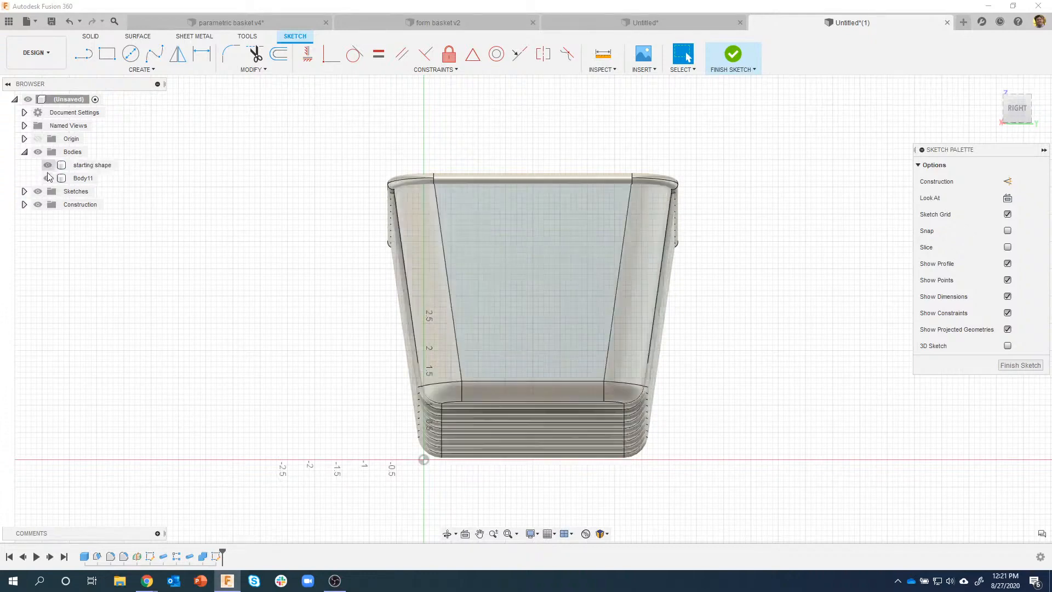
click(48, 178)
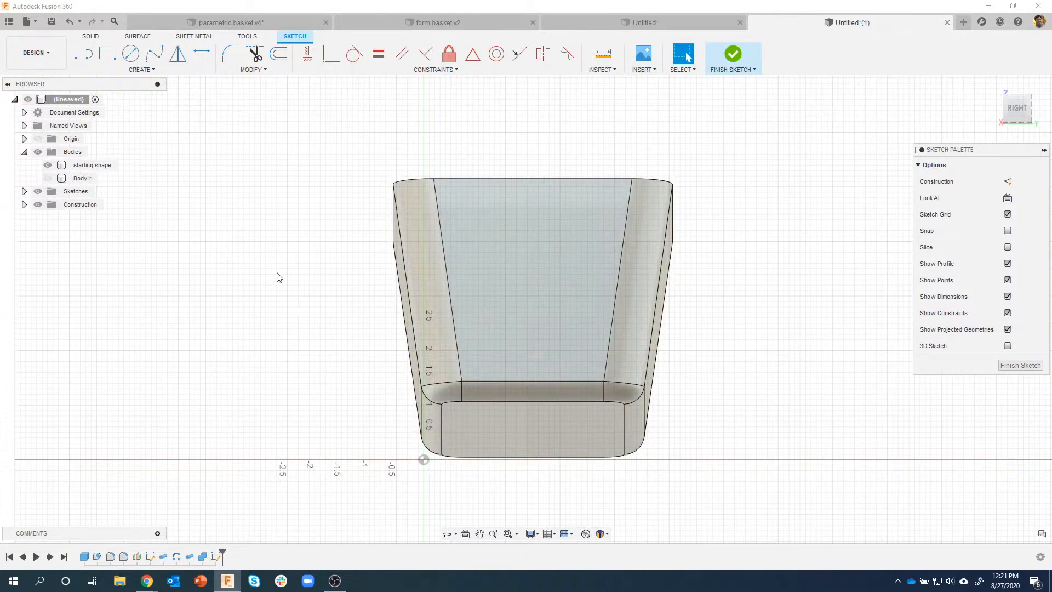
key(p)
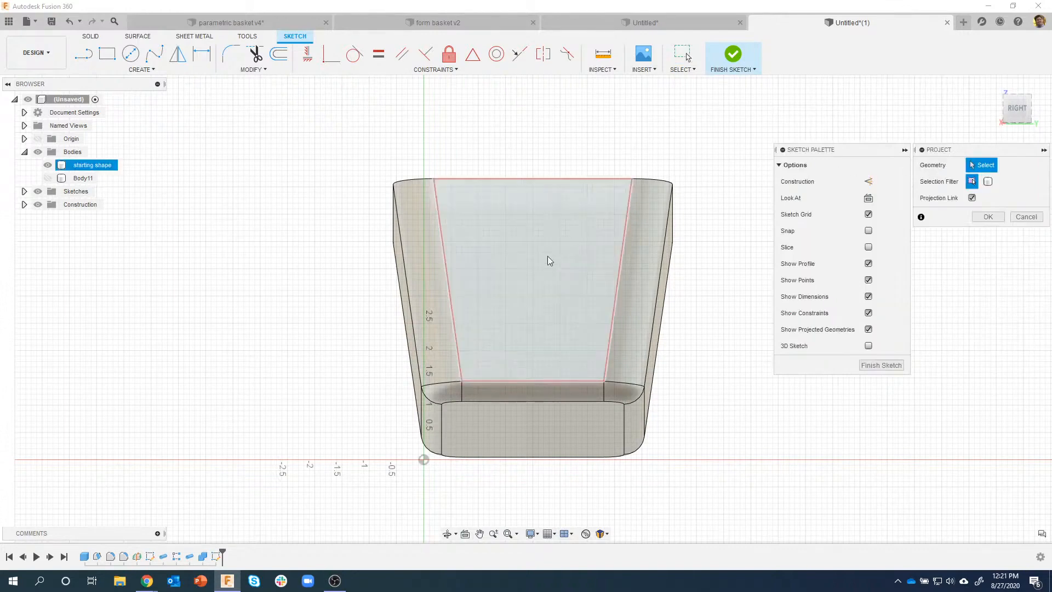
click(538, 235)
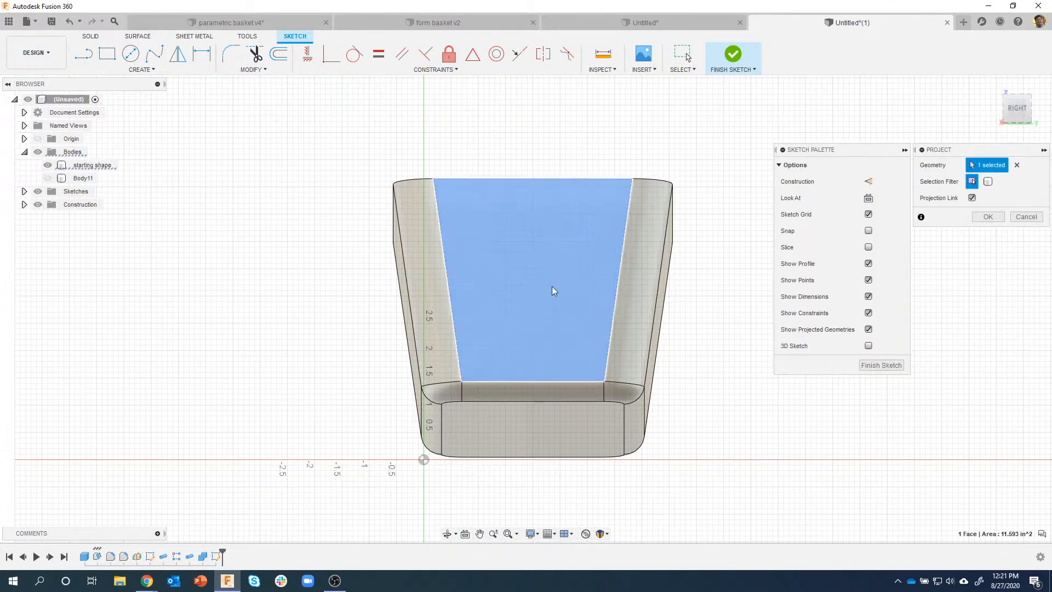
click(978, 215)
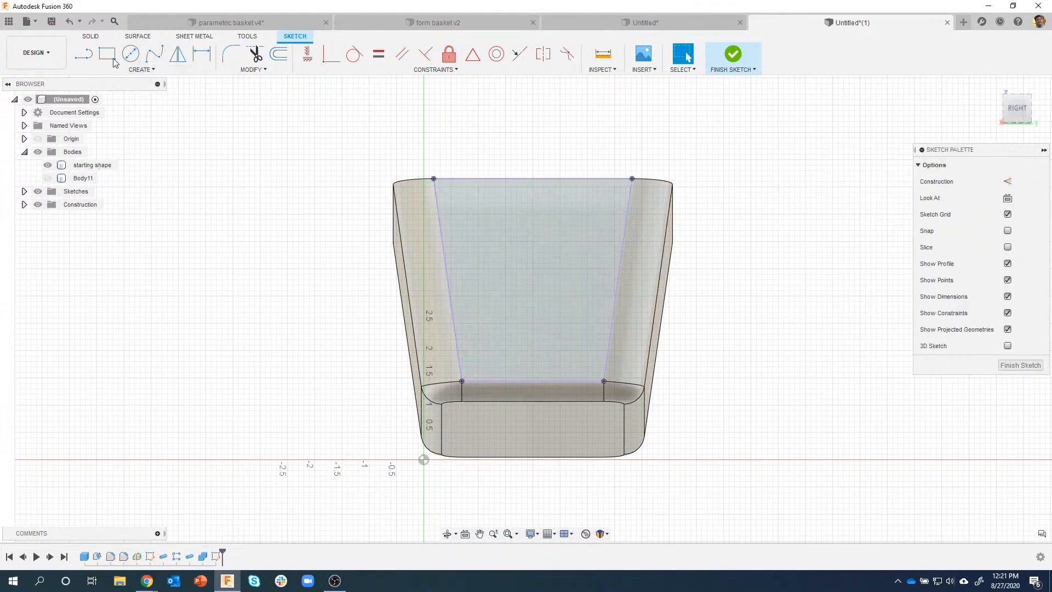
Step: Sketch an open U-shaped profile of three connected lines with a horizontal base inside the projected face outline
click(87, 57)
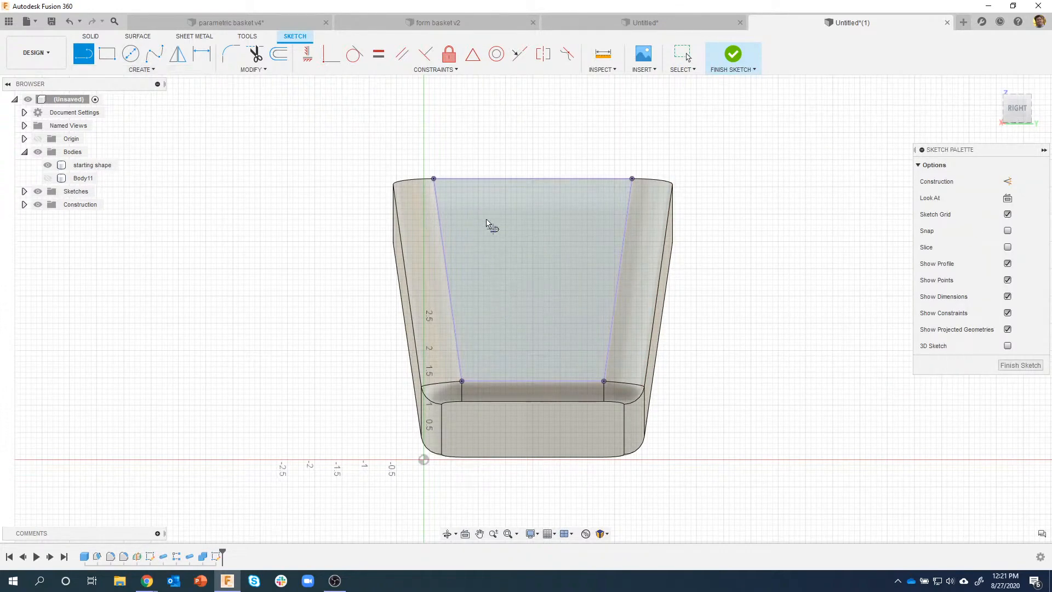
click(470, 219)
click(487, 334)
click(564, 334)
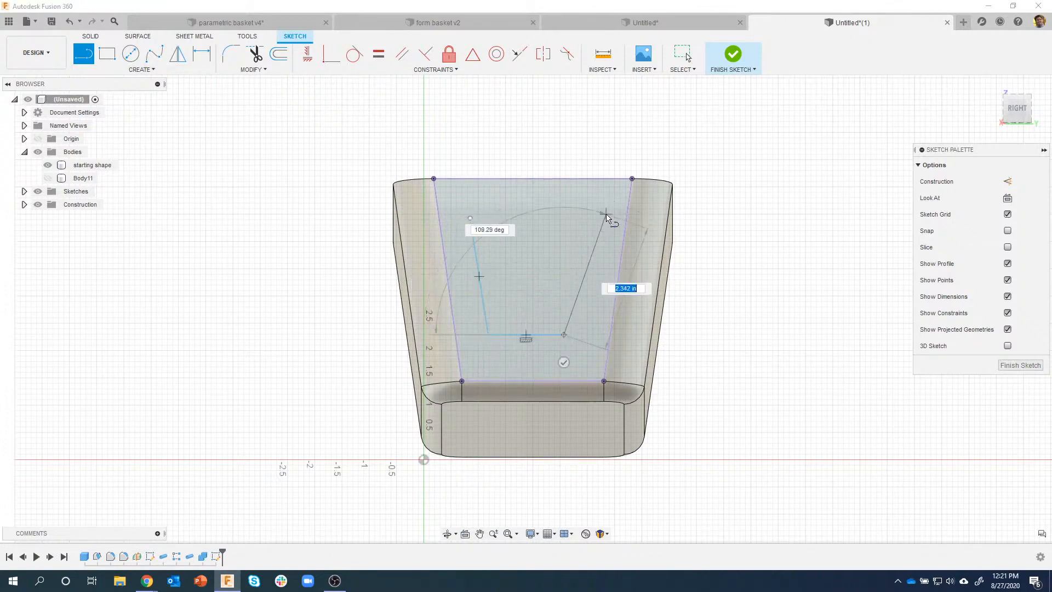
click(609, 203)
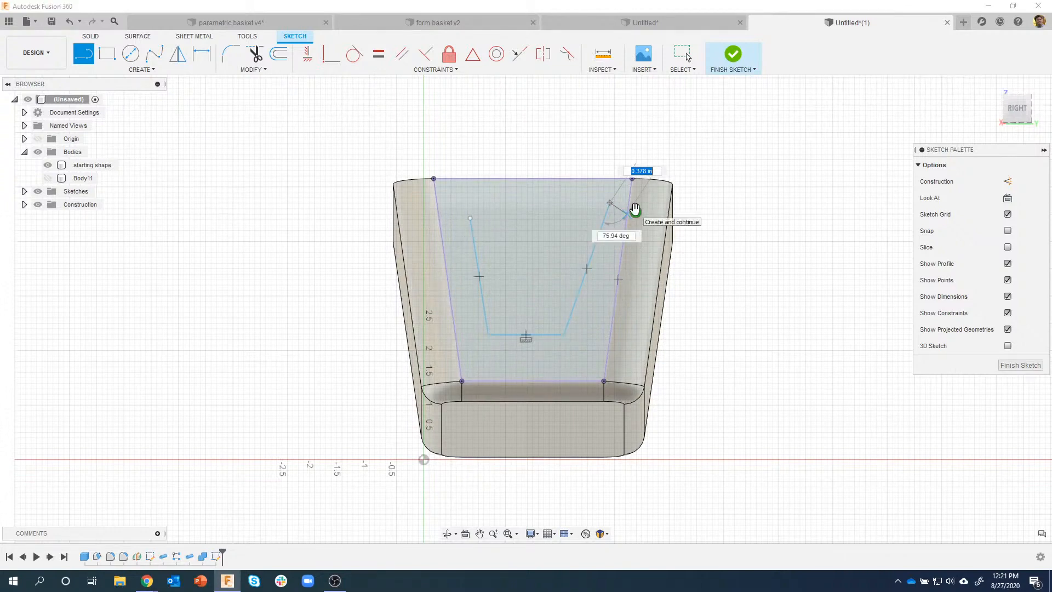
key(Escape)
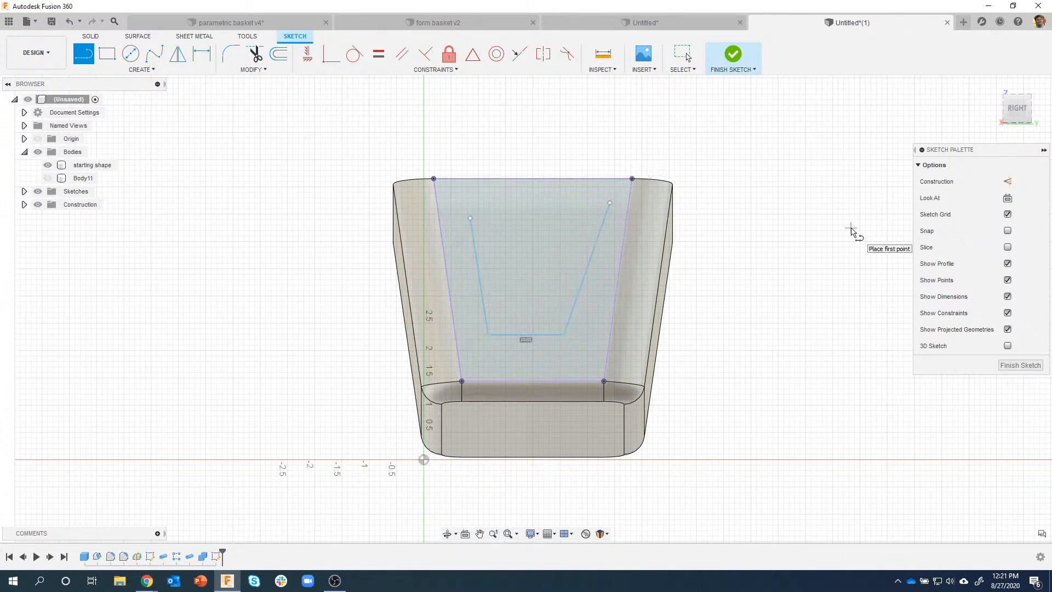
Step: Fillet both lower corners of the U-shaped profile with a 0.7 in radius
scroll(469, 344, up, 3)
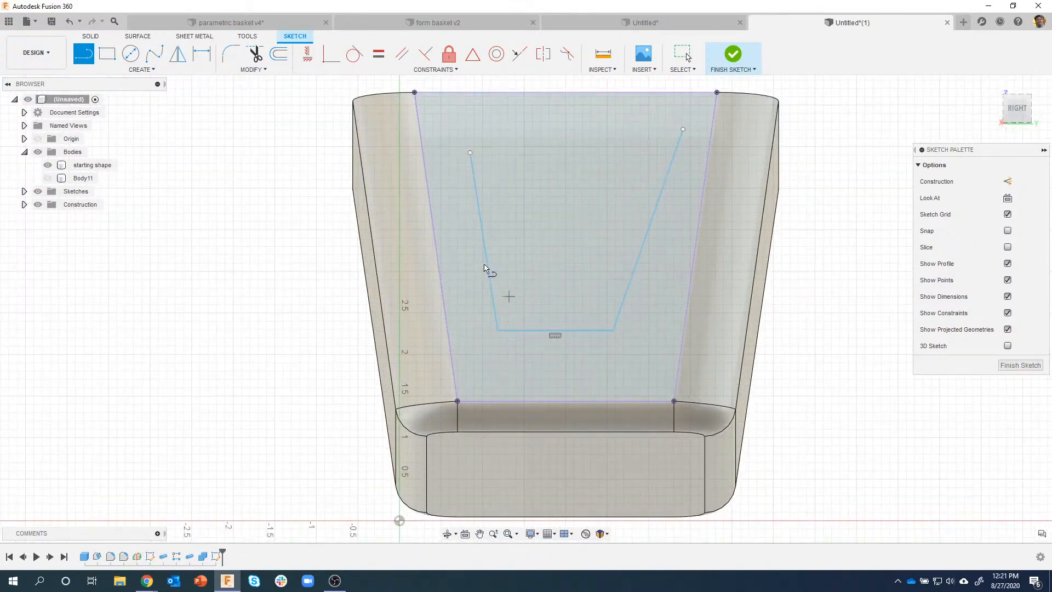
click(230, 54)
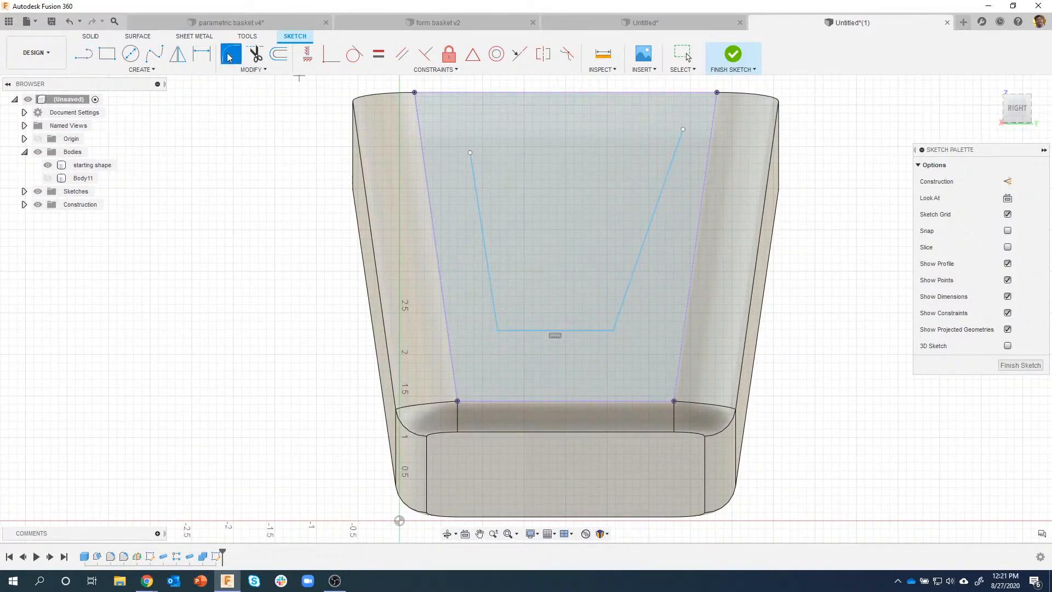
click(498, 331)
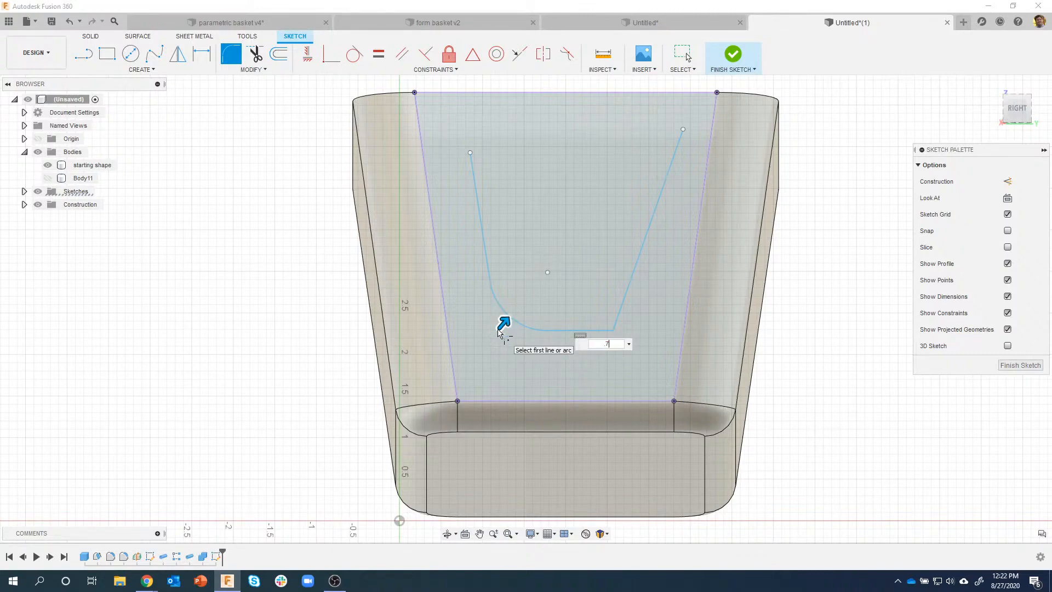
click(614, 330)
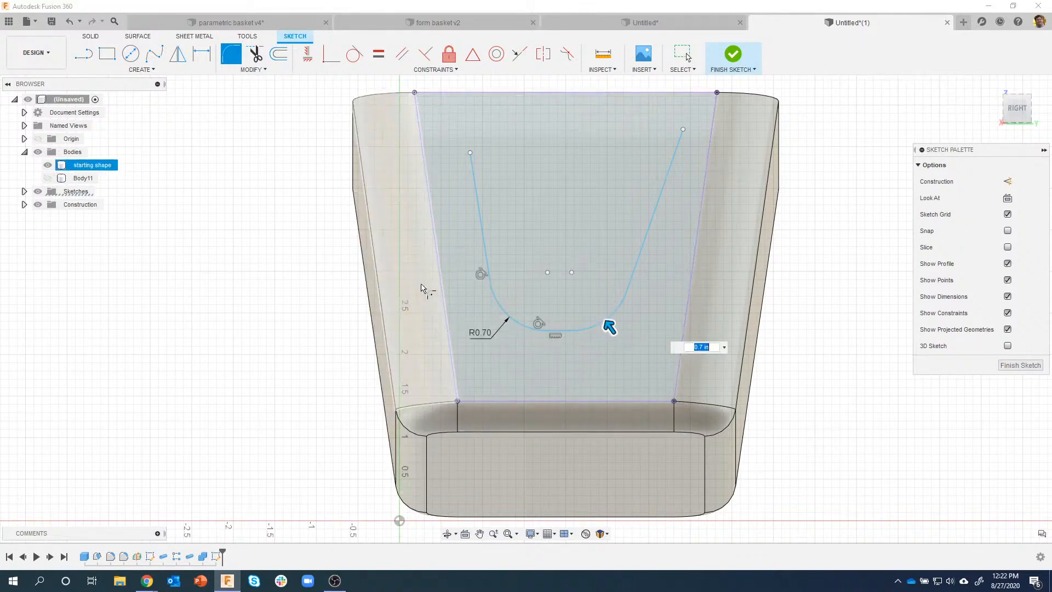
key(Escape)
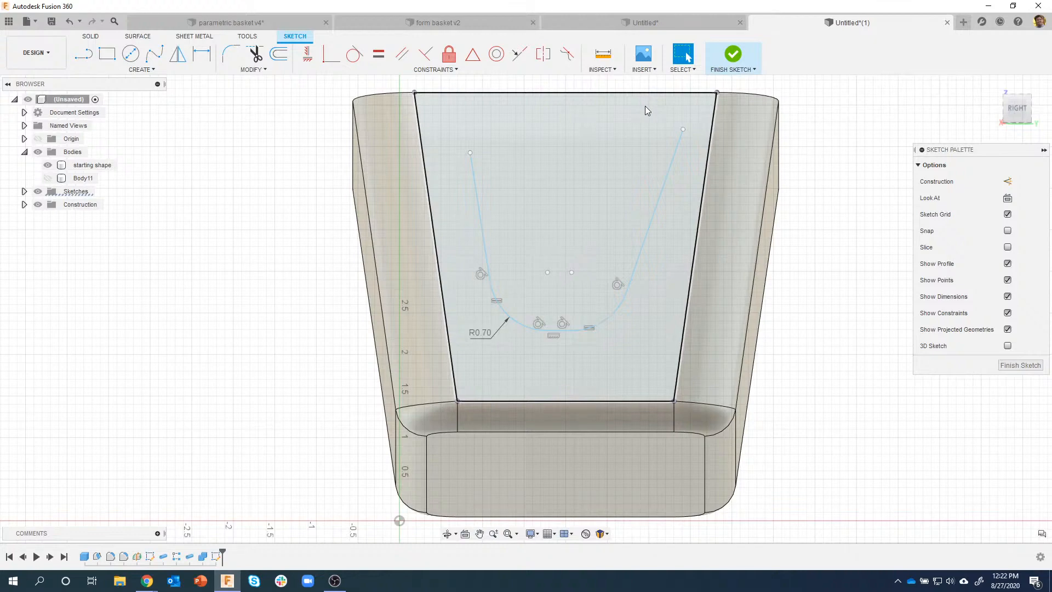
click(632, 123)
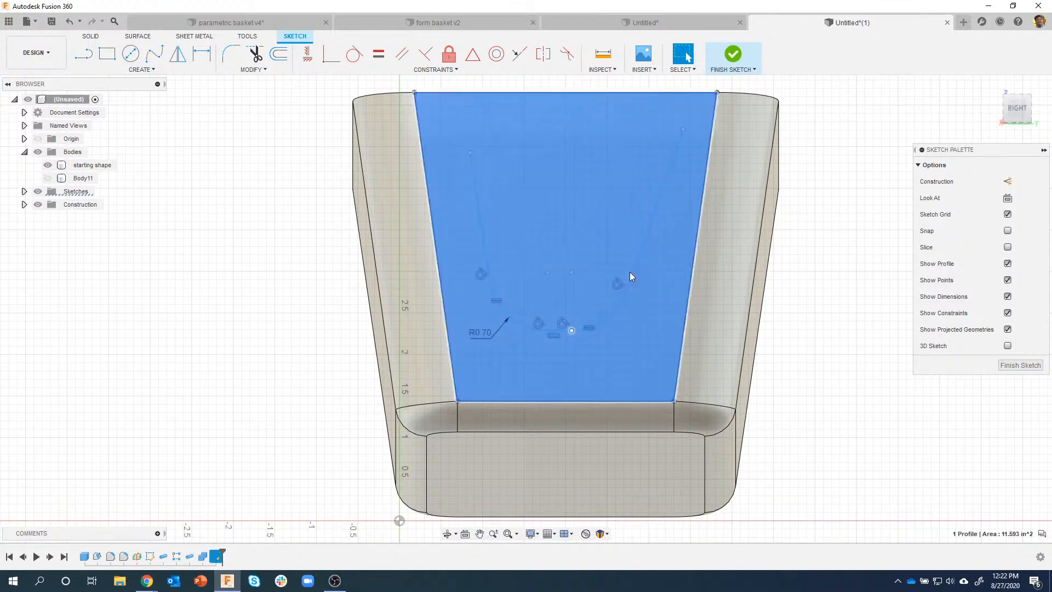
click(242, 247)
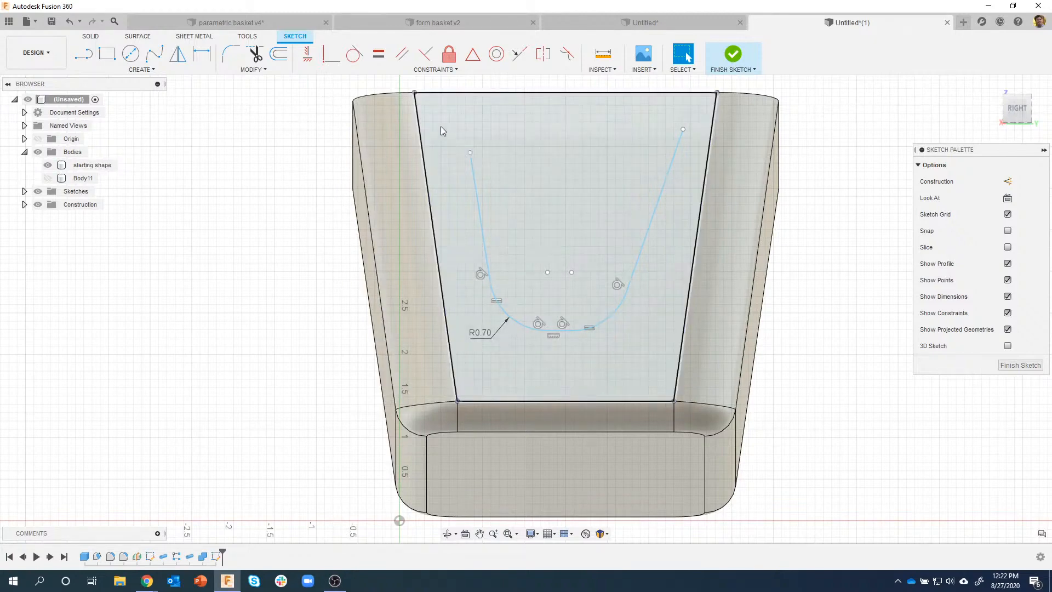
Step: Attach the U-shaped profile's two open ends to the projected outline's upper corners with coincident connections
click(331, 53)
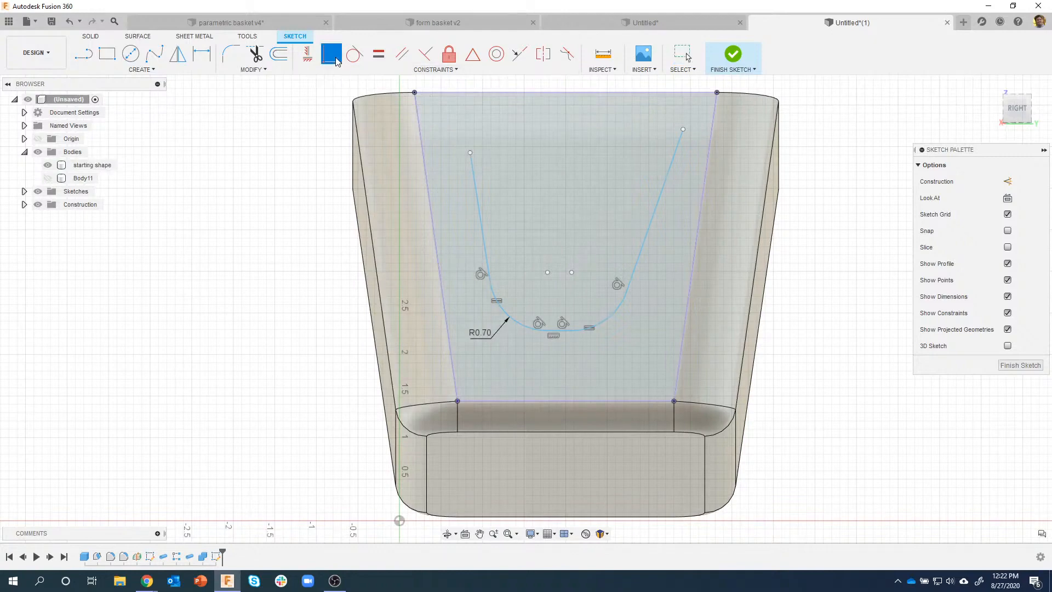
click(470, 152)
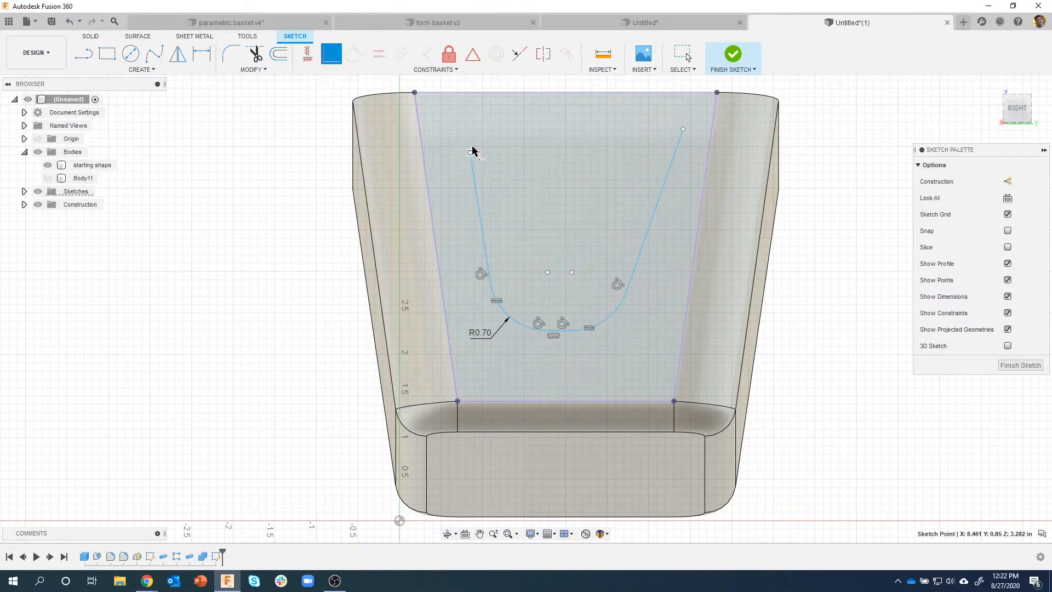
click(416, 94)
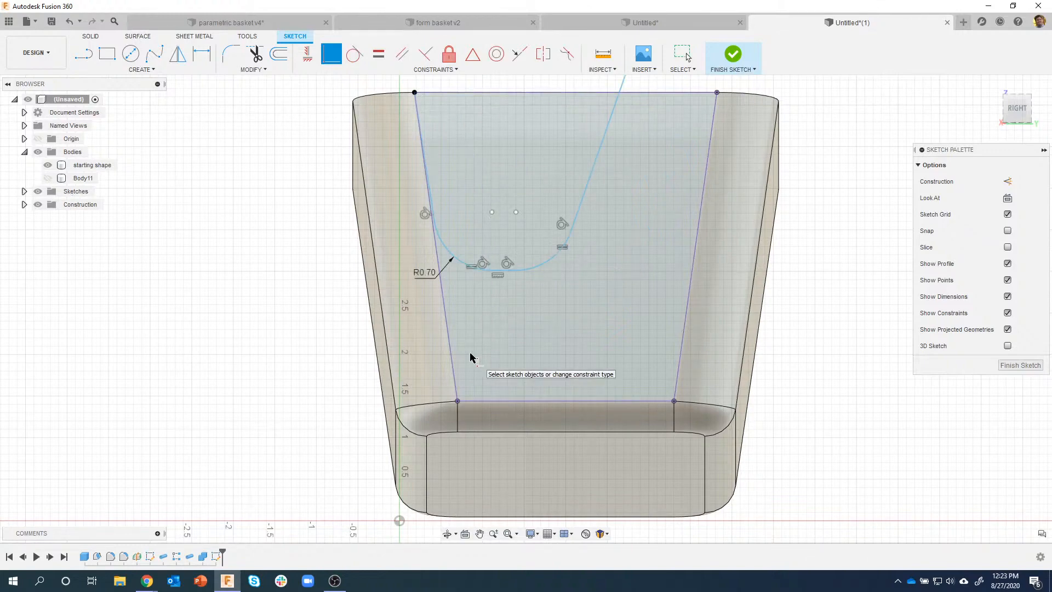
middle_drag(617, 164, 606, 209)
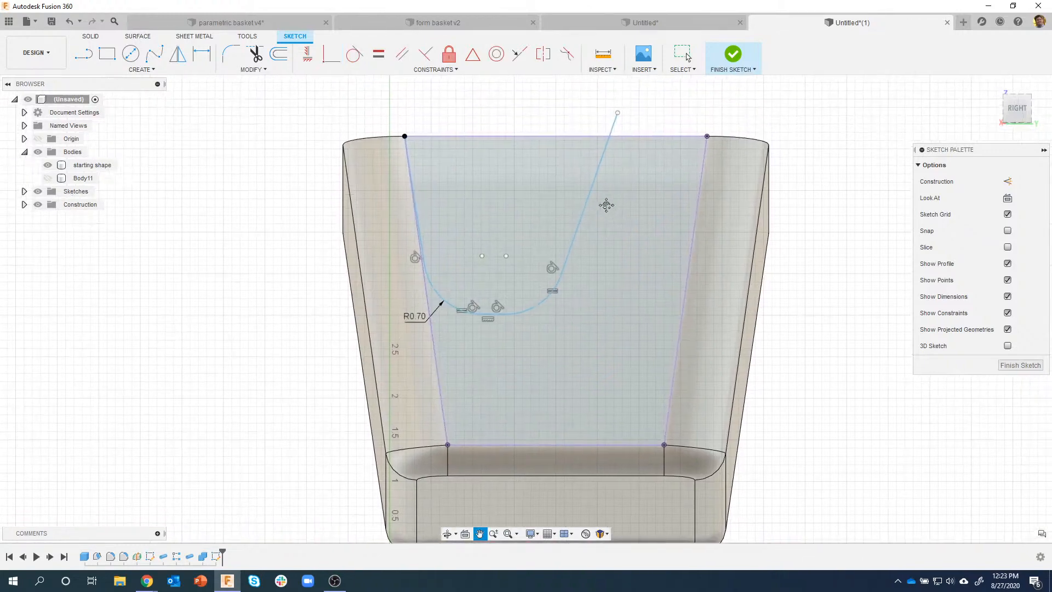
click(620, 117)
drag(617, 112, 708, 138)
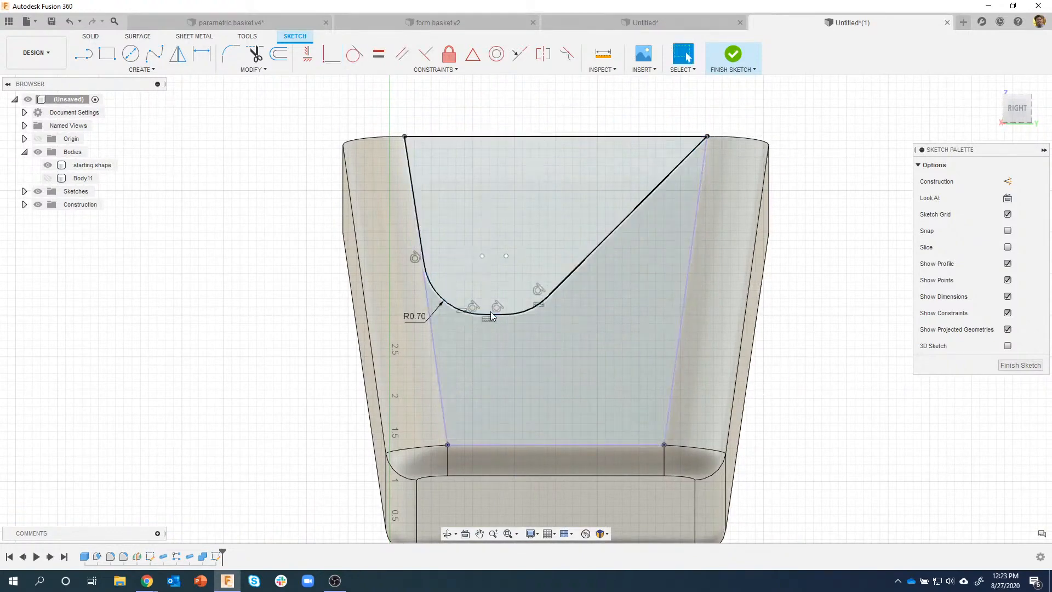
Step: Reshape the U-shaped profile by moving its base line and a fillet centre, making it deeper and wider
drag(491, 313, 514, 284)
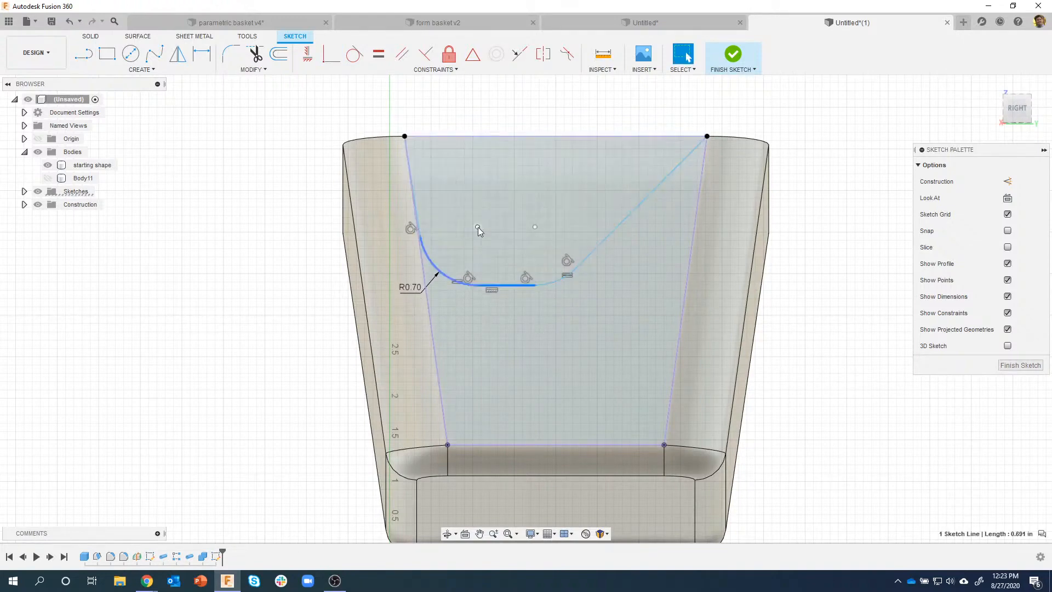
mouse_move(478, 226)
mouse_down()
mouse_move(582, 254)
mouse_move(596, 294)
mouse_up()
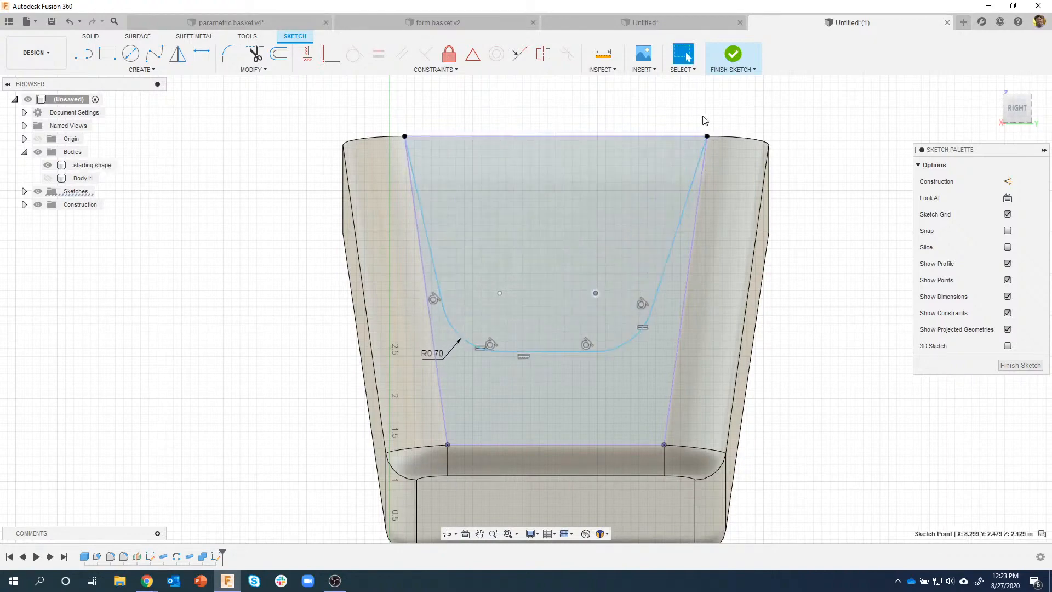
click(301, 165)
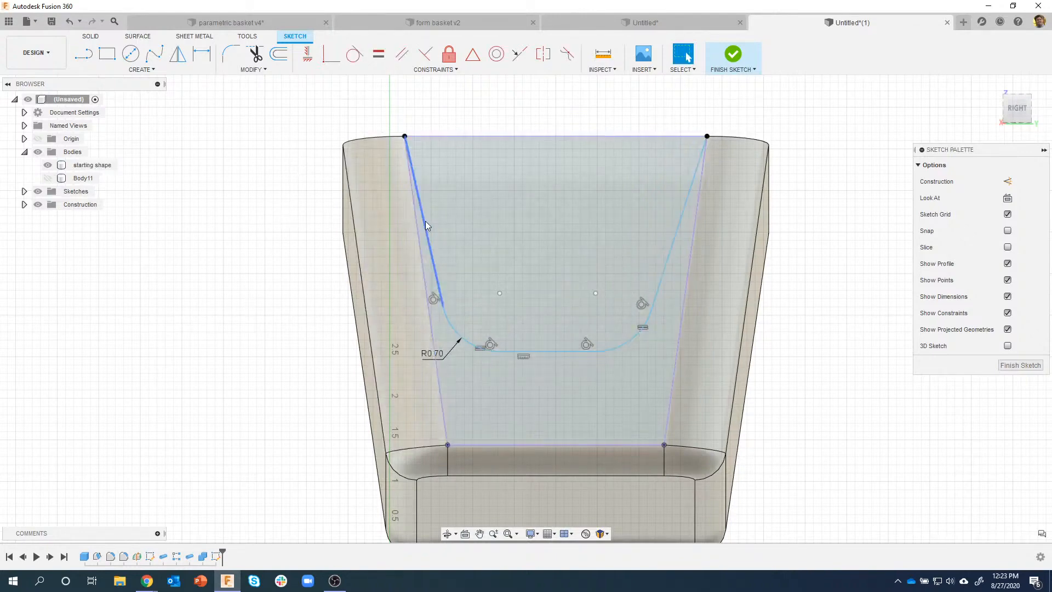
click(420, 228)
click(339, 128)
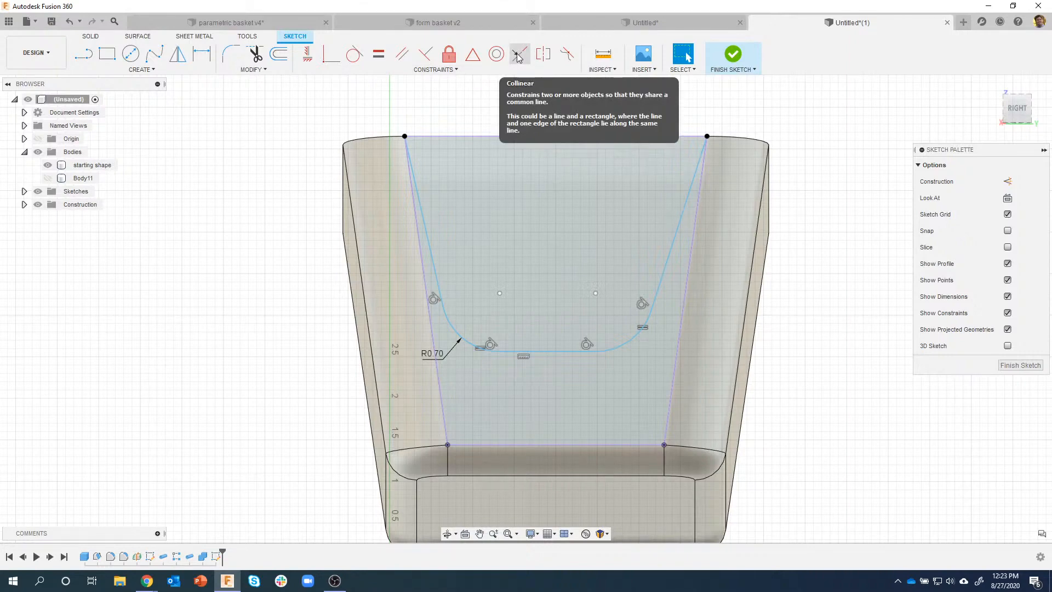
Step: Make the U-shaped profile's two sides and base collinear with the matching projected outline edges and finish the sketch
click(518, 56)
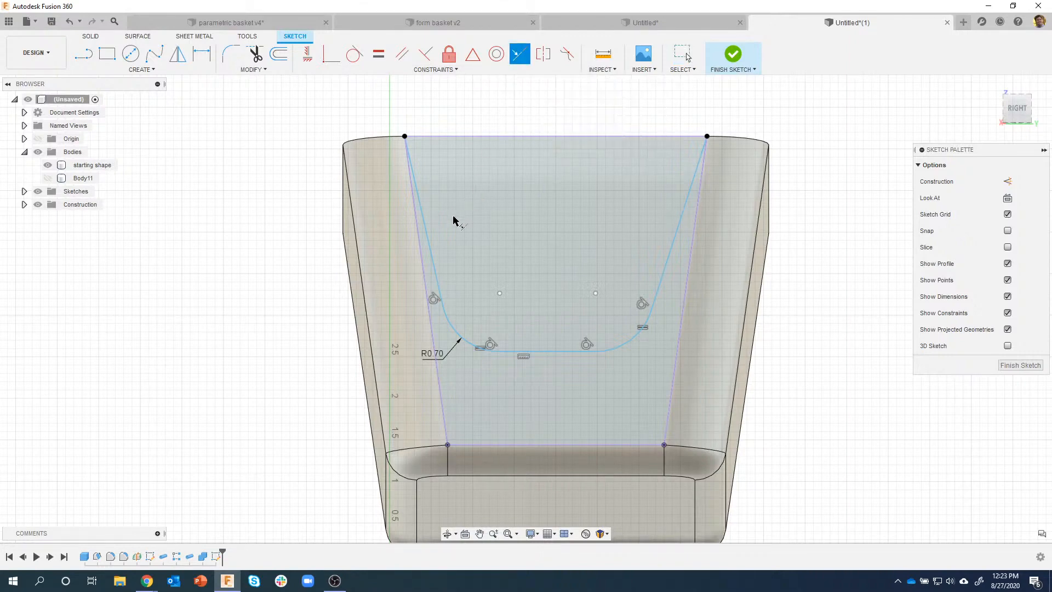
click(430, 242)
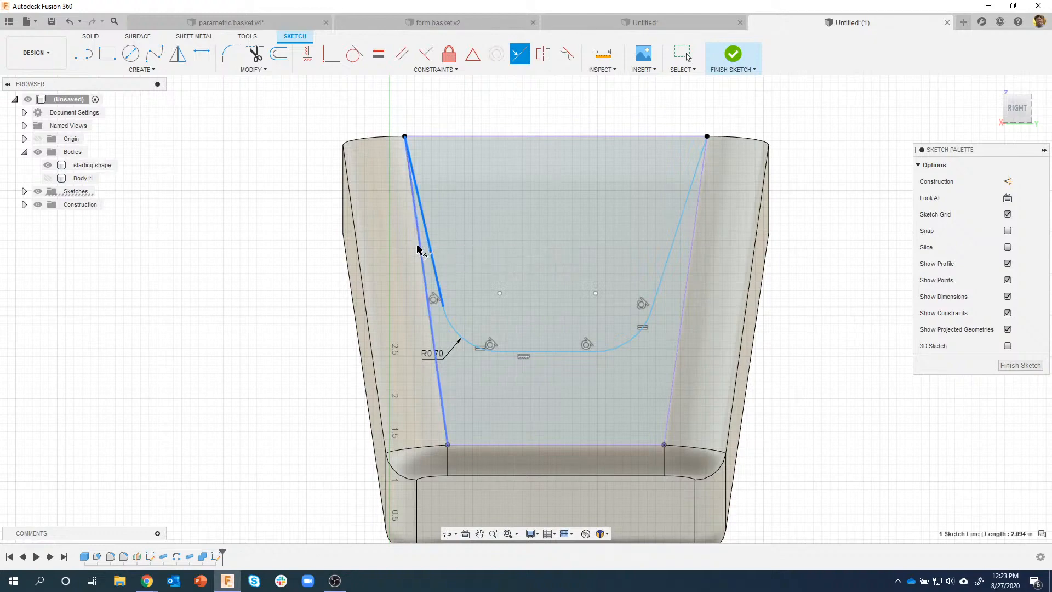
click(420, 252)
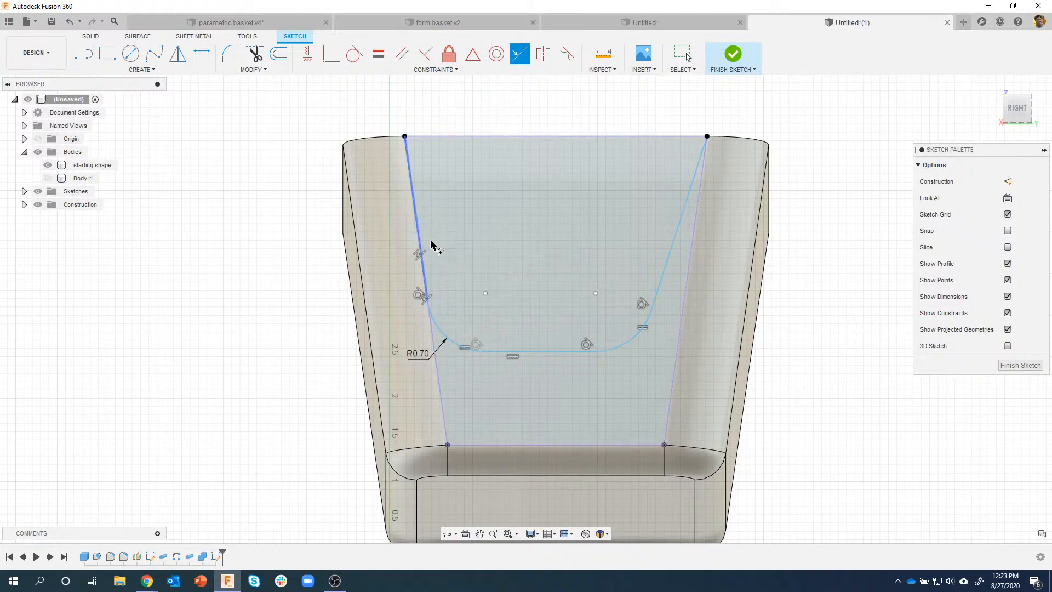
click(665, 276)
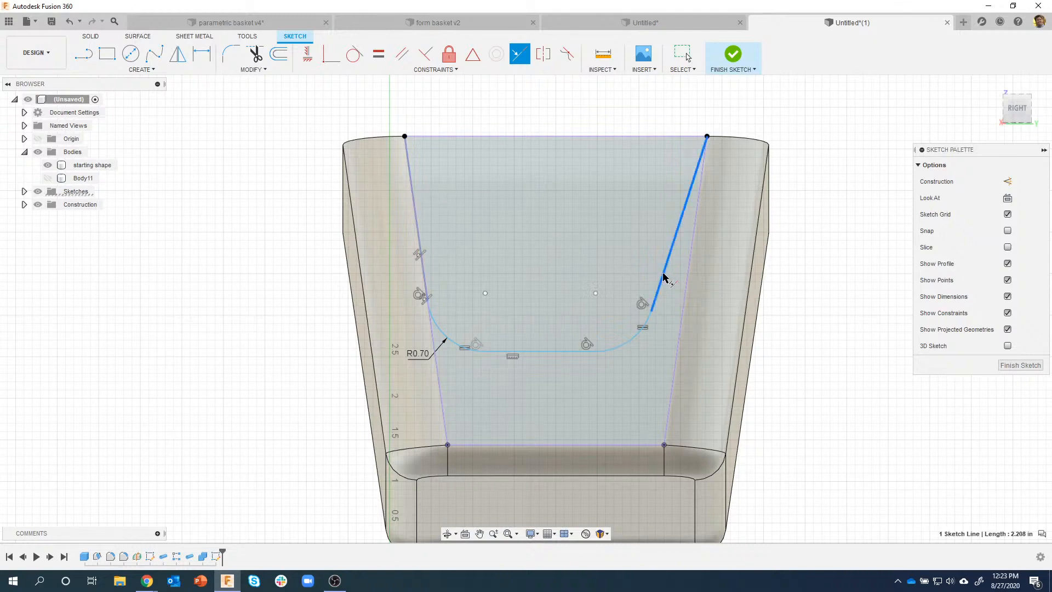
click(686, 278)
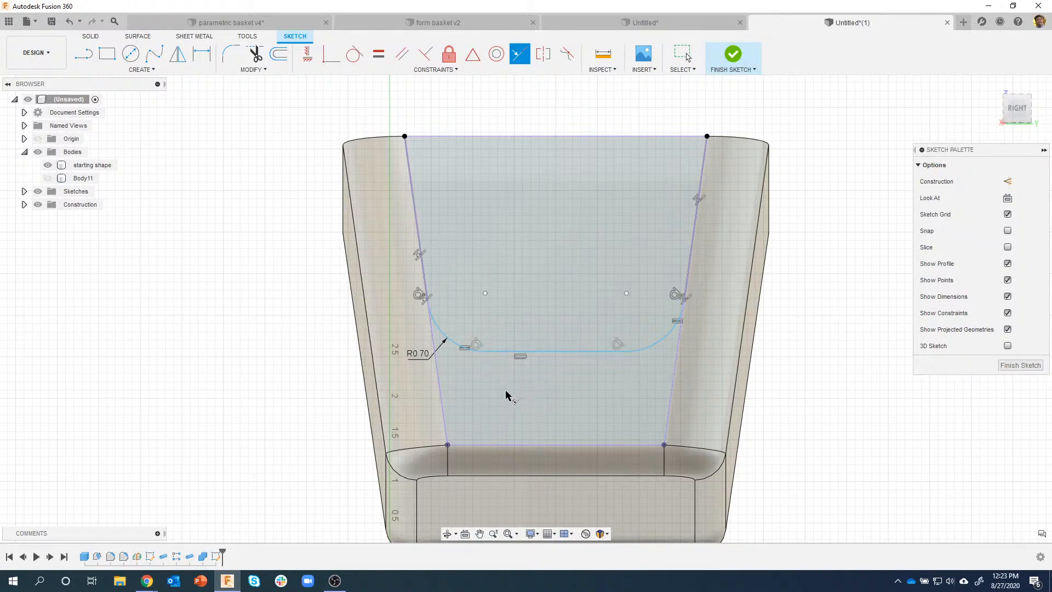
click(553, 351)
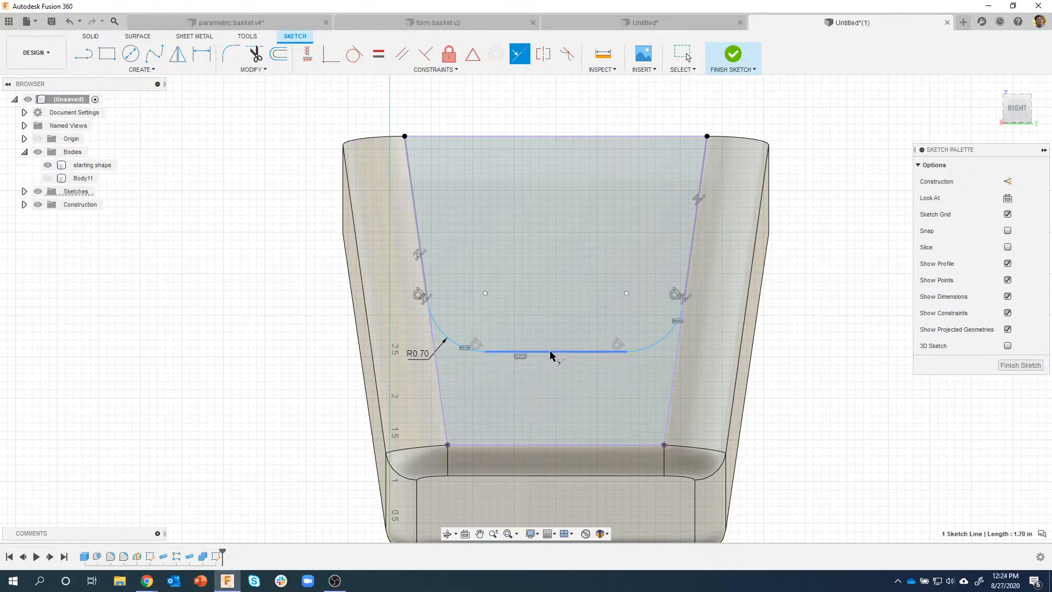
click(534, 447)
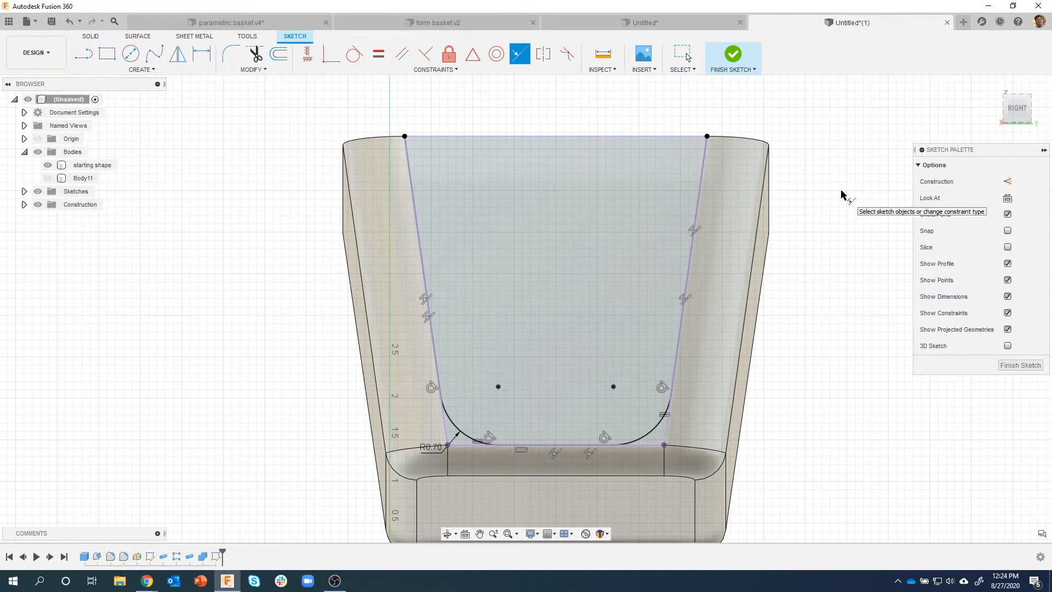
click(733, 55)
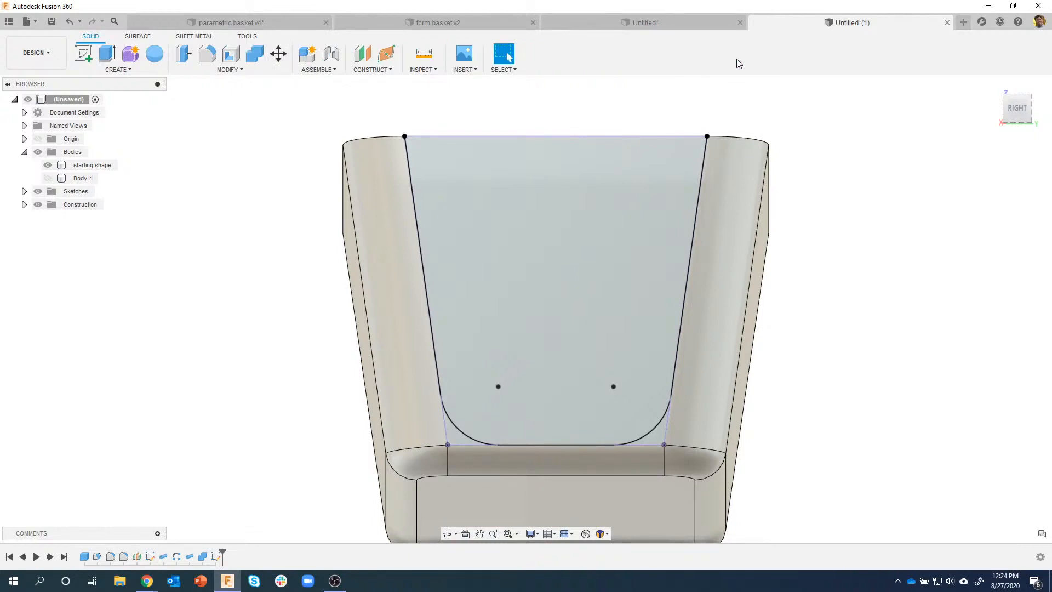
shift+middle_drag(702, 146, 738, 299)
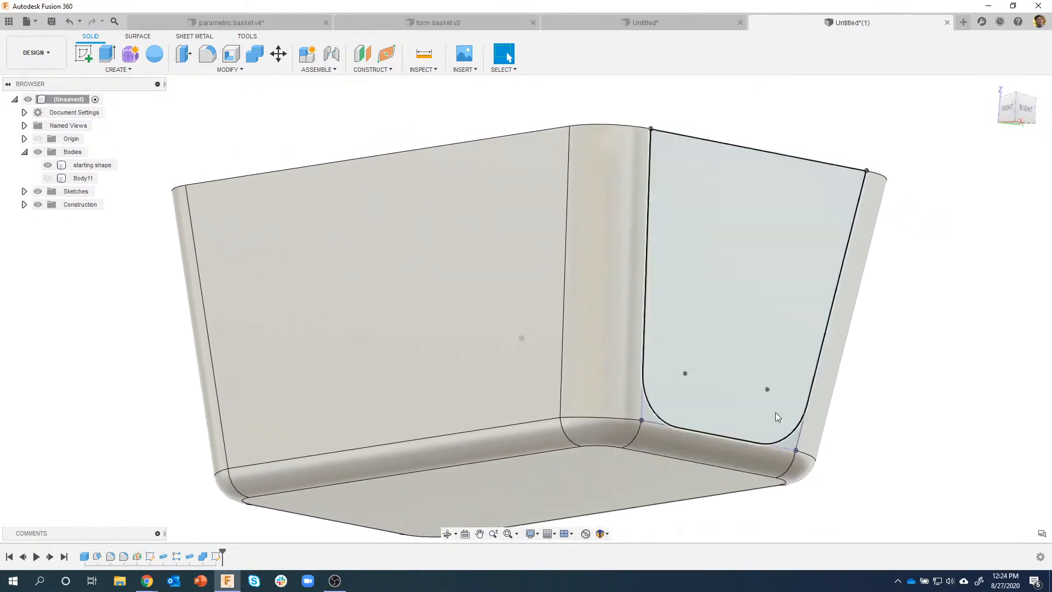
shift+middle_drag(653, 253, 760, 220)
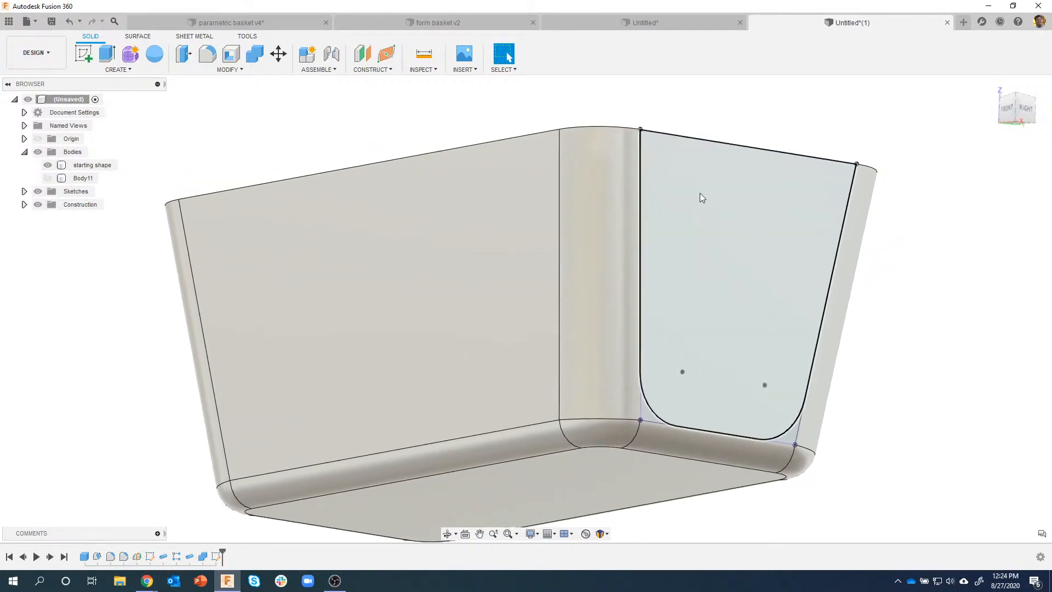
click(636, 136)
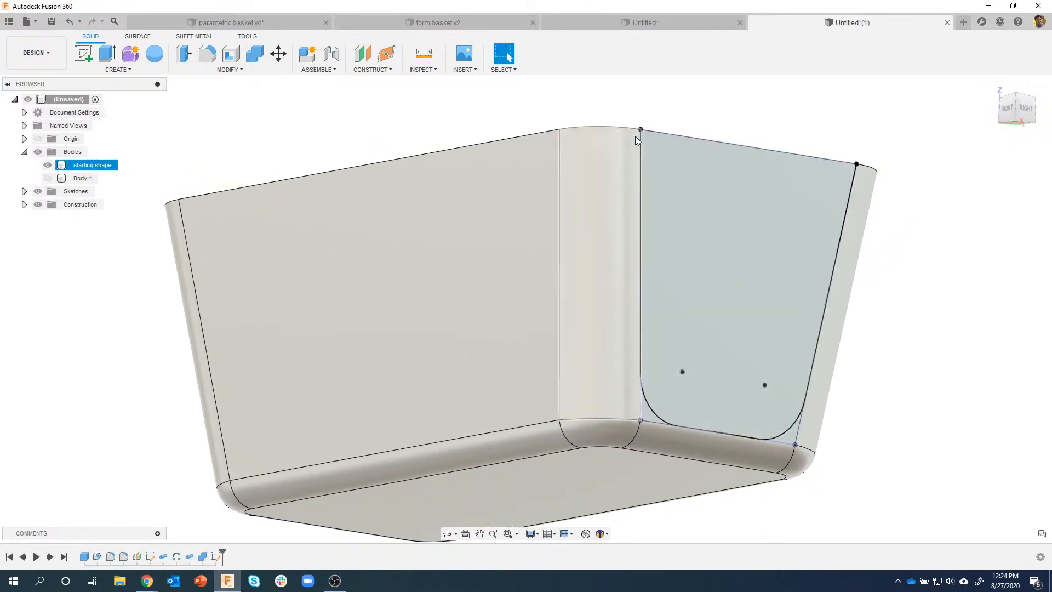
click(639, 411)
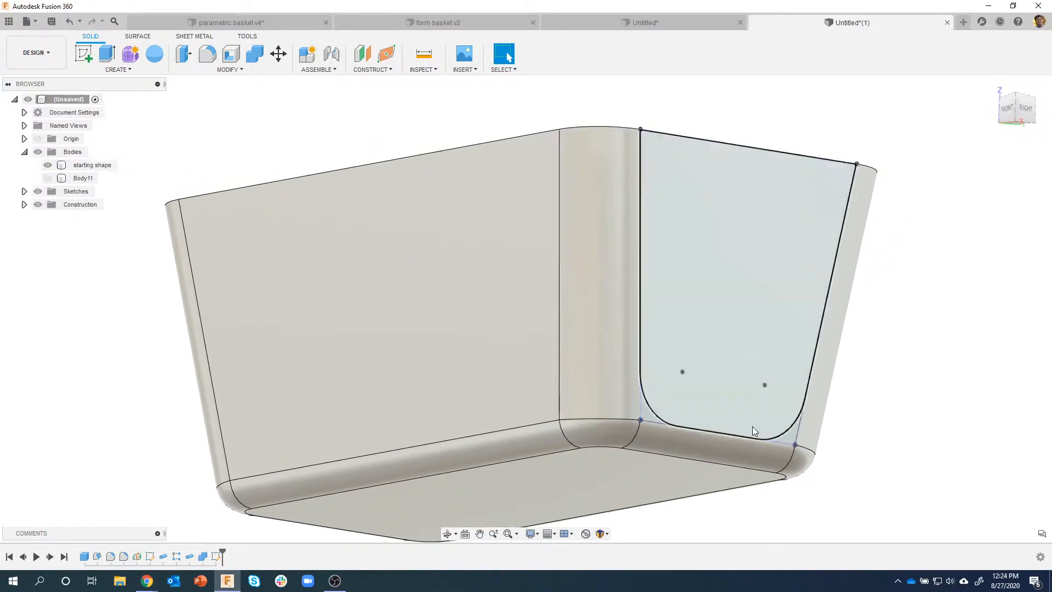
click(797, 440)
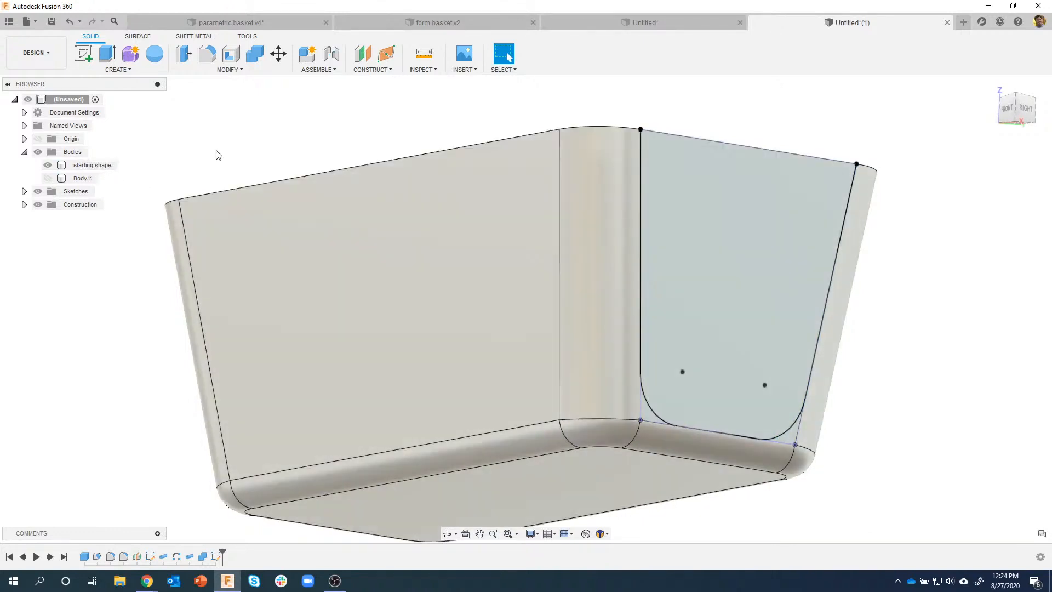
shift+middle_drag(215, 153, 118, 70)
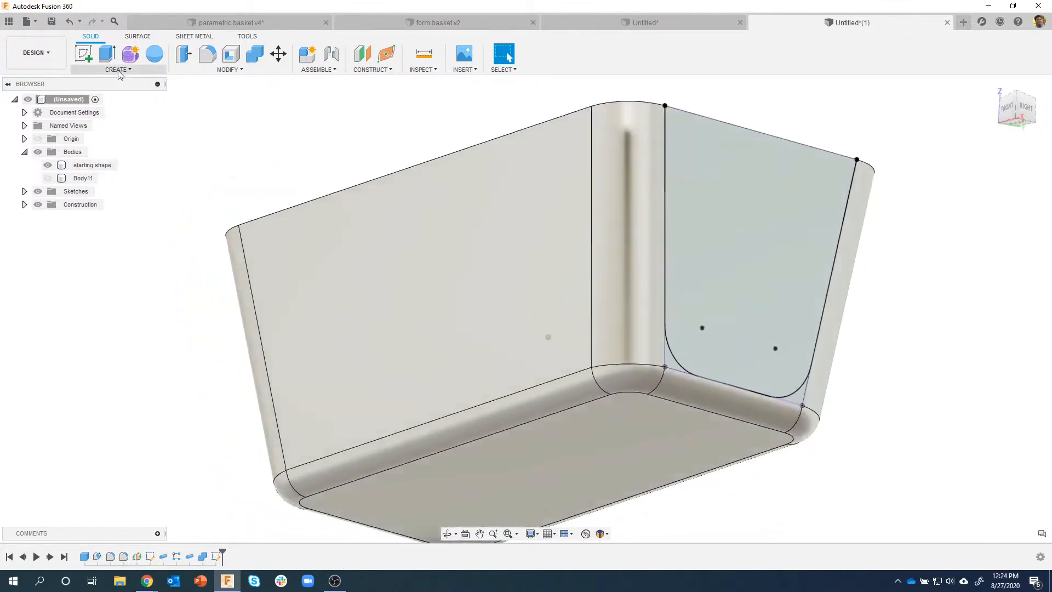
Step: Start a circular pipe that follows the chained U-shaped sketch profile on the end face
click(118, 69)
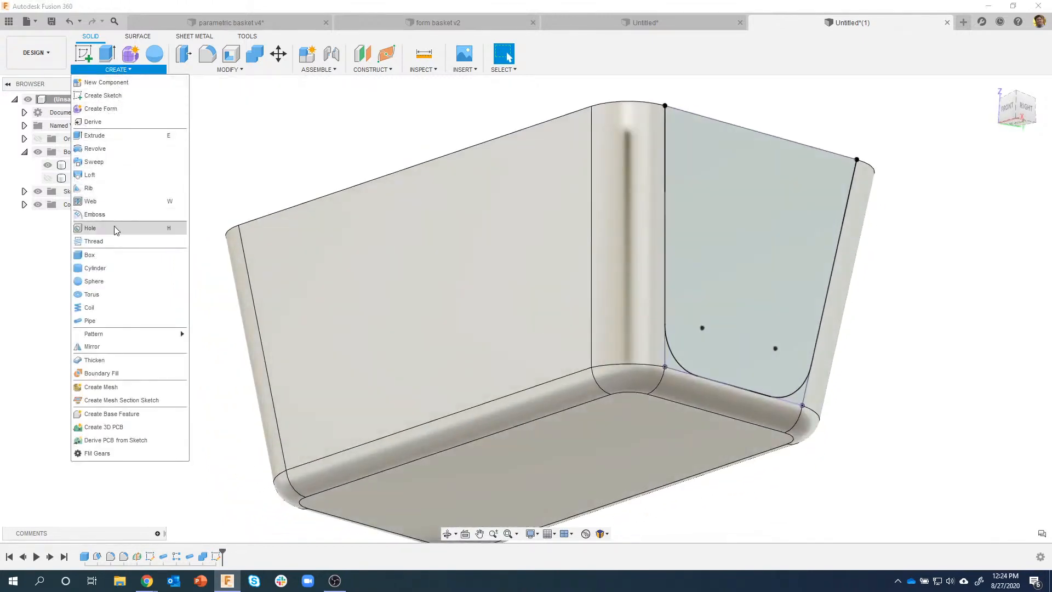
click(101, 323)
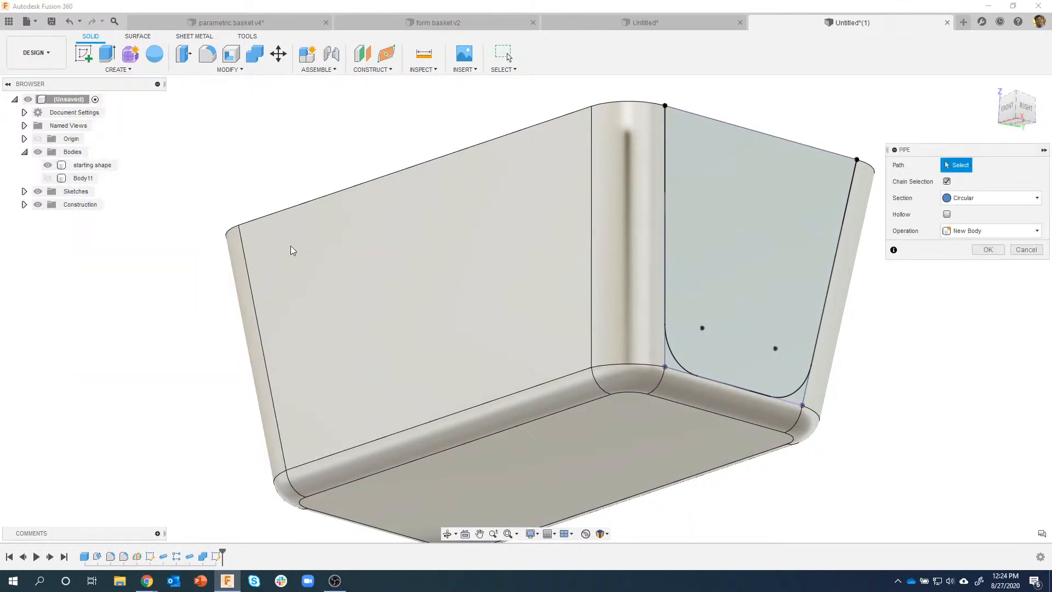
middle_drag(291, 249, 418, 239)
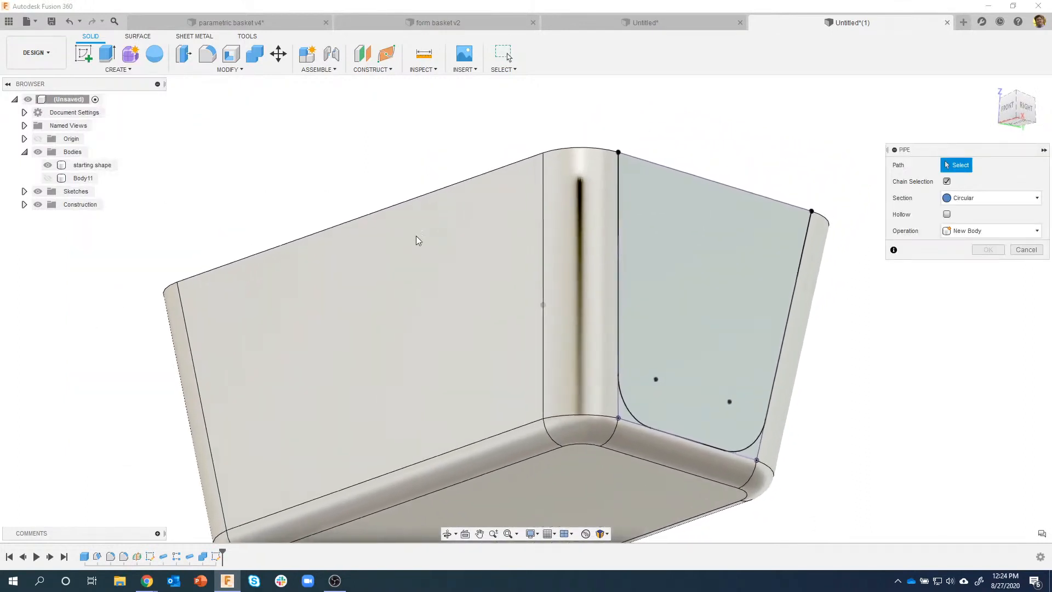
click(619, 406)
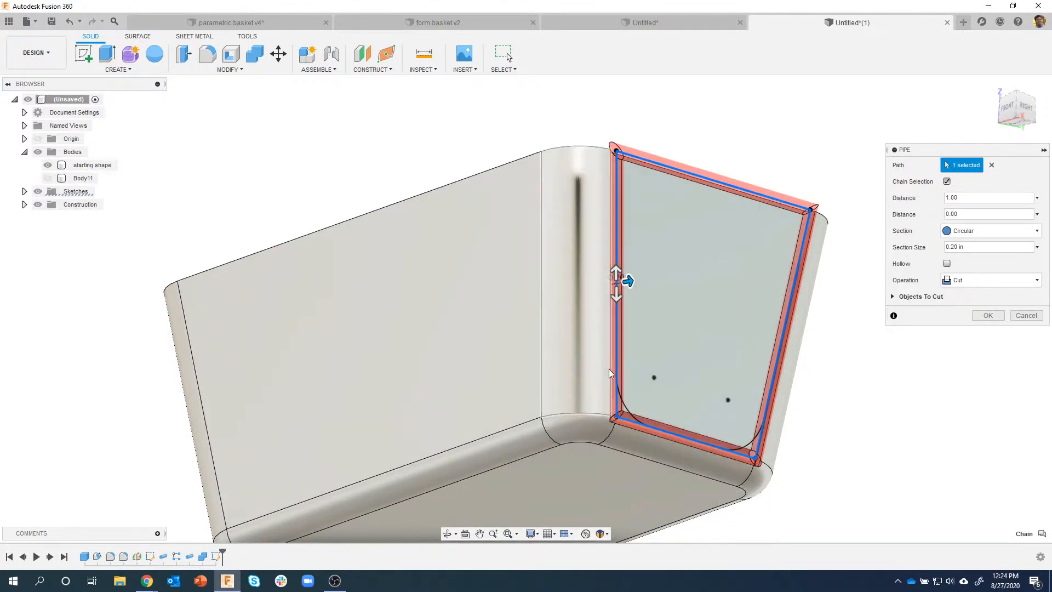
click(620, 347)
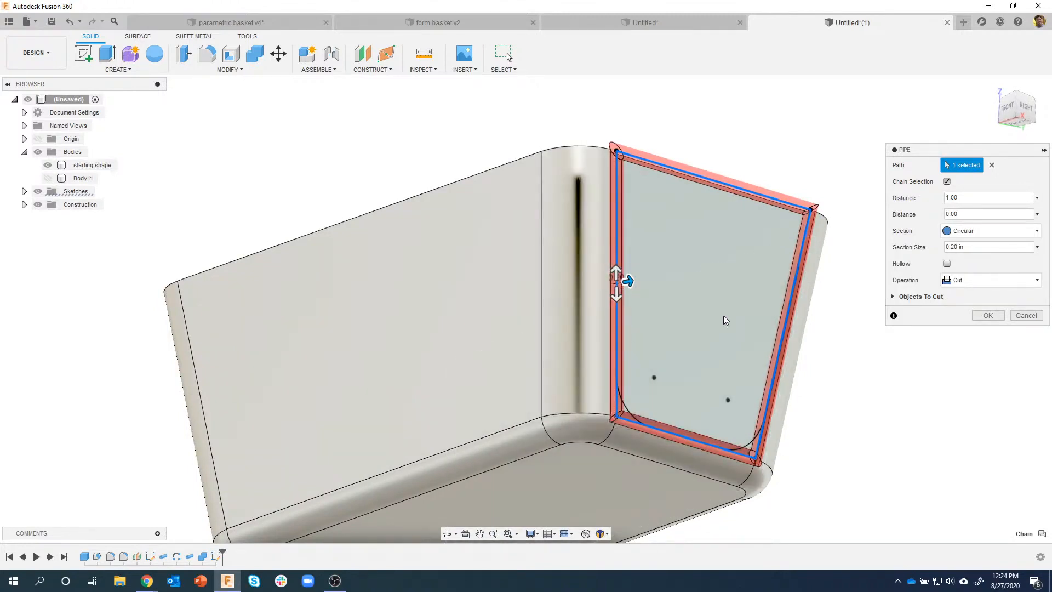
shift+middle_drag(725, 318, 729, 314)
click(991, 165)
shift+middle_drag(657, 230, 629, 217)
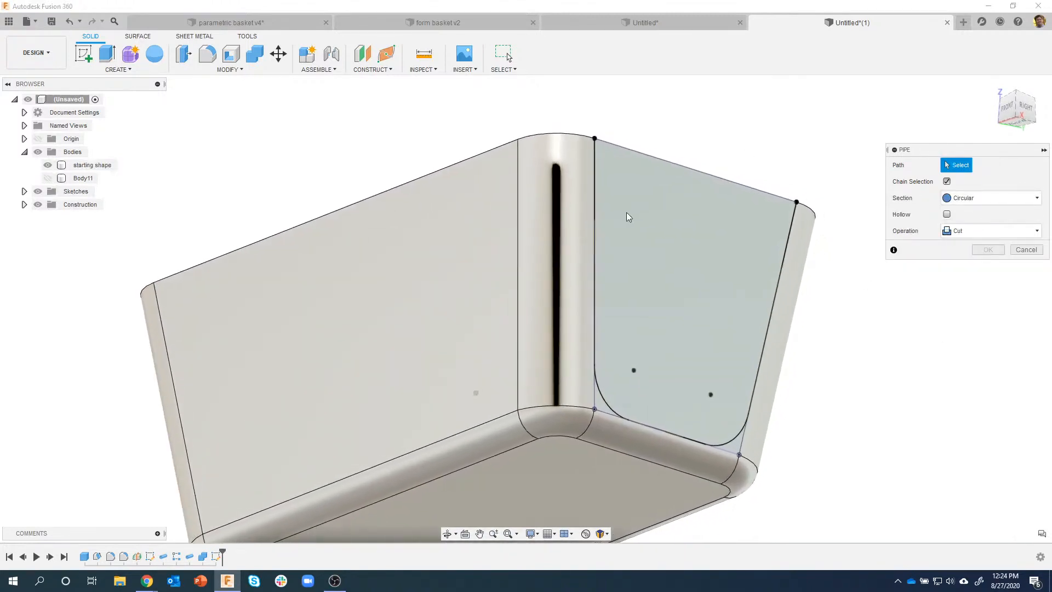
click(597, 218)
shift+middle_drag(862, 458, 610, 441)
shift+middle_drag(787, 147, 819, 232)
Step: Set the pipe's section size to 0.125 in and create it as a new body
drag(975, 231, 929, 240)
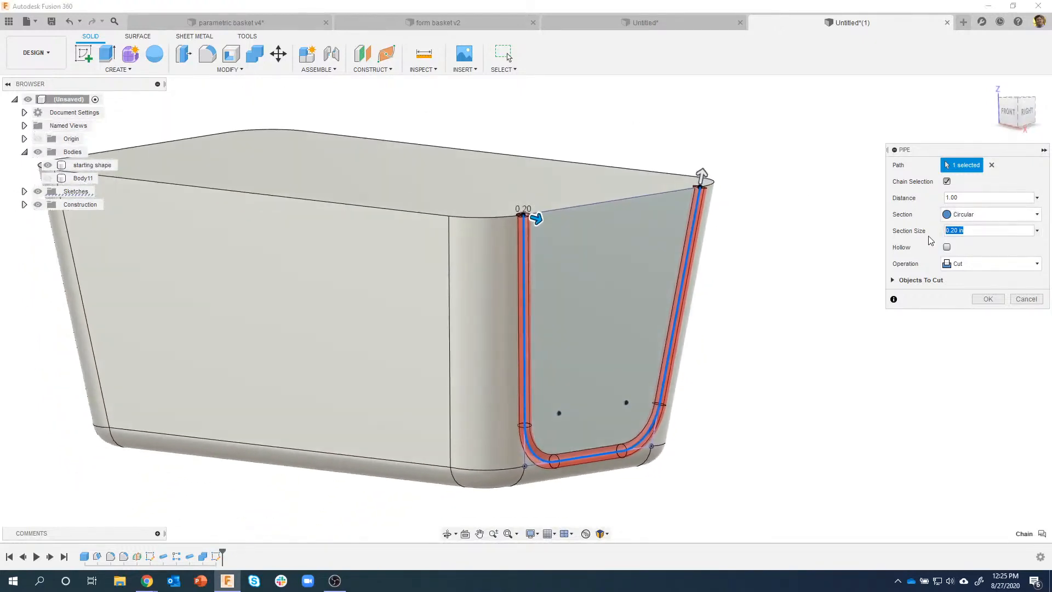
text(.125)
key(Return)
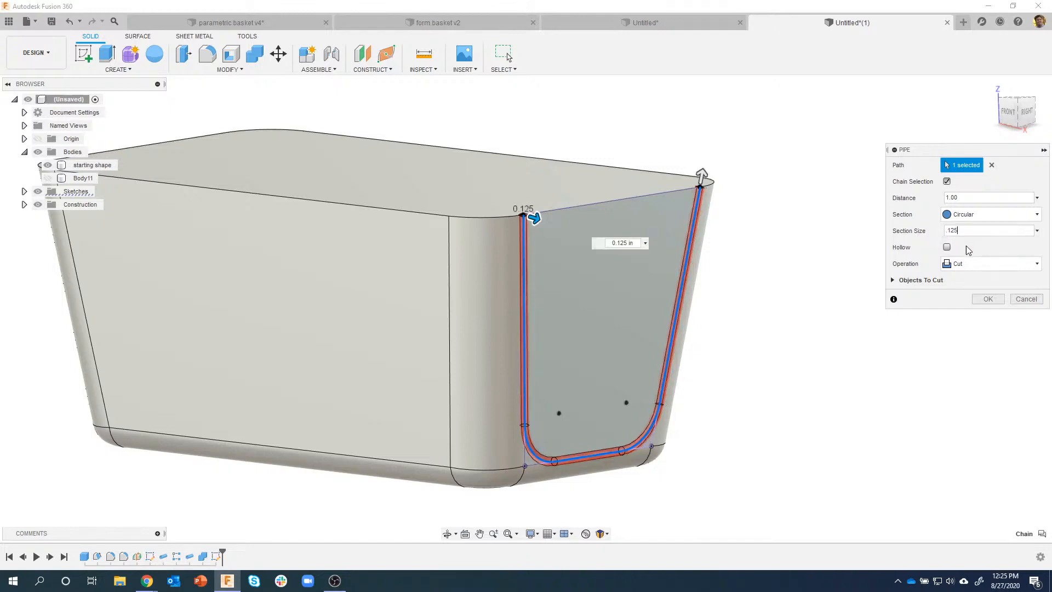
click(973, 264)
click(974, 317)
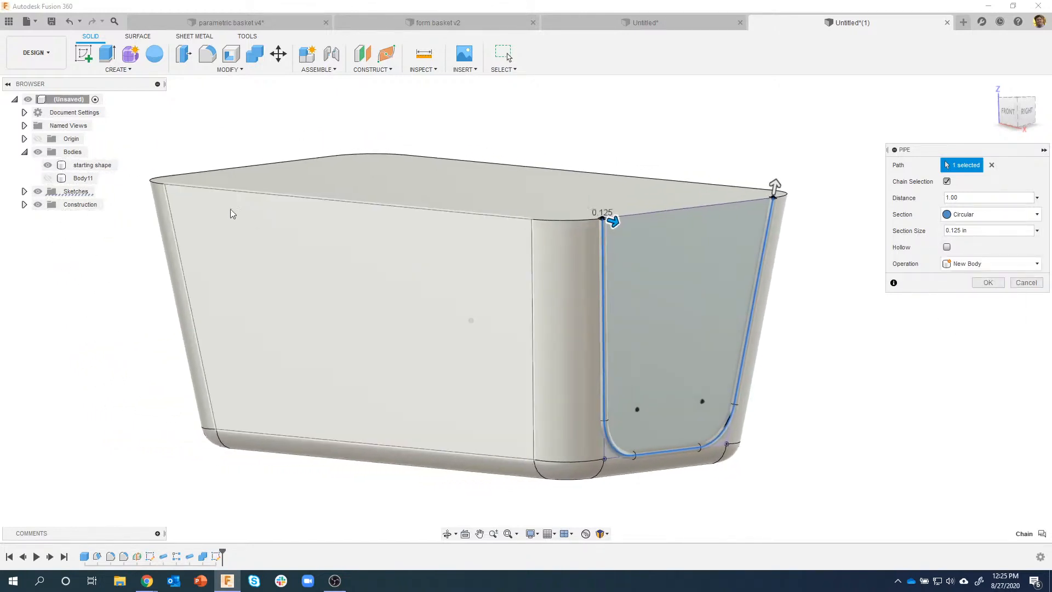
key(Return)
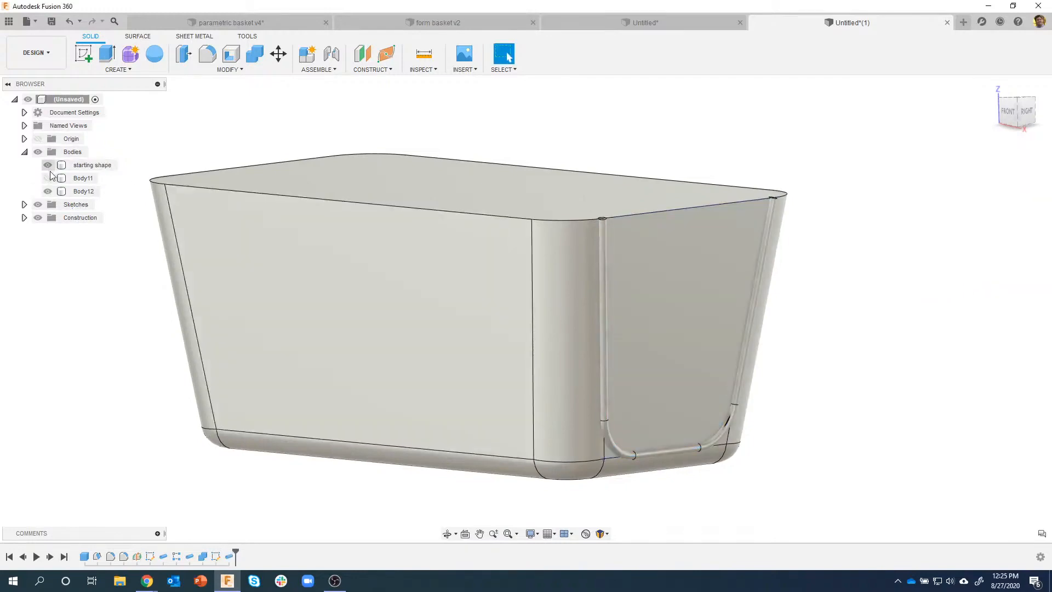
Step: Show the wire basket body and hide the starting shape body
click(48, 178)
click(48, 165)
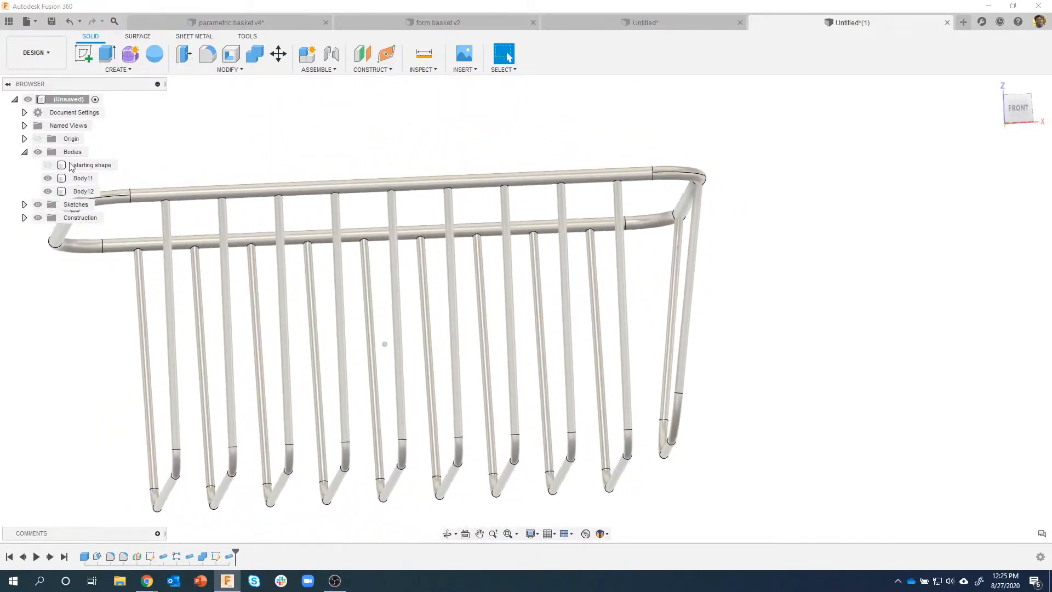
click(47, 165)
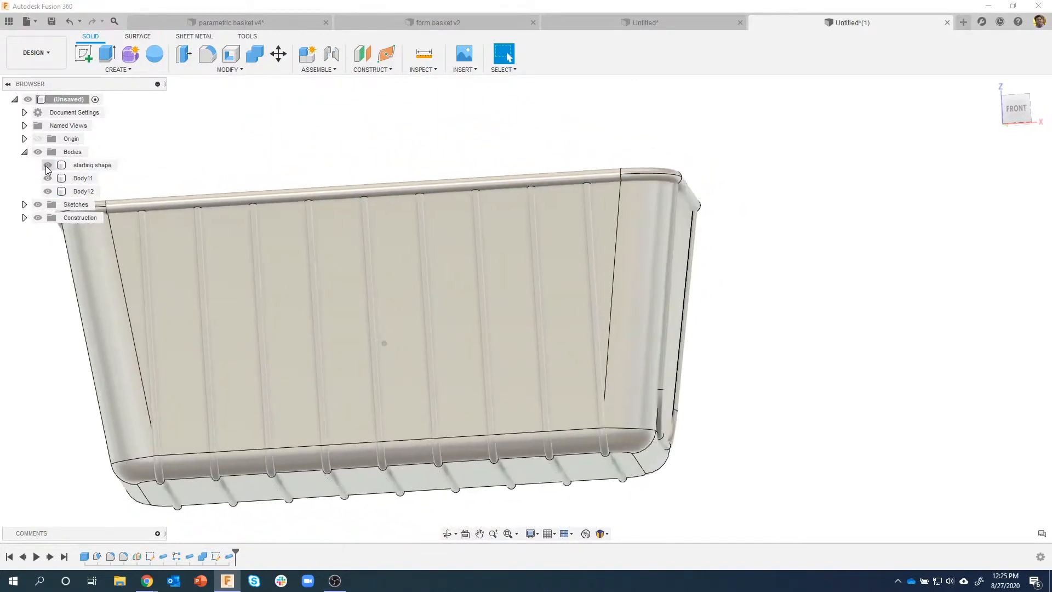
click(48, 165)
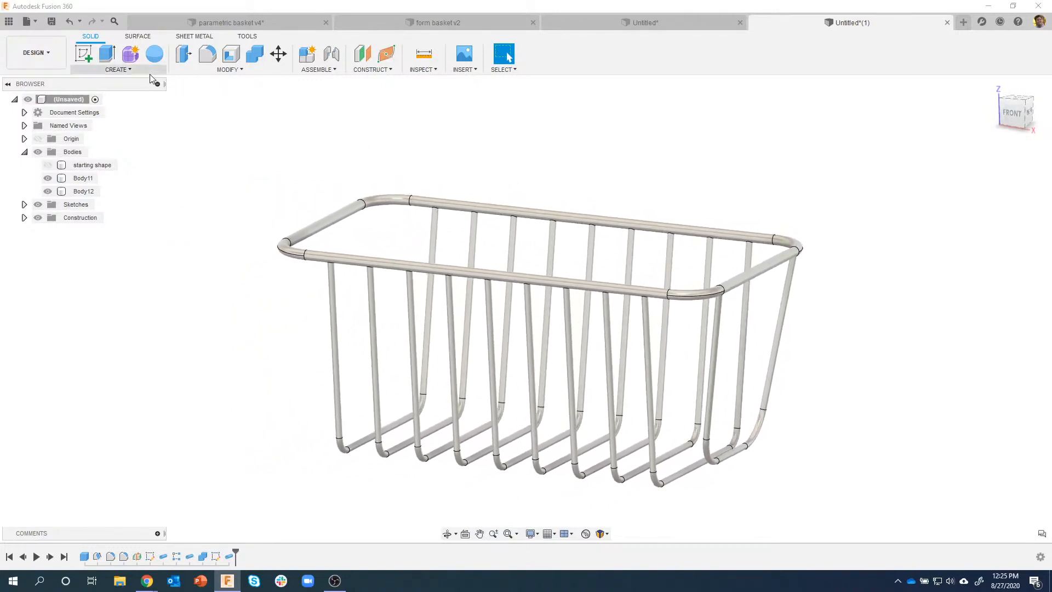
Step: Set up a mirror of bodies with the U-shaped end wire as the object
click(142, 70)
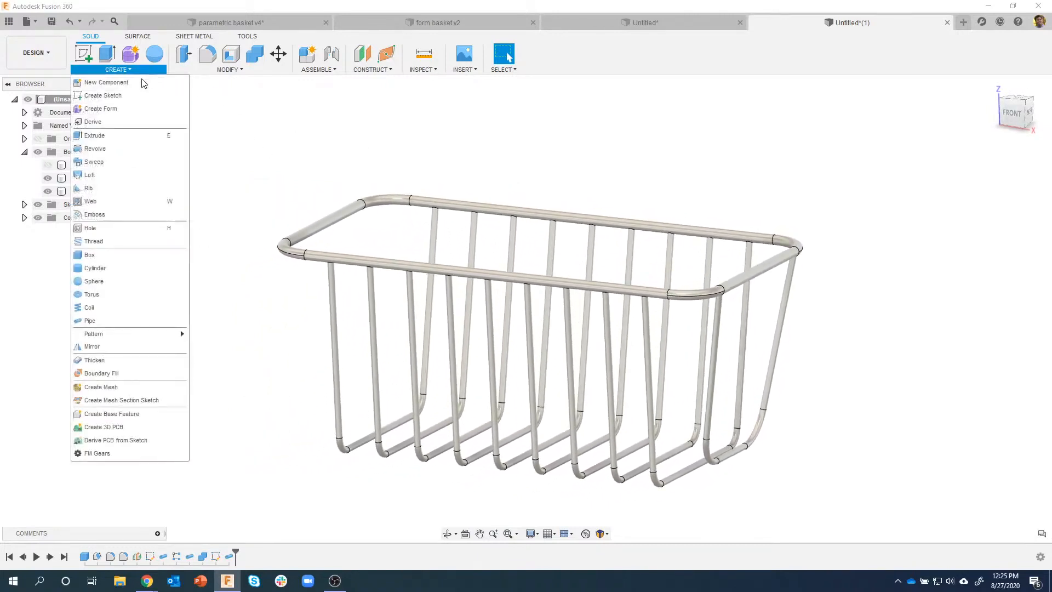
click(111, 347)
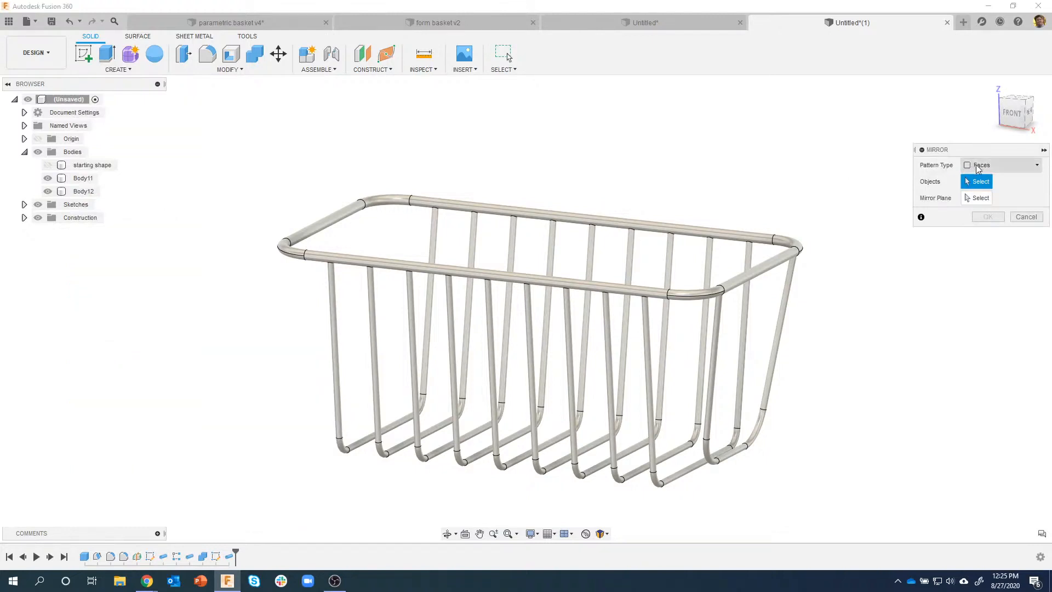
click(979, 166)
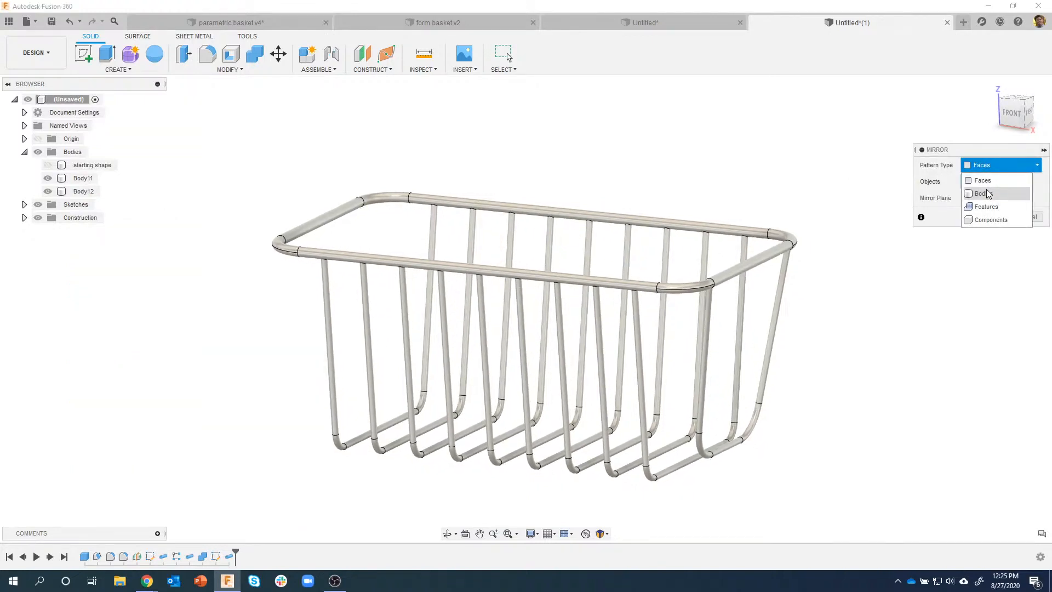
click(988, 194)
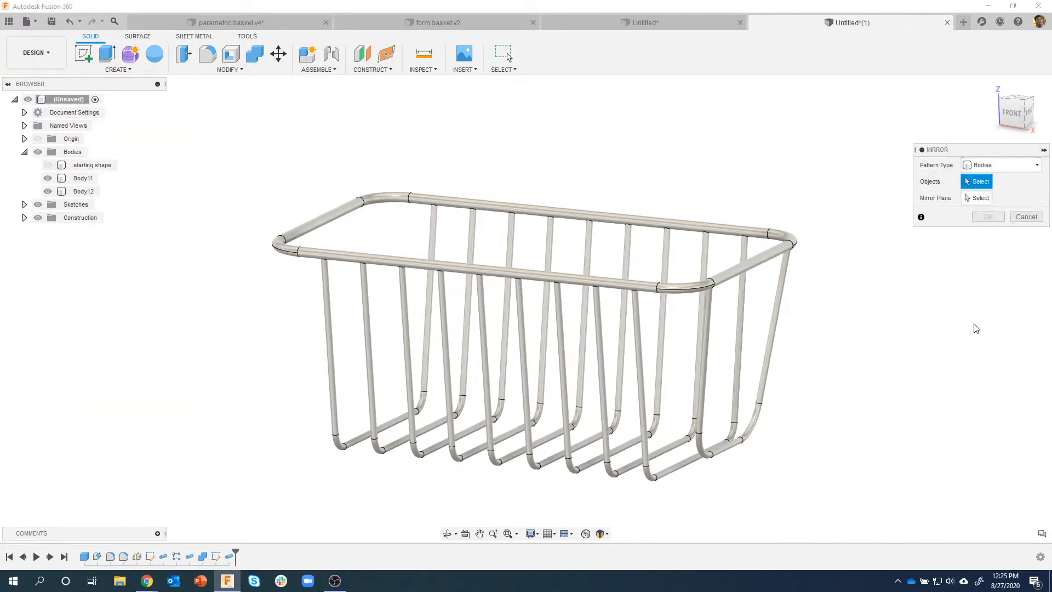
click(779, 305)
shift+middle_drag(838, 378, 939, 237)
Step: Mirror the end wire across the construction plane Plane1 to the basket's opposite end and hide the plane
click(978, 198)
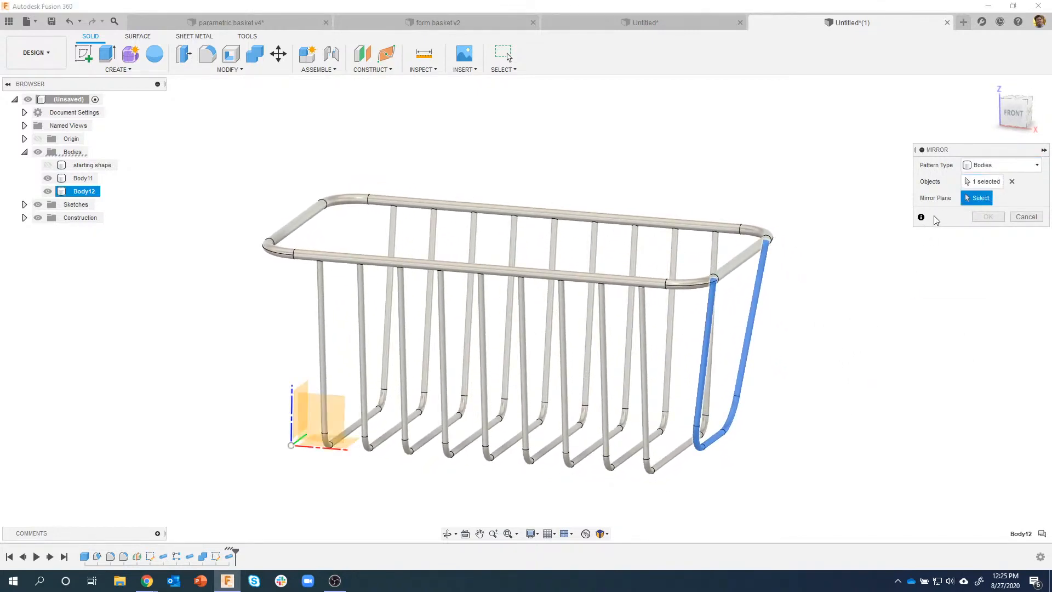
shift+middle_drag(591, 130, 664, 139)
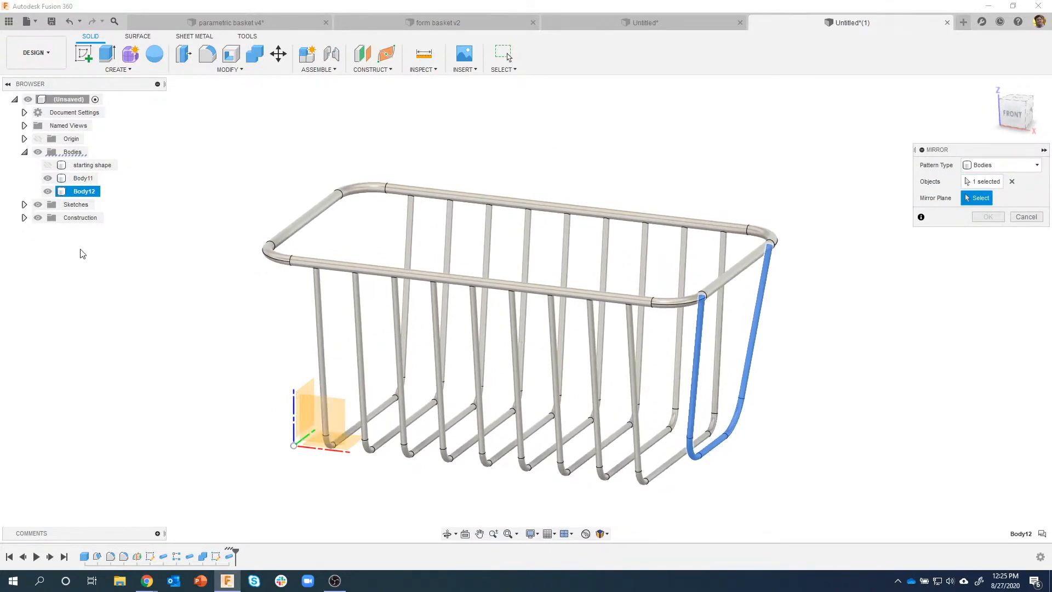
click(24, 217)
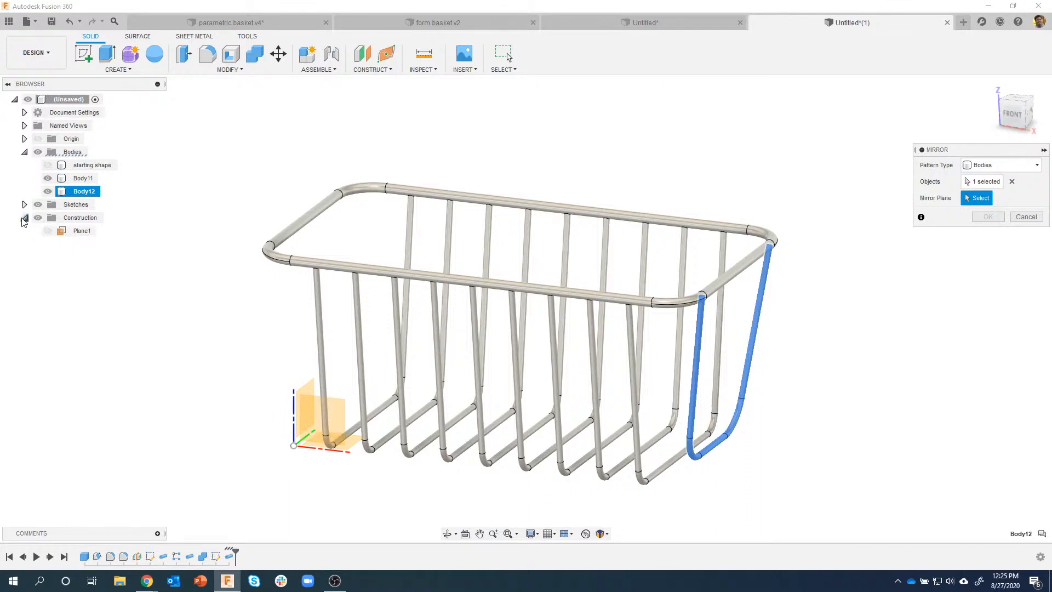
click(54, 231)
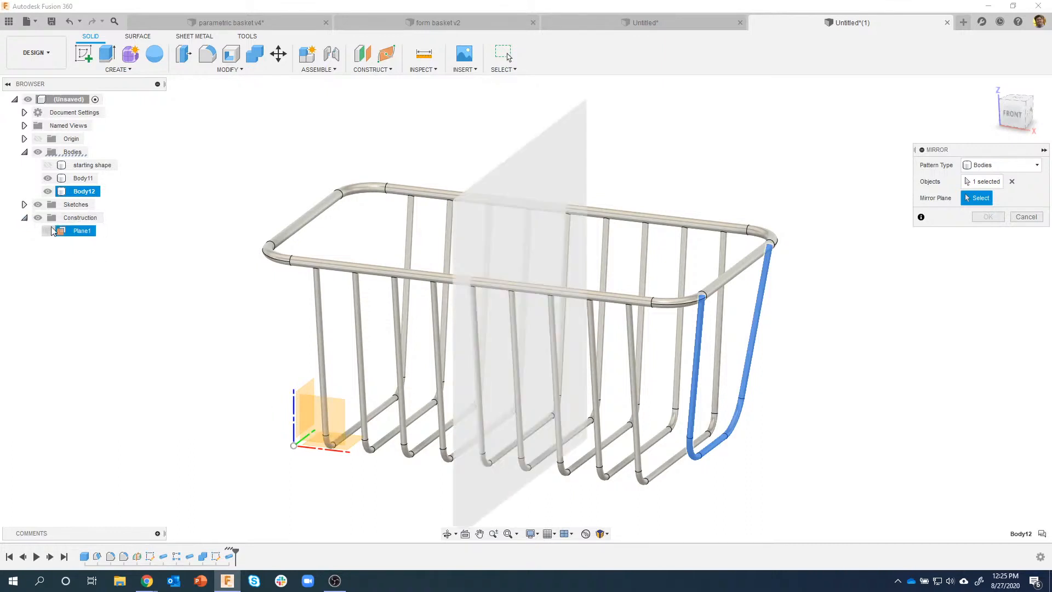
click(49, 231)
click(48, 231)
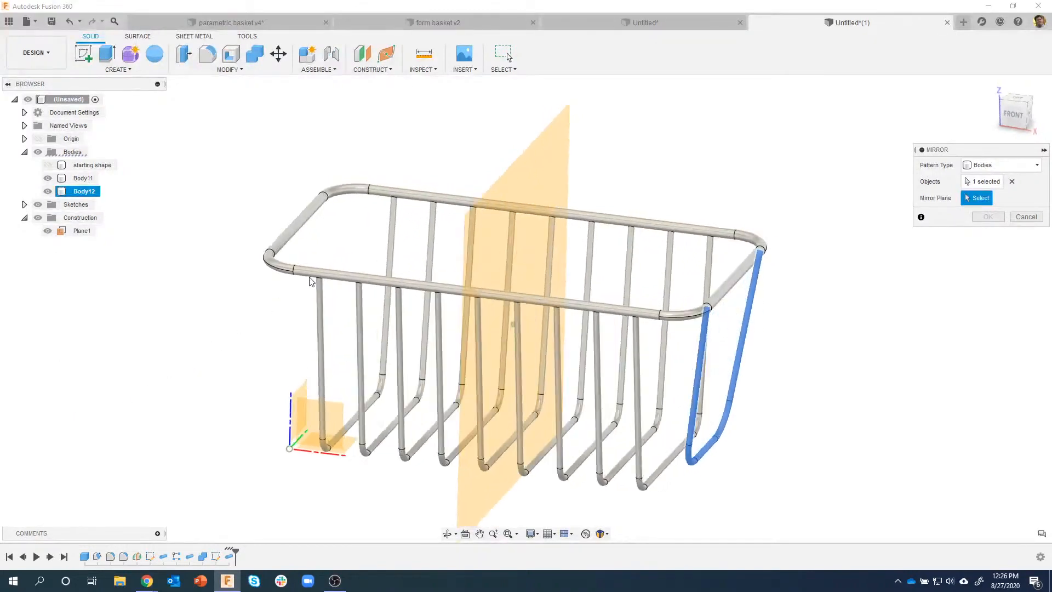
click(553, 157)
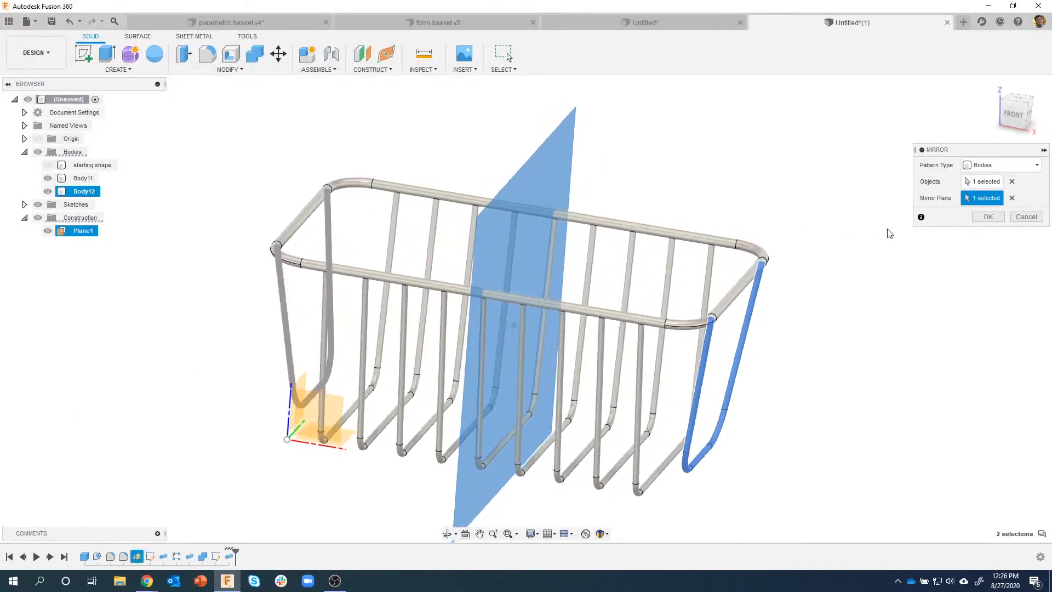
click(987, 217)
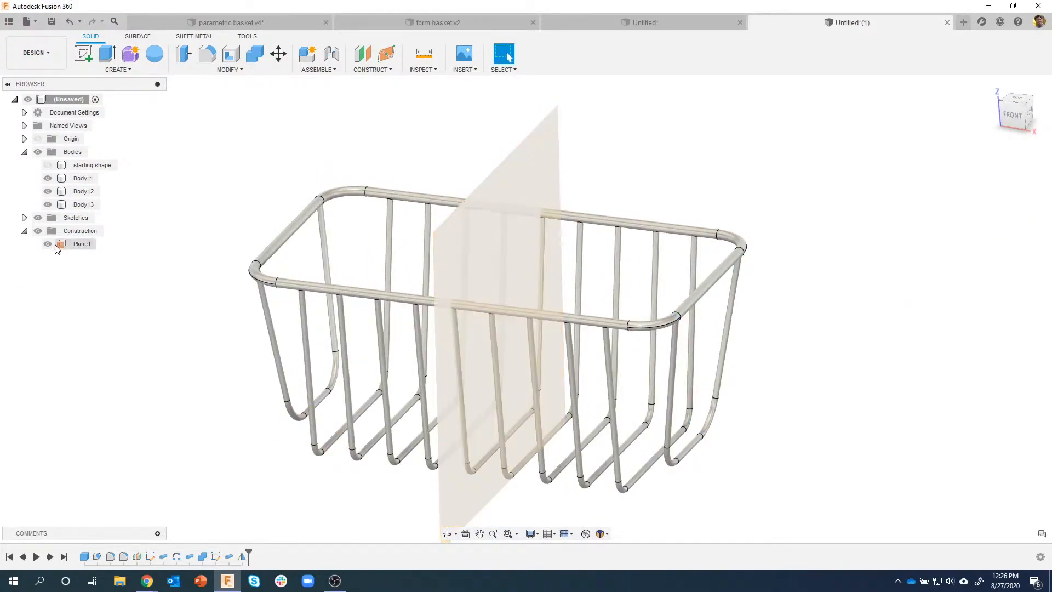
click(47, 244)
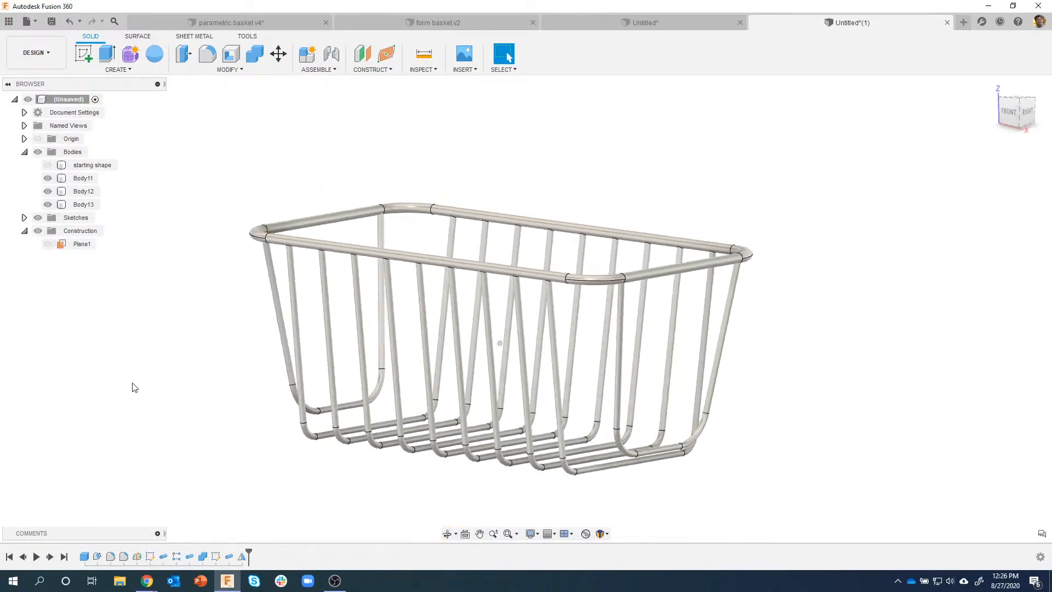
Step: Join the three basket wire bodies into a single body with Combine and rename it Basket
click(254, 54)
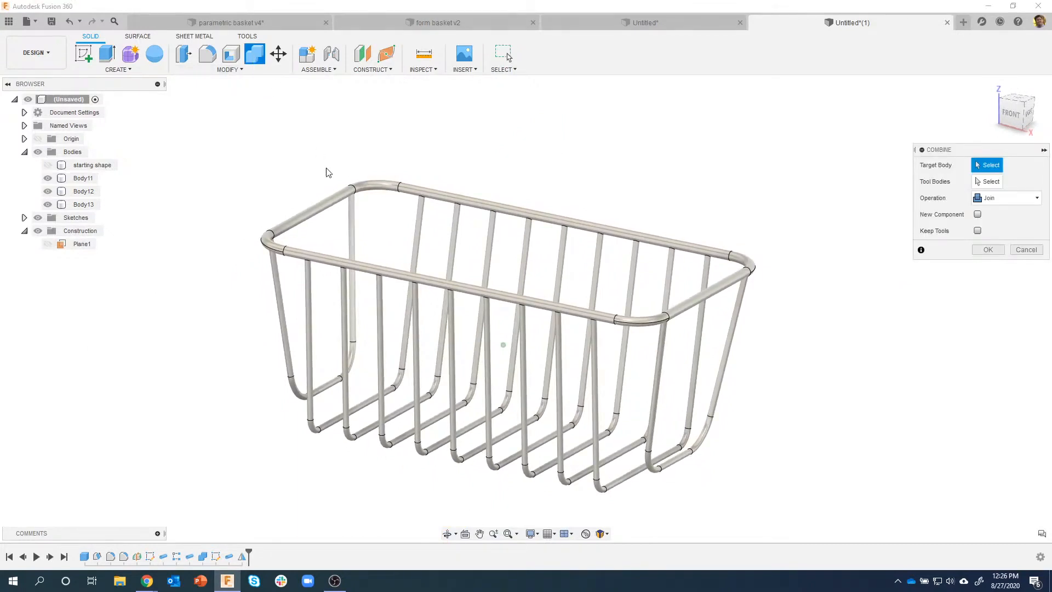
click(294, 251)
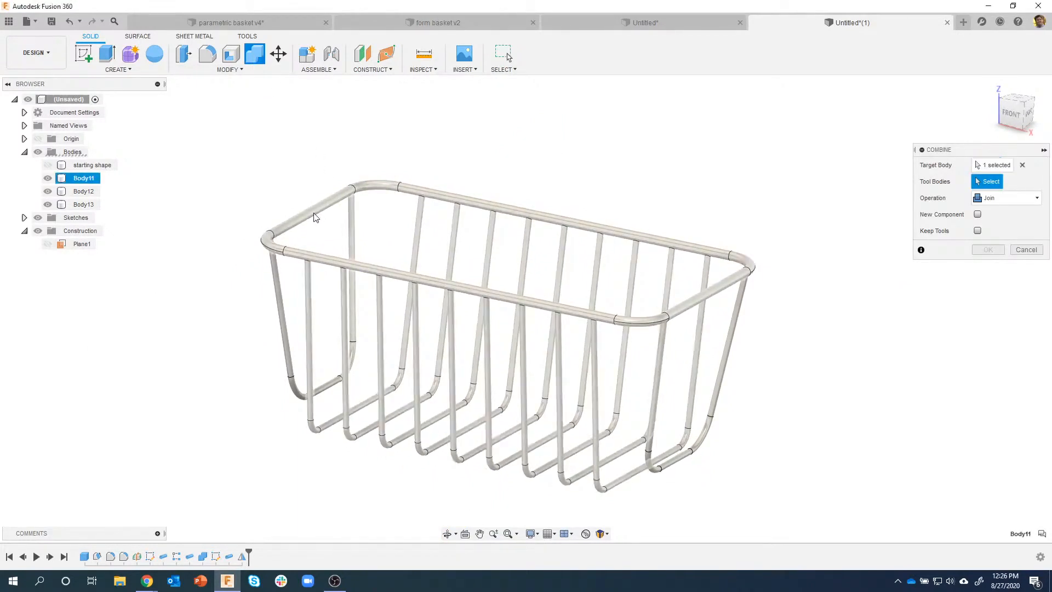
click(280, 277)
click(749, 304)
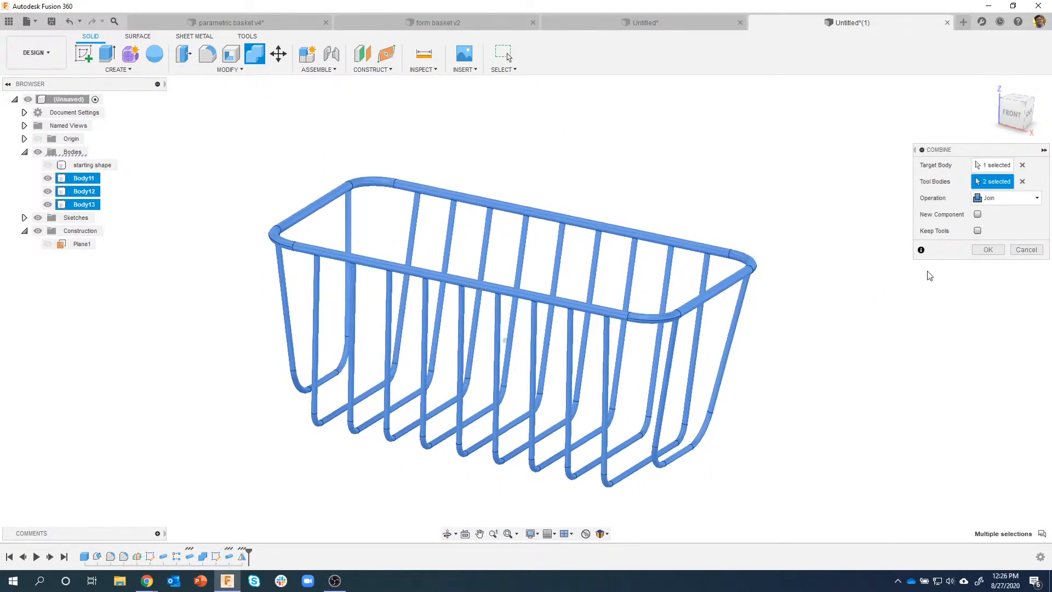
click(988, 249)
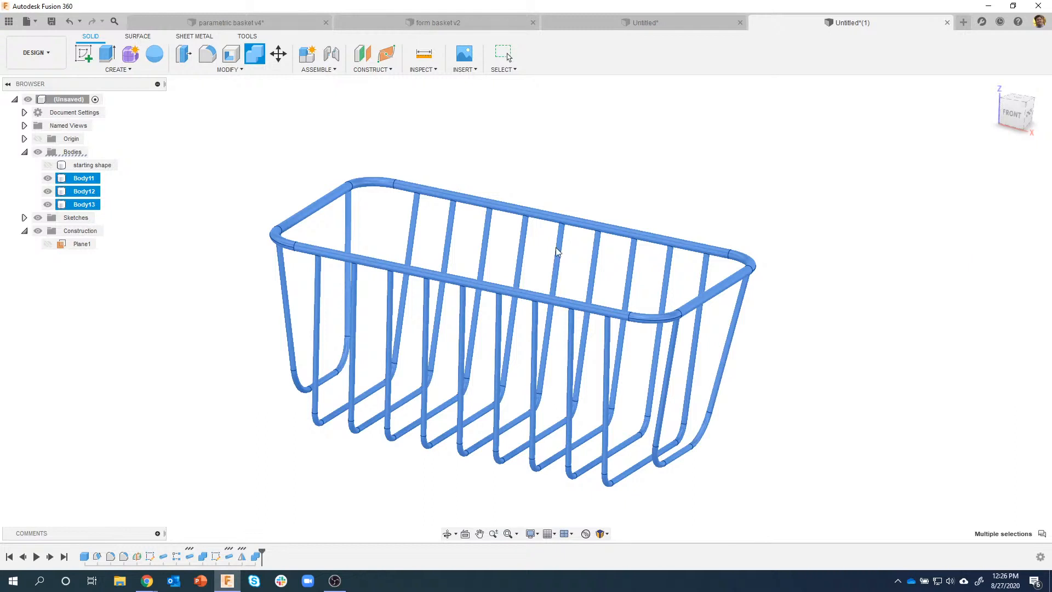
double_click(82, 178)
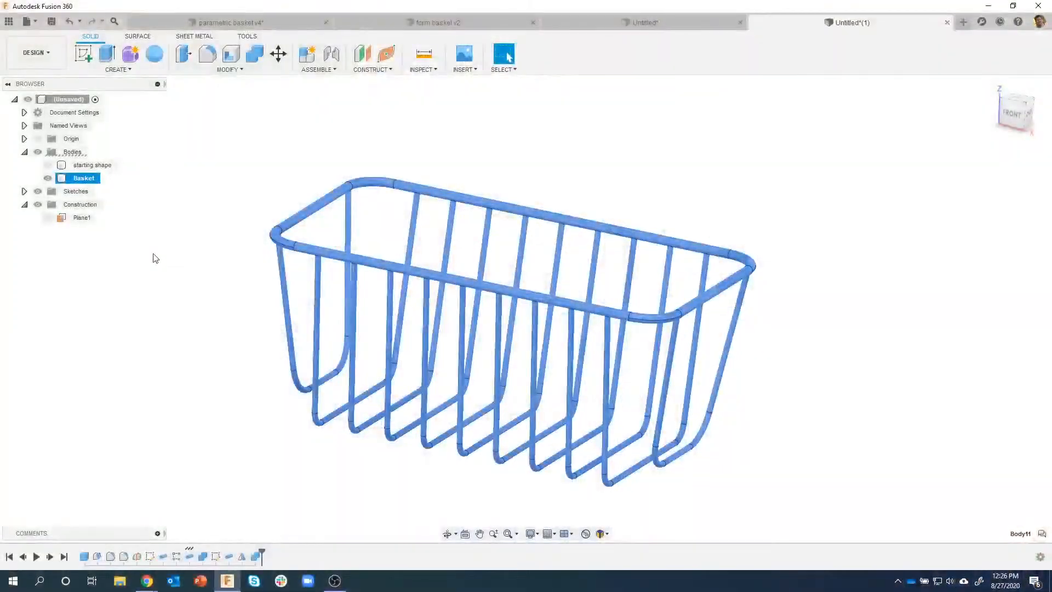
click(489, 160)
Step: Show the starting shape body and start a sketch on its long back side face
click(62, 165)
click(48, 165)
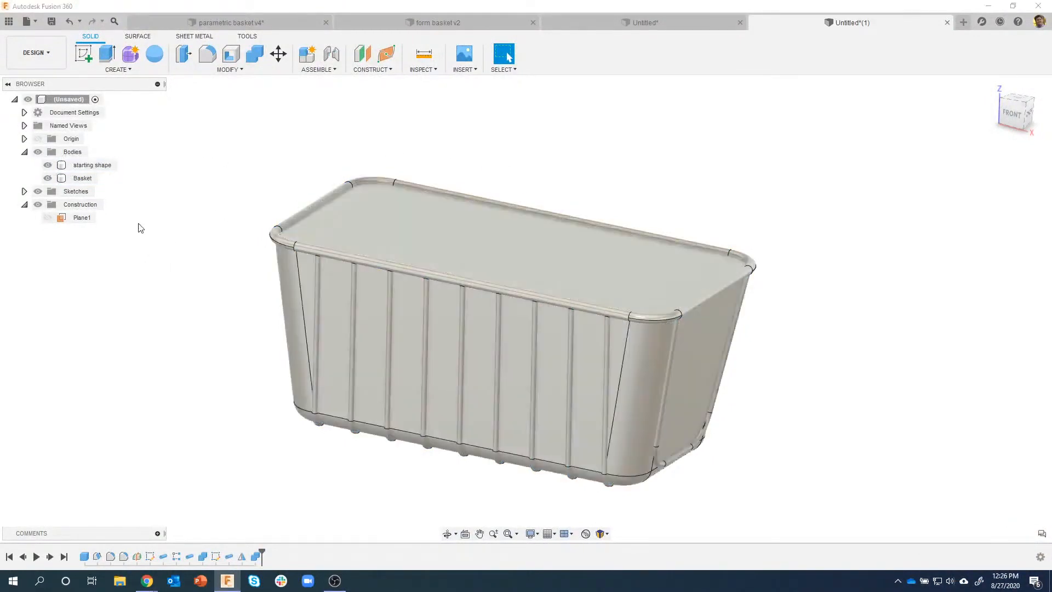
shift+middle_drag(188, 392, 543, 295)
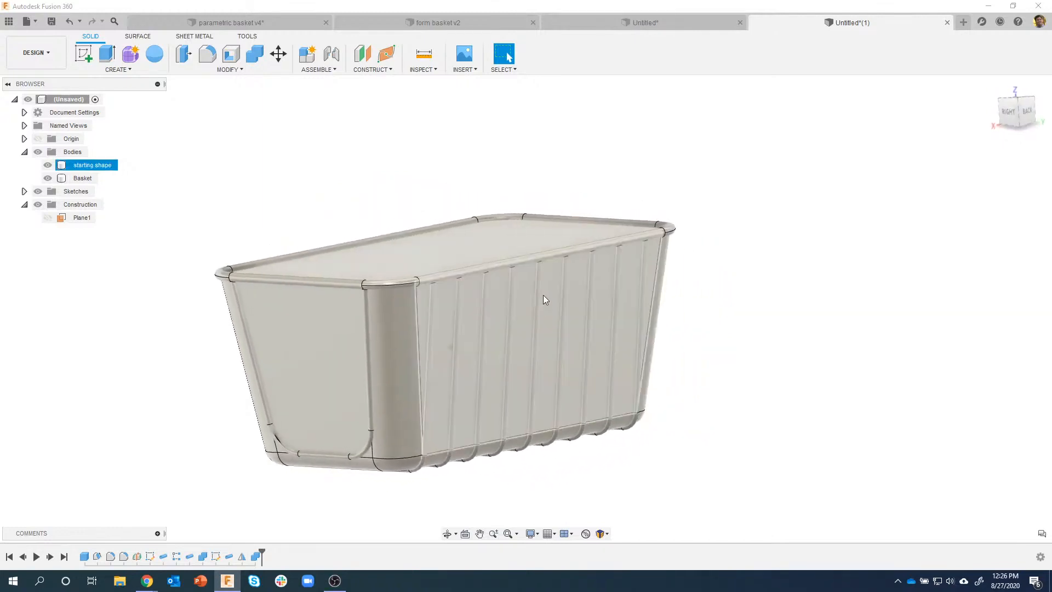
click(549, 284)
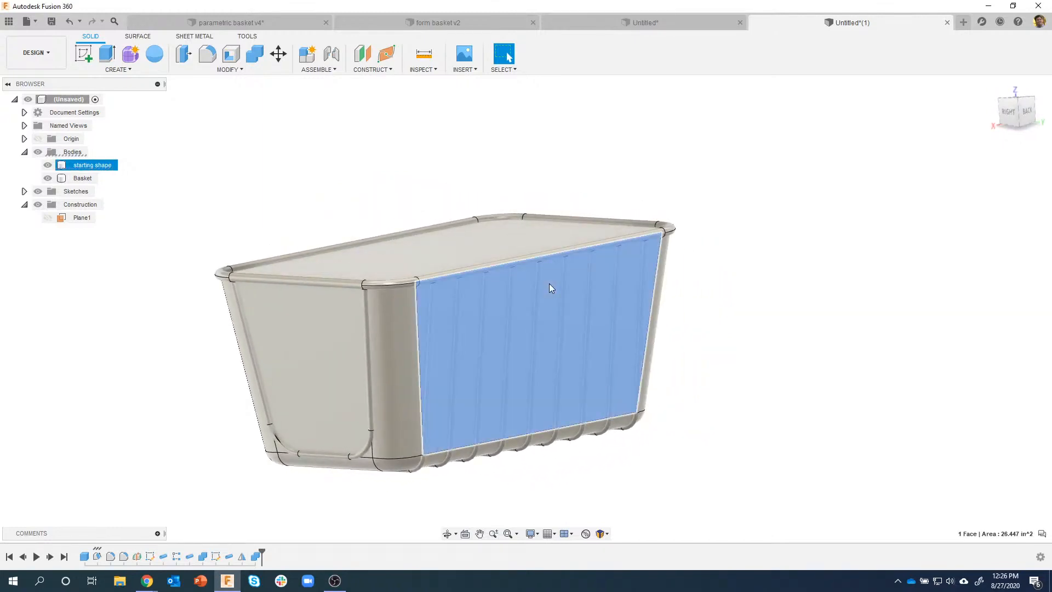
right_click(549, 285)
click(542, 341)
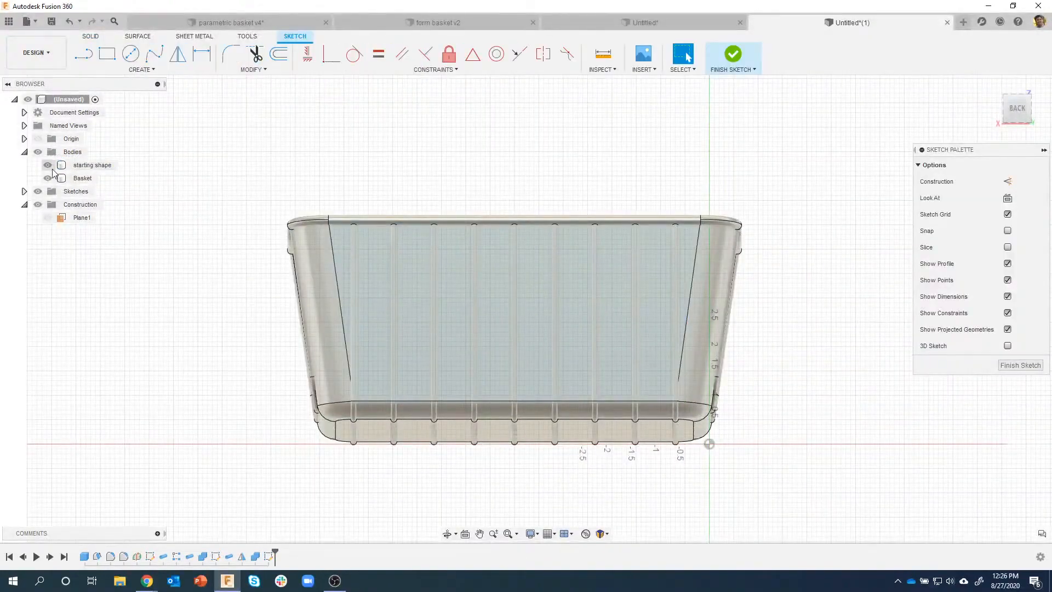
Step: Hide the Basket body and sketch a 1 in diameter circle above the starting shape's top edge
click(48, 178)
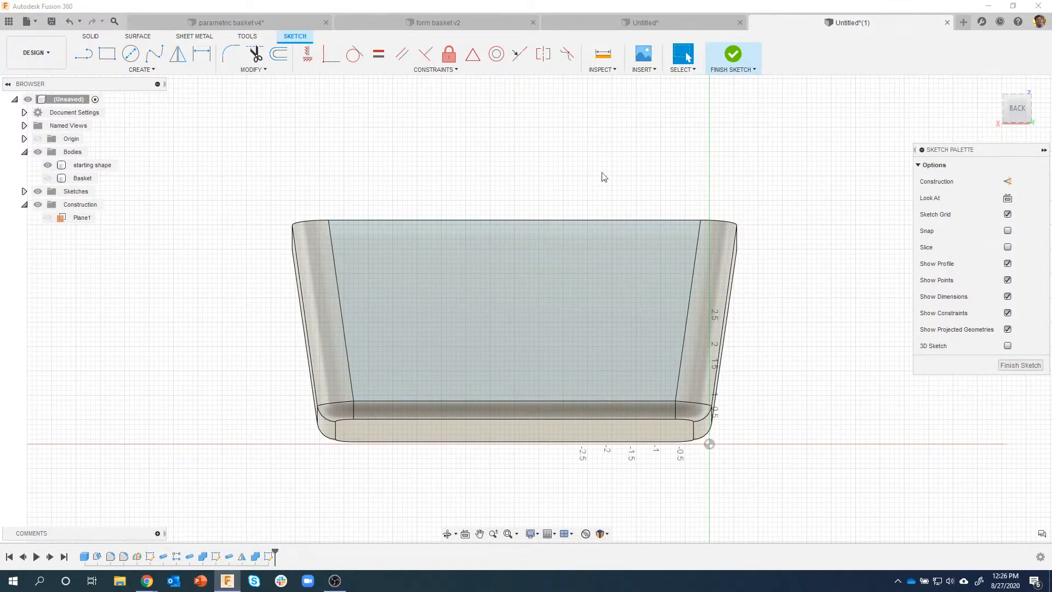
scroll(603, 176, up, 5)
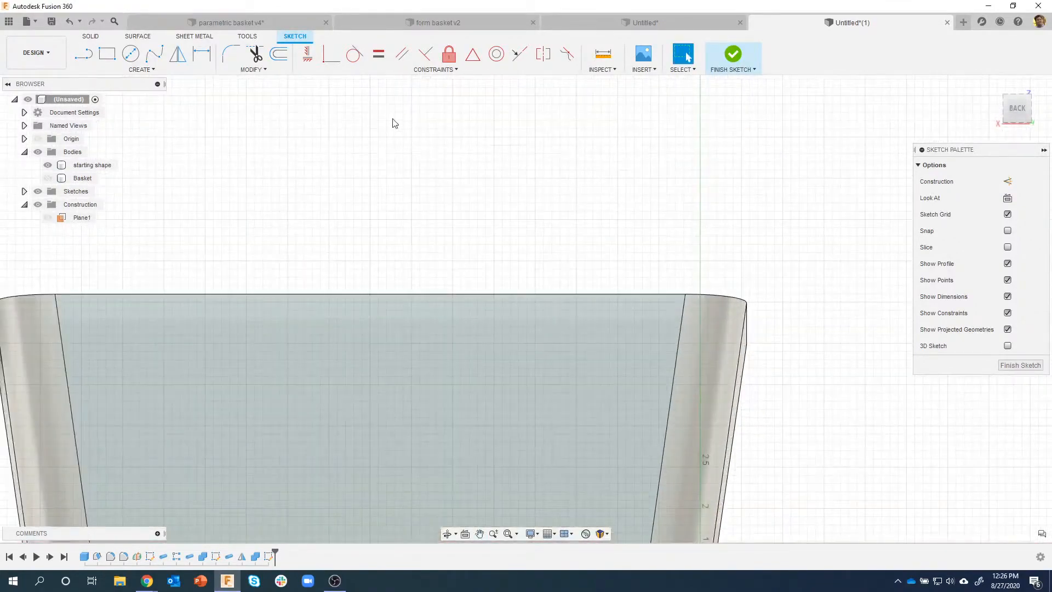
key(c)
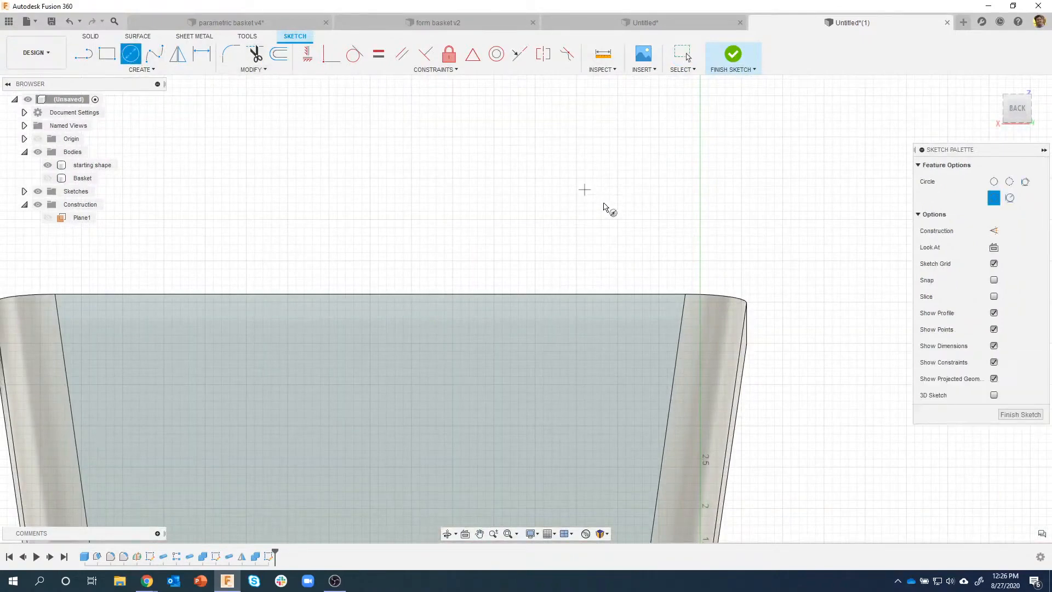
text(1)
key(Return)
key(Escape)
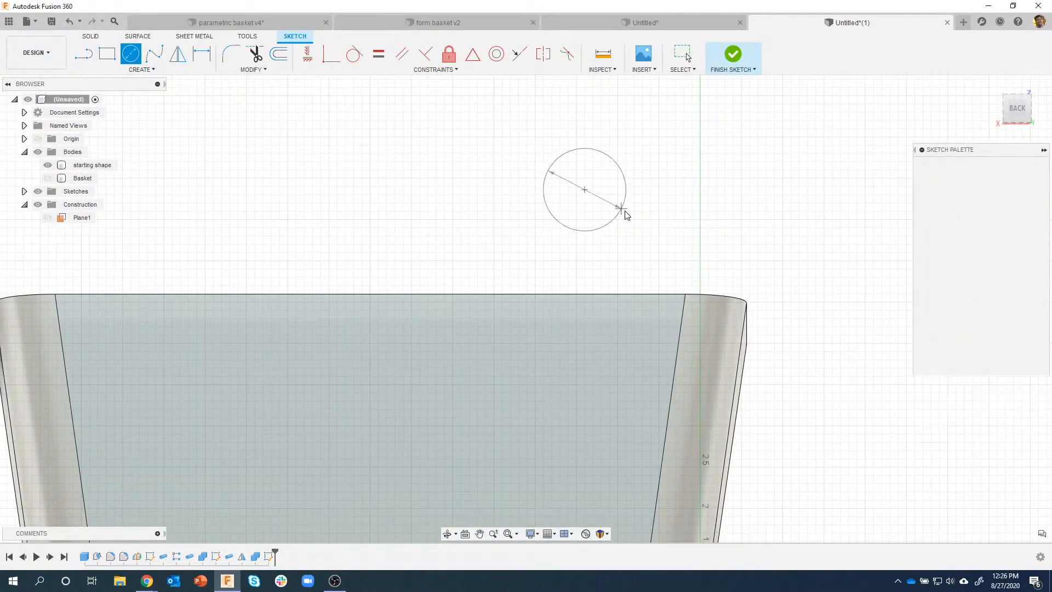
Step: Show the Basket body again and sketch a rectangle about 0.64 in tall from below the circle down to the starting shape's top edge
click(107, 53)
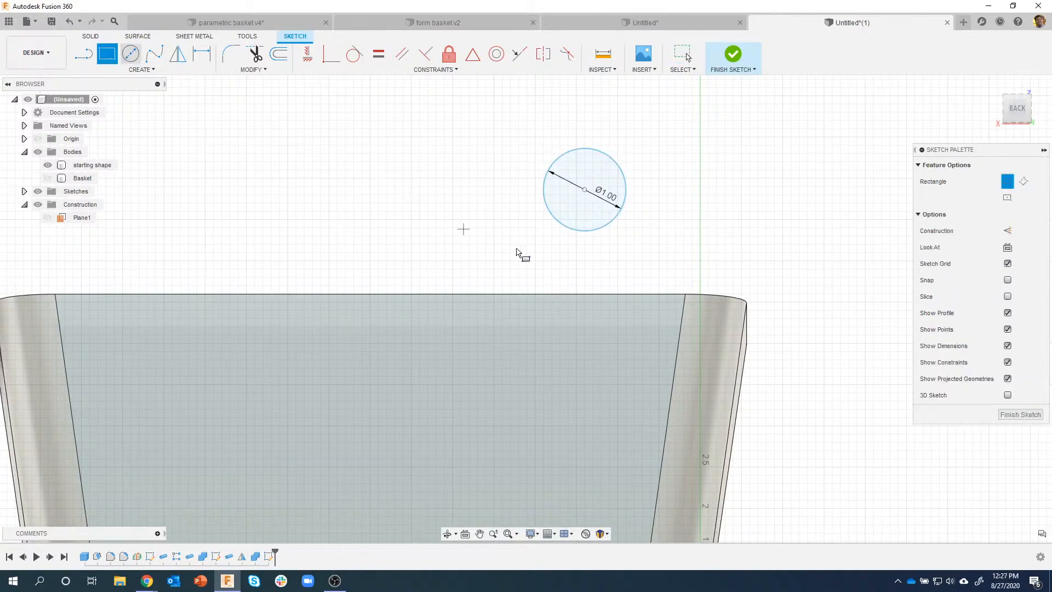
click(555, 243)
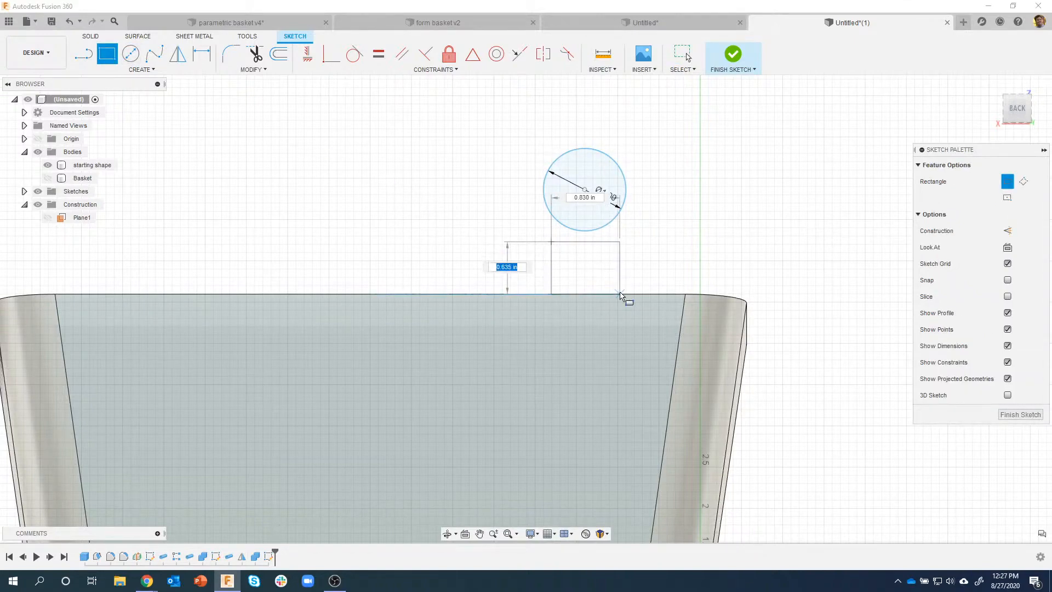
click(48, 178)
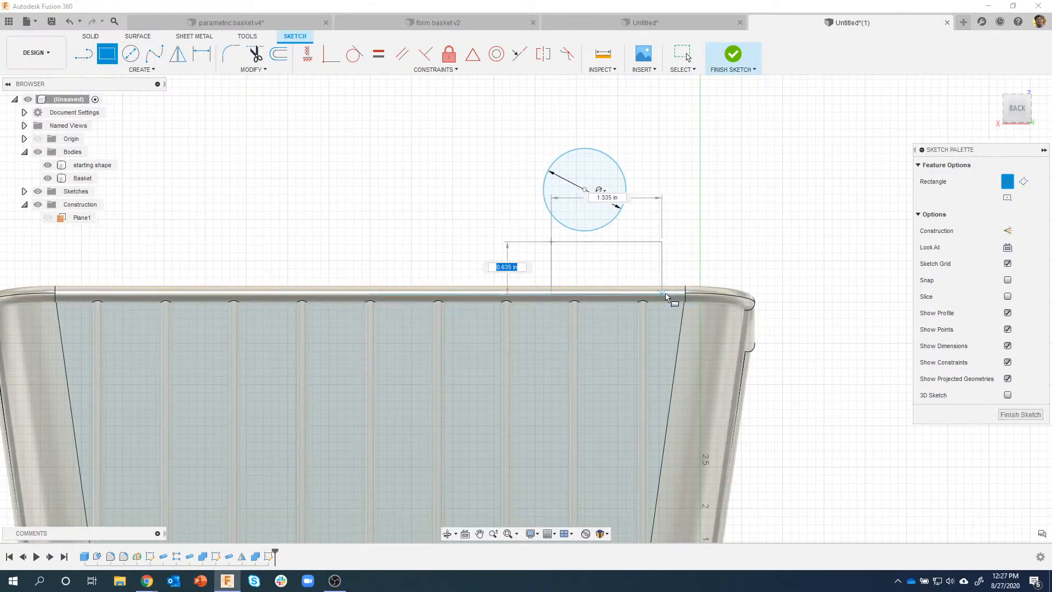
click(606, 296)
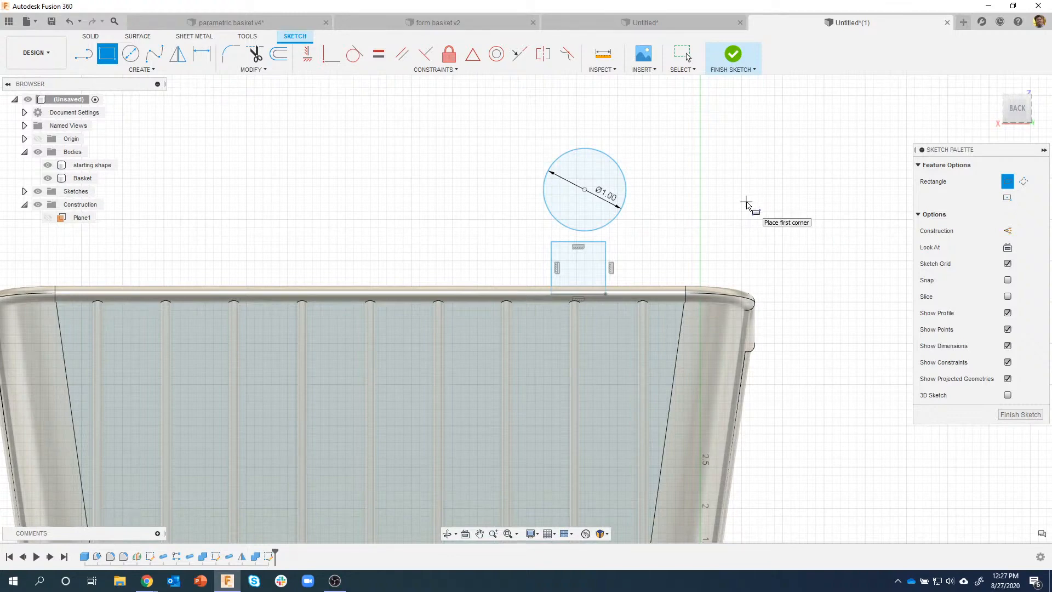
Step: Constrain both upper corners of the rectangle coincident with the circle
click(330, 54)
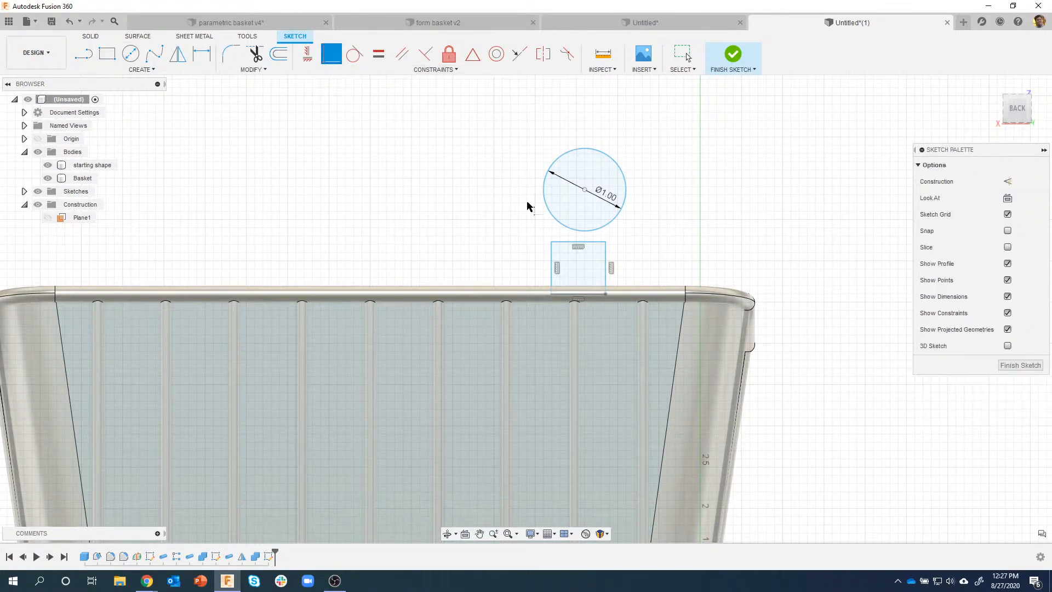
click(553, 242)
click(558, 222)
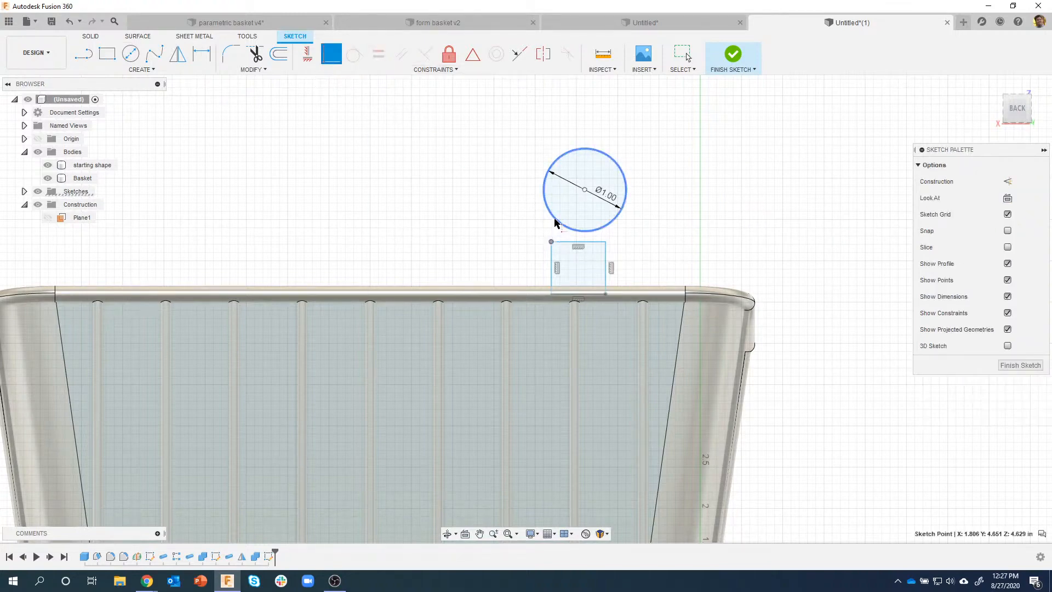
click(606, 251)
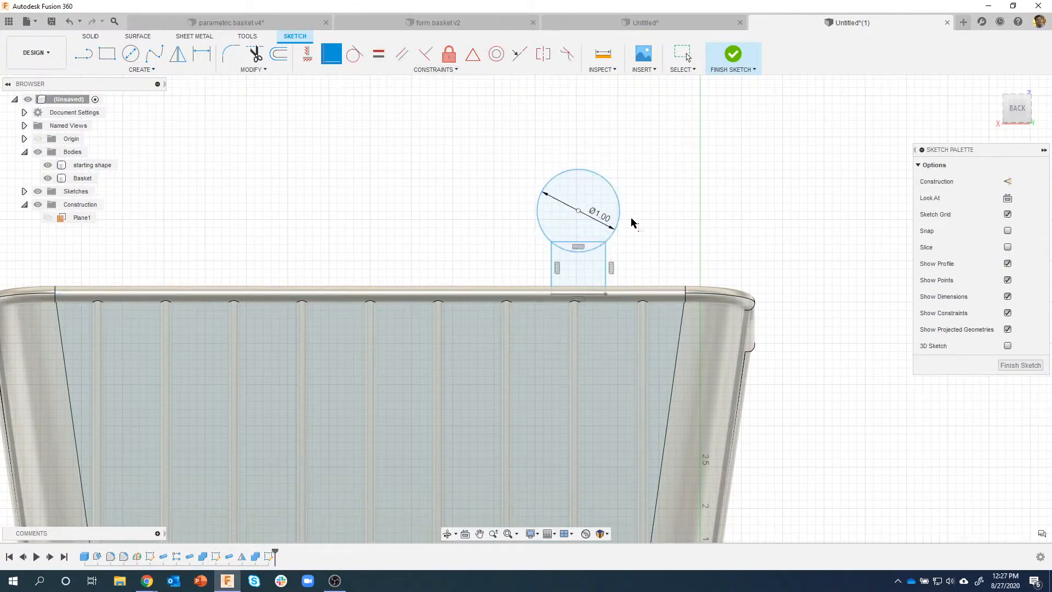
Step: Trim the rectangle's upper line and the circle's lower arc to merge both shapes into one keyhole outline
scroll(633, 222, up, 5)
middle_drag(665, 205, 601, 217)
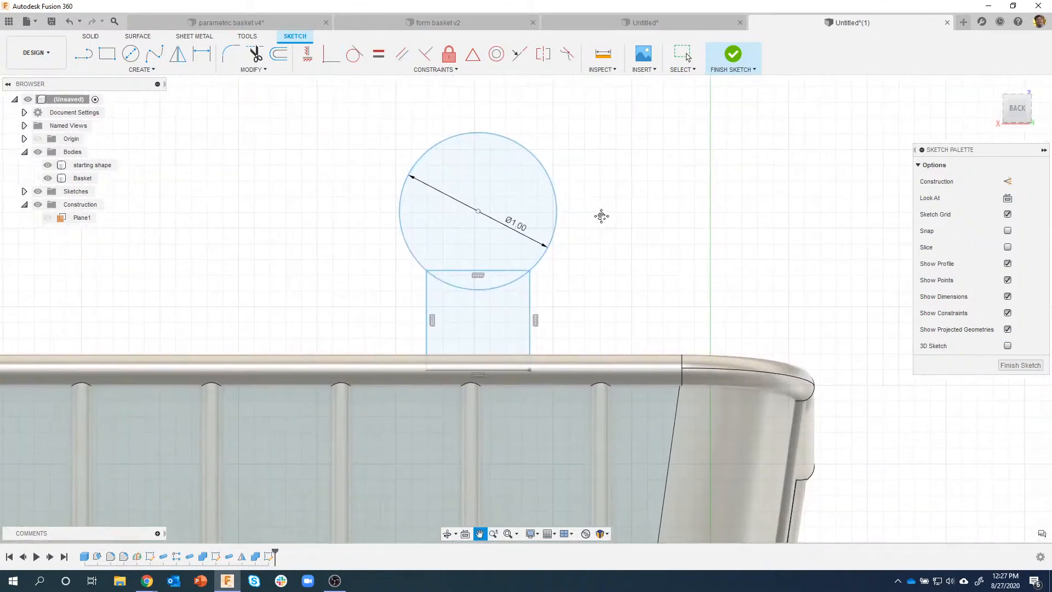
key(t)
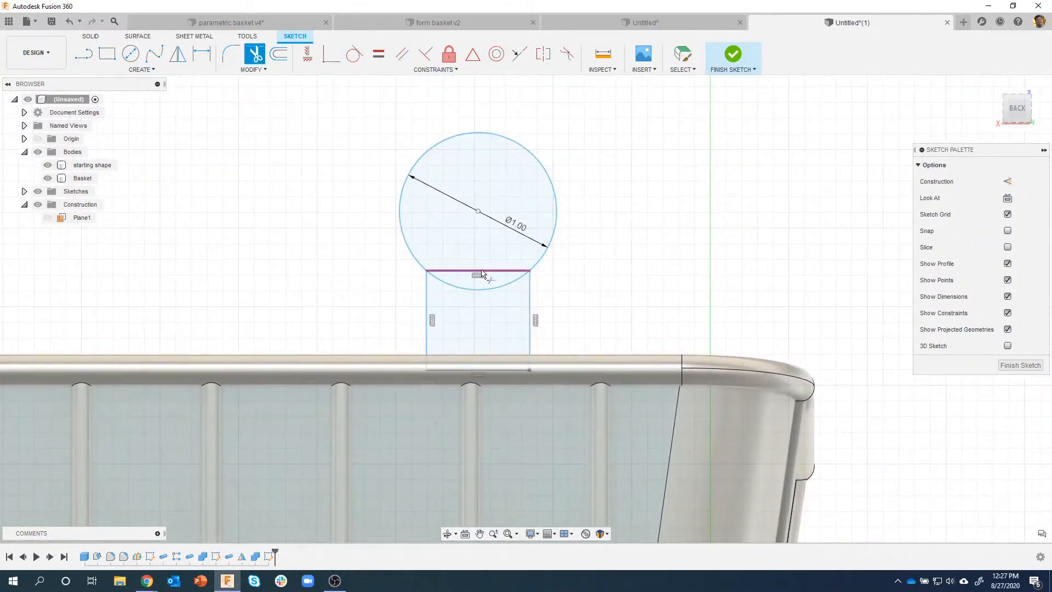
click(481, 281)
click(457, 289)
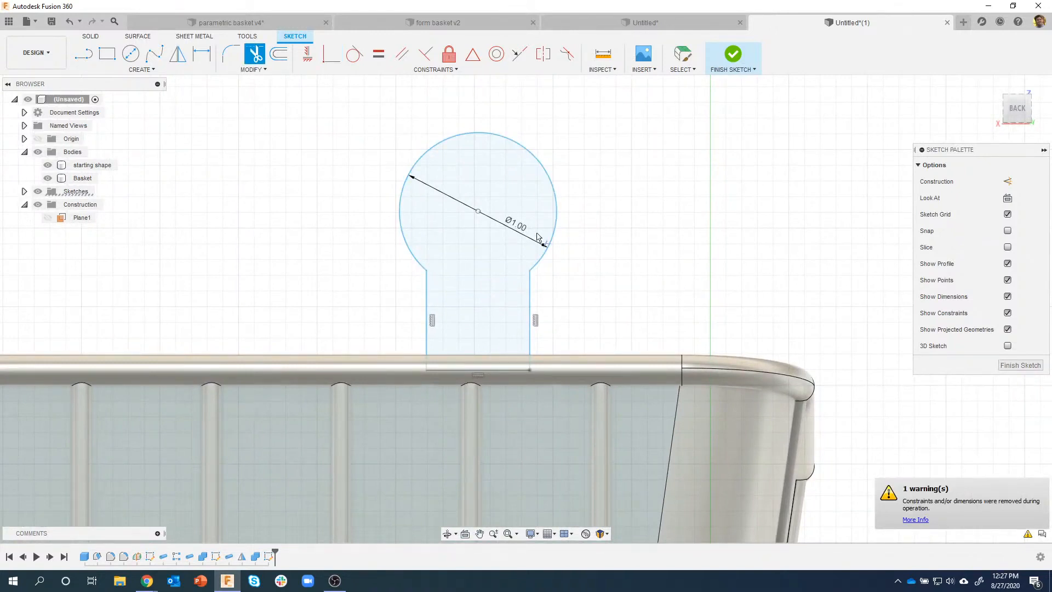
Step: Fillet both corners where the circle meets the rectangle's vertical sides with a 0.2 in radius
click(231, 54)
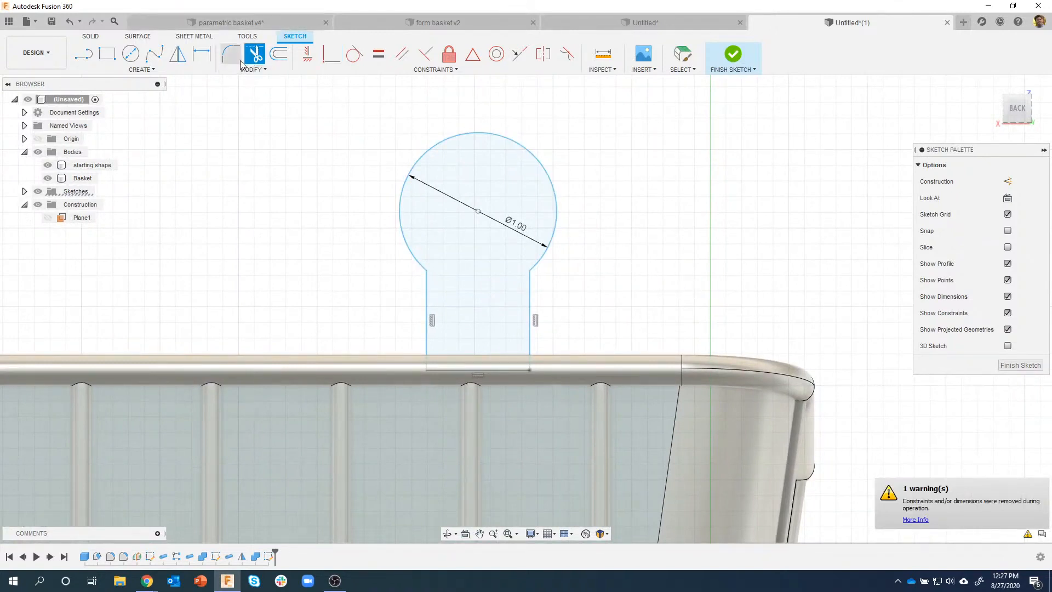
click(429, 272)
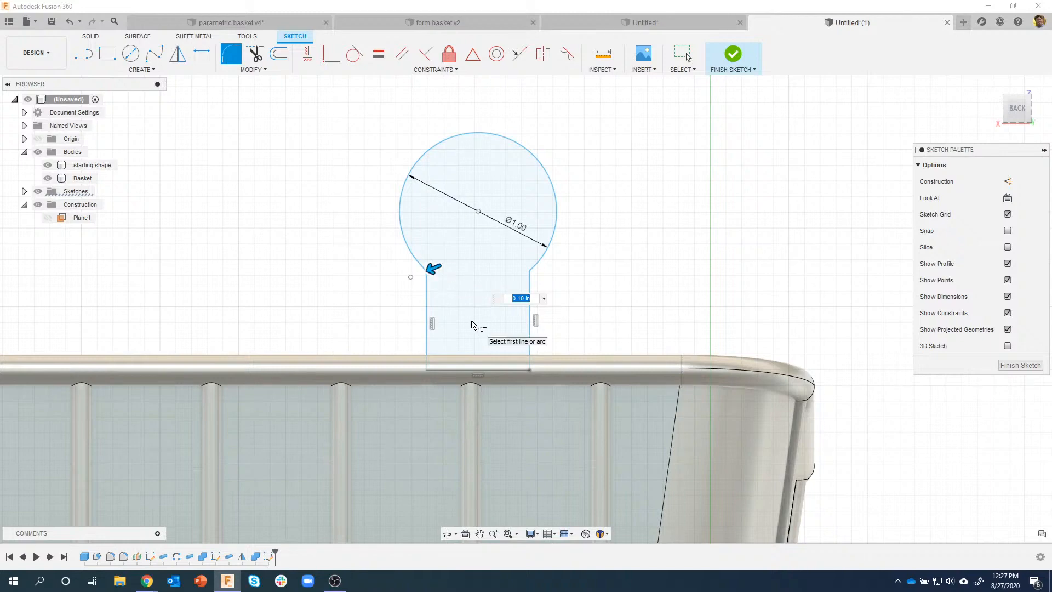
text(.2)
key(Return)
click(529, 273)
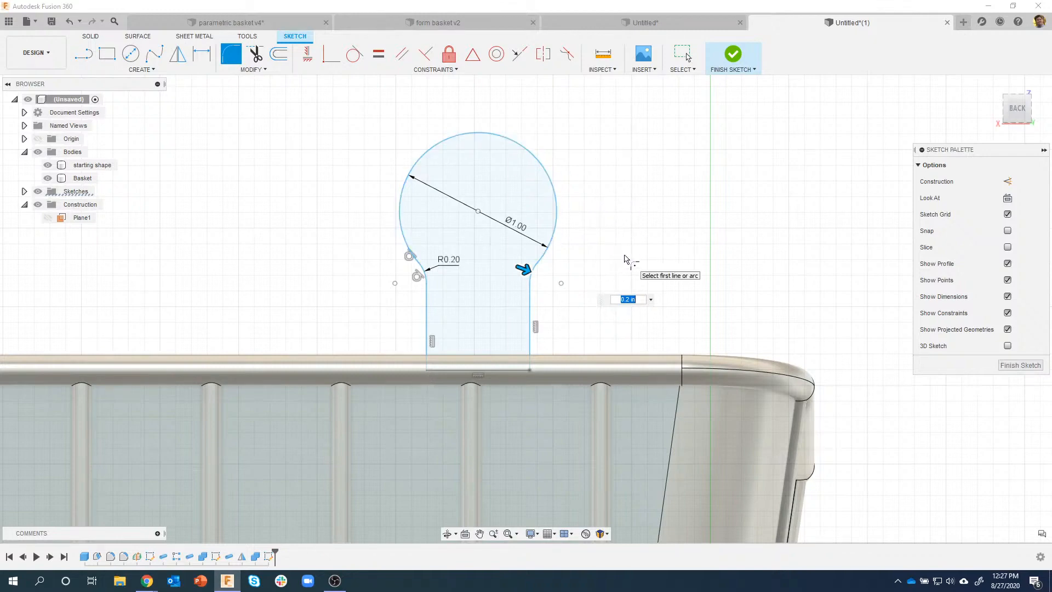
key(Return)
key(Escape)
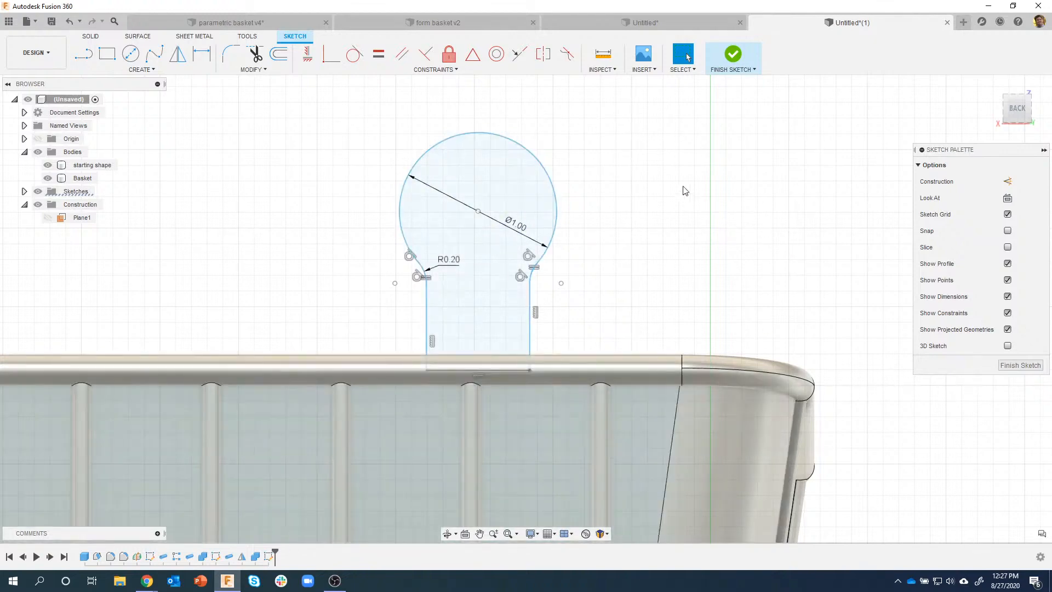
Step: Dimension the horizontal distance from the circle's center to the starting shape's outer corner vertex as 2.5 in
click(201, 53)
click(478, 212)
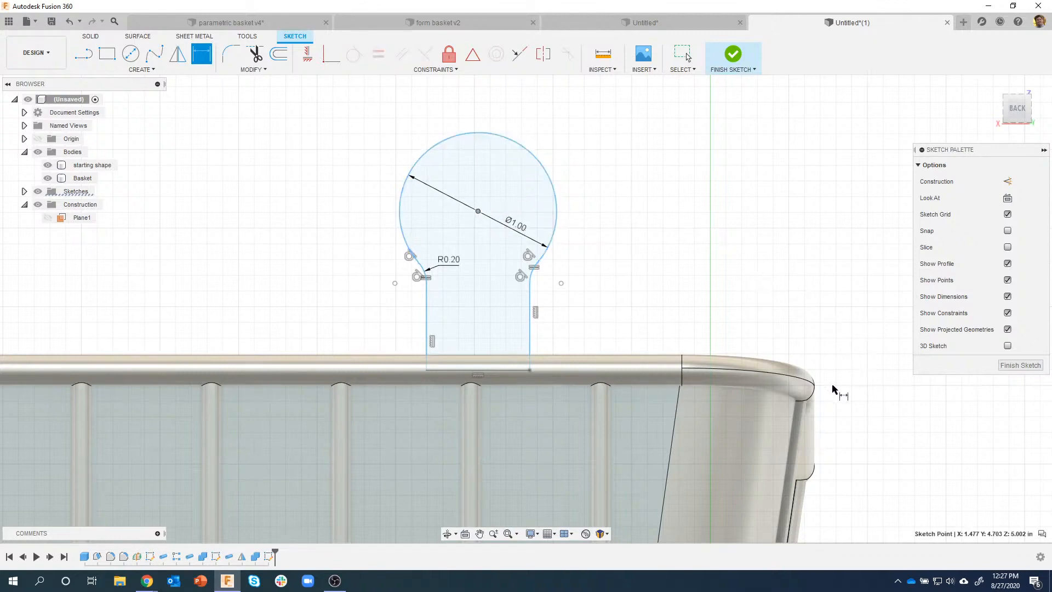
click(798, 386)
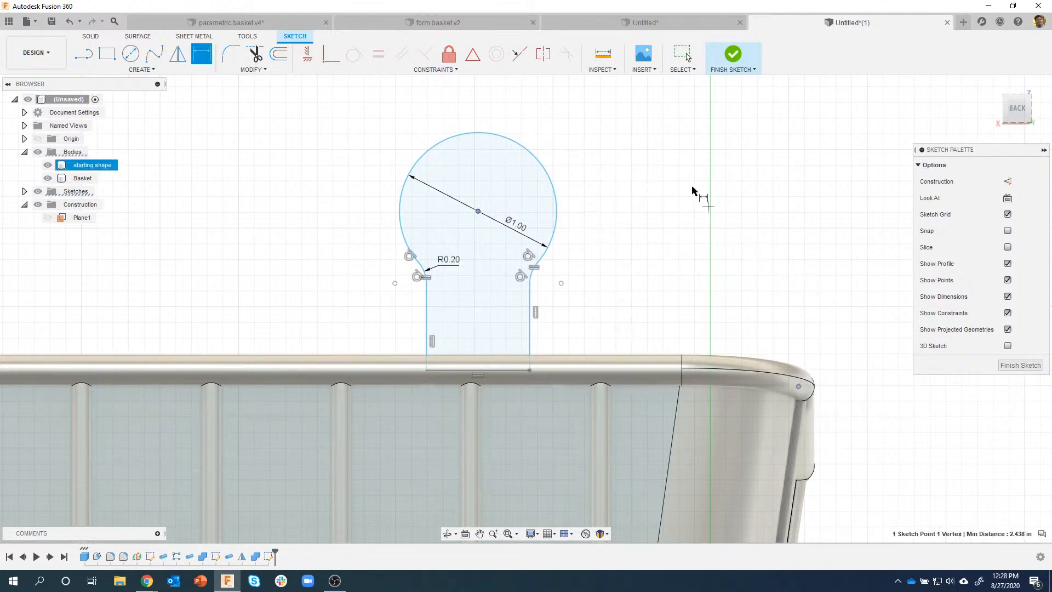
click(630, 110)
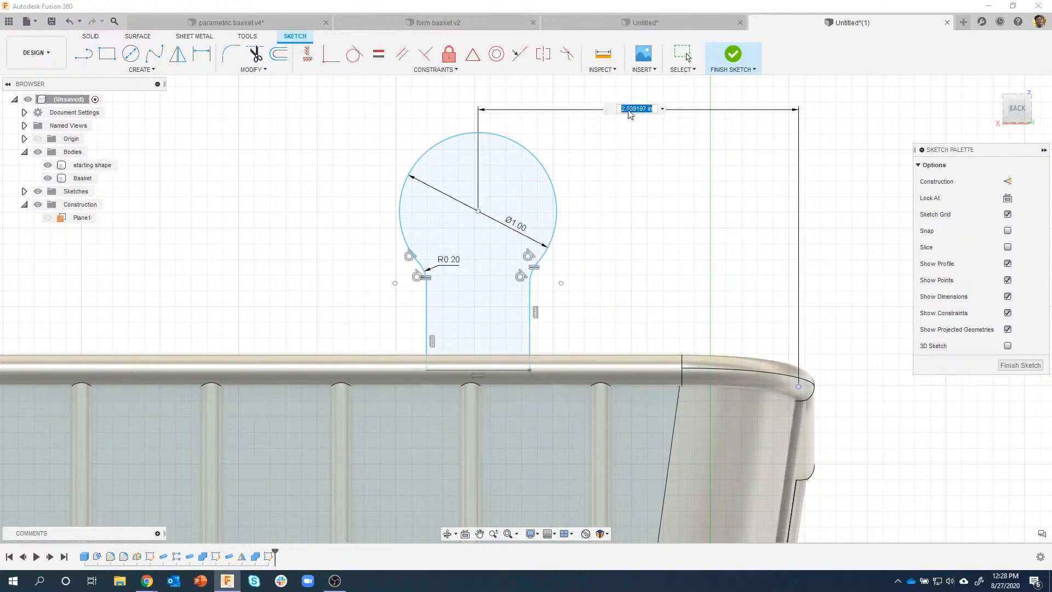
text(2.5)
key(Return)
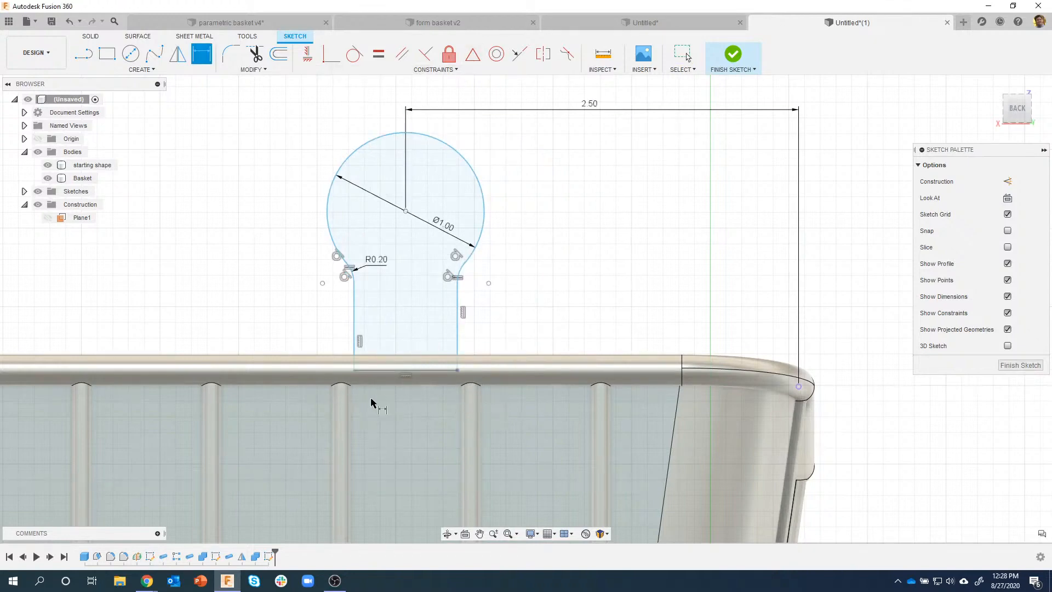
Step: Dimension the vertical distance from the circle's center to the rectangle's lower corner as 1 in
click(405, 212)
click(458, 372)
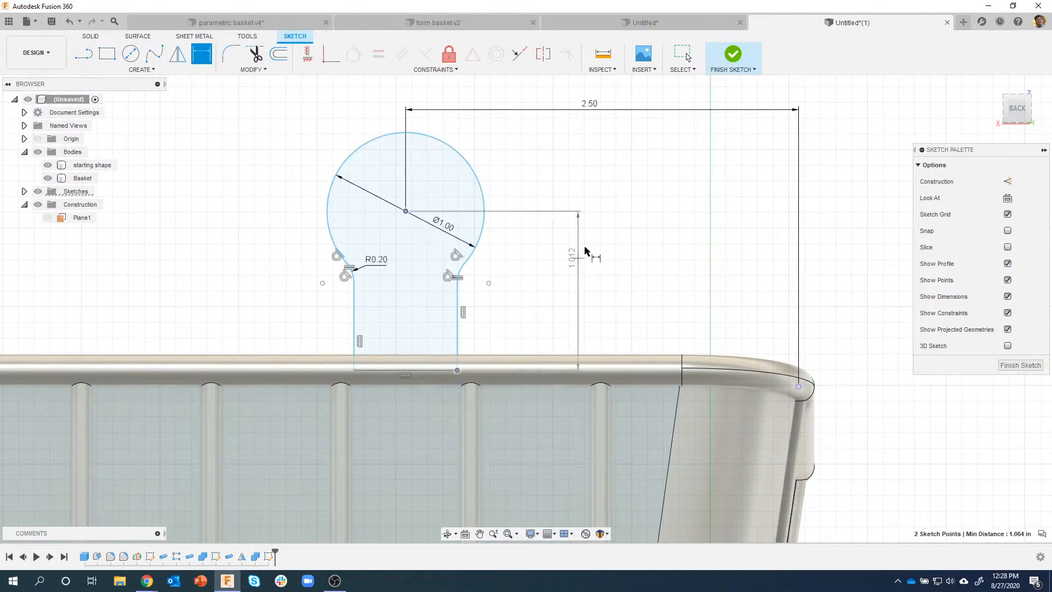
click(588, 274)
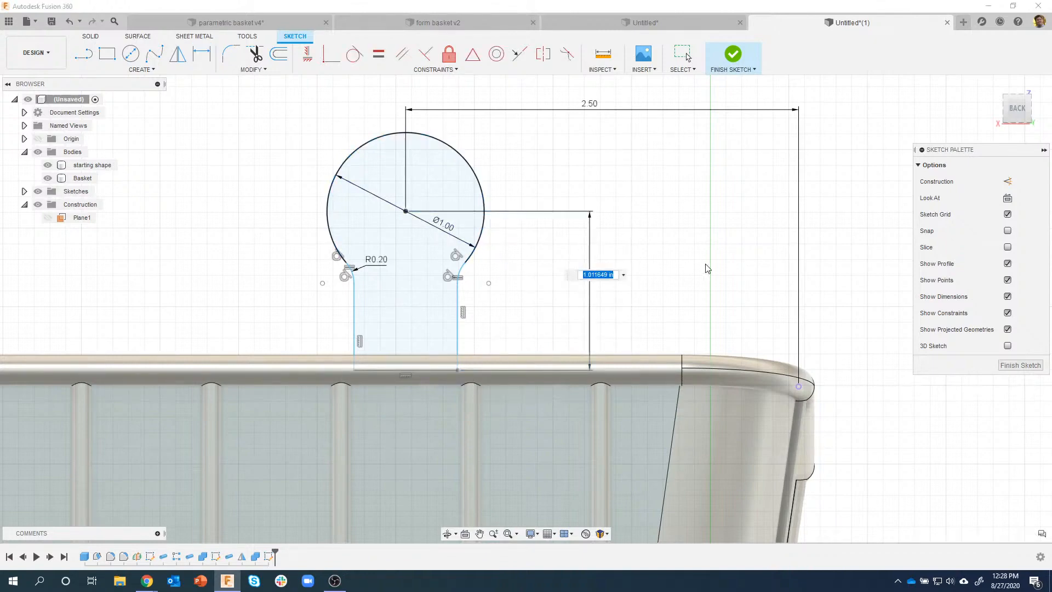
text(1)
key(Return)
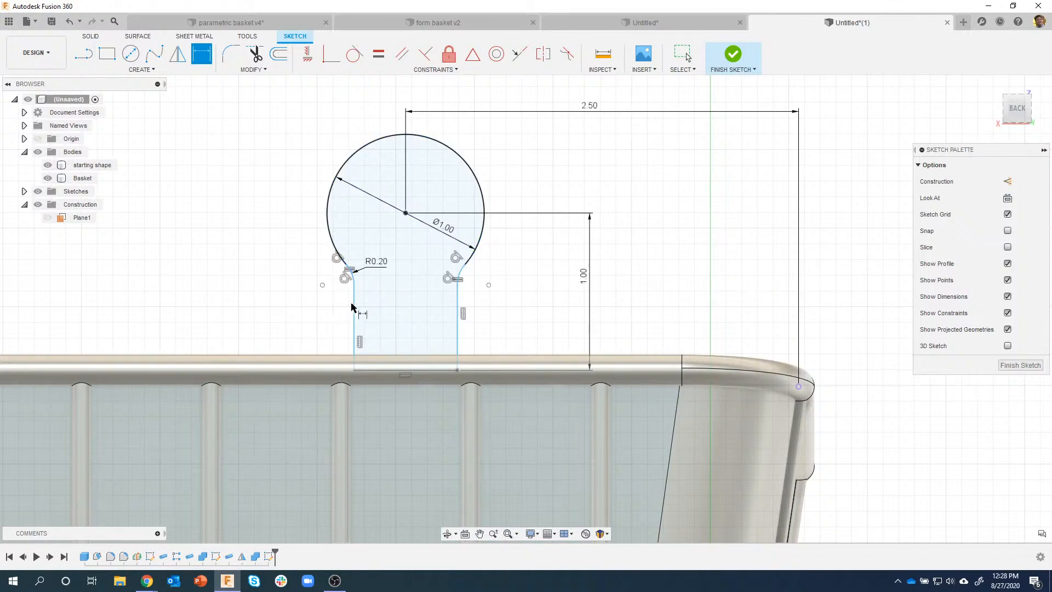
key(Escape)
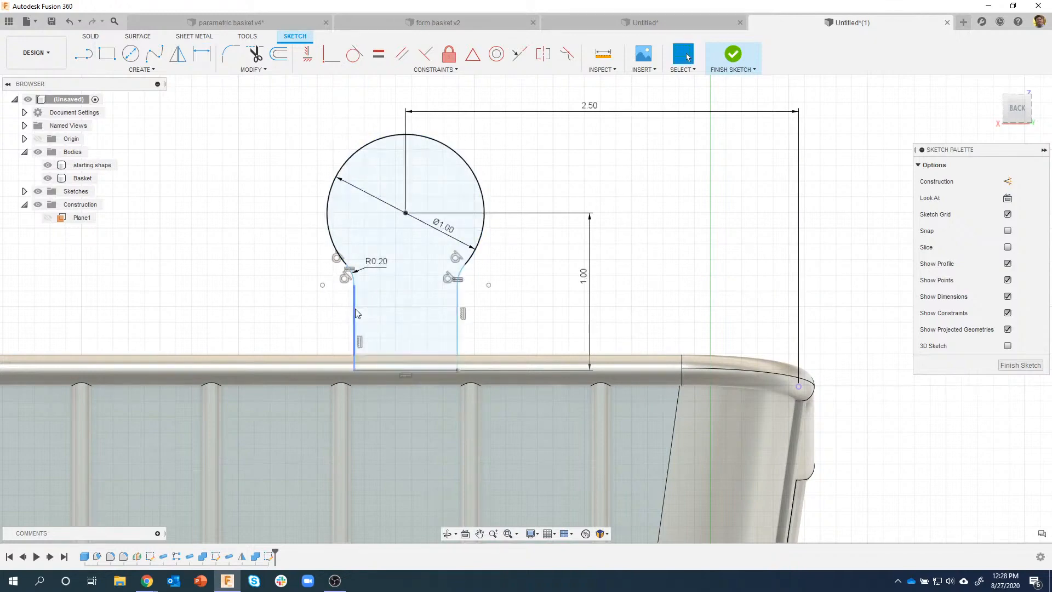
Step: Dimension the distance between the keyhole neck's two vertical sides as 0.4 in
mouse_move(355, 309)
mouse_down()
mouse_move(383, 320)
mouse_move(342, 309)
mouse_move(373, 321)
mouse_move(360, 315)
mouse_up()
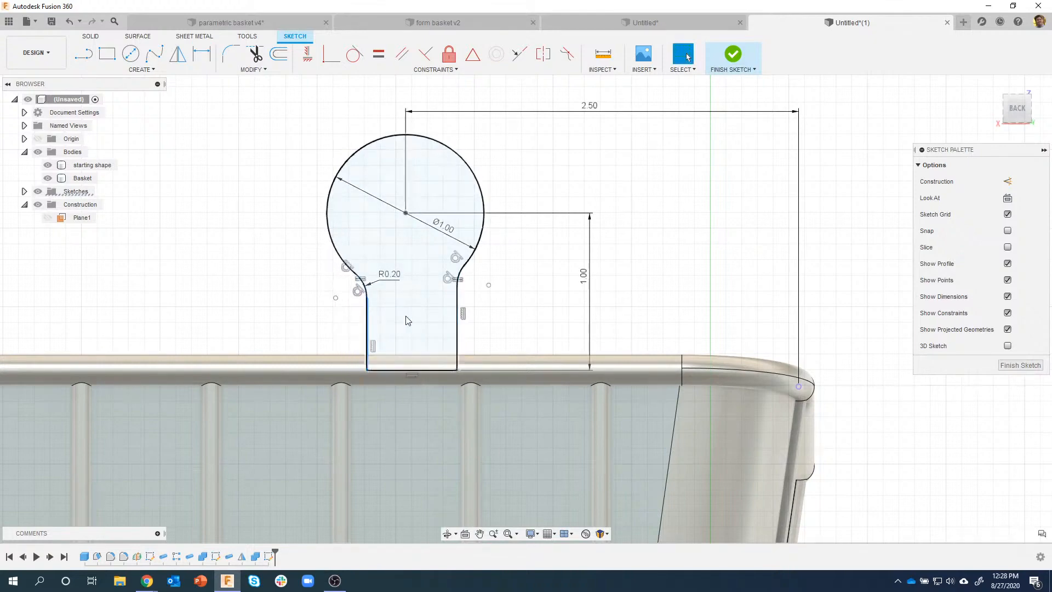
click(214, 51)
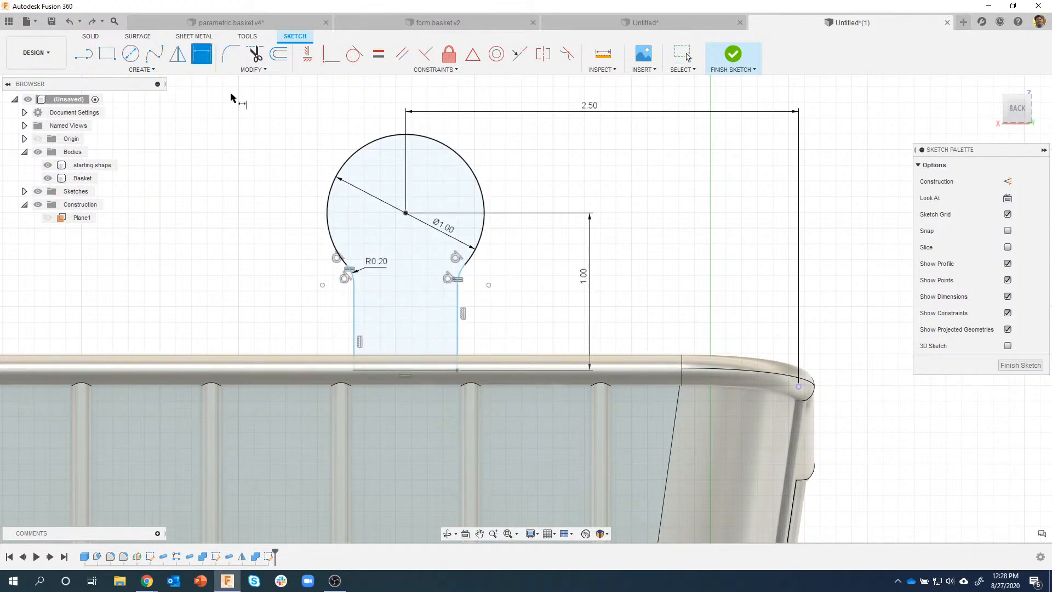
click(355, 312)
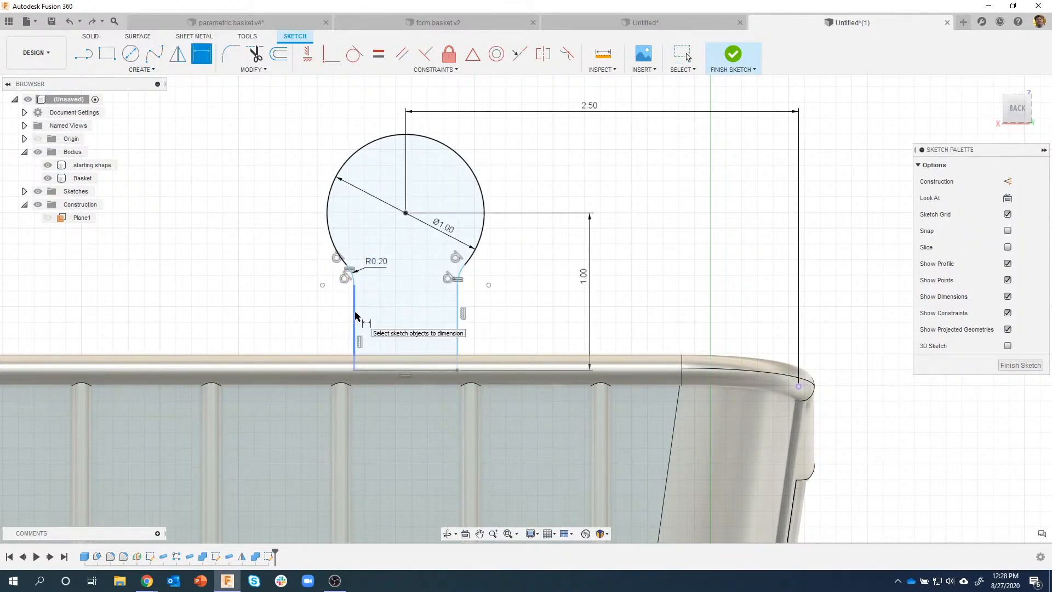
click(457, 318)
click(417, 314)
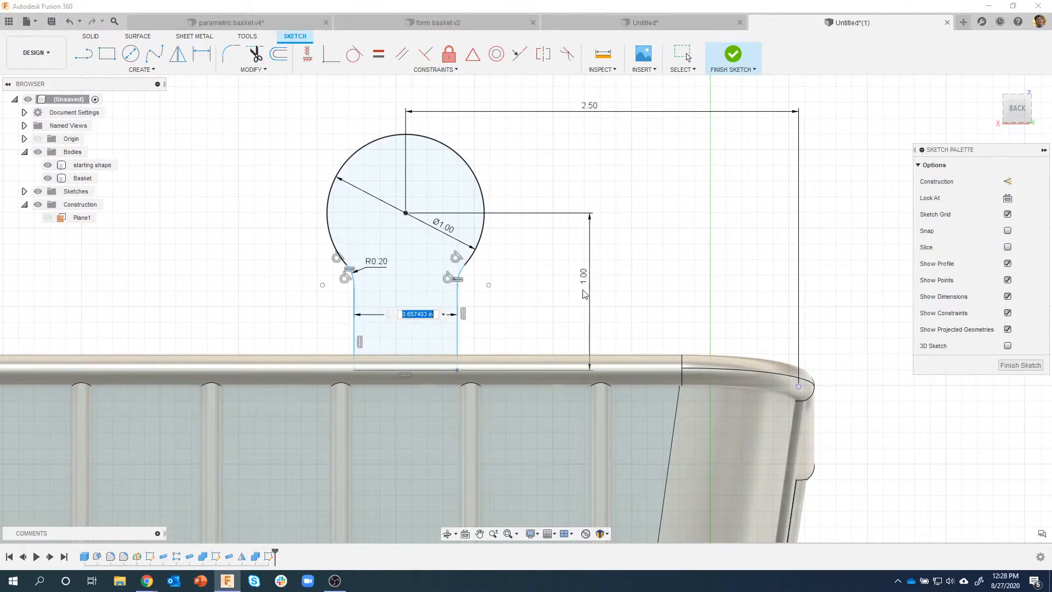
key(BackSpace)
text(.4)
key(Return)
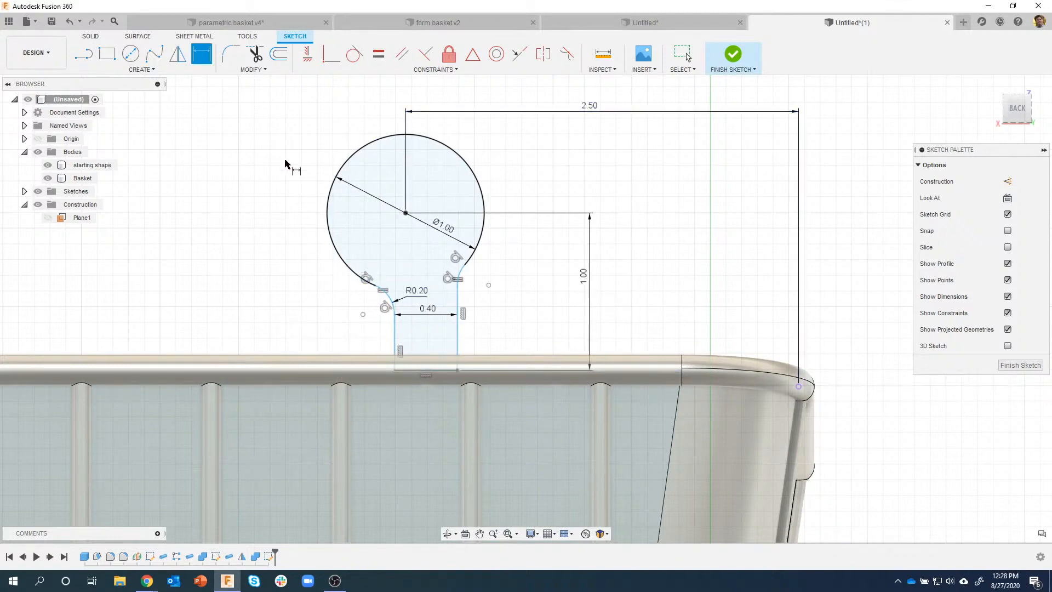
Step: Draw a line from the midpoint of the keyhole's base line to the circle's center
click(84, 53)
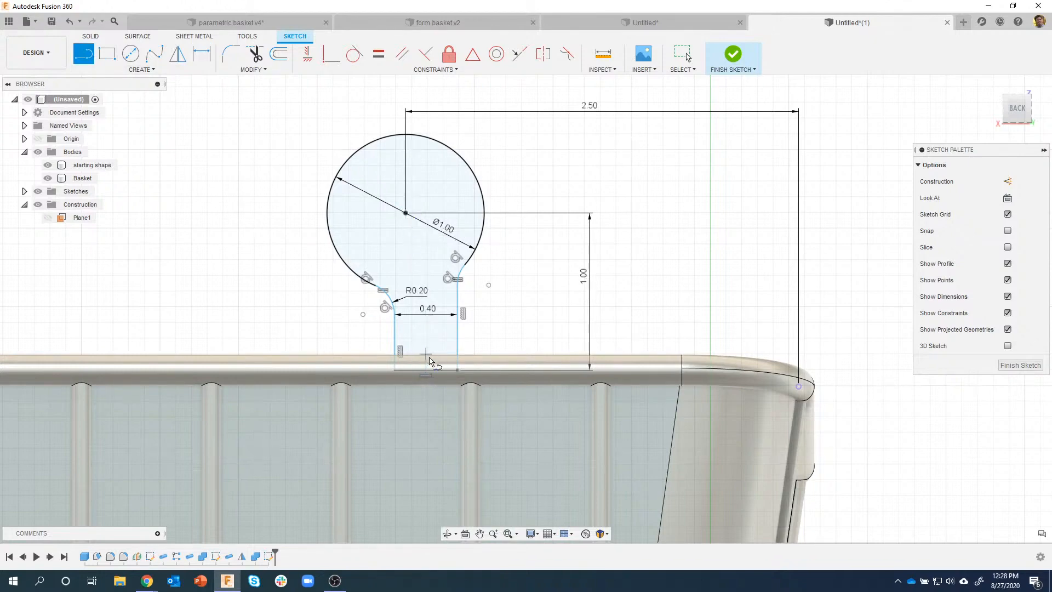
click(430, 371)
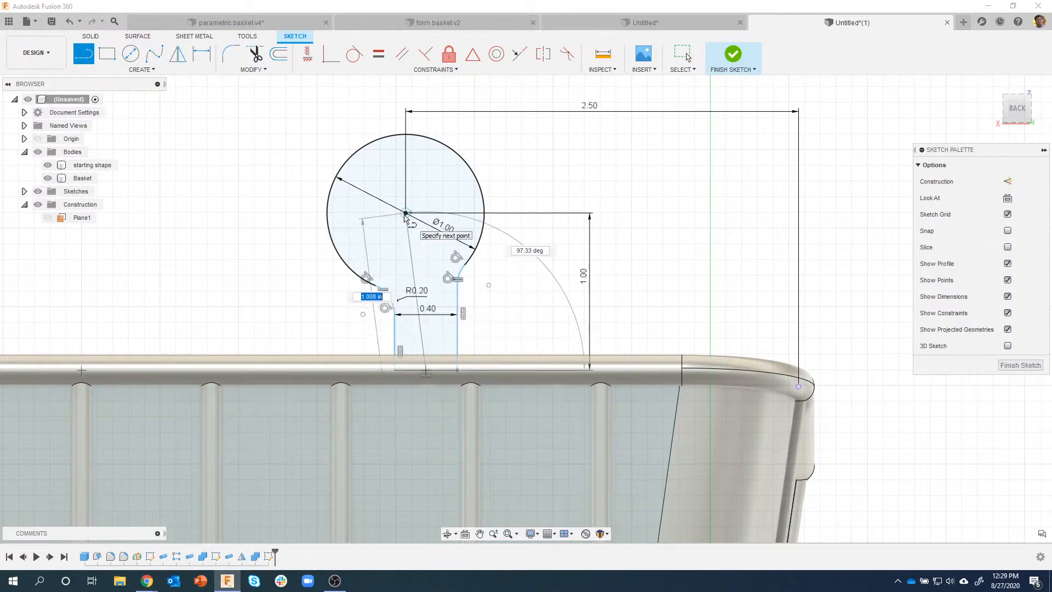
click(406, 213)
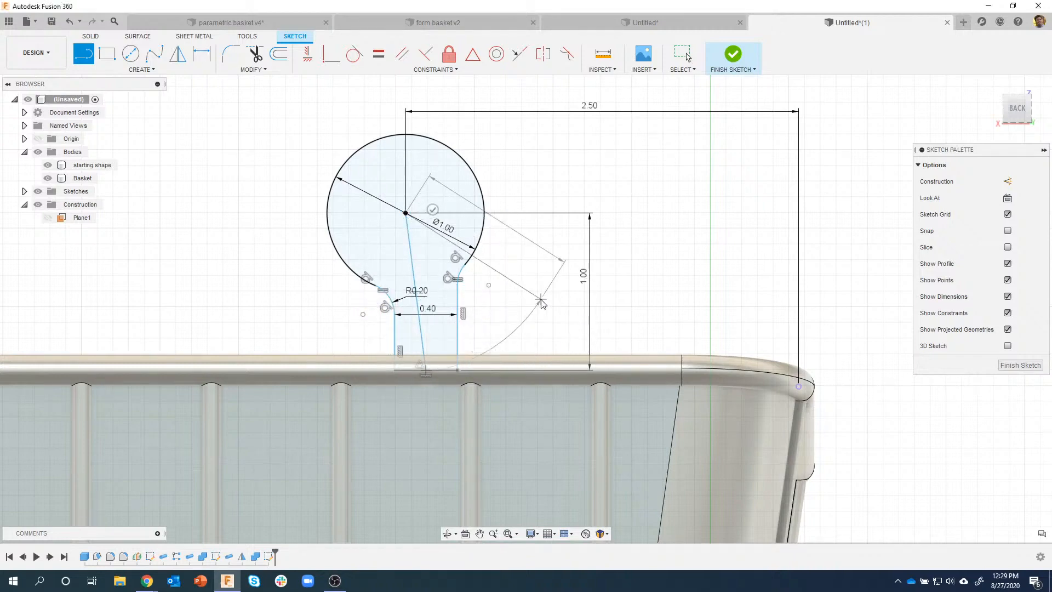
key(Escape)
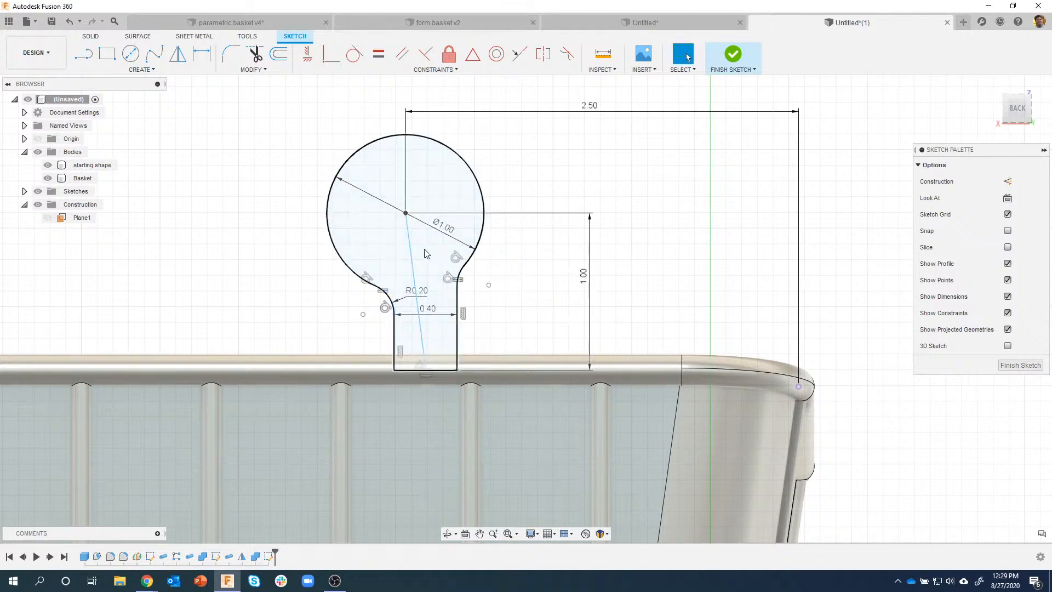
Step: Turn the center line into construction geometry, constrain it vertical, and finish the sketch
click(413, 258)
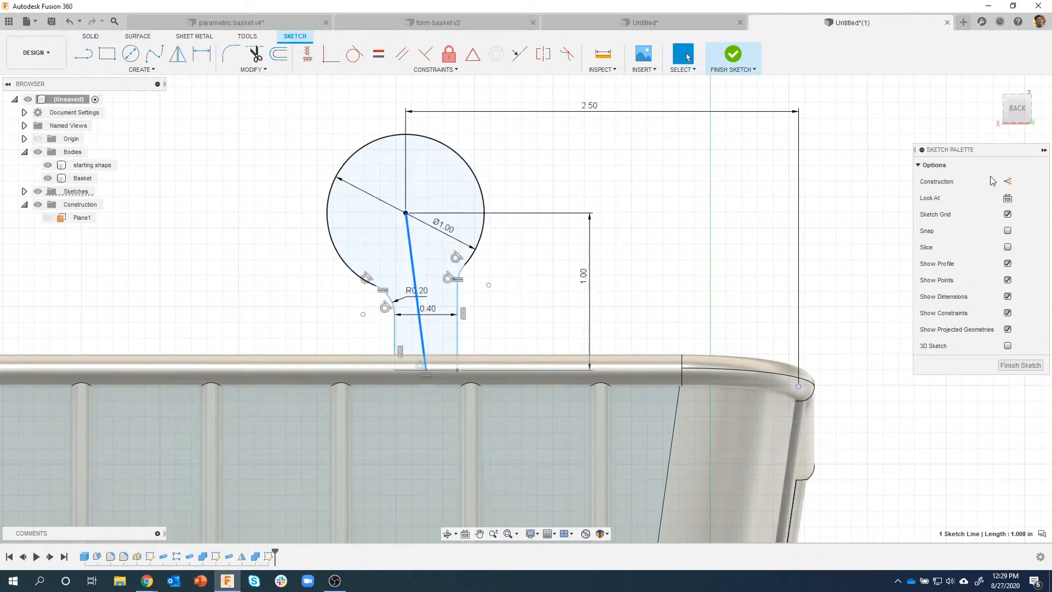
click(1006, 182)
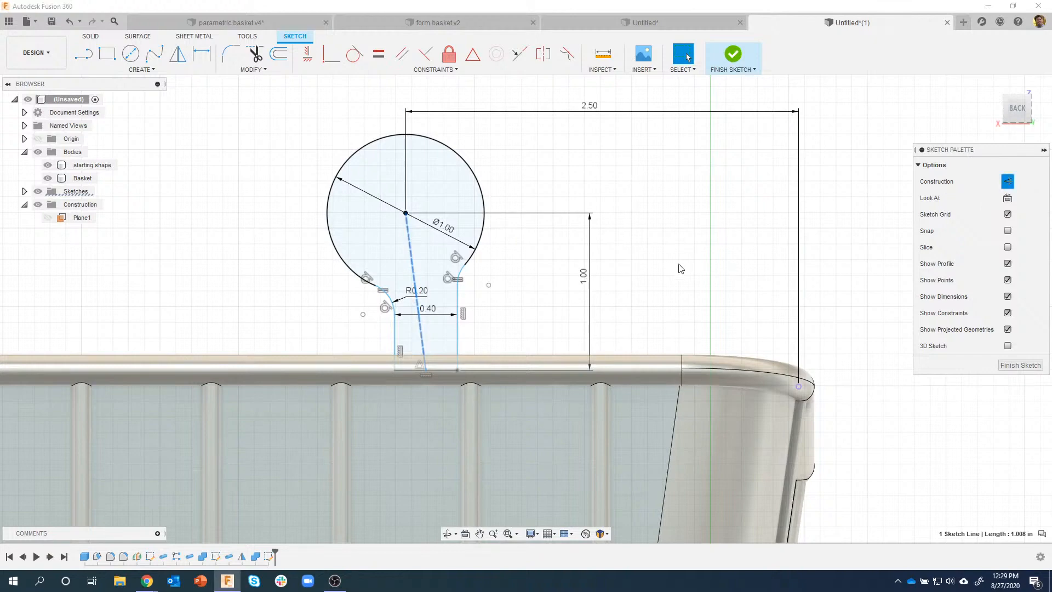
click(307, 57)
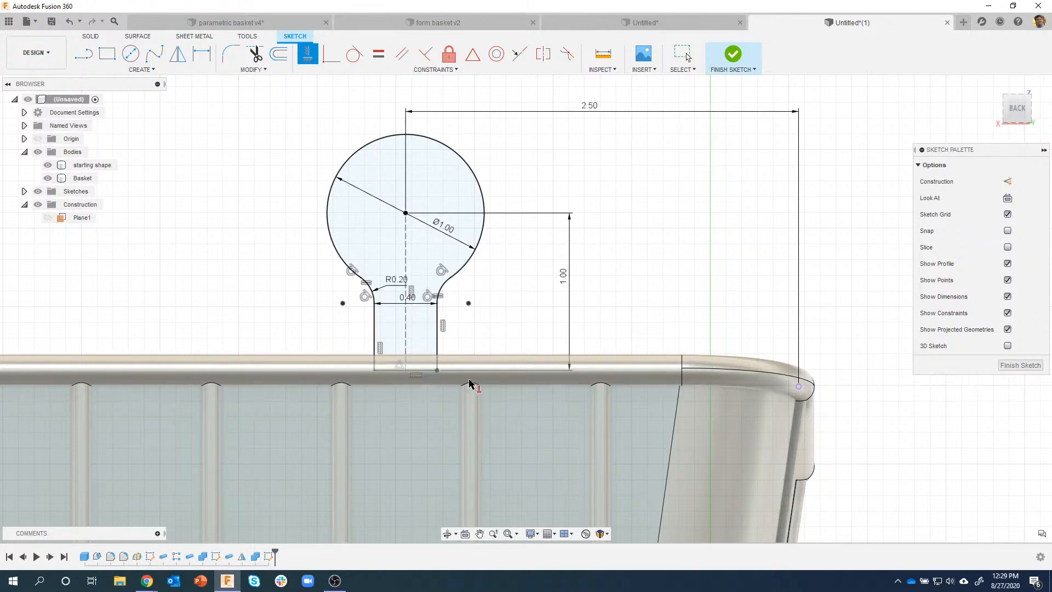
click(734, 56)
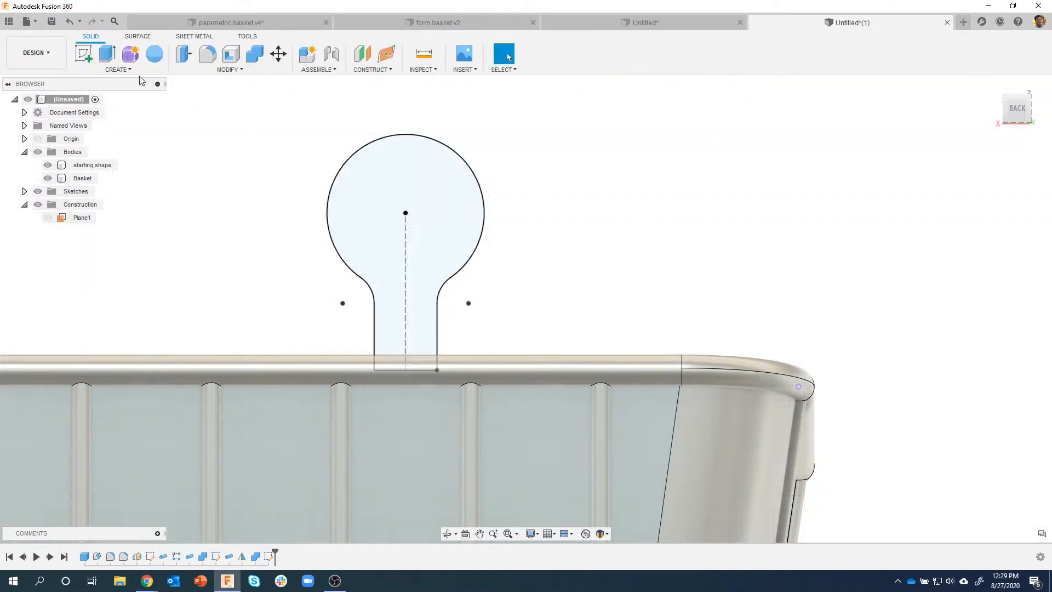
Step: Start a pipe on the keyhole sketch with chain selection turned off, clearing the full-outline path
click(136, 71)
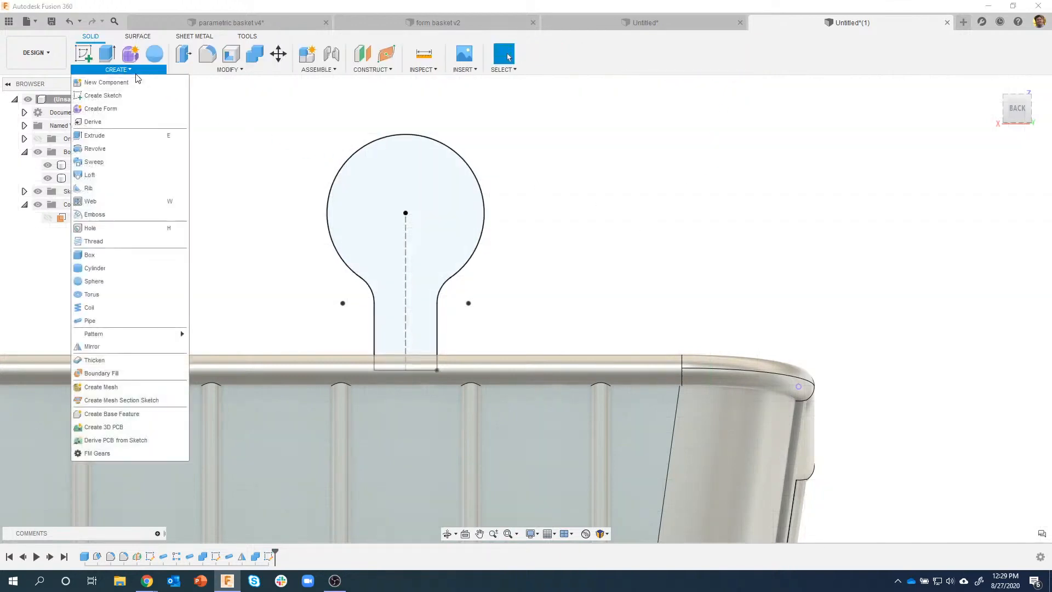
click(107, 321)
shift+middle_drag(244, 266, 384, 215)
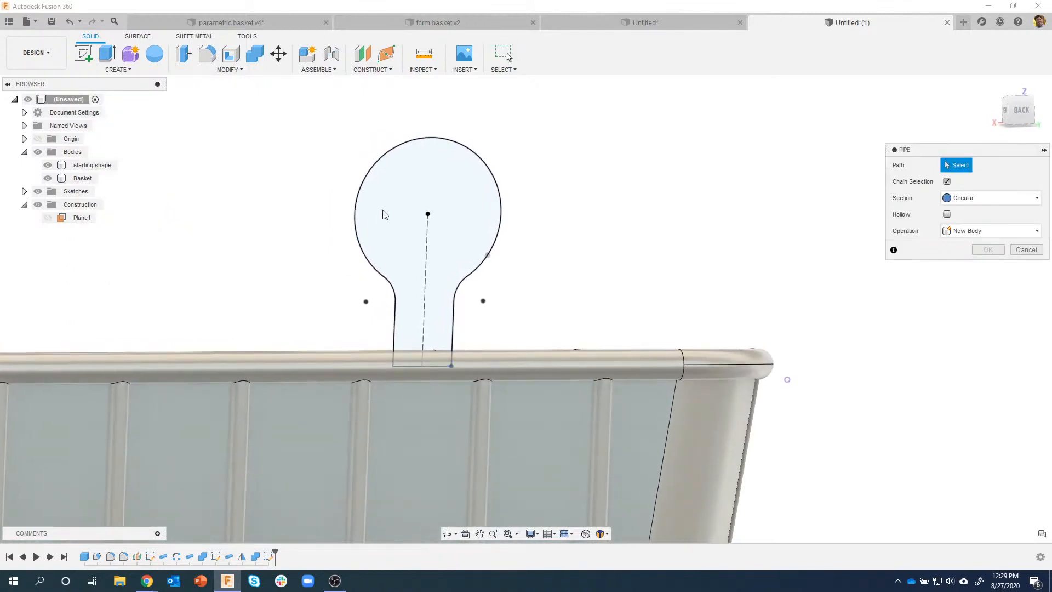
click(360, 189)
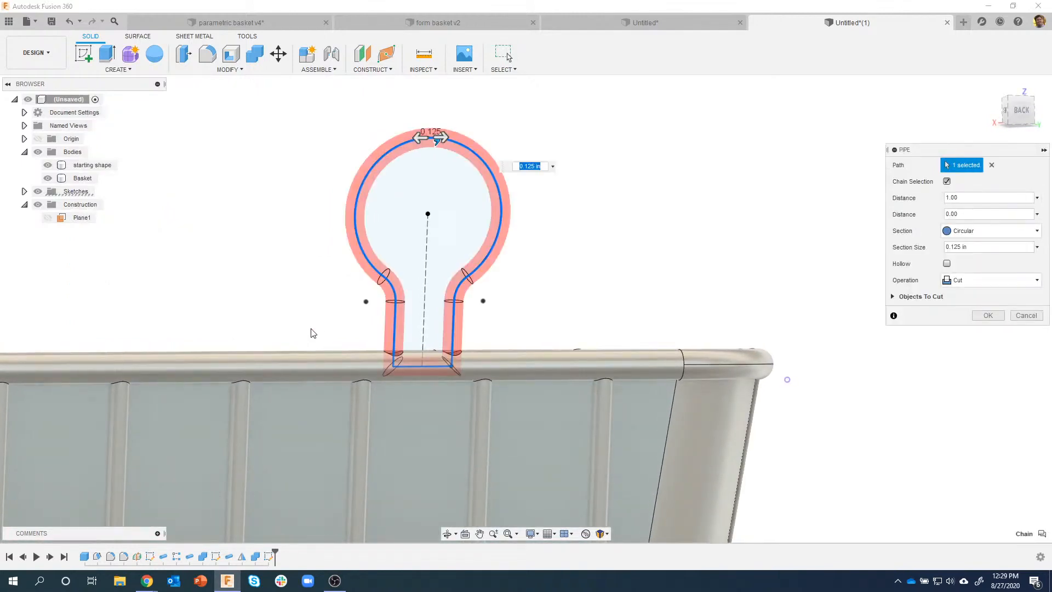
shift+middle_drag(269, 306, 382, 325)
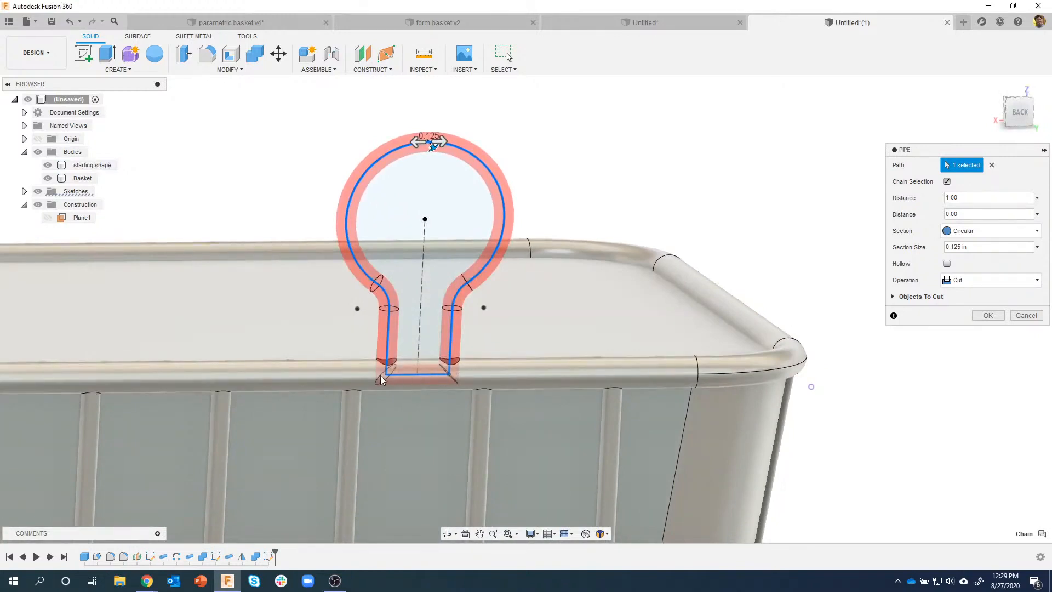
click(947, 181)
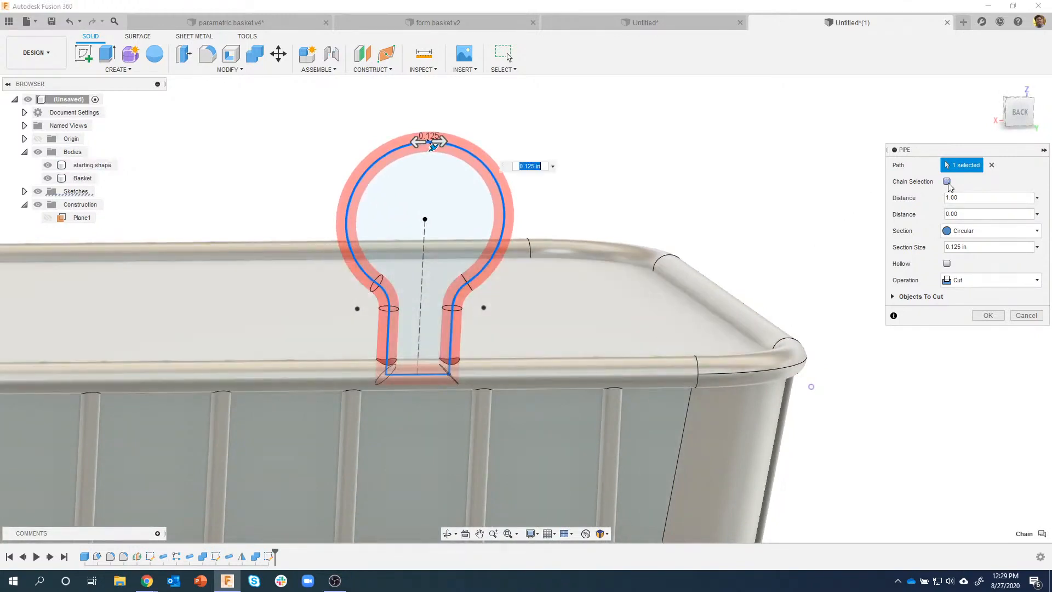
click(991, 165)
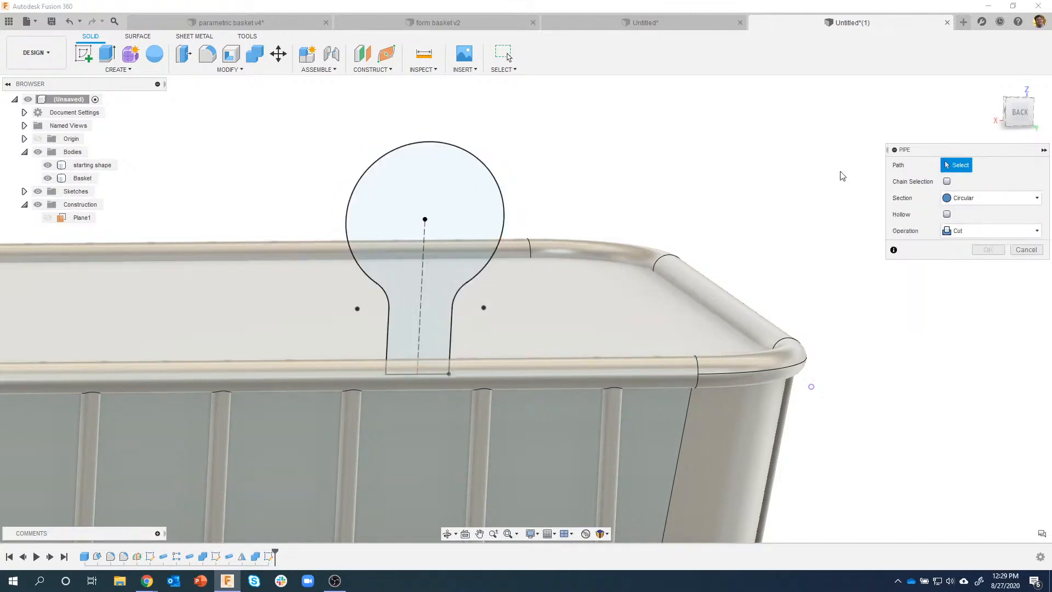
Step: Set the pipe path to the keyhole's large arc, both fillet arcs and both vertical sides, leaving out the base line
click(370, 174)
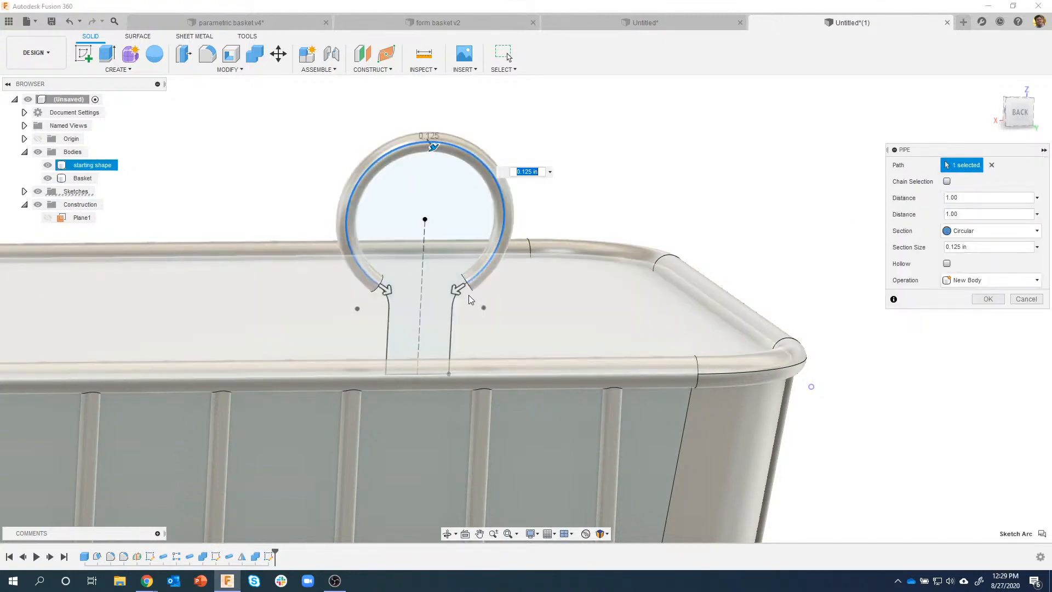
scroll(469, 302, up, 5)
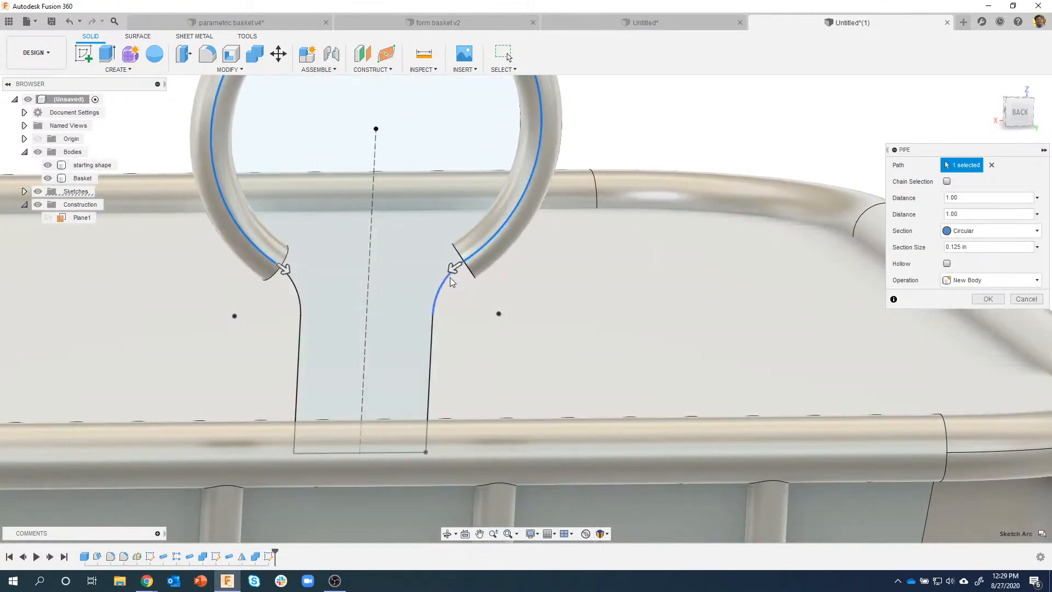
click(449, 277)
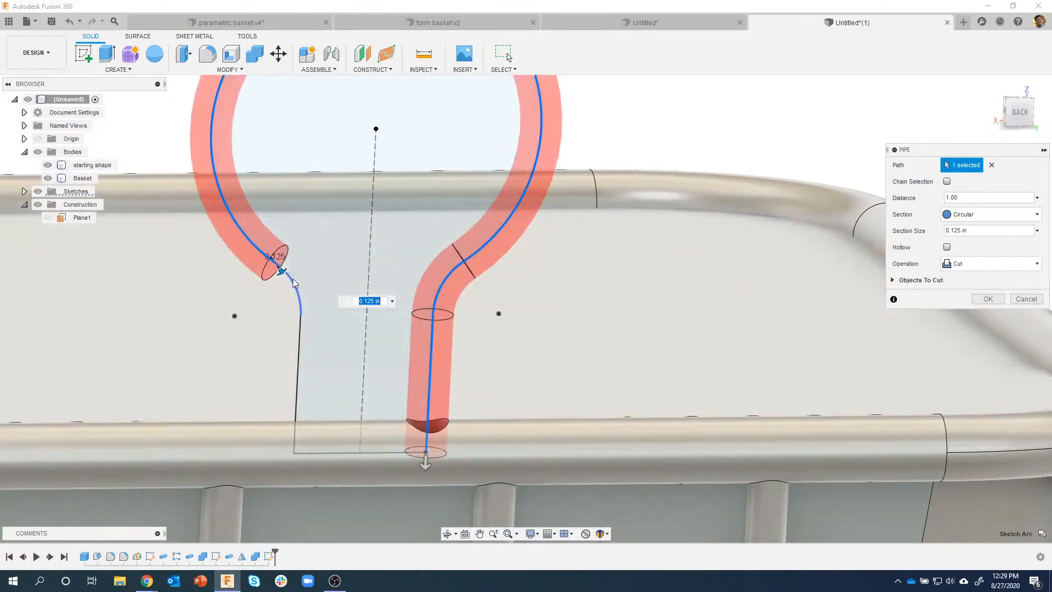
click(296, 286)
click(297, 356)
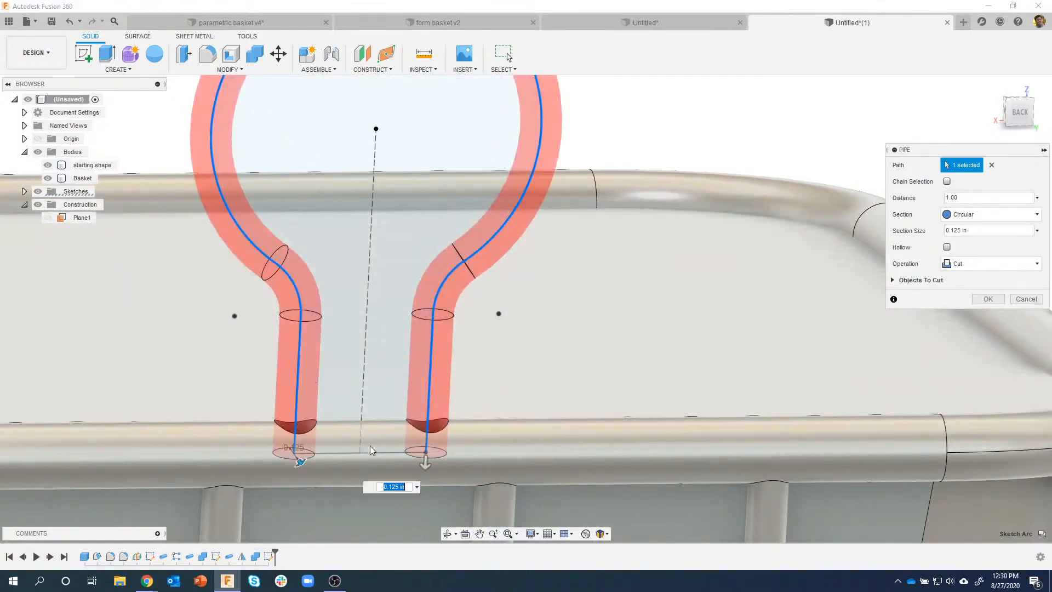
shift+middle_drag(552, 372, 623, 252)
scroll(571, 365, down, 3)
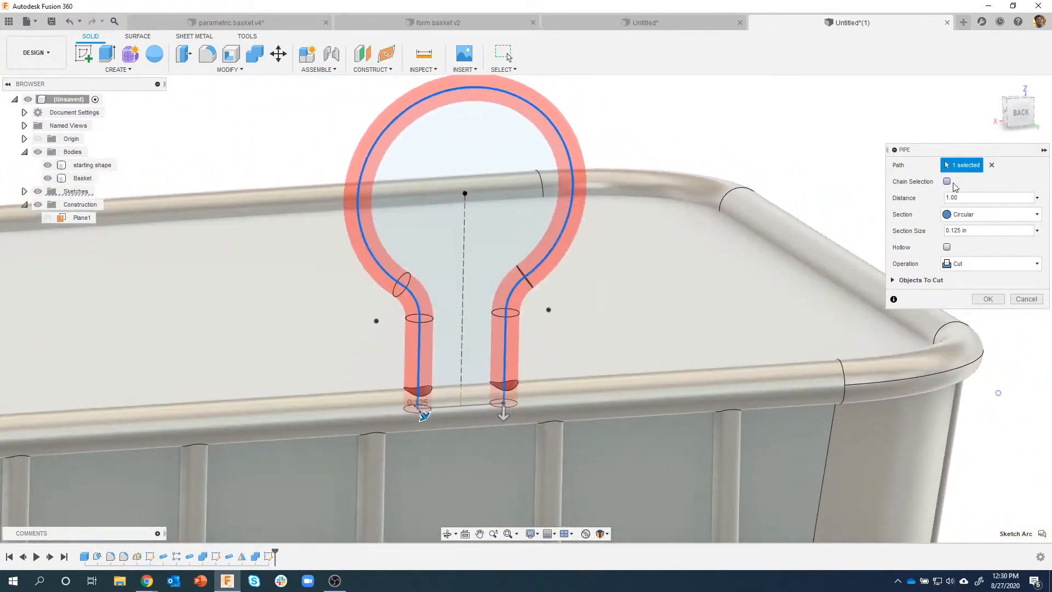
scroll(888, 203, down, 1)
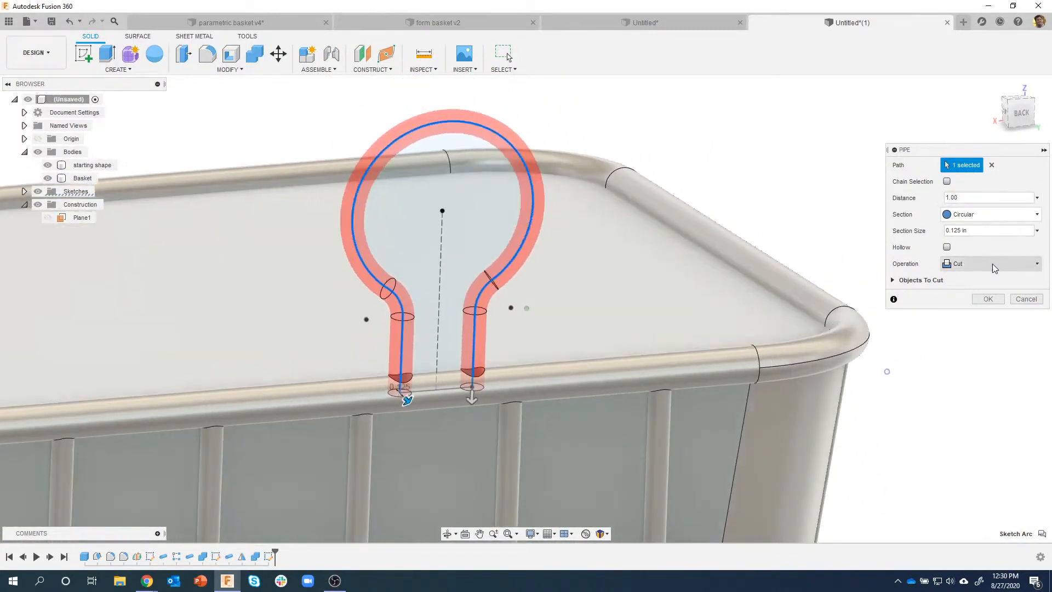
Step: Hide the starting shape and create the pipe with a 0.2 in circular section joined to the basket
click(1013, 265)
click(977, 281)
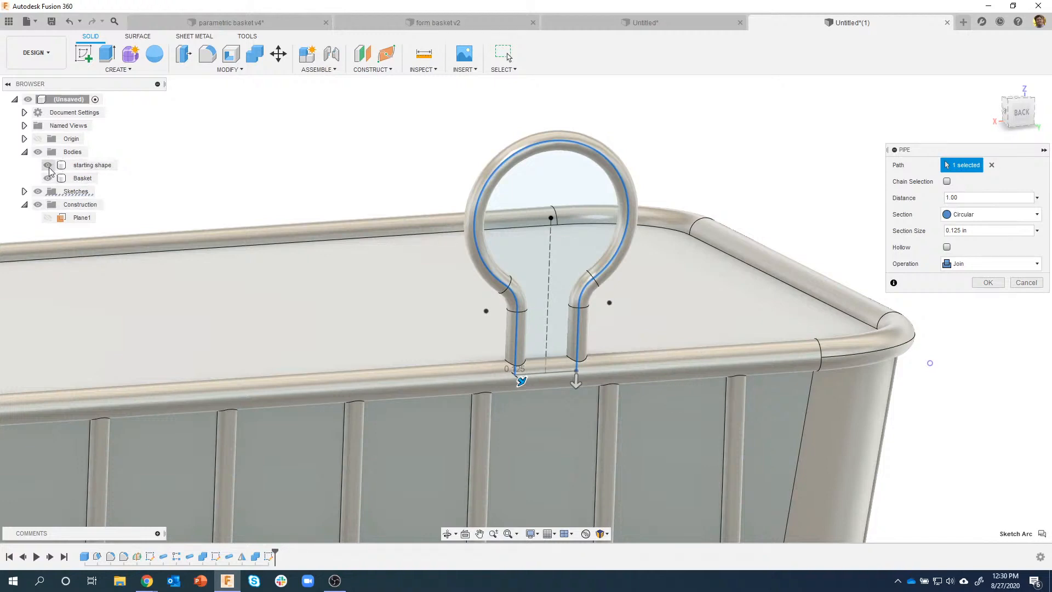
click(48, 165)
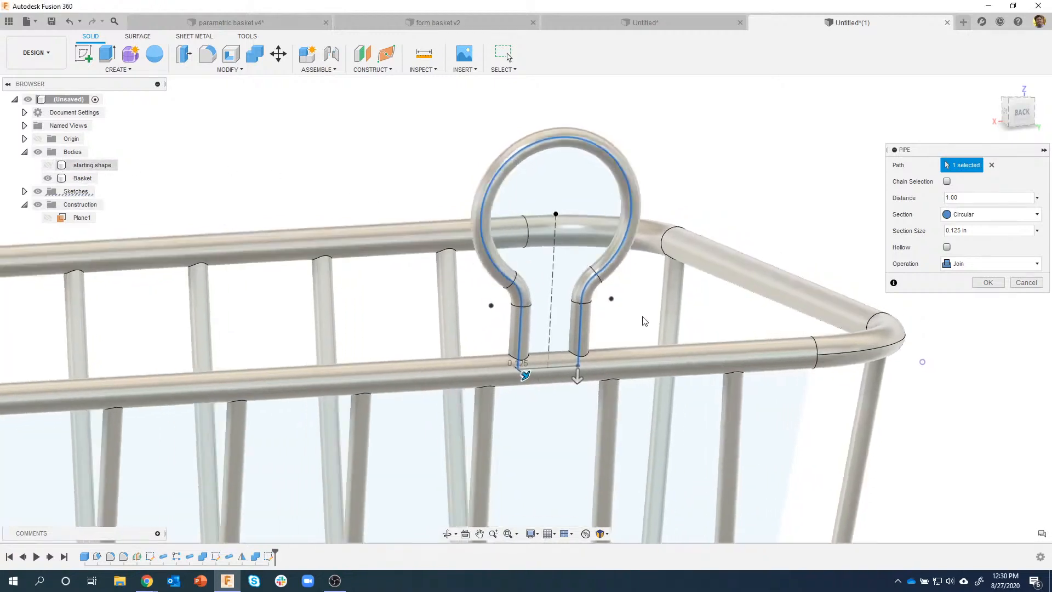
shift+middle_drag(645, 321, 865, 309)
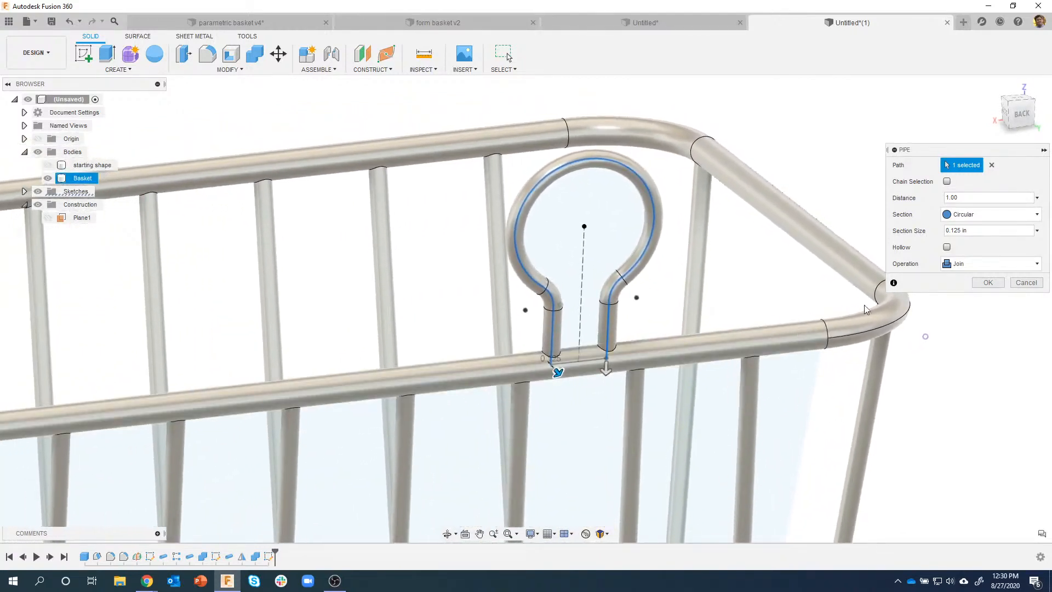
shift+middle_drag(847, 351, 854, 341)
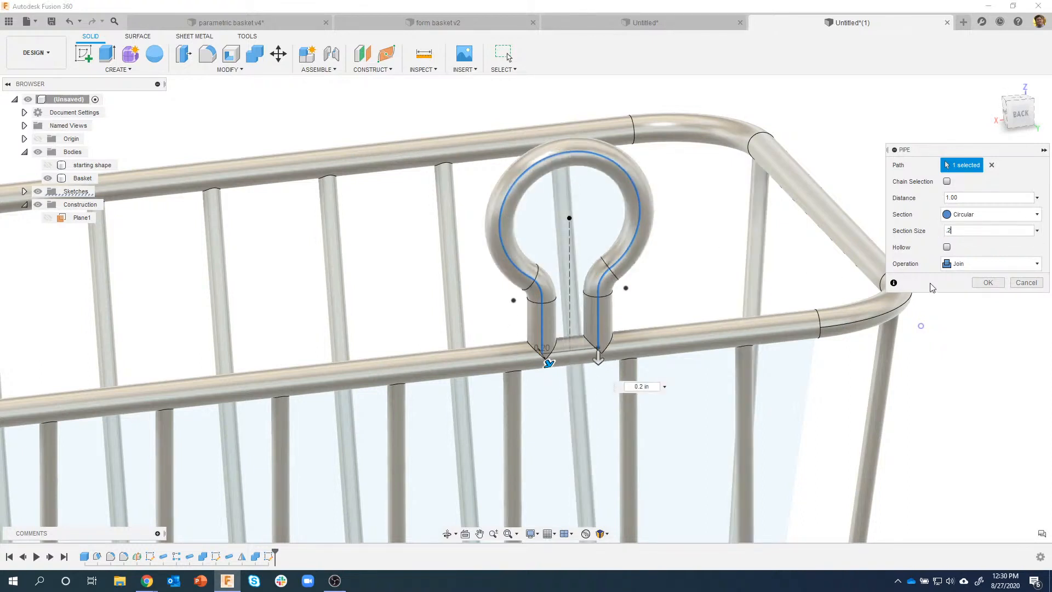
click(988, 282)
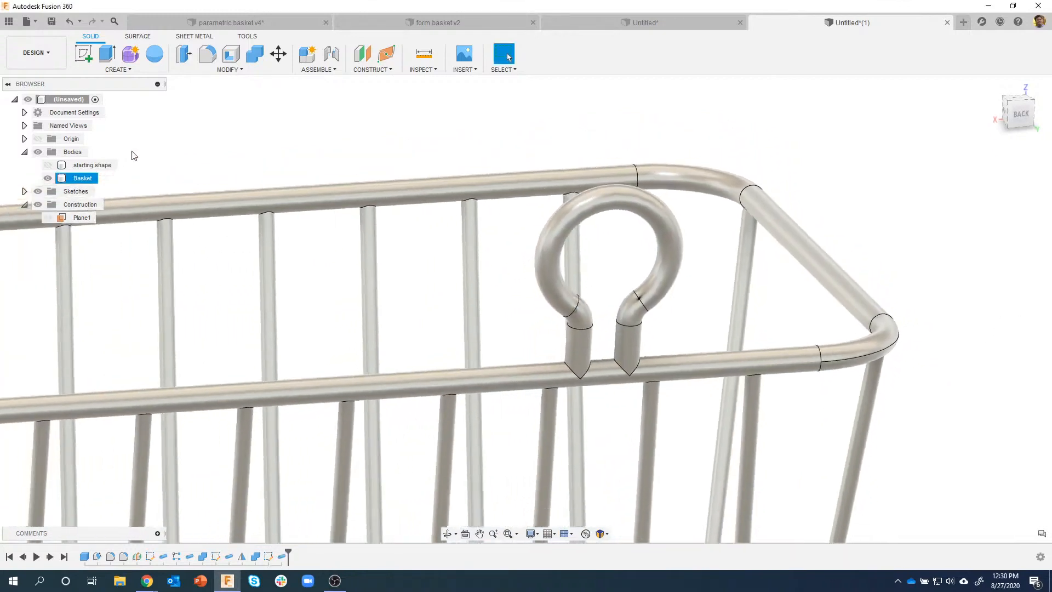
Step: Hide and reshow the Basket body to check whether the keyhole loop belongs to it
click(47, 179)
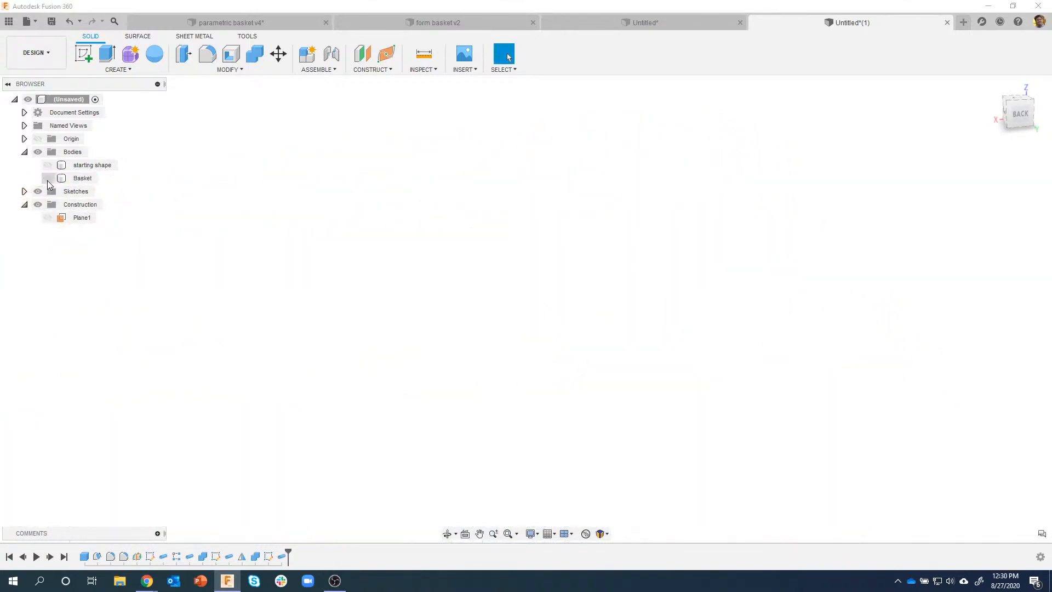
click(47, 180)
Step: Start a 0.1 in fillet on the two edges where one leg of the keyhole loop meets the back rim
shift+middle_drag(281, 211, 573, 320)
scroll(563, 258, up, 5)
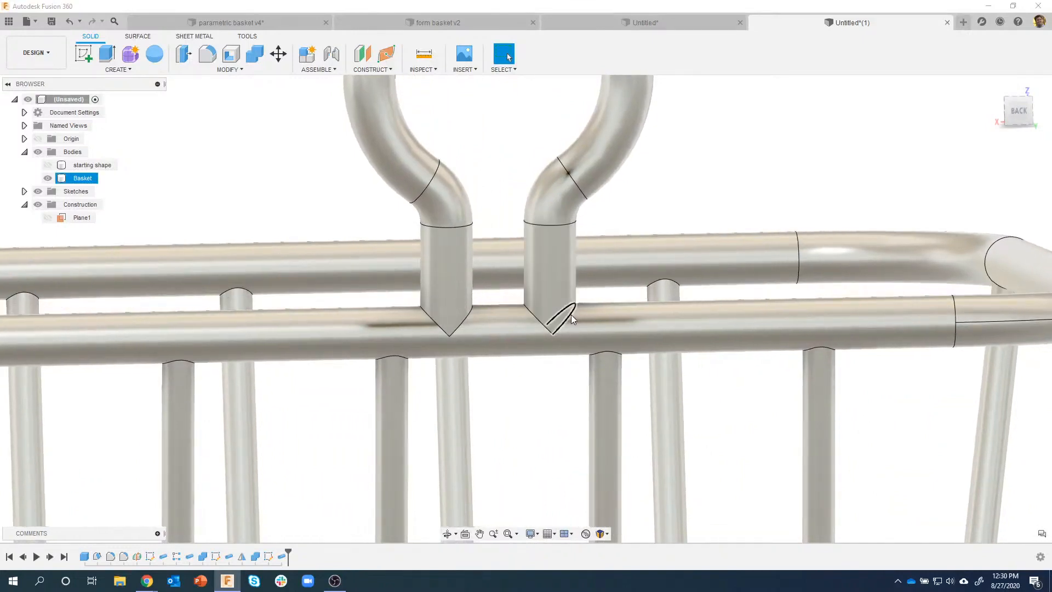
right_click(571, 314)
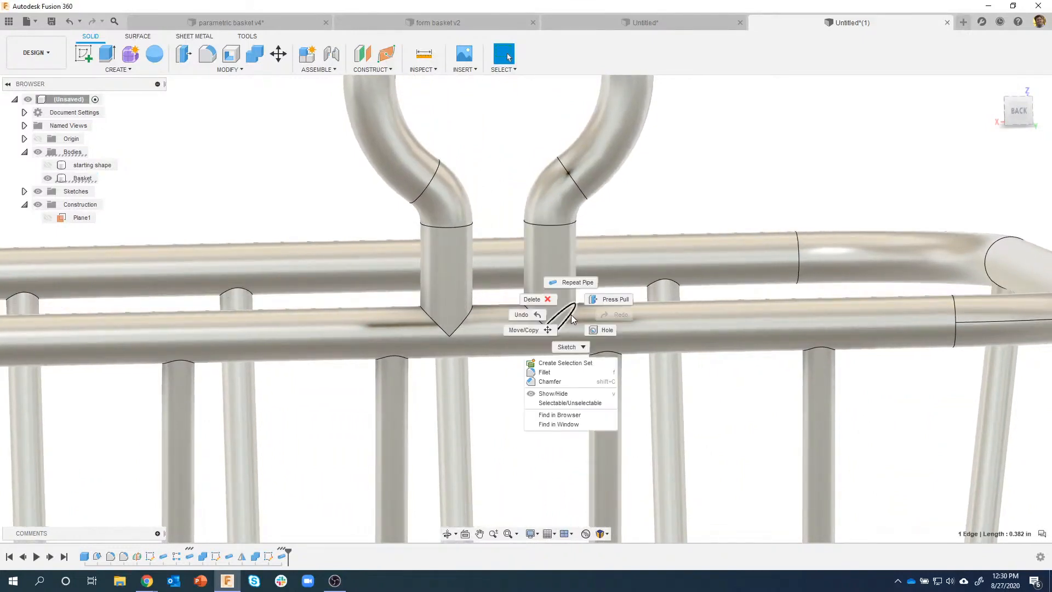
click(554, 368)
click(534, 321)
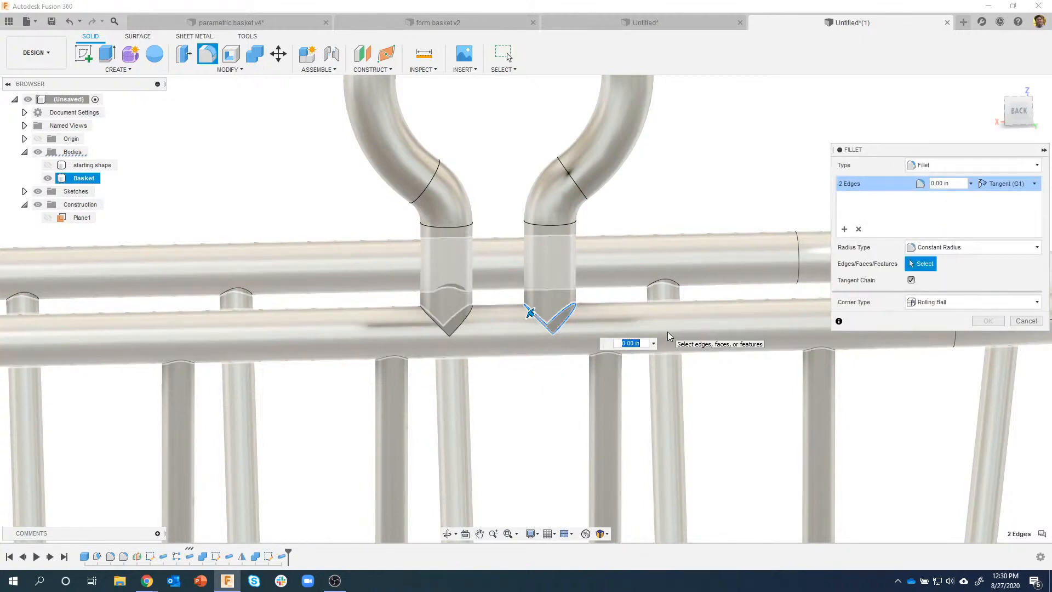
text(.1)
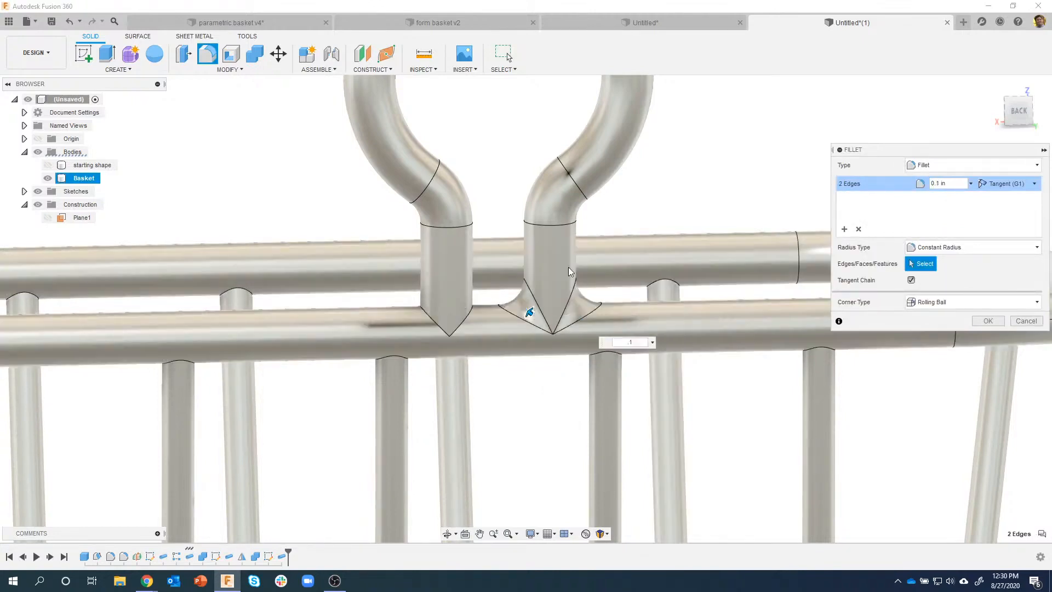
Step: Add the two edges at the base of the loop's other leg and create the 0.1 in fillet
click(468, 320)
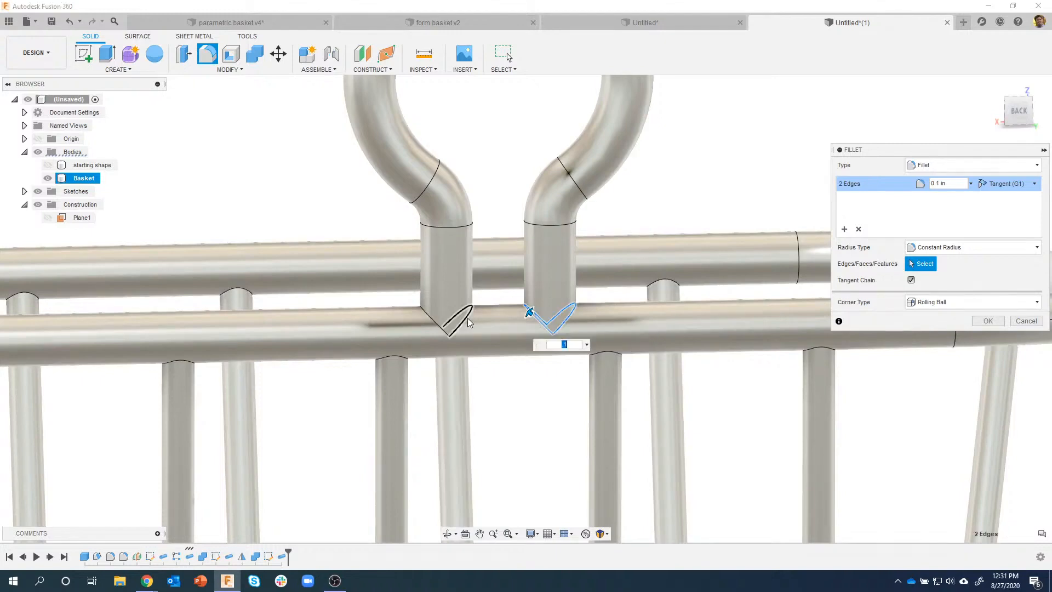
click(468, 318)
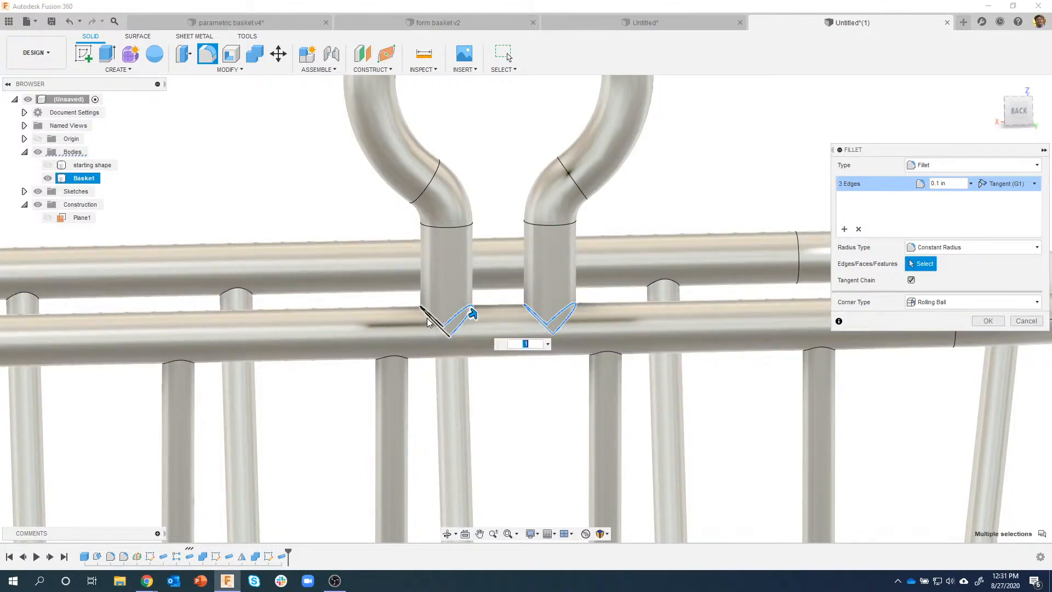
click(428, 322)
shift+middle_drag(605, 342, 783, 345)
scroll(576, 330, down, 3)
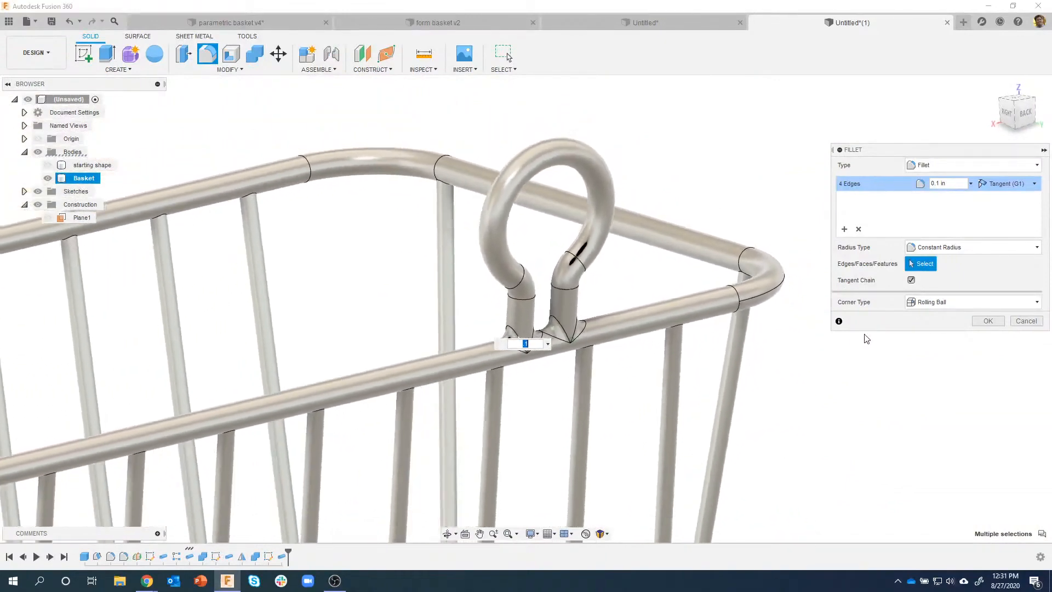
click(988, 321)
scroll(882, 387, down, 2)
shift+middle_drag(883, 387, 316, 260)
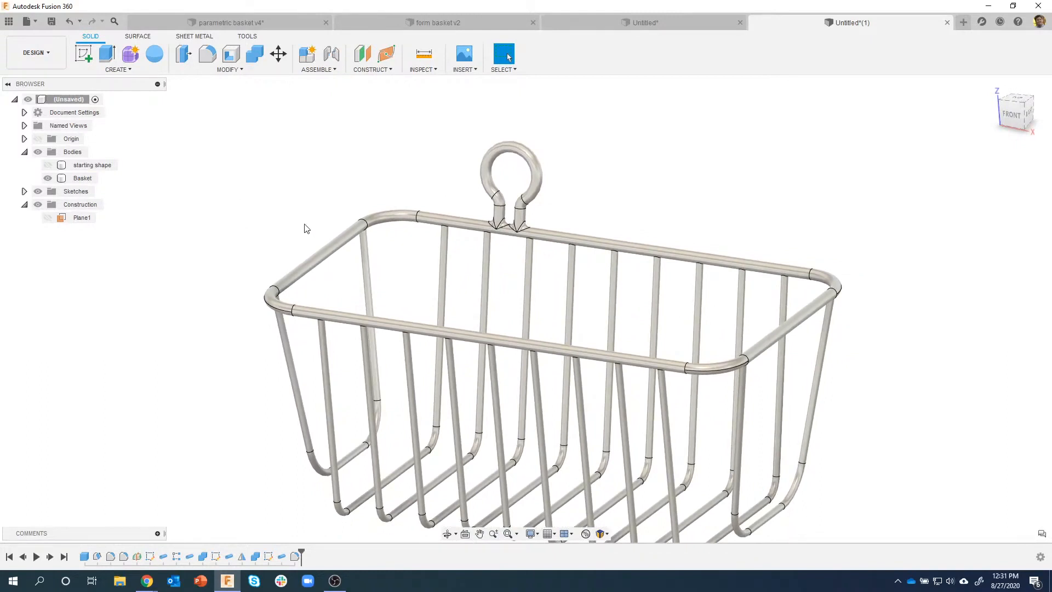
Step: Start a mirror of features rather than bodies and select the loop's pipe and its fillet as the objects
click(124, 71)
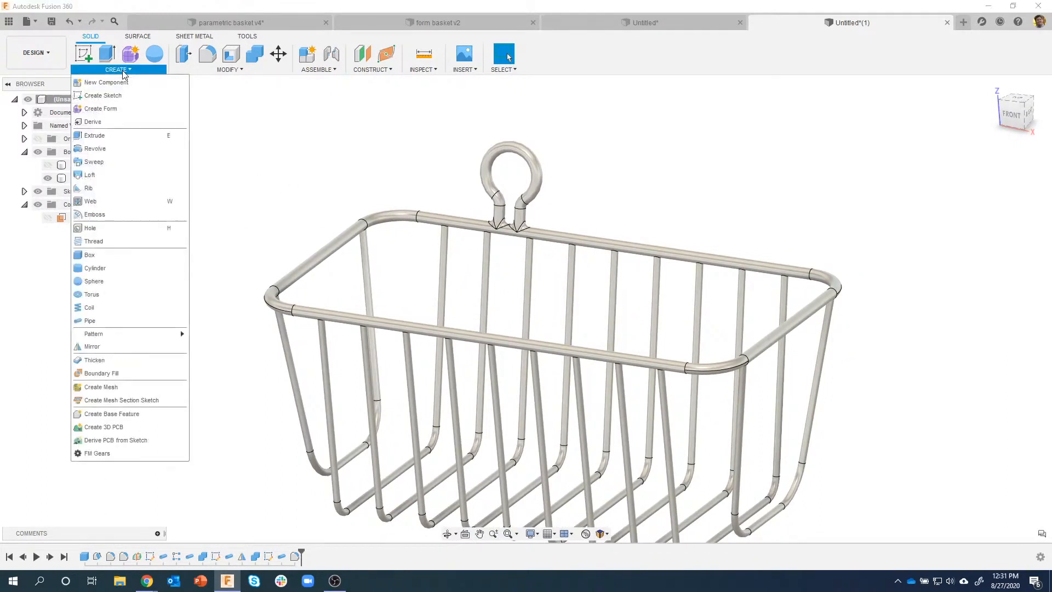
click(107, 344)
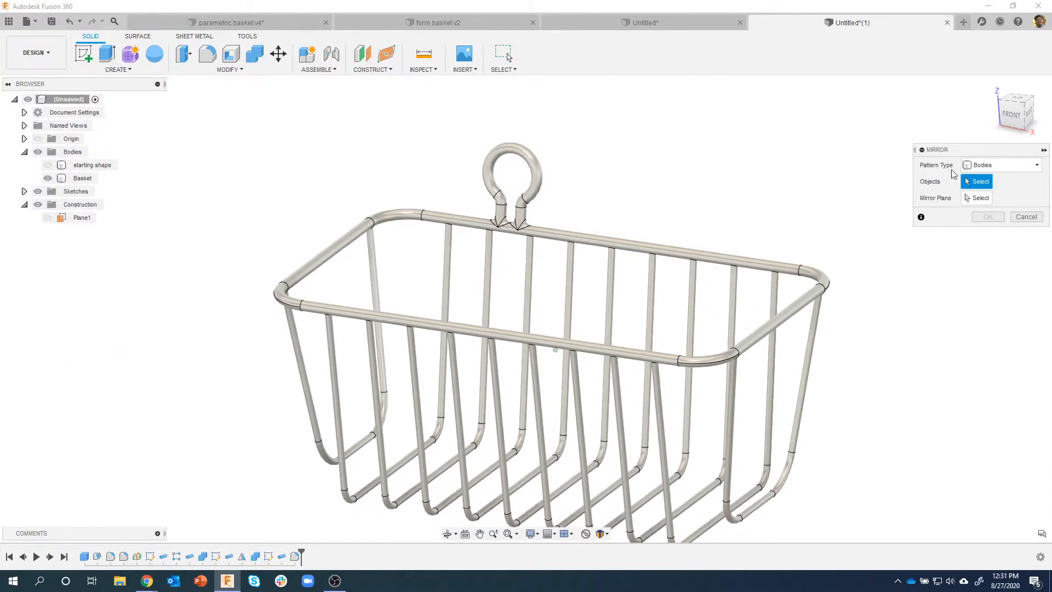
click(532, 163)
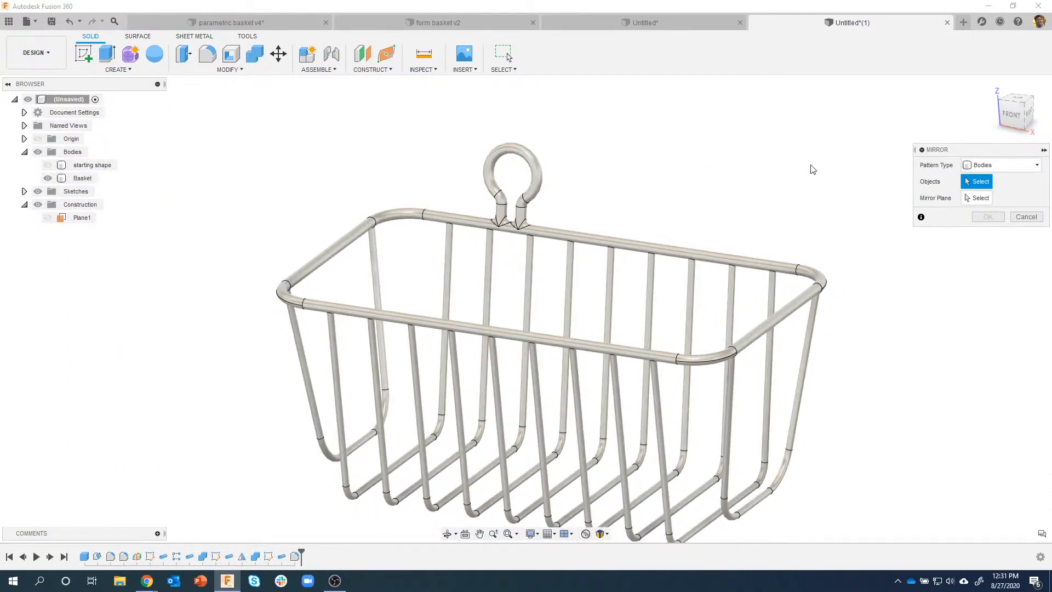
click(989, 168)
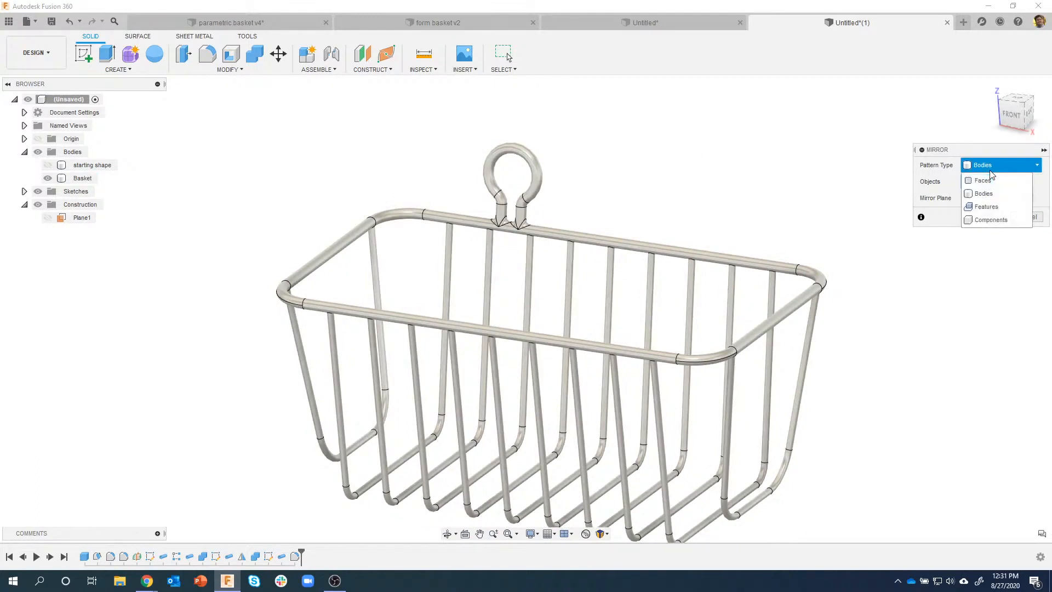
click(990, 207)
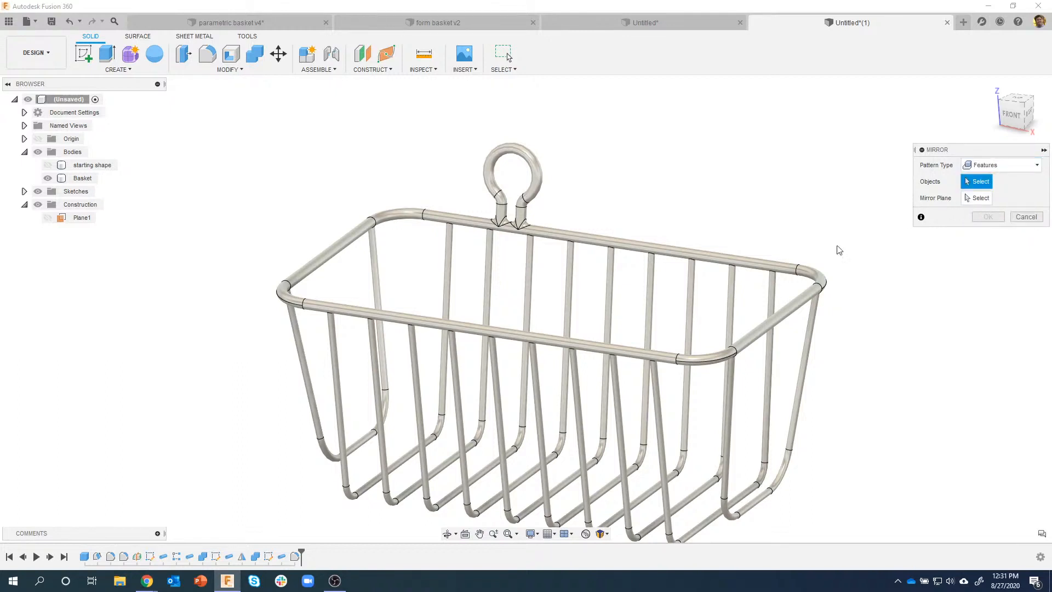
click(283, 556)
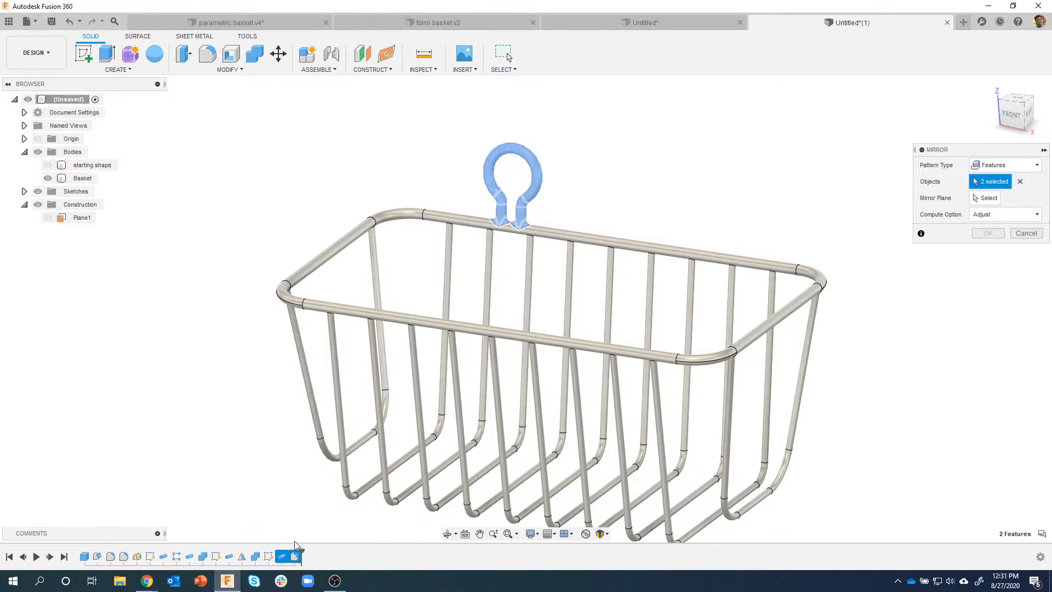
scroll(557, 207, up, 4)
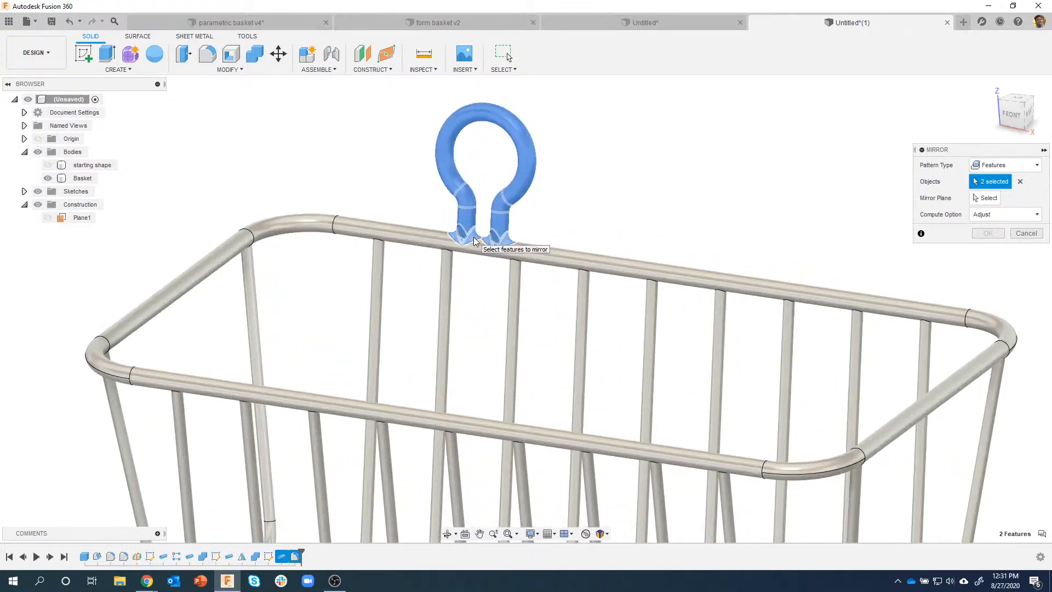
scroll(677, 217, down, 3)
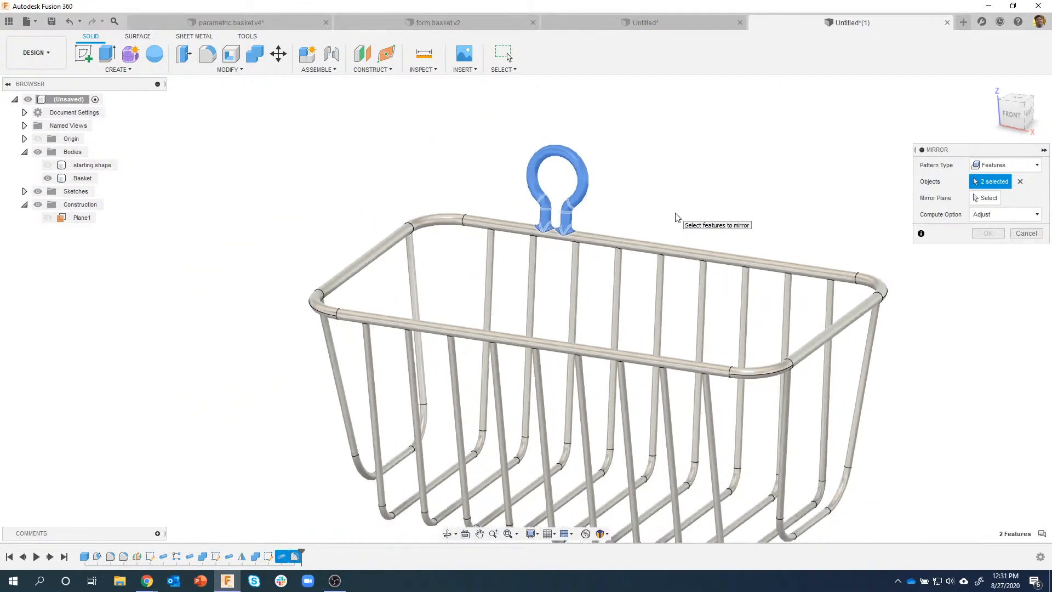
Step: Mirror the loop features across the mid-plane Plane1 with the Adjust compute option, and hide the plane
click(981, 198)
scroll(519, 209, down, 2)
click(48, 217)
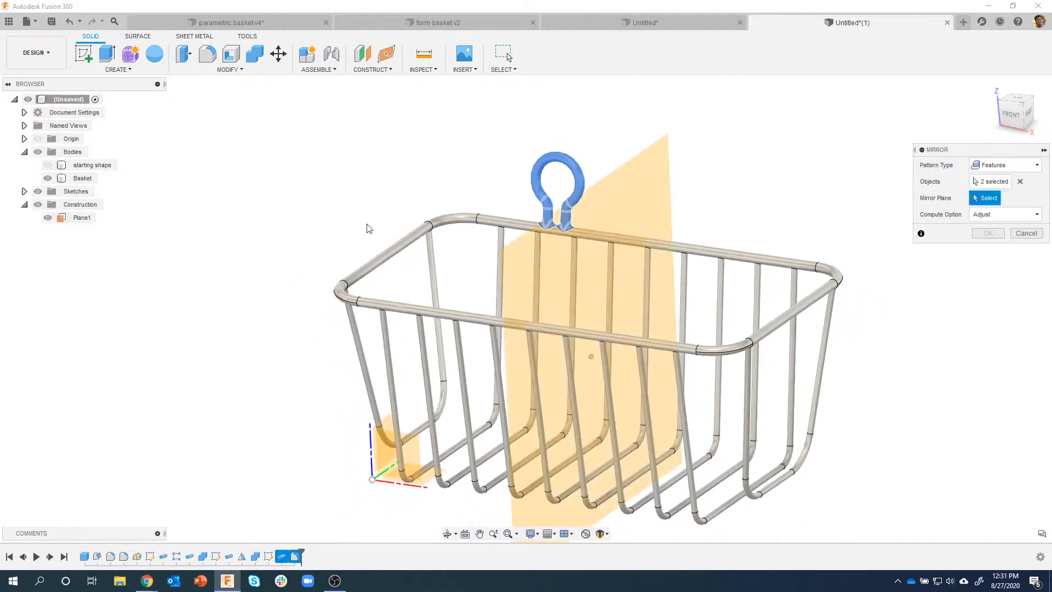
click(651, 185)
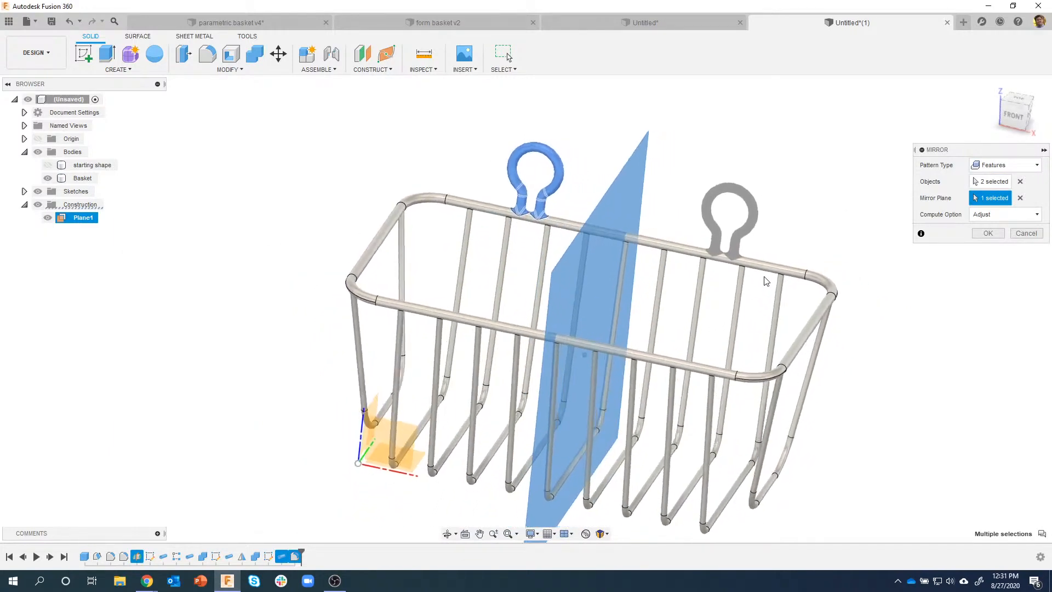
shift+middle_drag(766, 281, 734, 271)
click(988, 233)
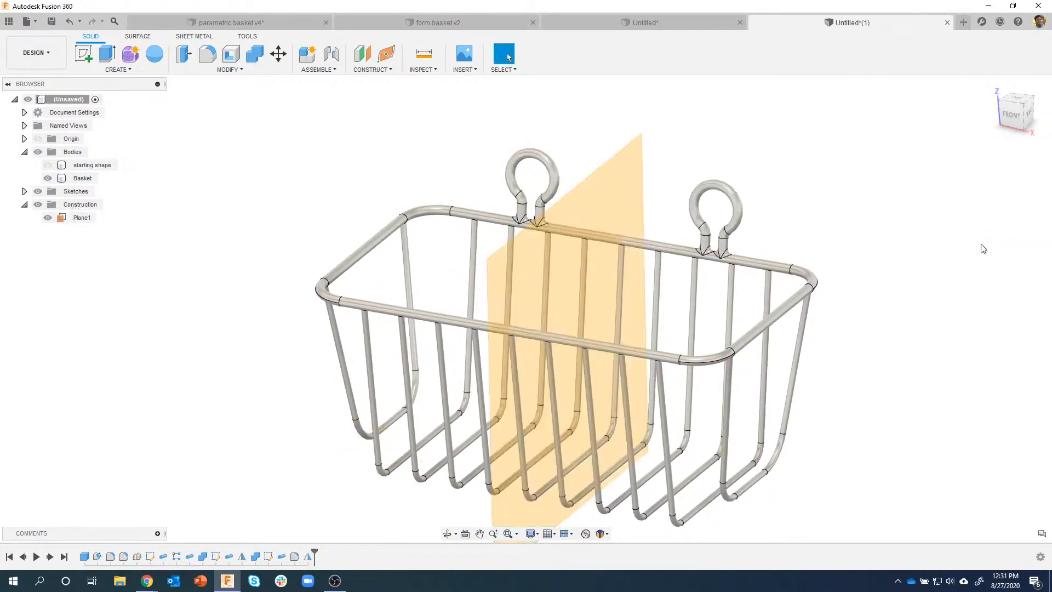
click(48, 218)
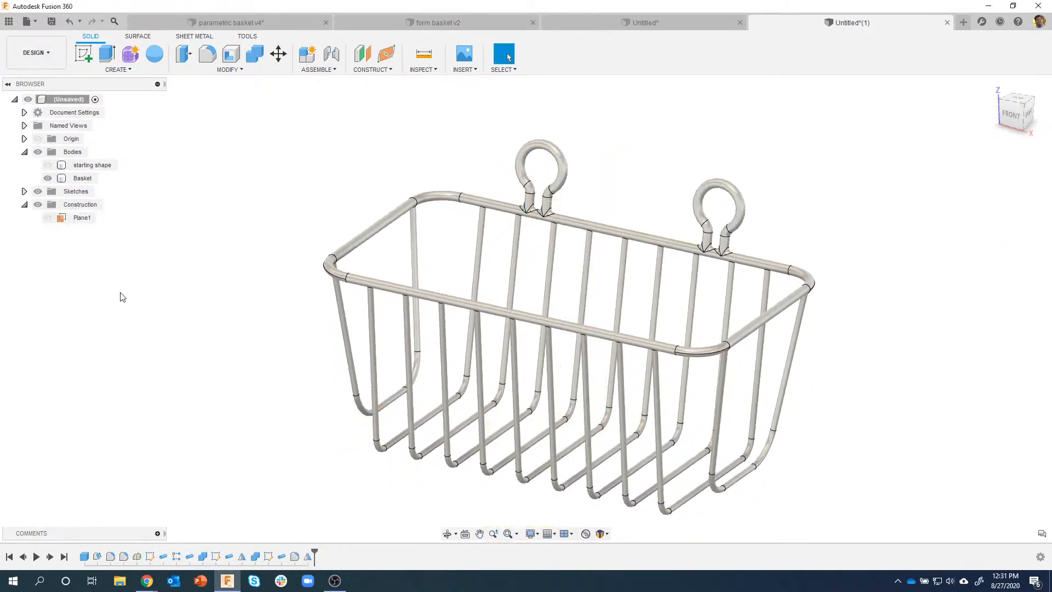
Step: Edit the starting box feature and set its width to 3 in
shift+middle_drag(120, 296, 246, 263)
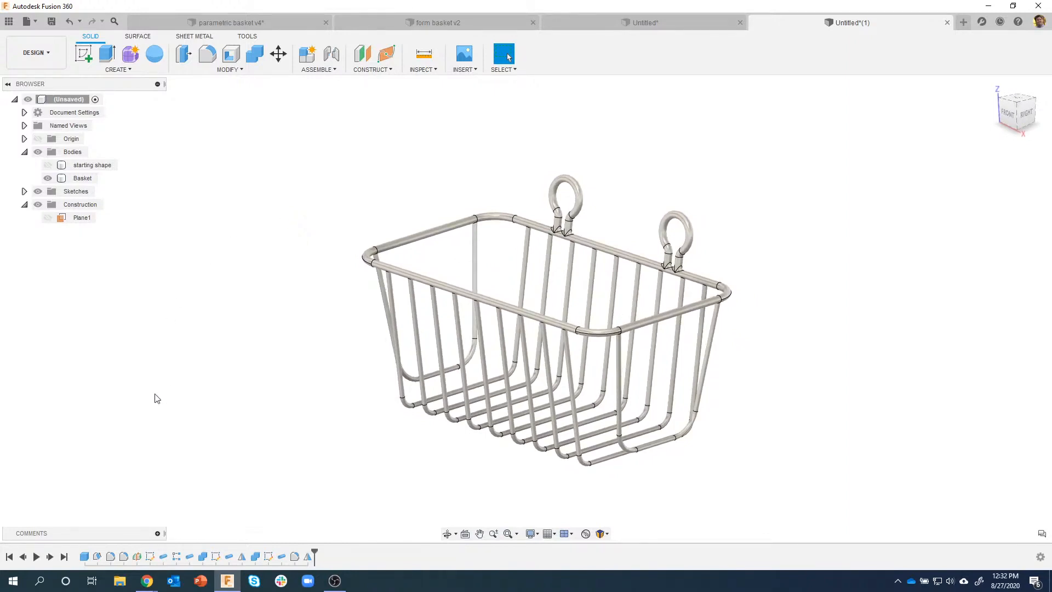
click(84, 557)
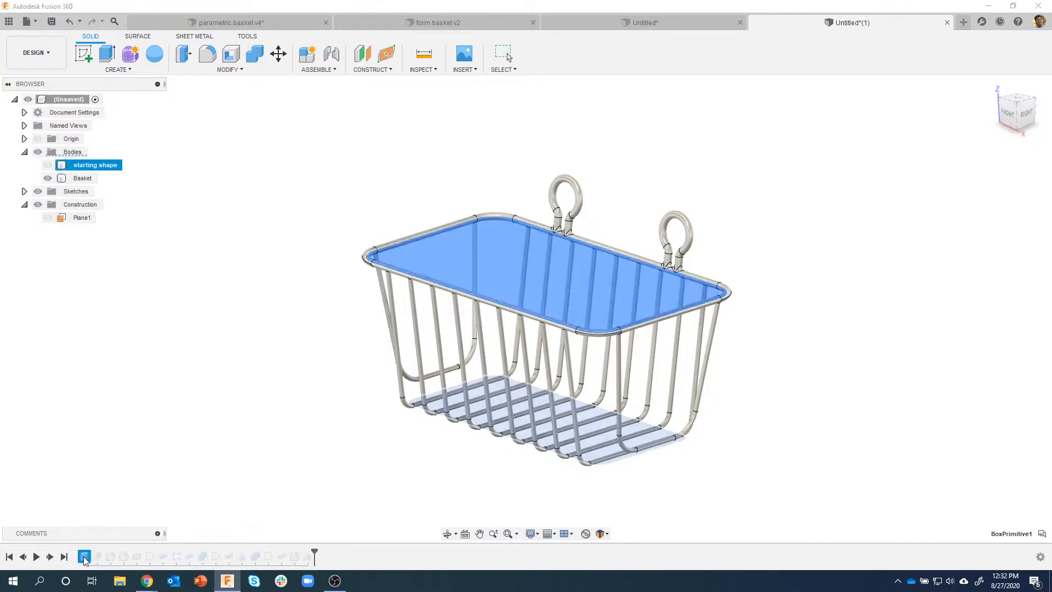
double_click(85, 557)
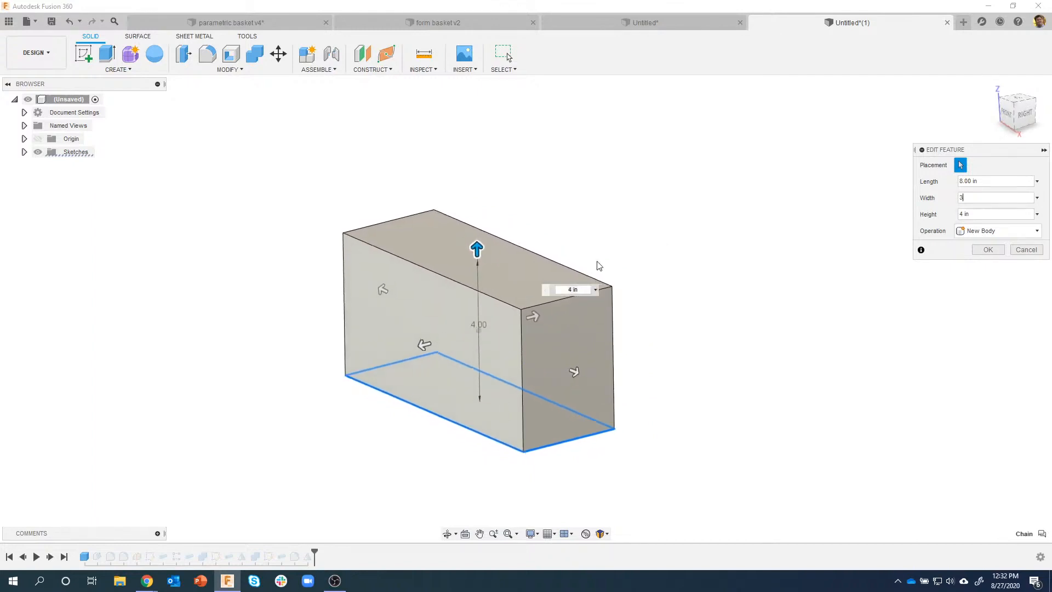
click(983, 250)
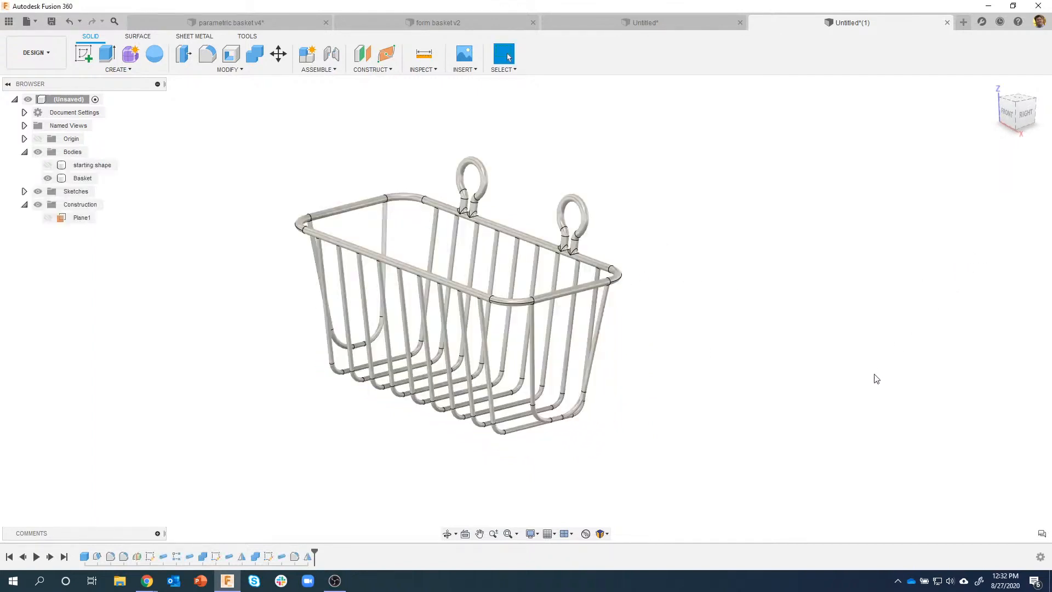
Step: Edit the starting box feature and set its height to 8 in
shift+middle_drag(841, 413, 254, 357)
shift+middle_drag(467, 314, 147, 508)
double_click(84, 557)
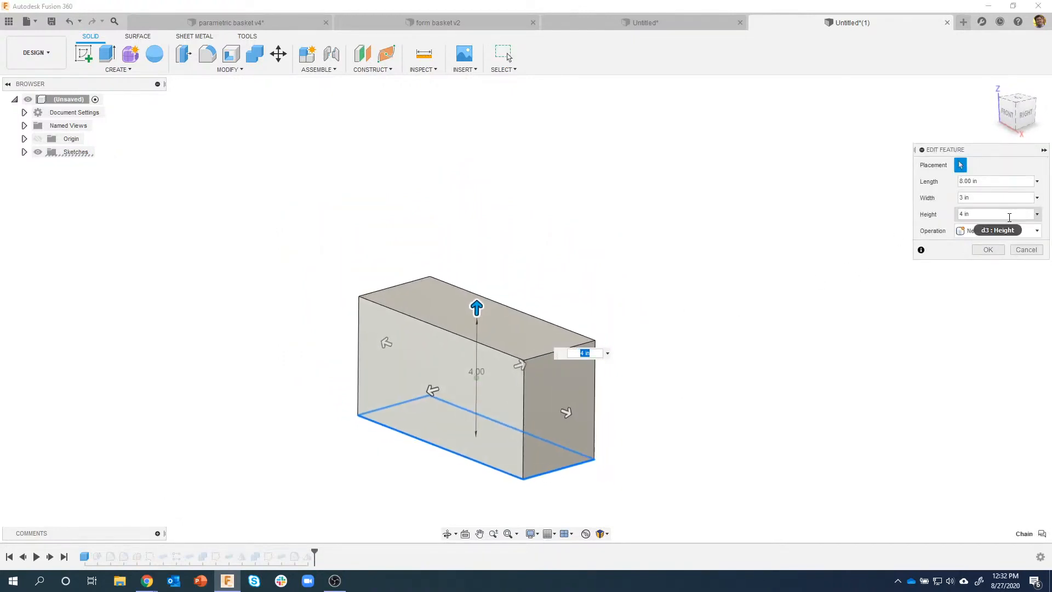
click(946, 215)
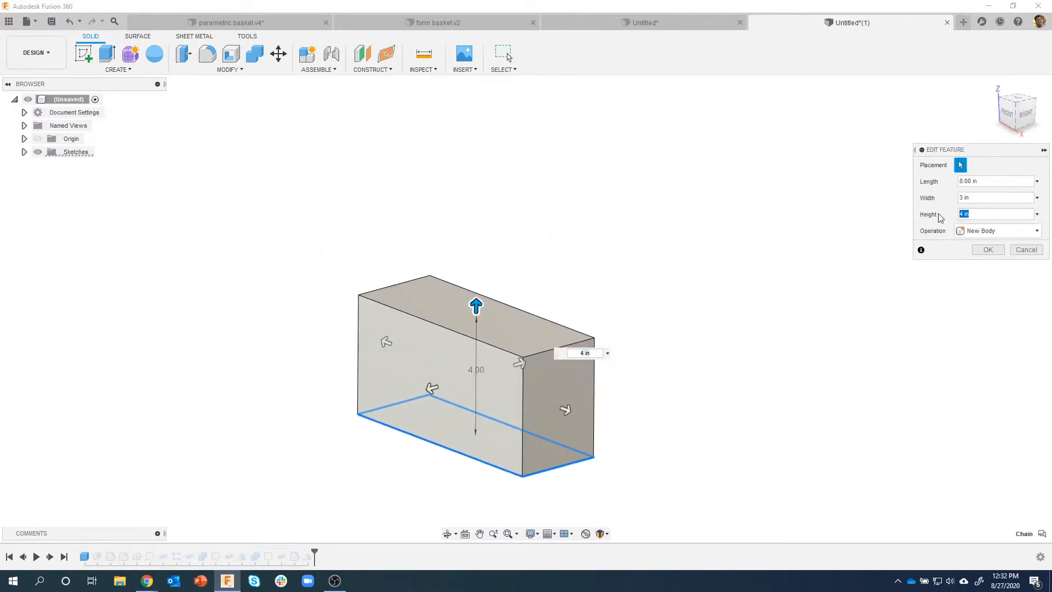
text(8)
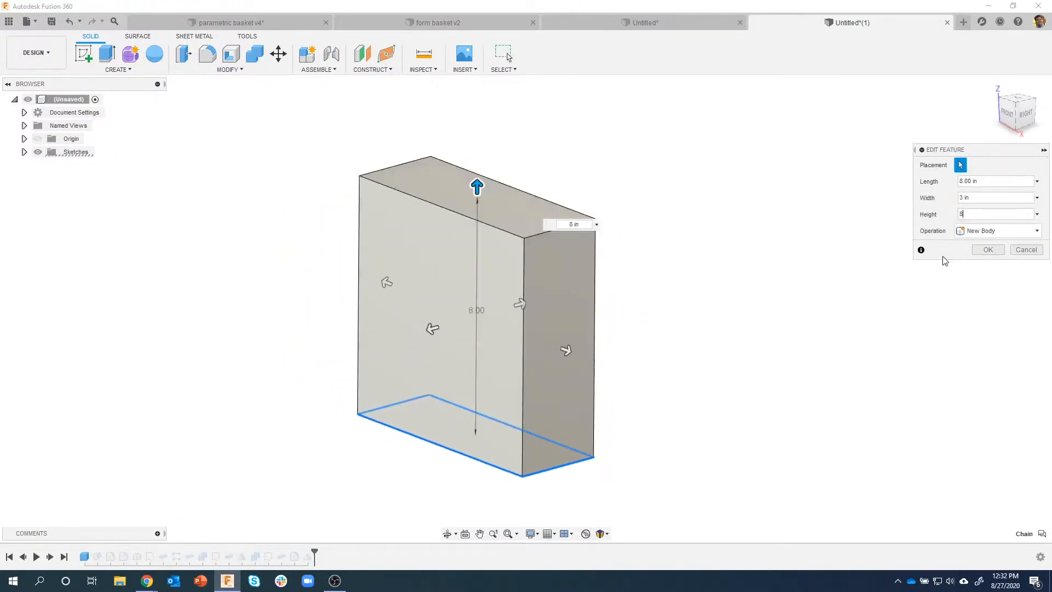
click(987, 249)
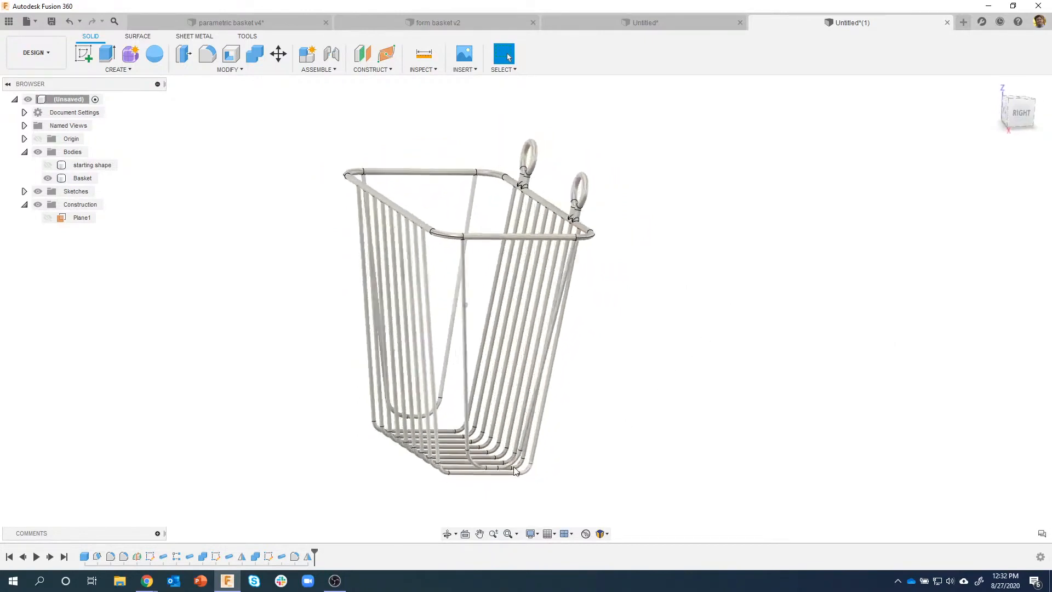
Step: Edit the draft on the starting shape's four side faces and set its angle to 1 degree
double_click(97, 555)
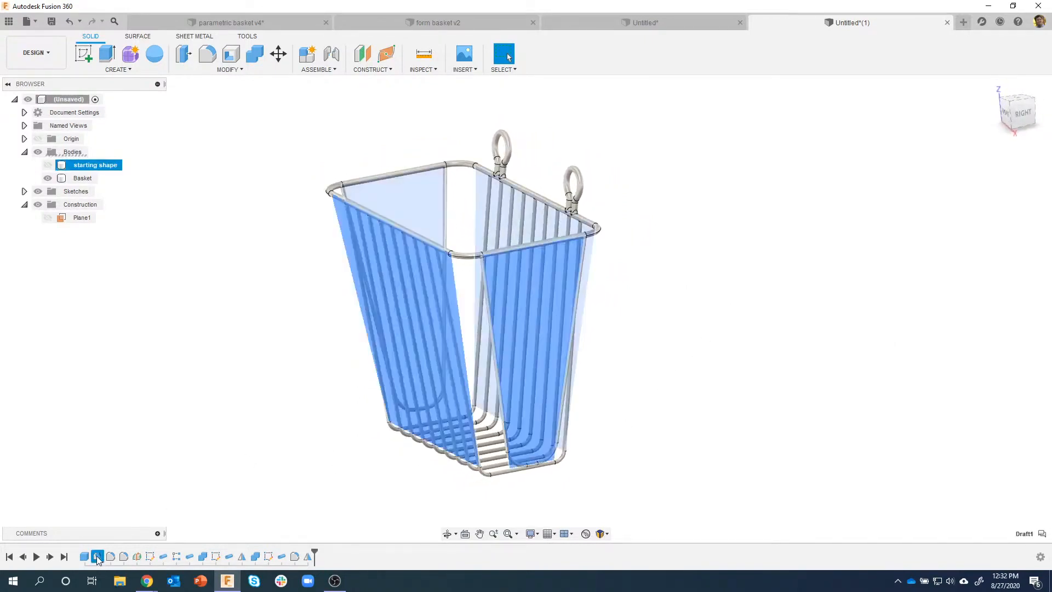
click(995, 253)
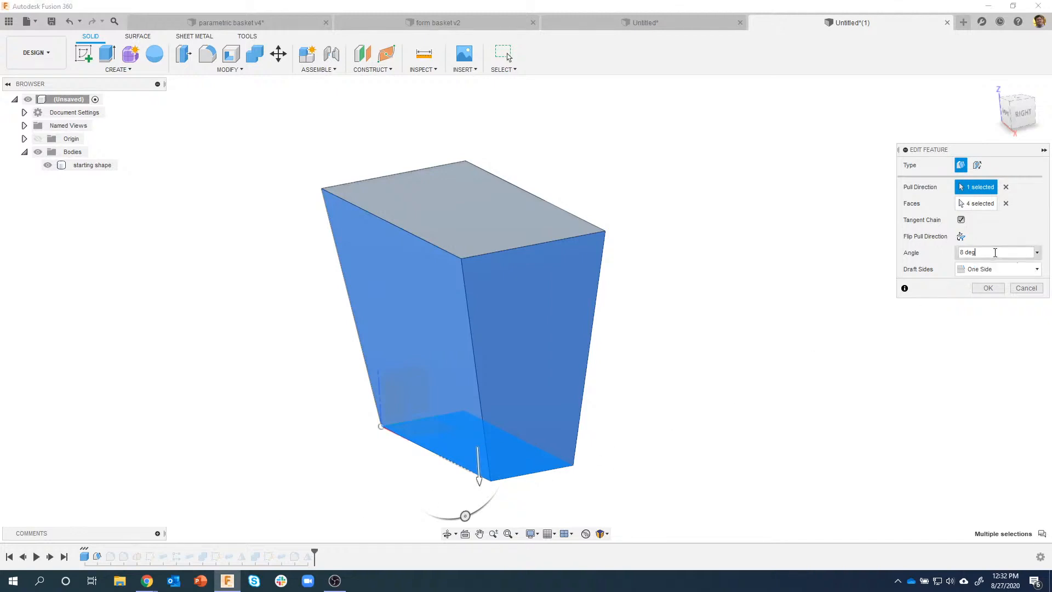
text(1)
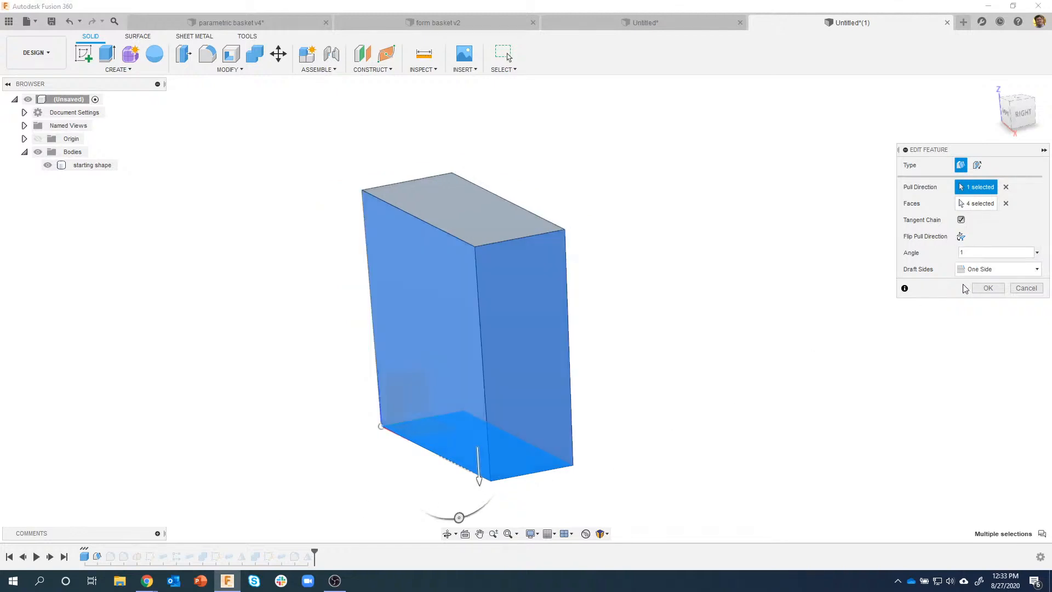
click(988, 288)
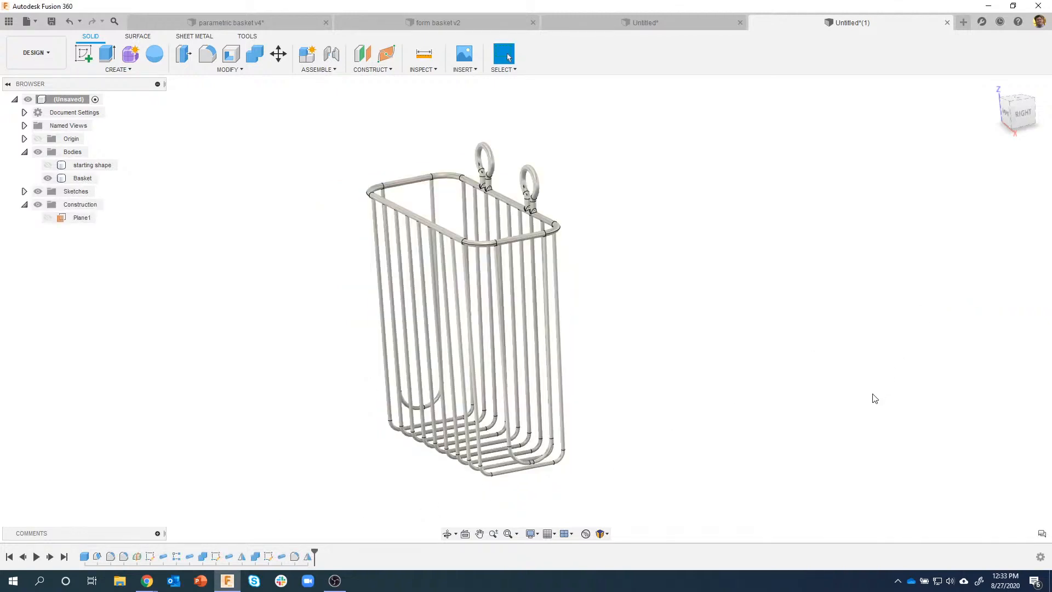
Step: Edit the starting box feature and set its height to 3 in
shift+middle_drag(873, 395, 599, 254)
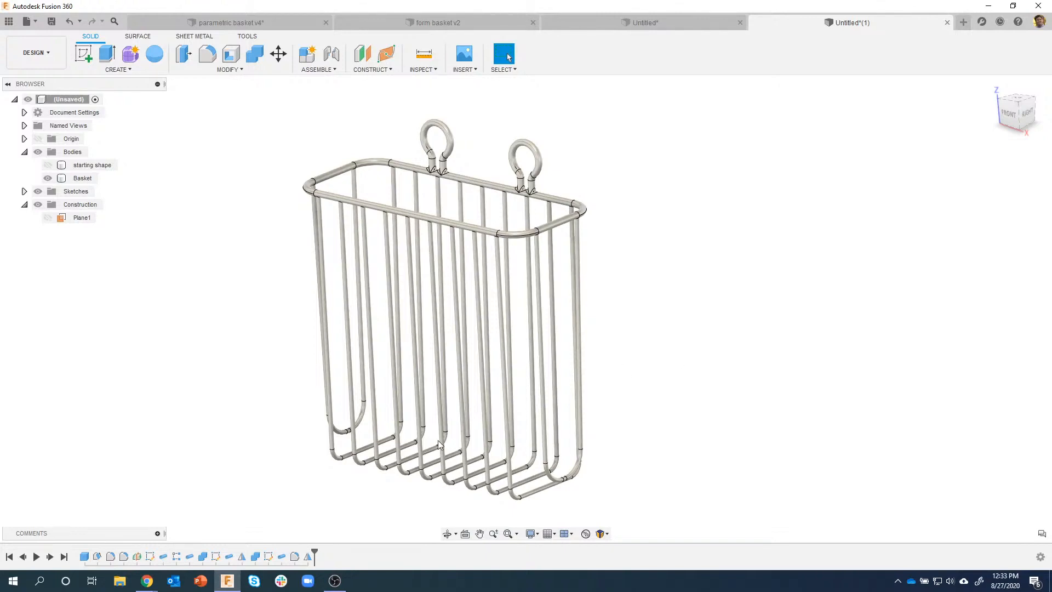
double_click(84, 556)
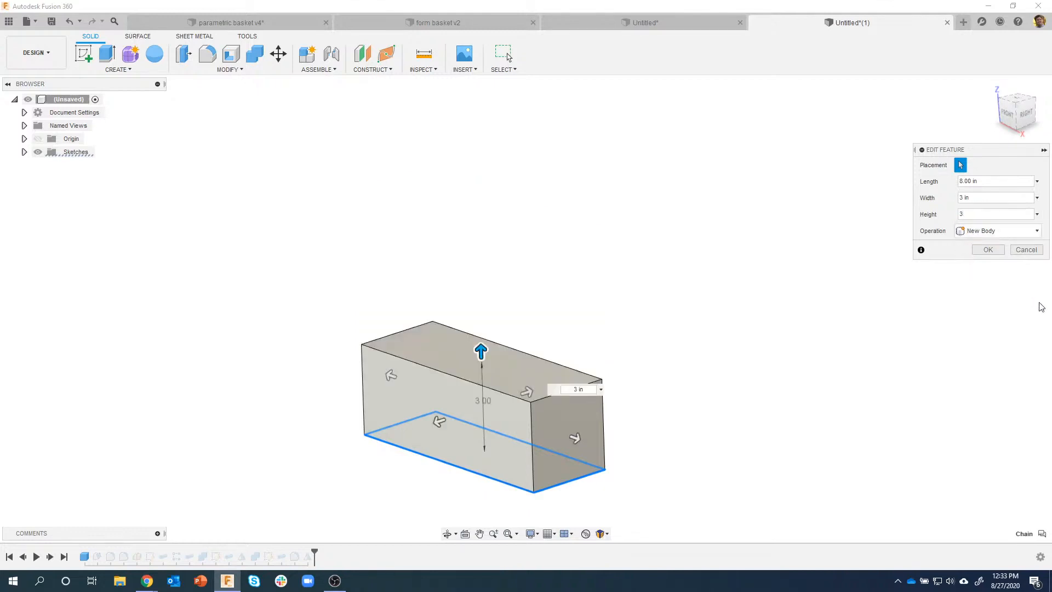
click(989, 251)
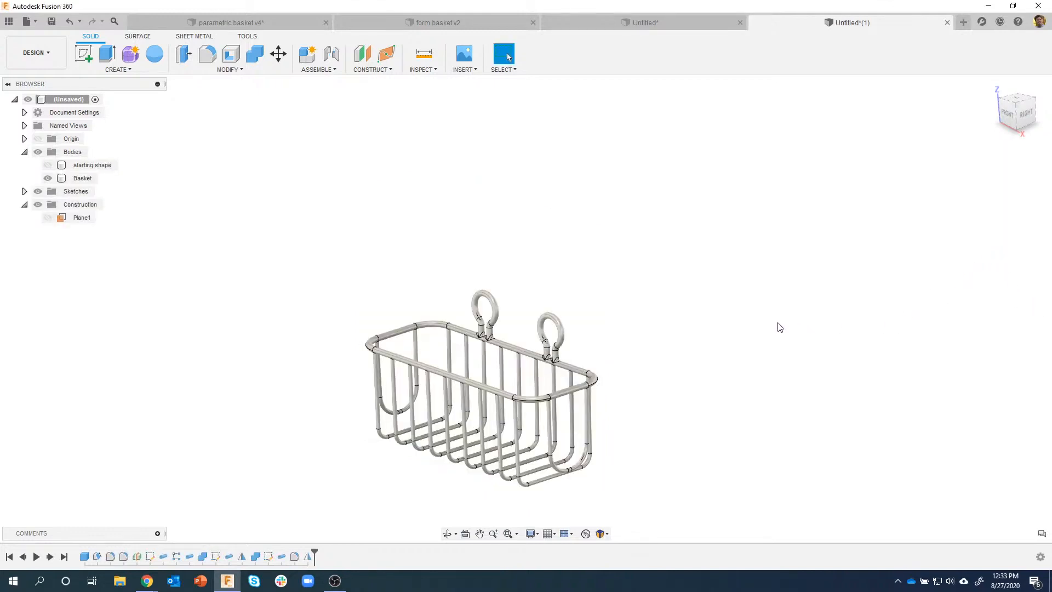
Step: In the Render workspace, download the Brass - Old appearance and apply it to the basket body
shift+middle_drag(802, 359, 676, 290)
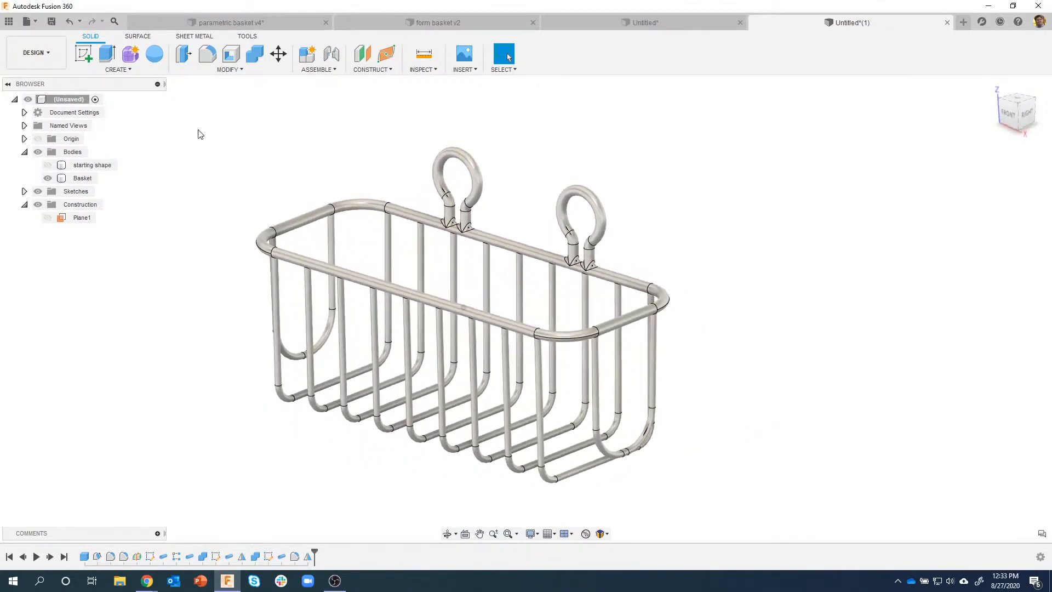
click(49, 52)
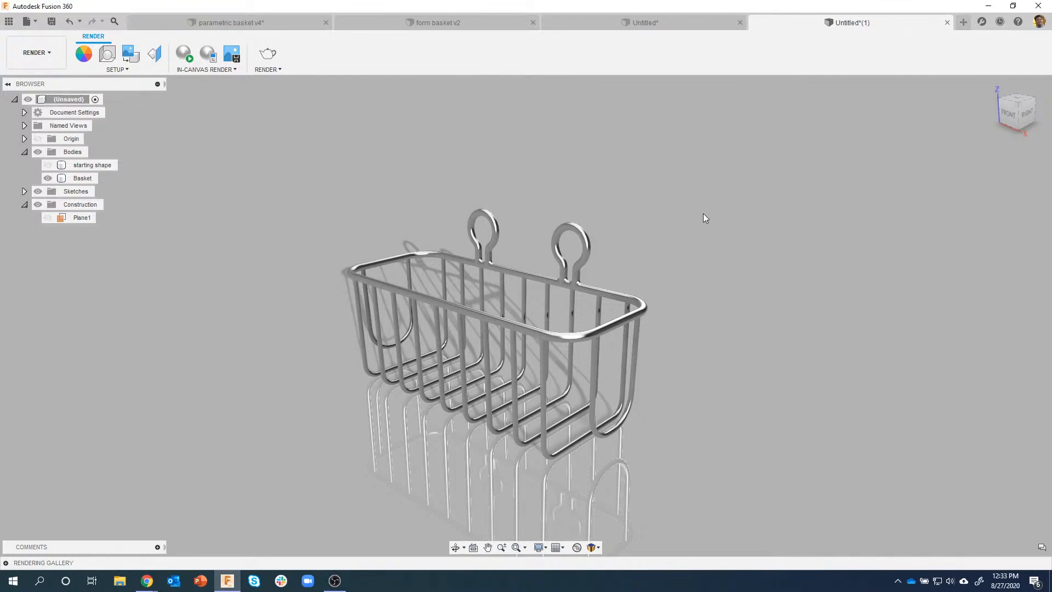
key(a)
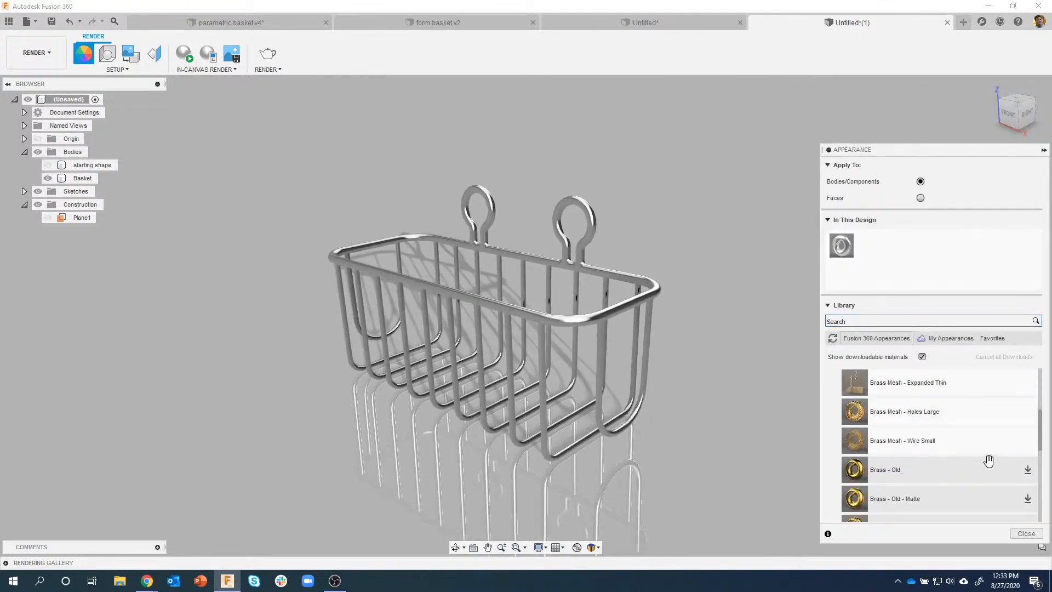
click(1028, 470)
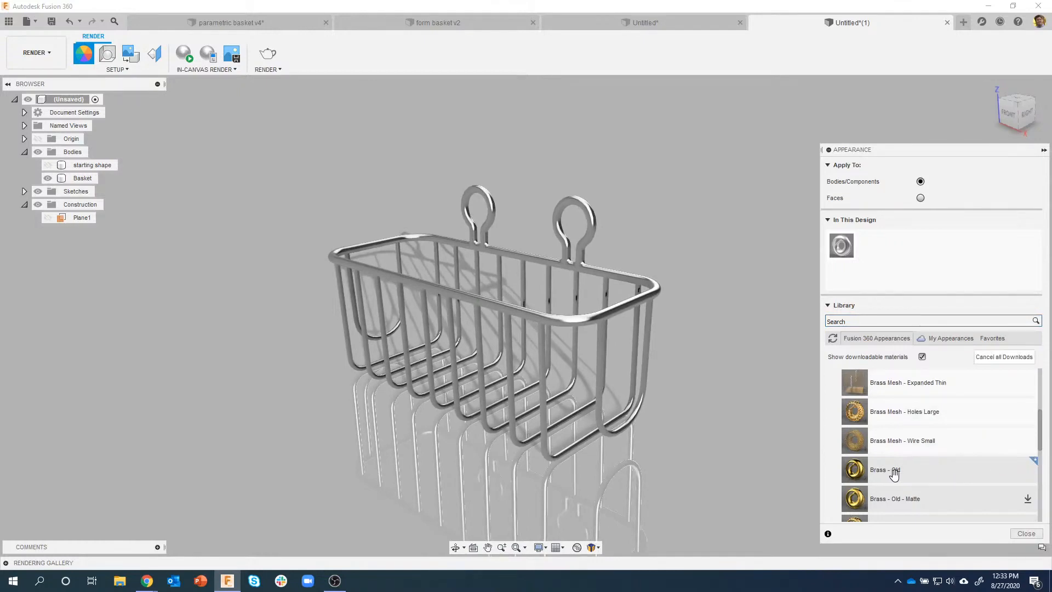
drag(896, 472, 583, 315)
scroll(689, 301, up, 5)
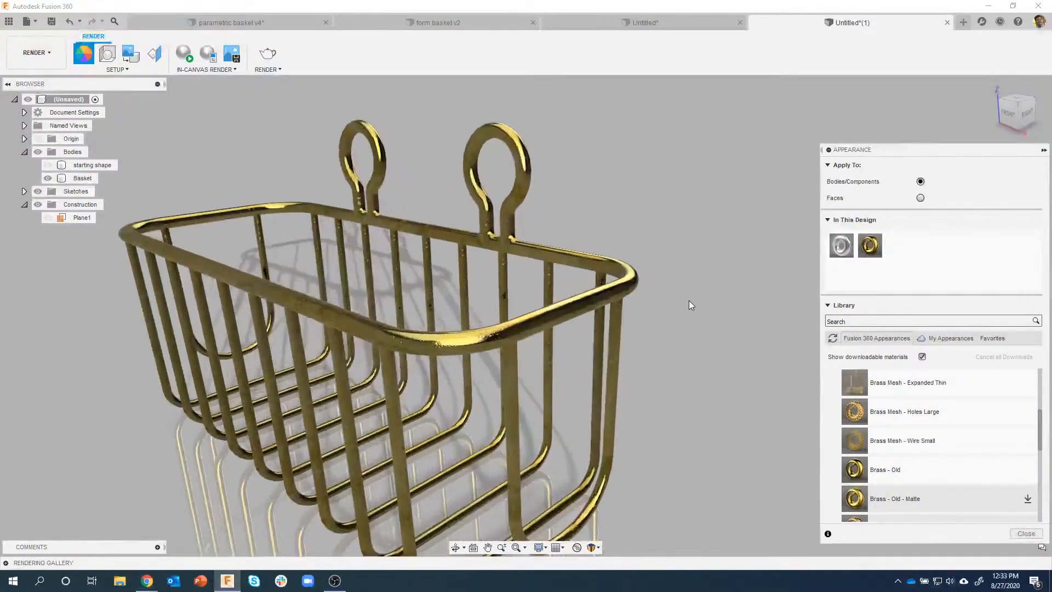
scroll(689, 300, up, 2)
scroll(356, 367, up, 4)
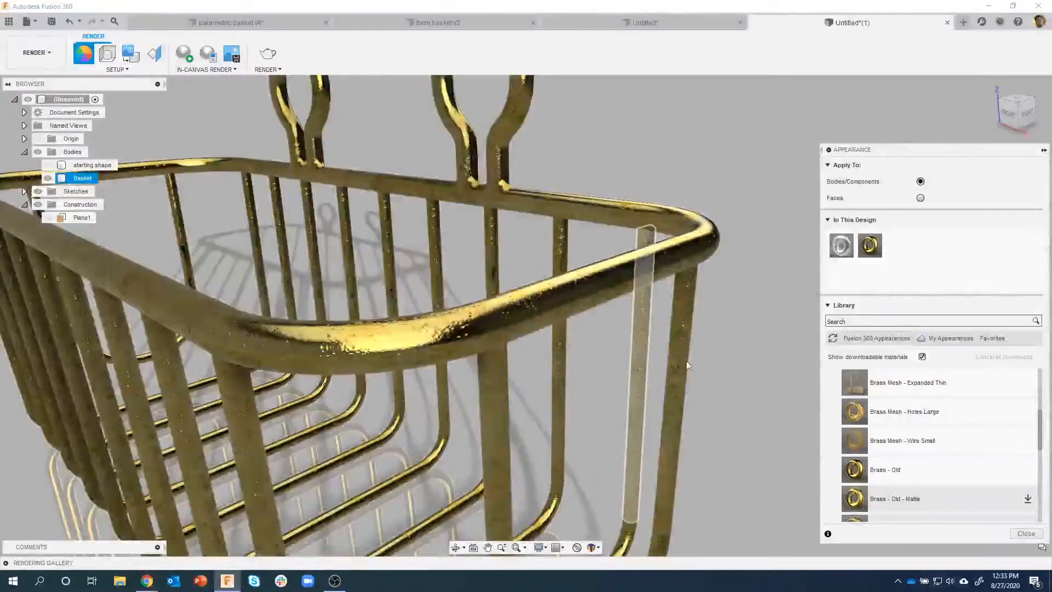
shift+middle_drag(694, 355, 757, 380)
scroll(622, 364, down, 7)
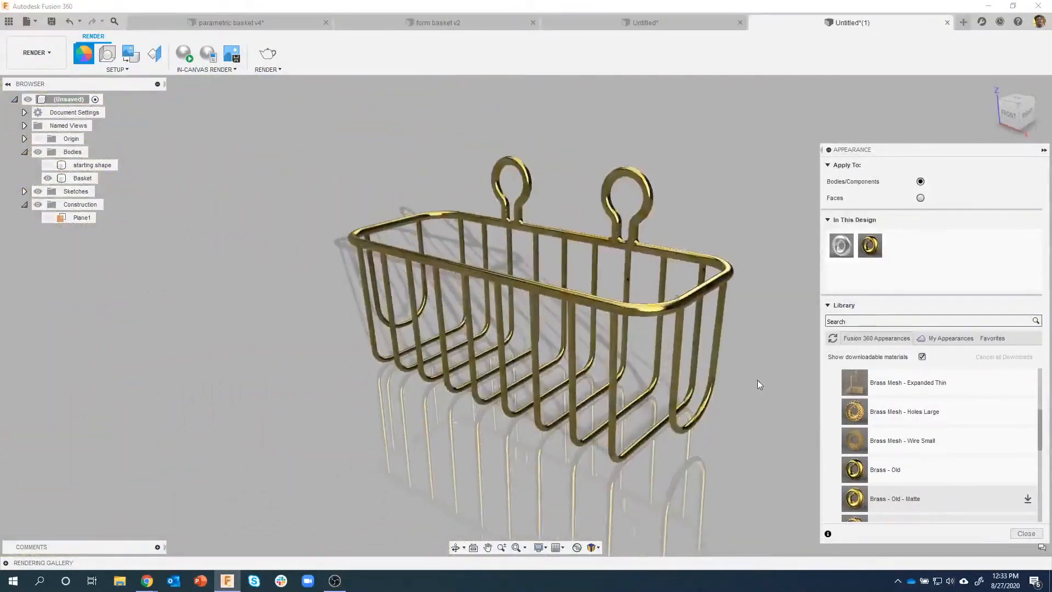
click(1026, 533)
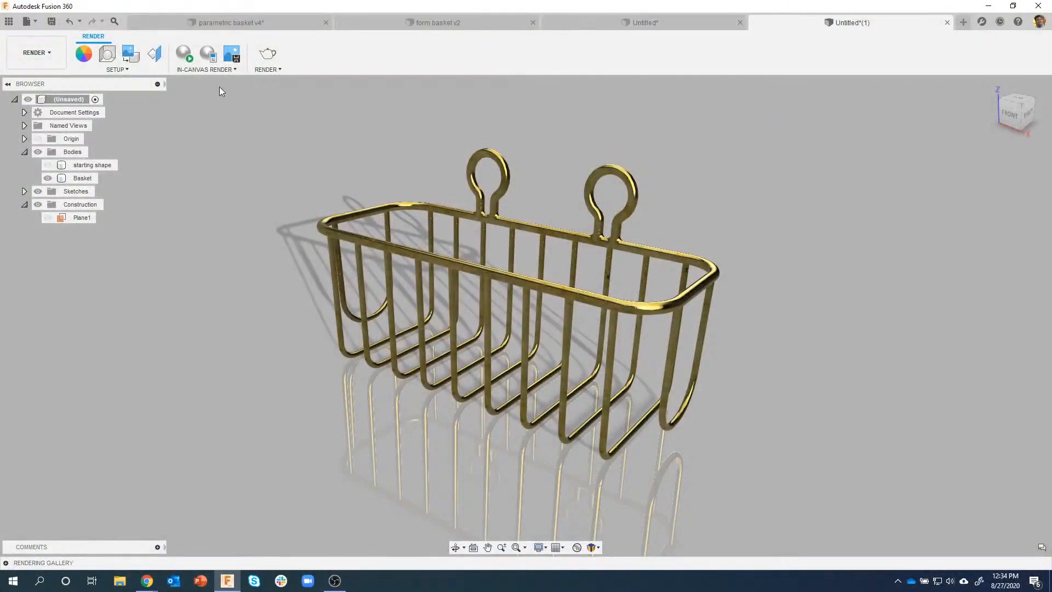
Step: Return to the Design workspace and examine the brass basket's wires and rim up close from above and below
click(35, 60)
click(36, 83)
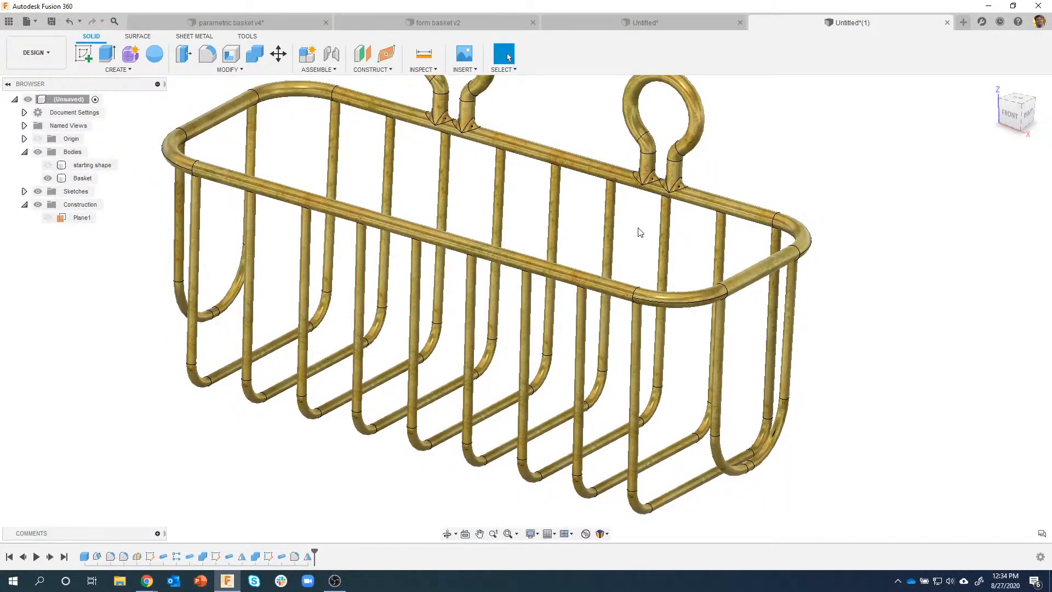
scroll(702, 183, up, 5)
middle_drag(711, 175, 707, 329)
scroll(610, 112, up, 5)
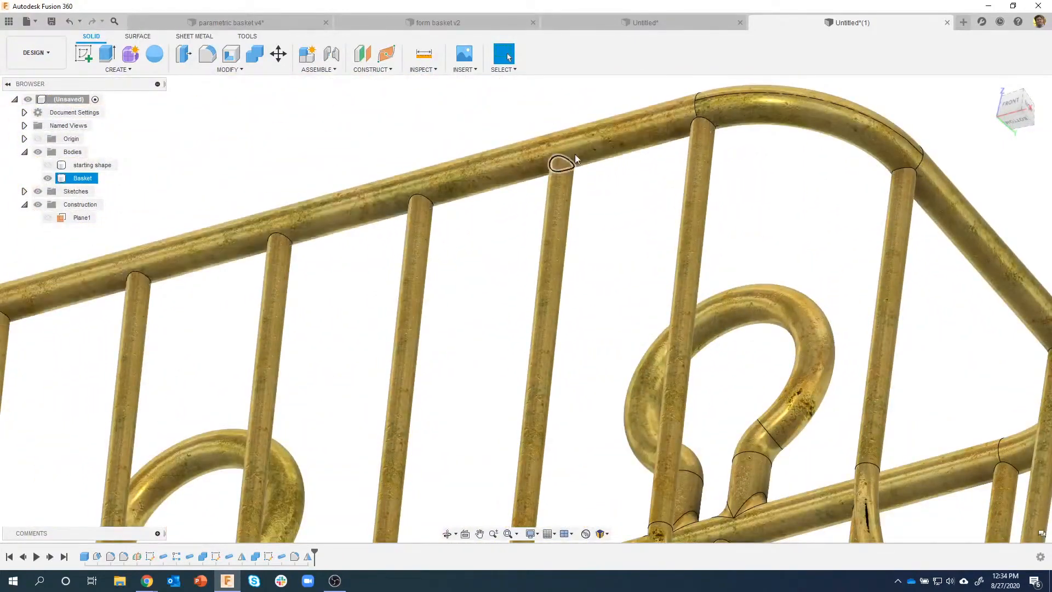
scroll(634, 212, down, 5)
shift+middle_drag(639, 212, 784, 186)
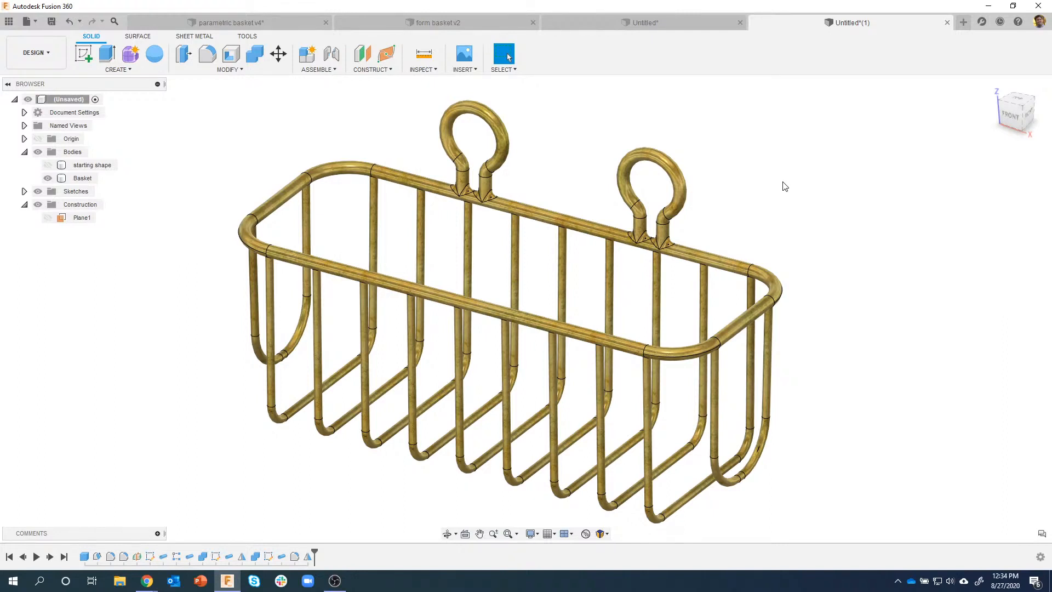
Step: Create a new design and start a form in it
click(963, 27)
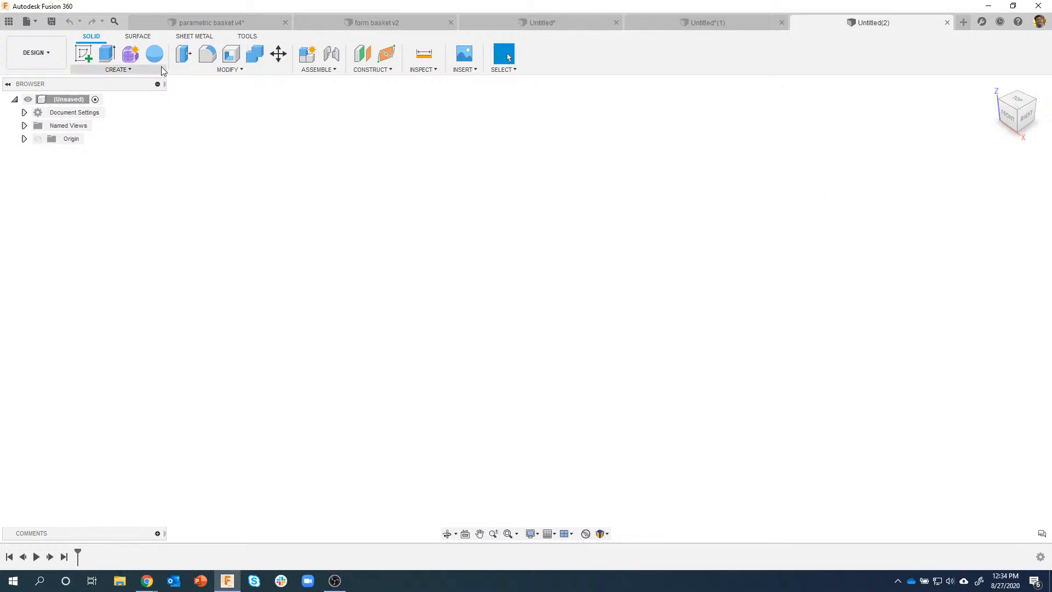
click(132, 57)
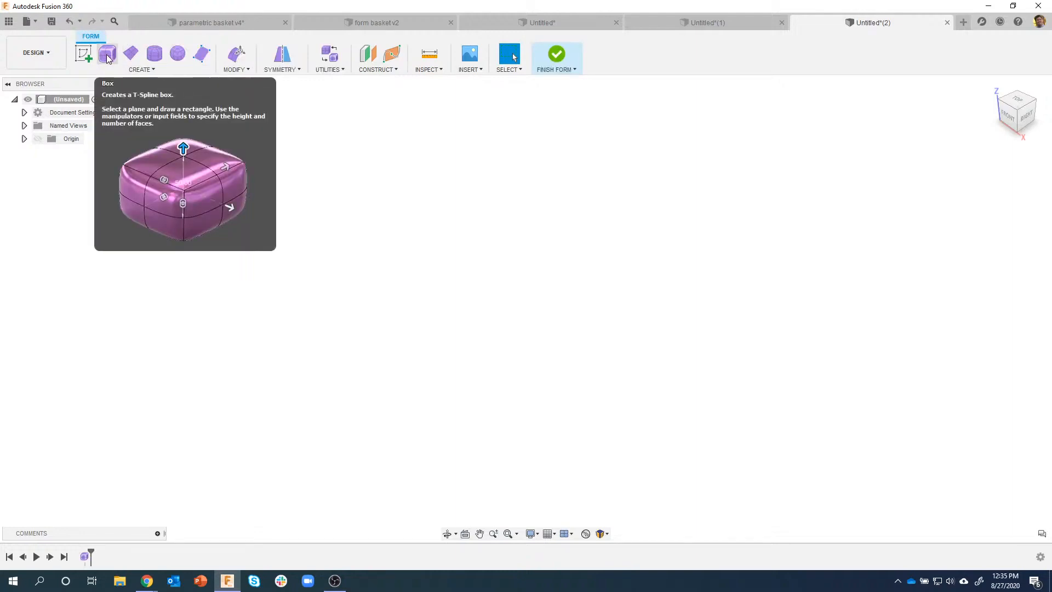
click(108, 57)
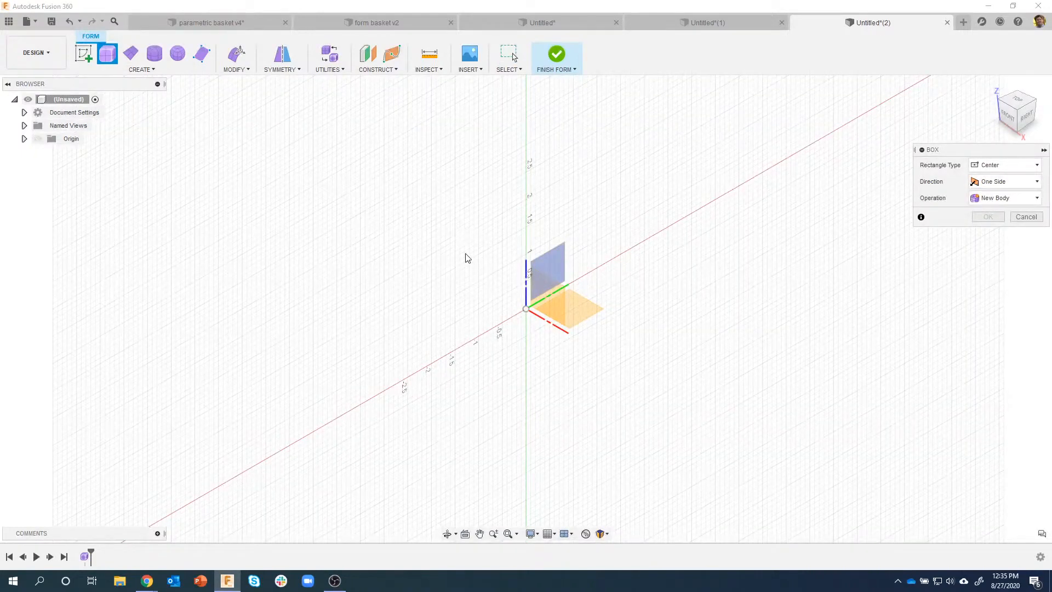
click(576, 307)
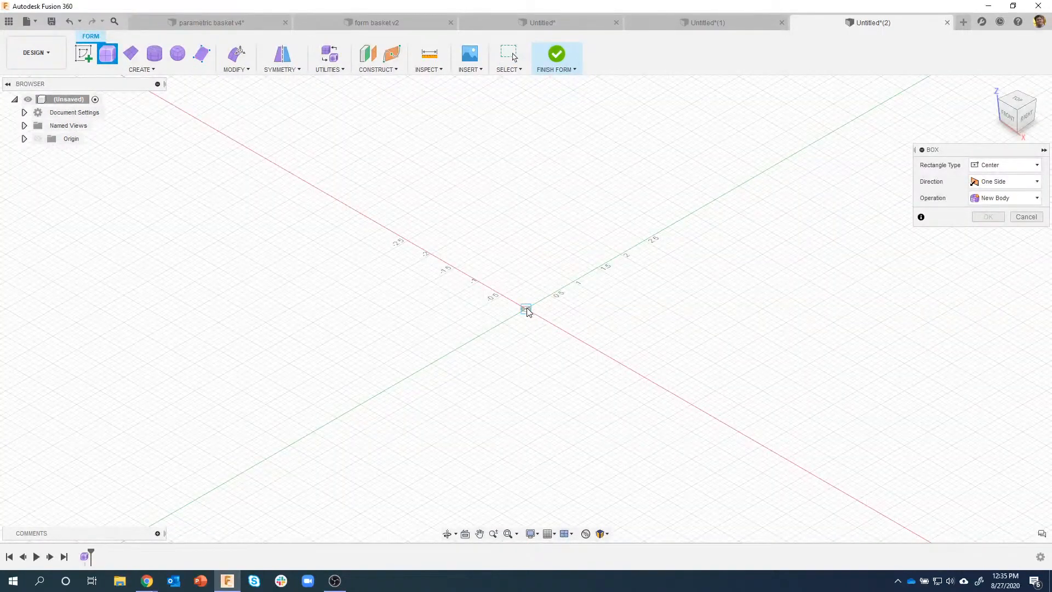
click(526, 309)
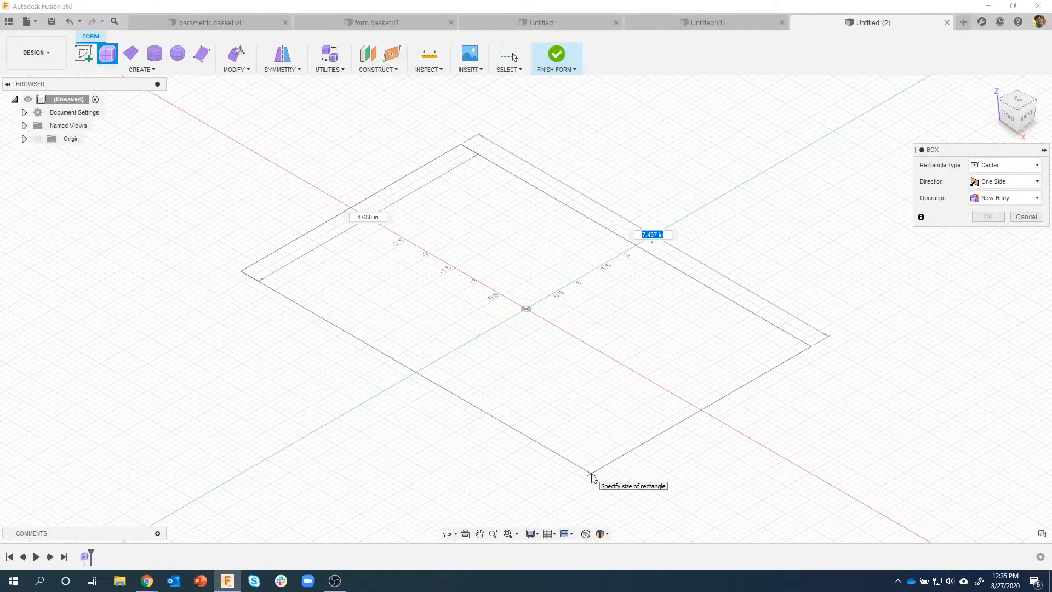
key(Tab)
key(Tab)
key(Tab)
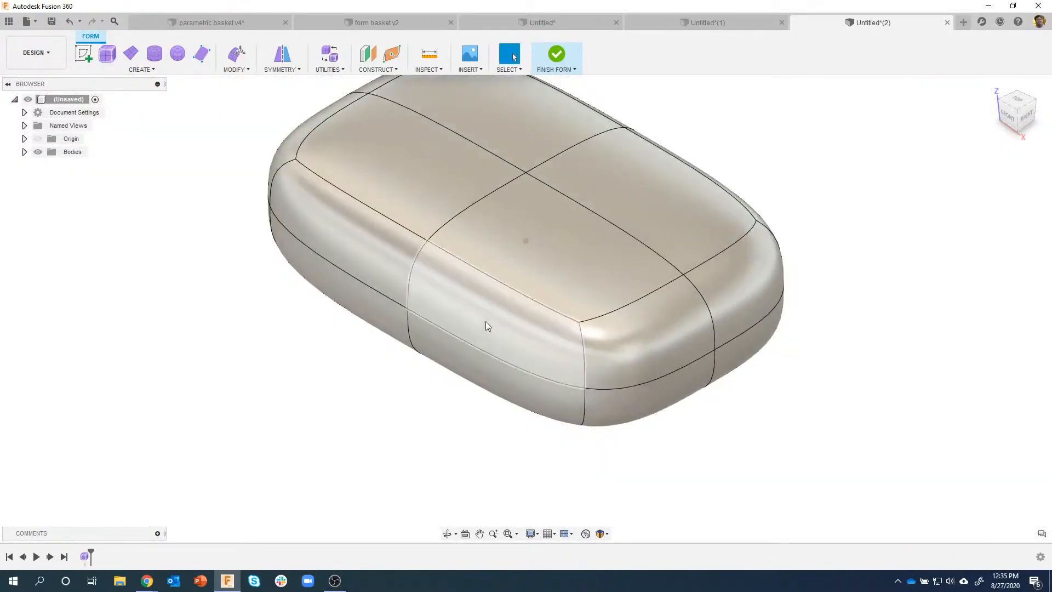
scroll(482, 356, down, 2)
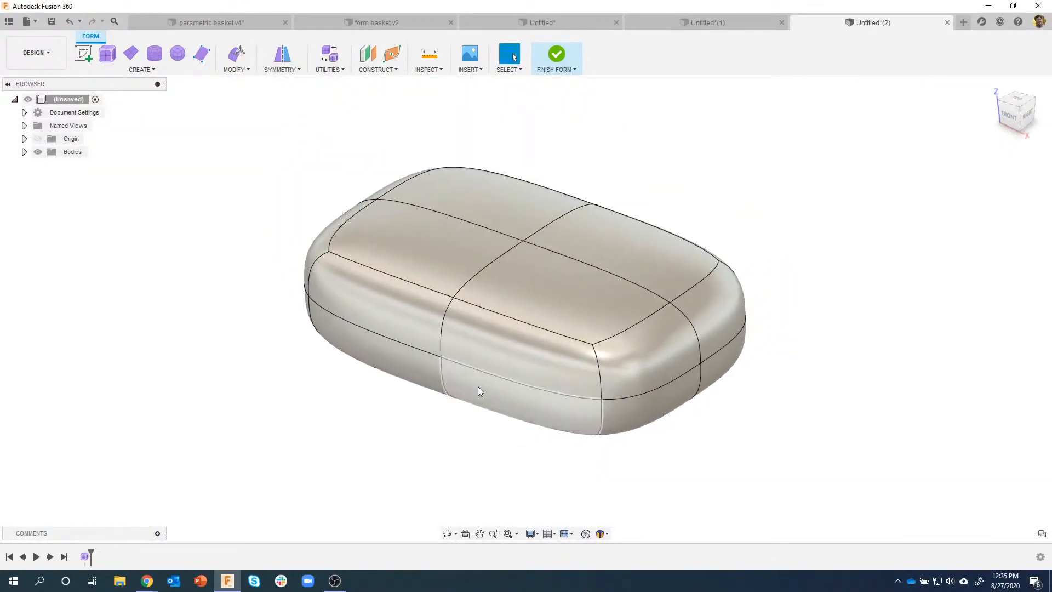
key(ctrl+z)
Step: Create a T-Spline box on the horizontal plane centred on the origin, with length 8 in, width 5 in and height 5 in
click(108, 53)
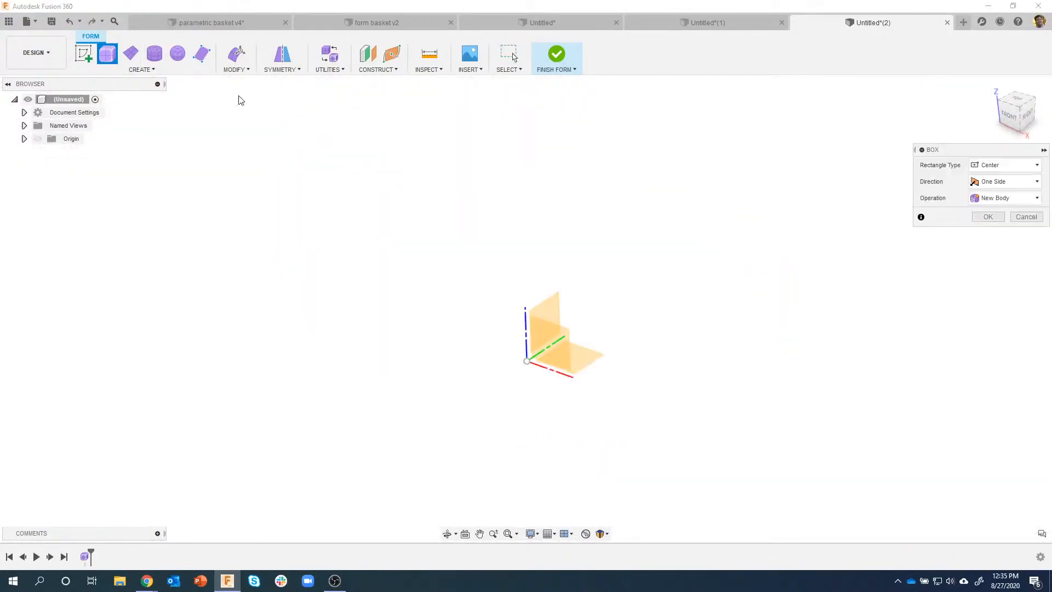
click(586, 366)
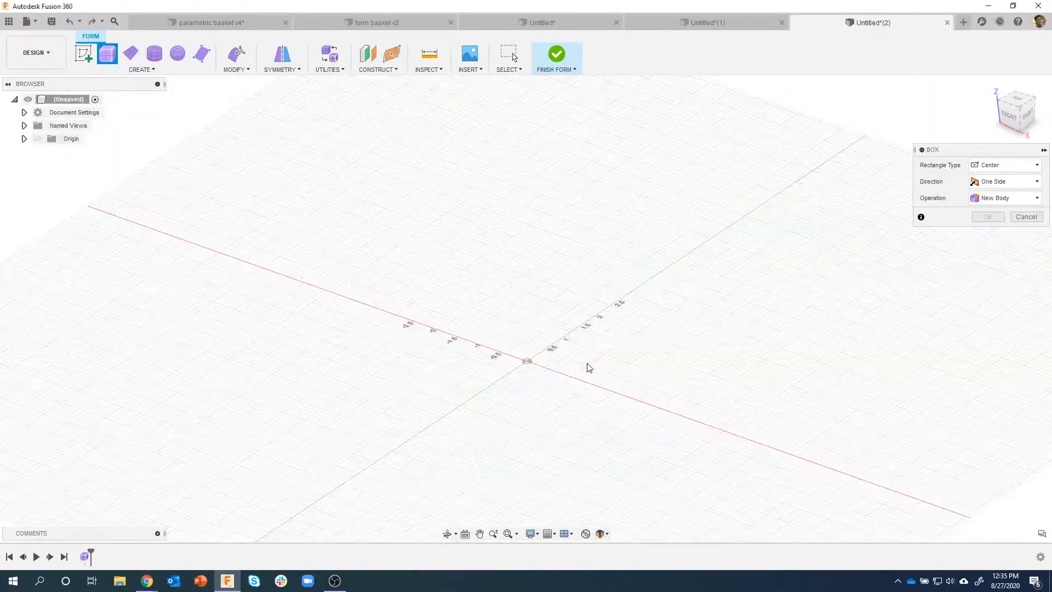
click(523, 360)
click(602, 465)
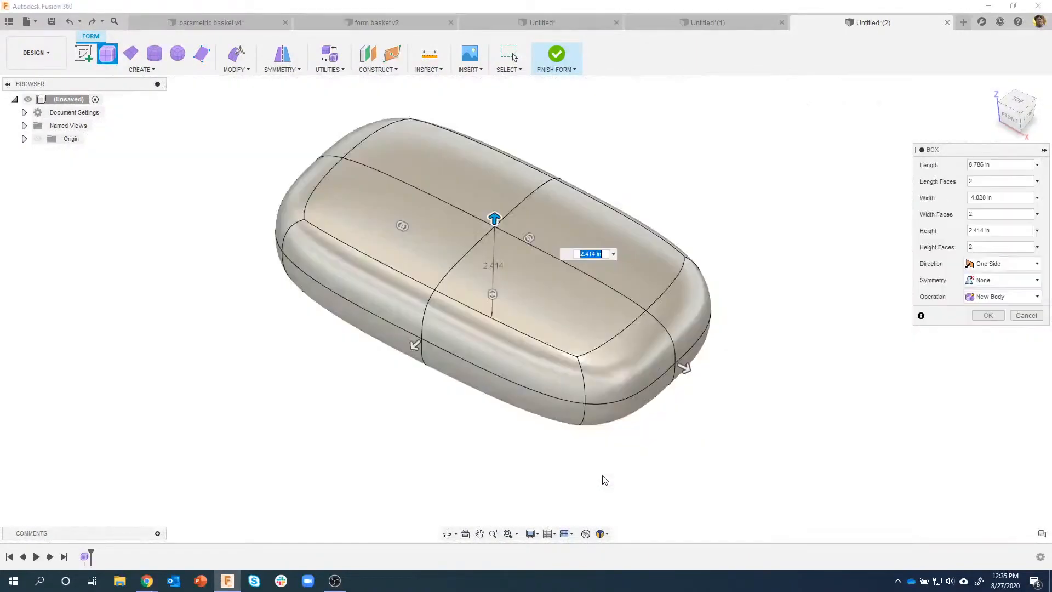
click(1002, 166)
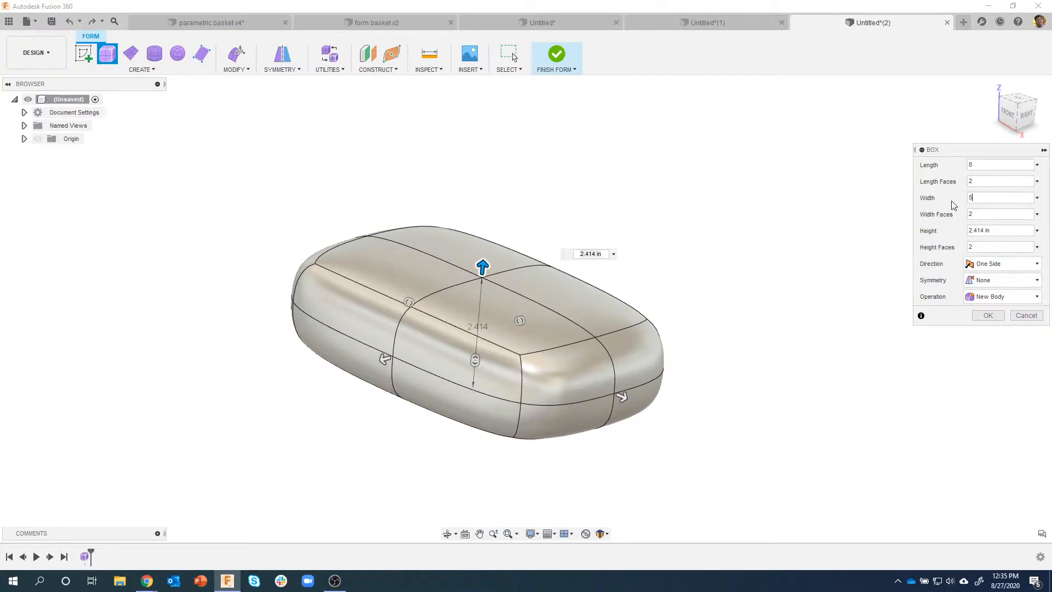
click(1004, 231)
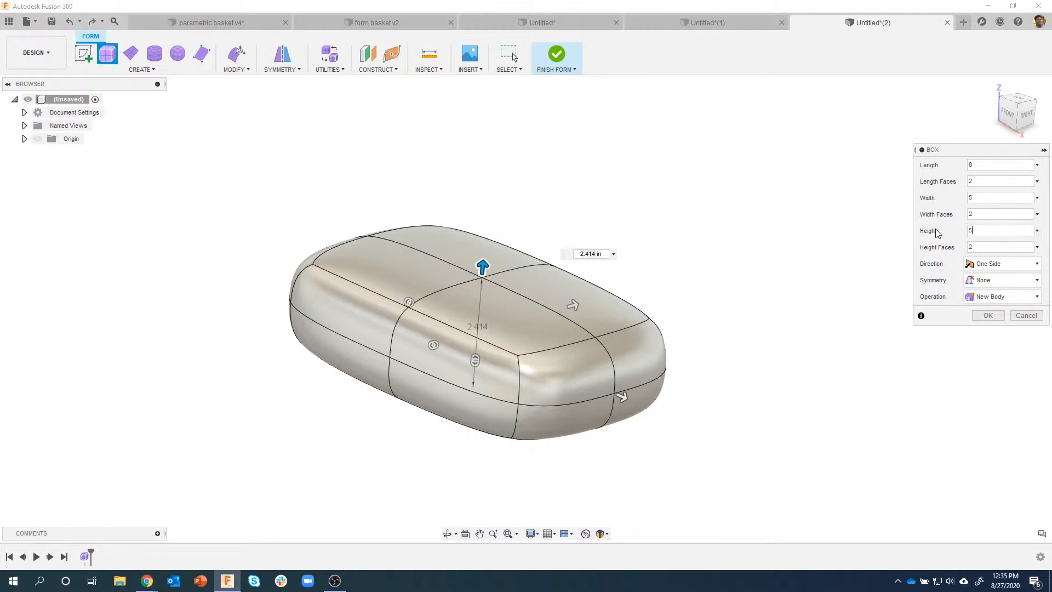
shift+middle_drag(697, 220, 533, 200)
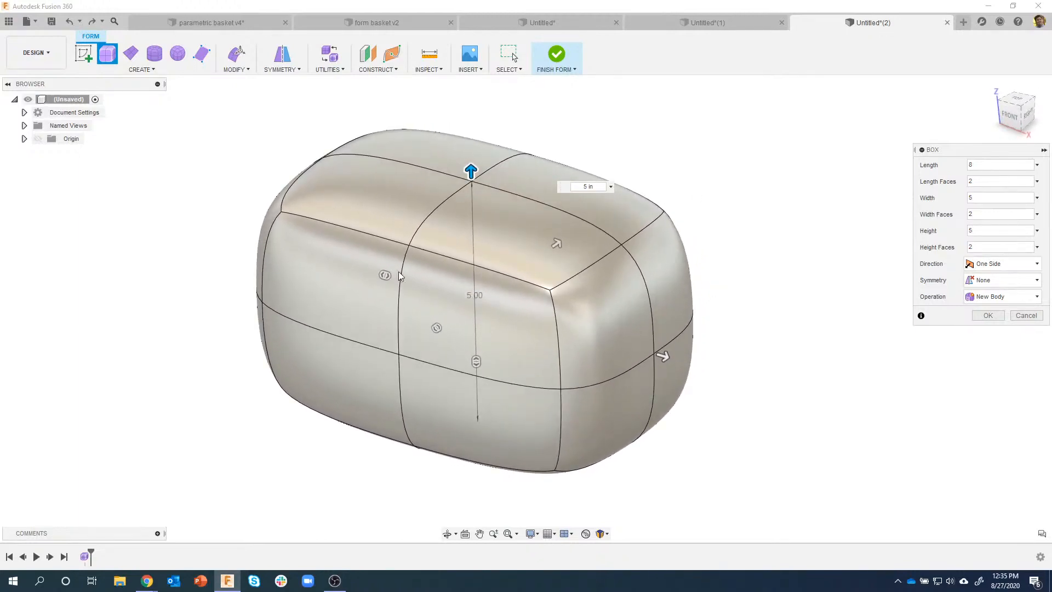
Step: Set the number of faces along the box's length to 7
shift+middle_drag(412, 270, 385, 282)
click(382, 272)
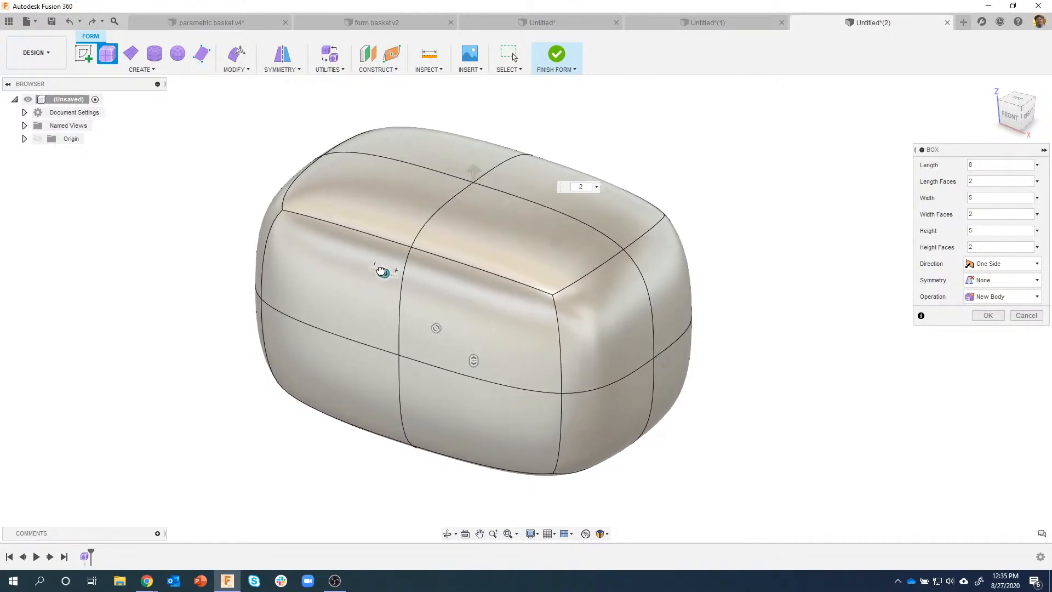
drag(382, 272, 424, 284)
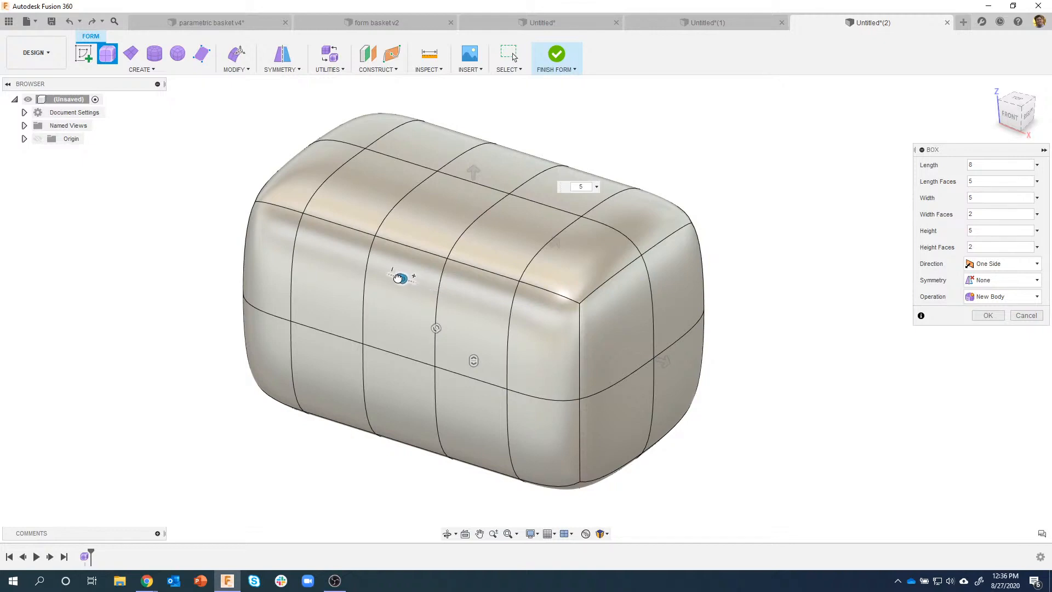
drag(399, 278, 428, 279)
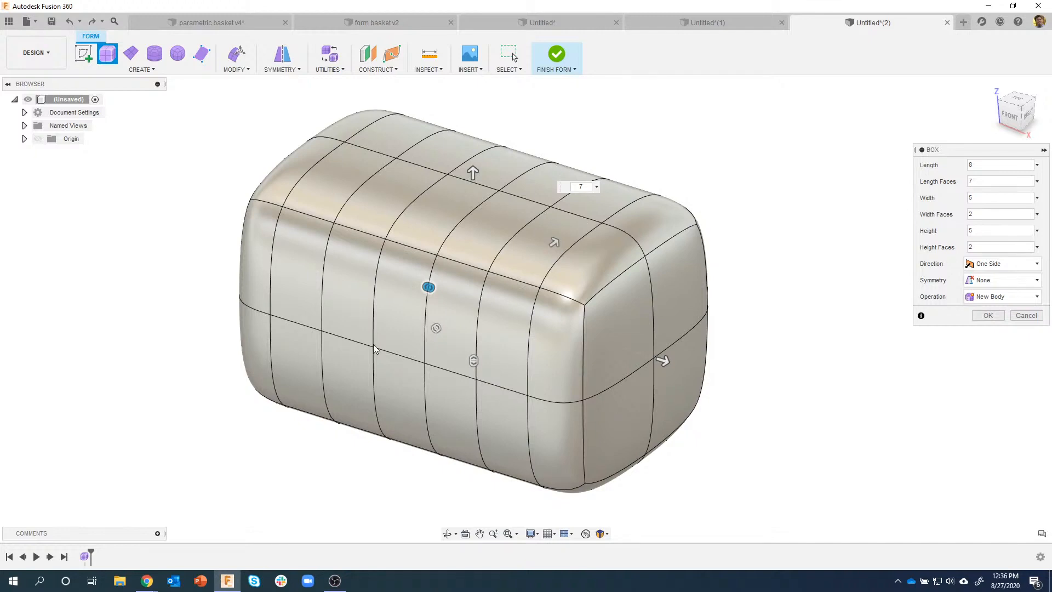
Step: Set the box's width faces to 3 and its height faces to 6
shift+middle_drag(374, 349, 378, 311)
click(377, 303)
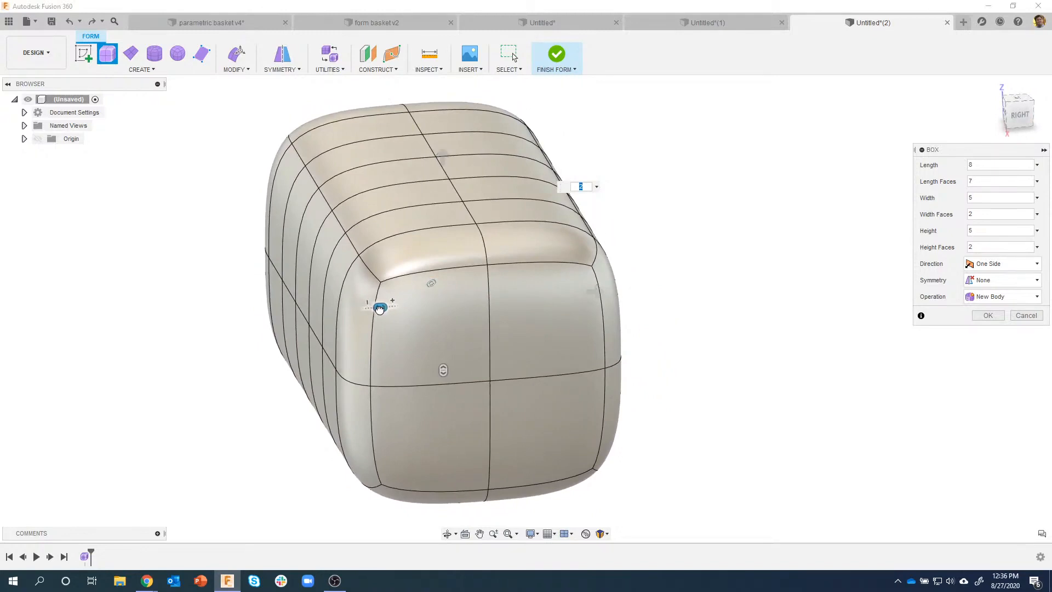
drag(380, 309, 352, 308)
shift+middle_drag(455, 323, 636, 307)
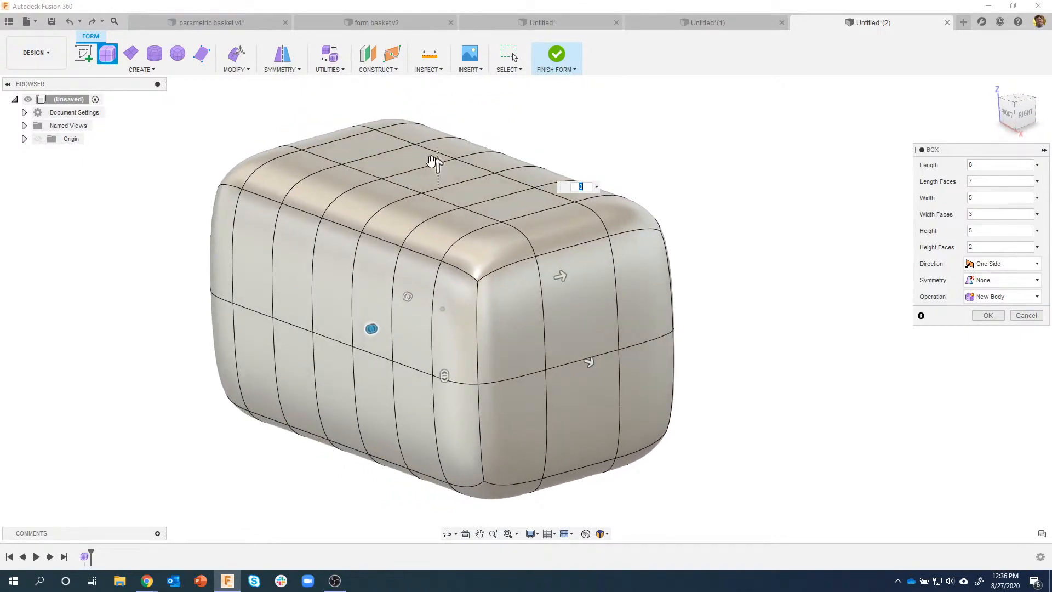
drag(444, 373, 444, 330)
shift+middle_drag(445, 330, 535, 329)
shift+middle_drag(212, 173, 936, 334)
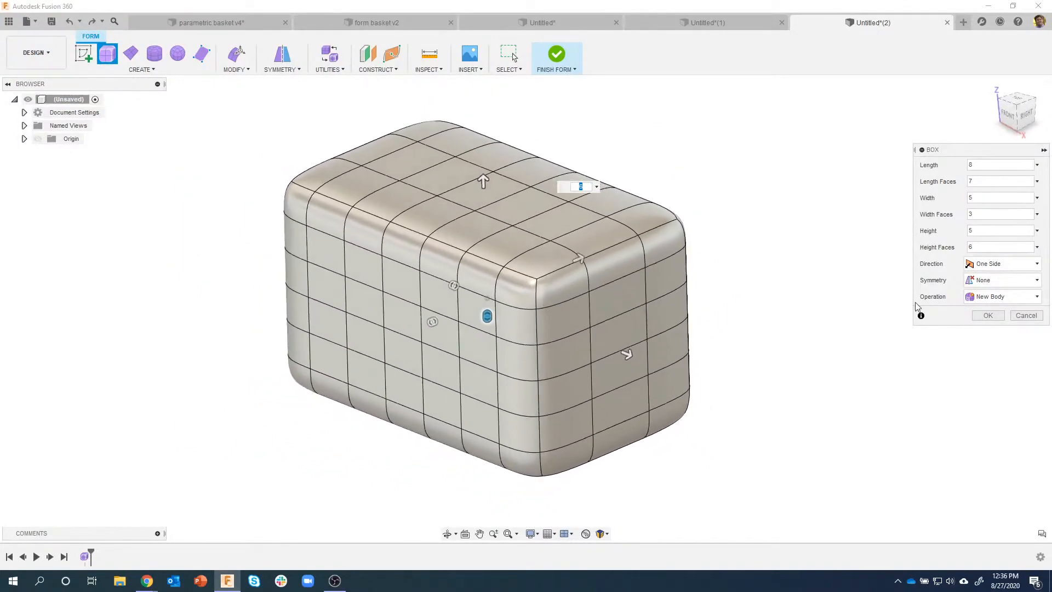
Step: Turn on Mirror symmetry for the box's length and width, and finish the box
click(995, 281)
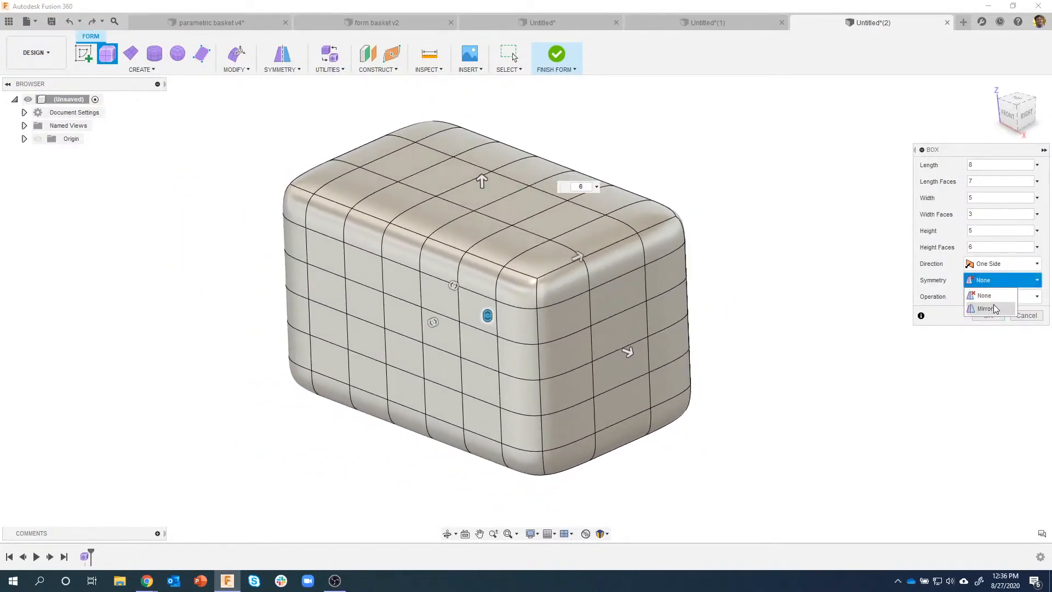
click(986, 309)
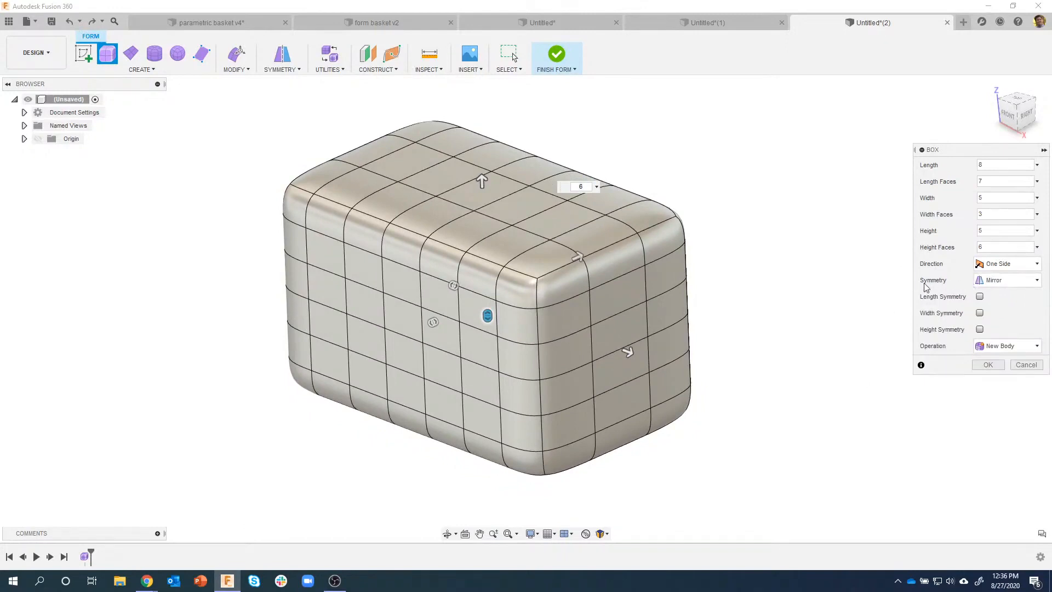
click(979, 296)
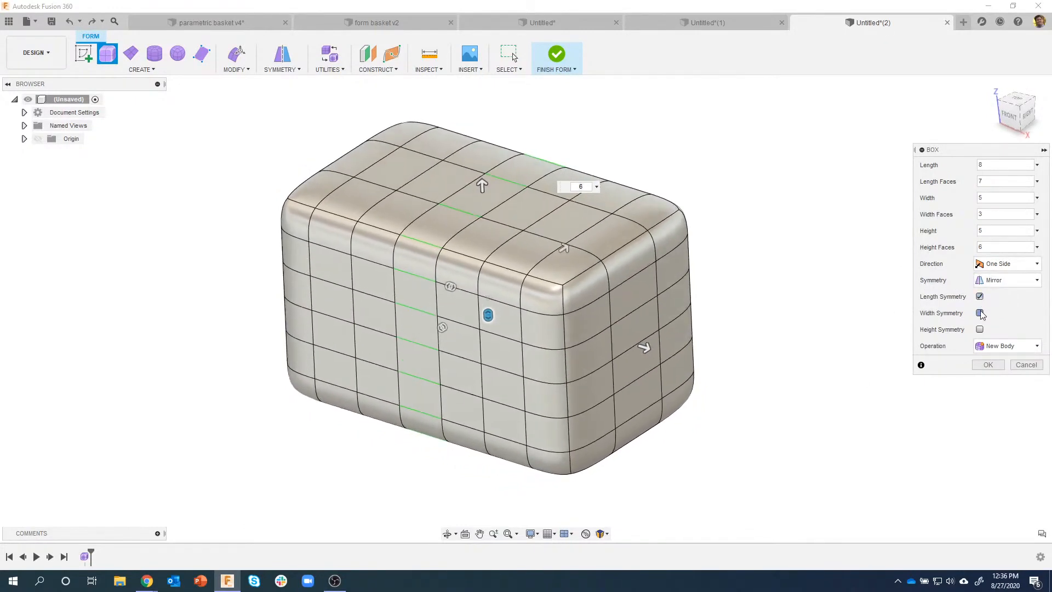
click(979, 313)
click(988, 365)
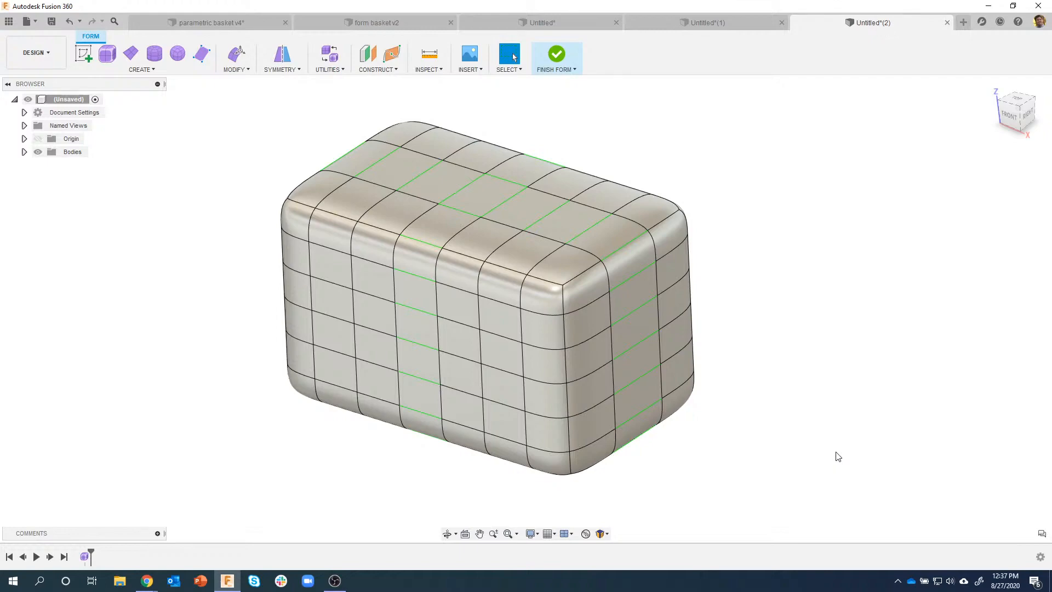
mouse_move(778, 307)
shift+middle_down()
mouse_move(807, 310)
mouse_move(791, 312)
mouse_move(810, 293)
mouse_move(791, 300)
shift+middle_up()
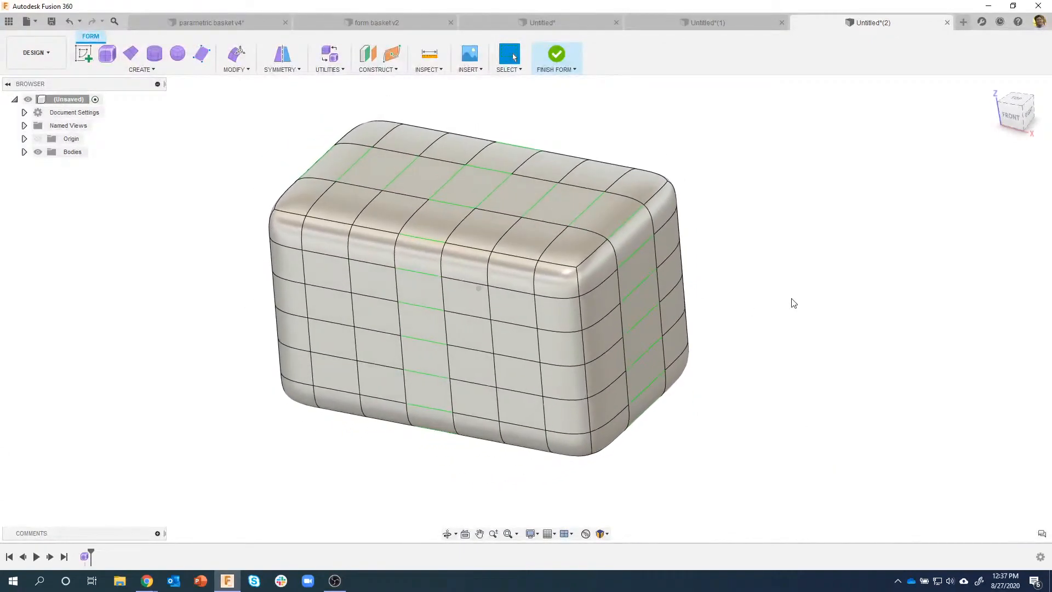
Step: Rotate all faces of the box's long front side by 8 degrees with Edit Form so the sides taper toward the bottom
shift+middle_drag(828, 355, 822, 372)
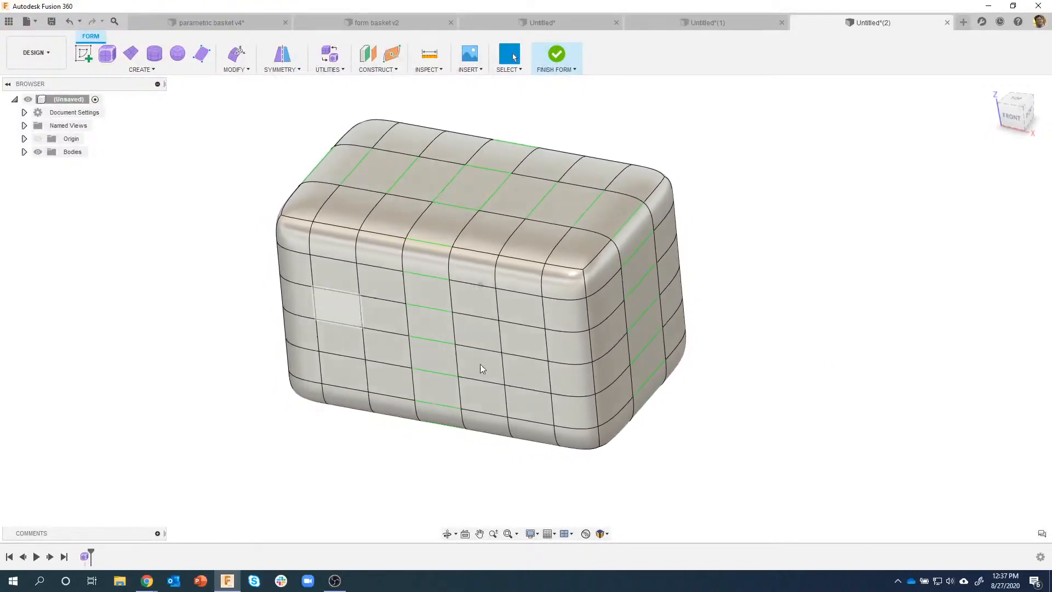
shift+middle_drag(707, 445, 268, 334)
drag(267, 330, 740, 469)
shift+middle_drag(740, 469, 534, 275)
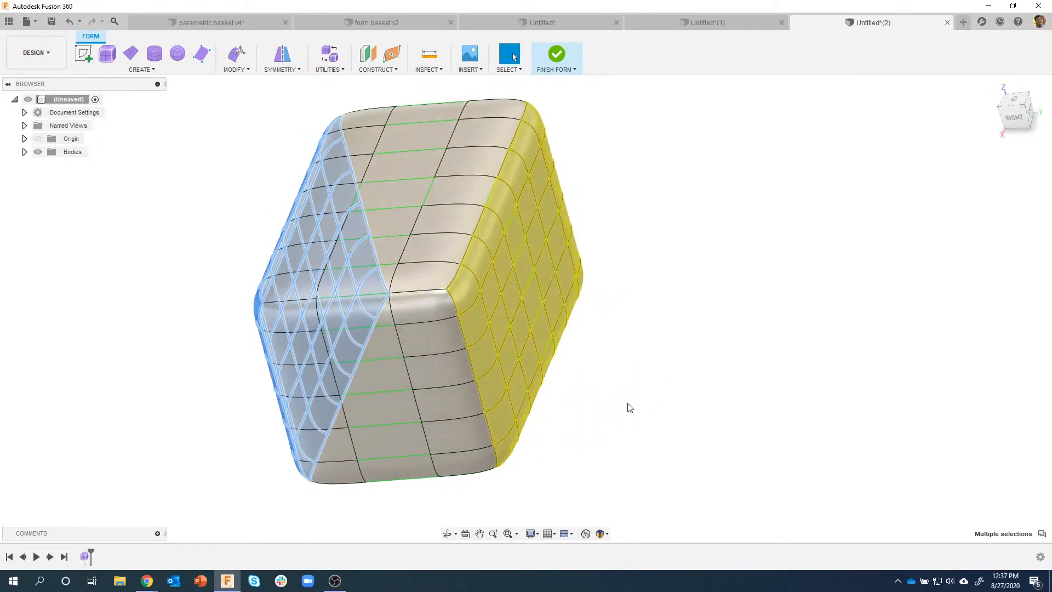
shift+middle_drag(631, 409, 379, 364)
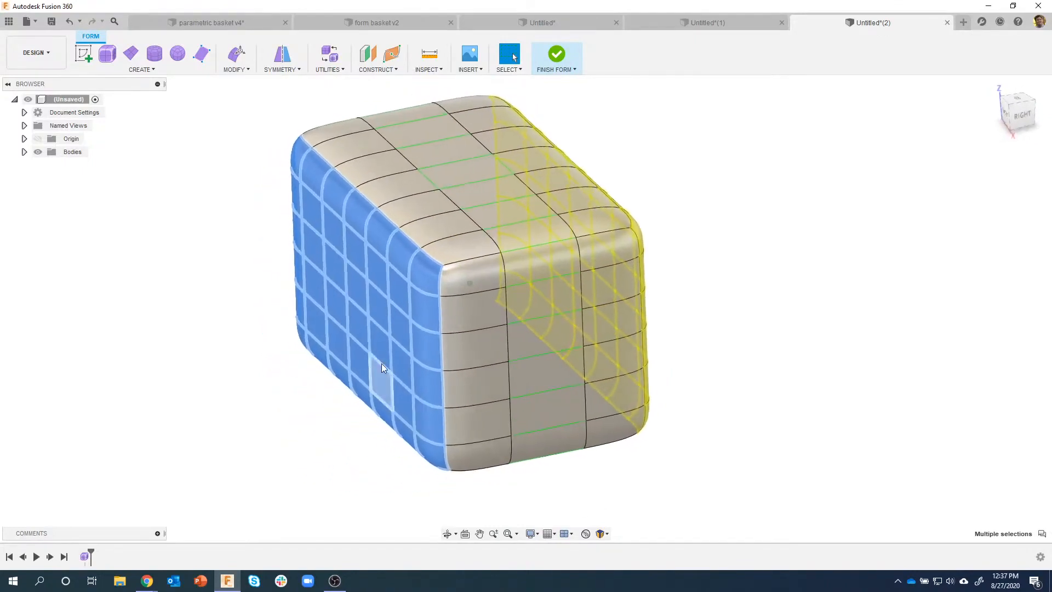
right_click(356, 282)
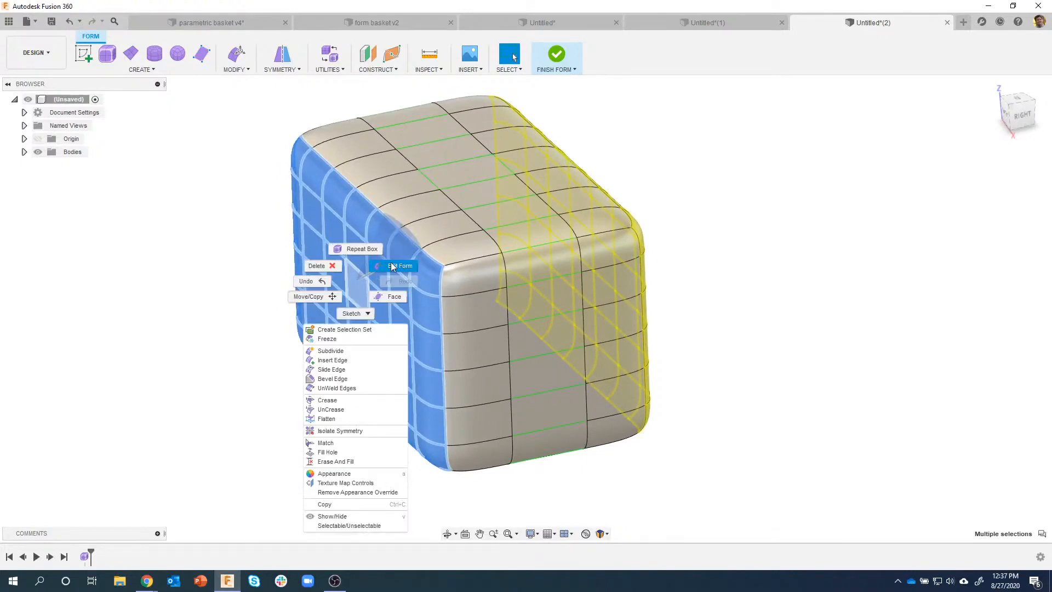
click(397, 268)
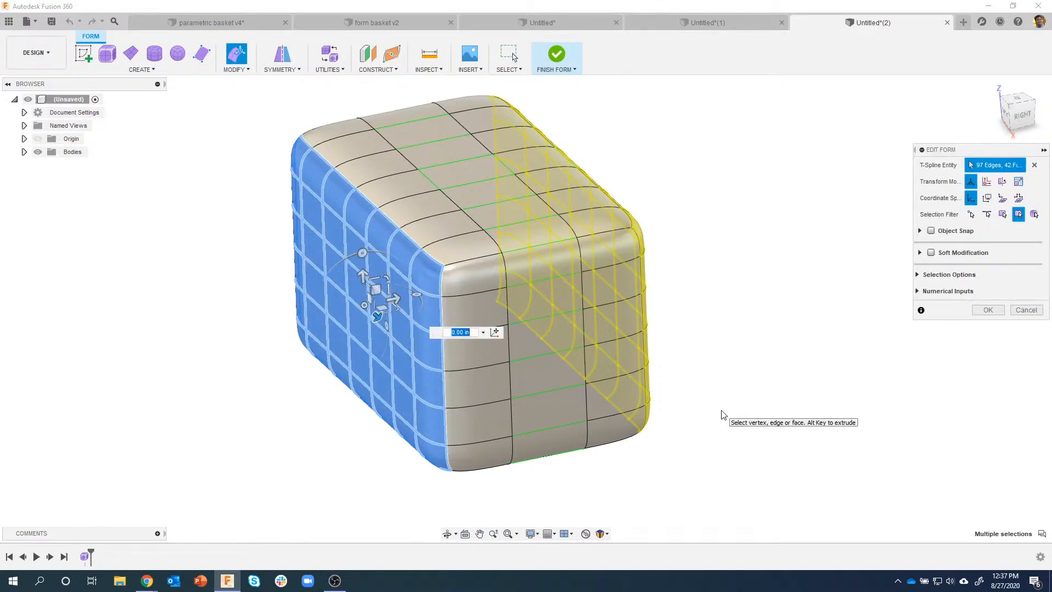
mouse_move(668, 222)
shift+middle_down()
mouse_move(673, 212)
mouse_move(739, 236)
mouse_move(758, 261)
shift+middle_up()
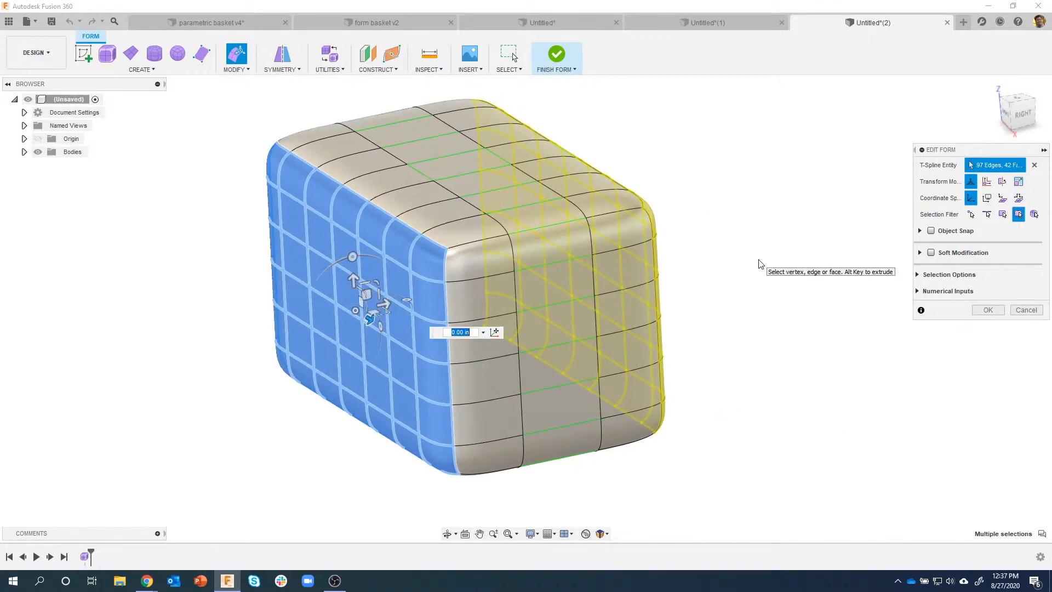
shift+middle_drag(758, 263, 616, 157)
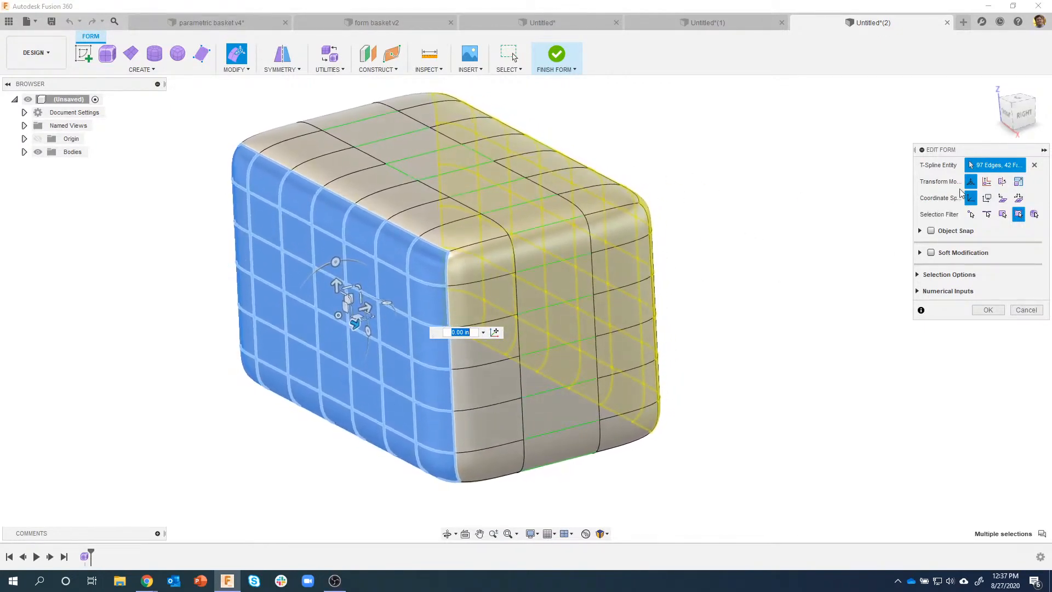
click(1000, 182)
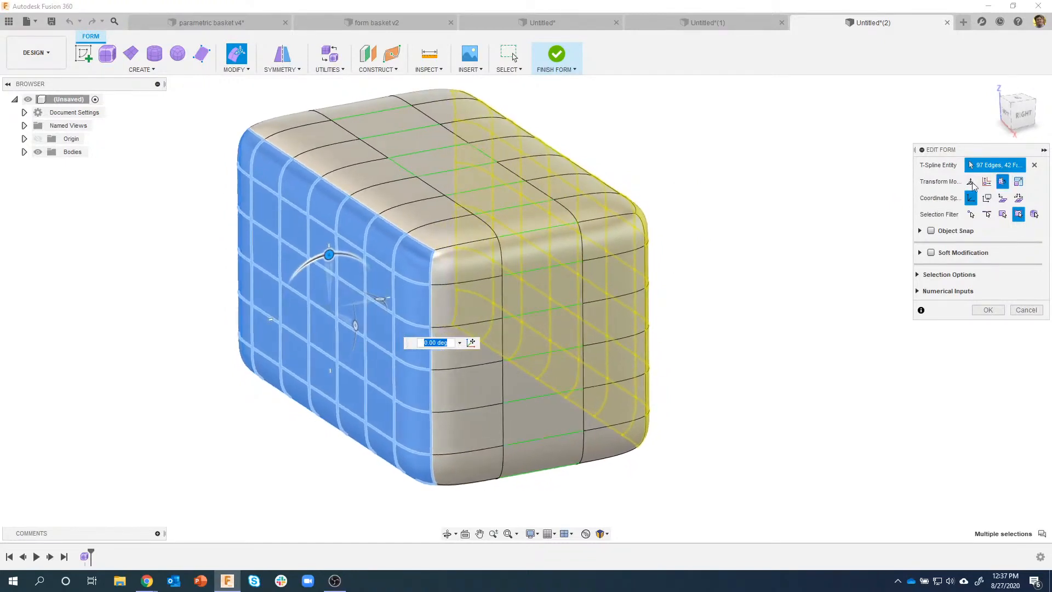
drag(326, 252, 319, 258)
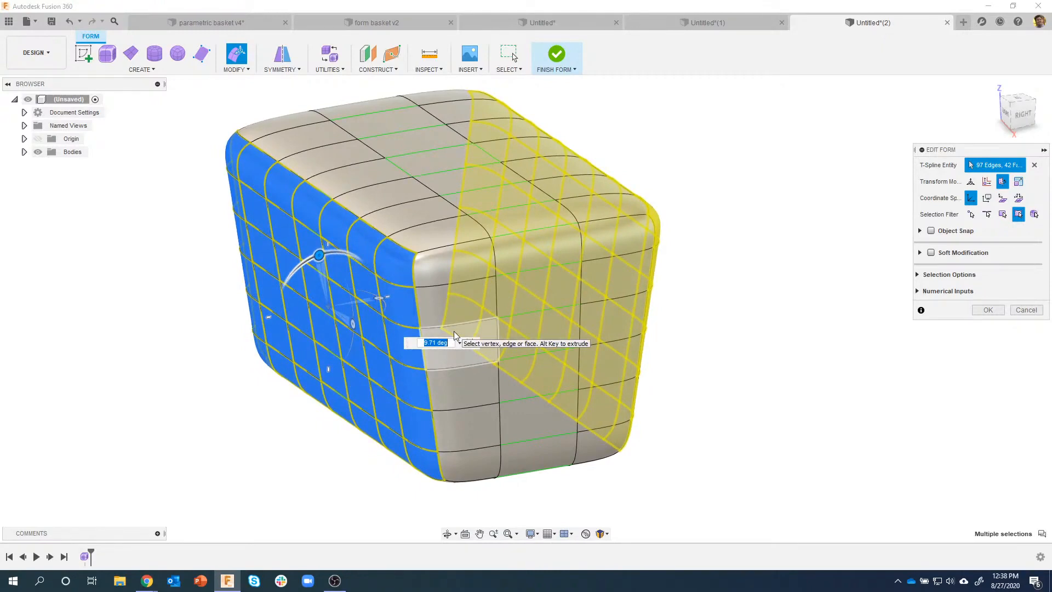
text(8)
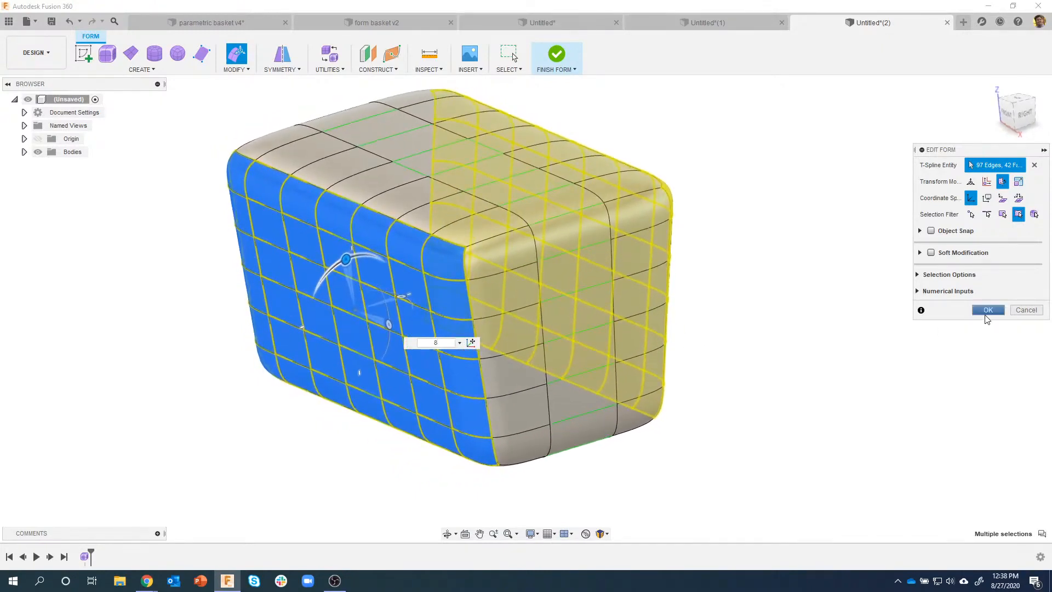
click(988, 311)
click(780, 155)
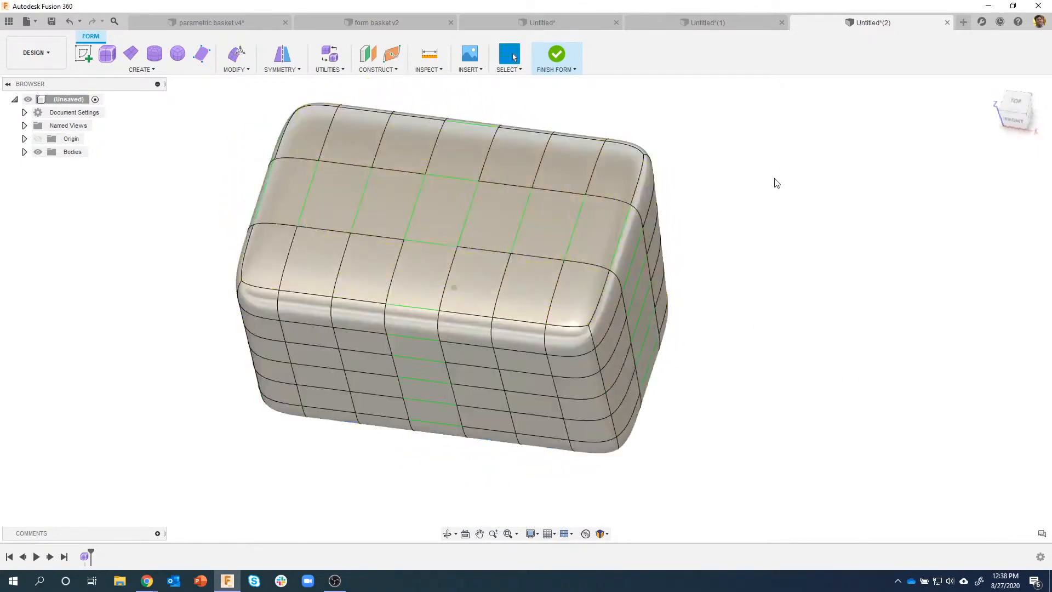
Step: Rotate all faces of the box's short end by 8 degrees with Edit Form so the ends taper toward the bottom
drag(584, 146, 699, 477)
shift+middle_drag(699, 477, 610, 291)
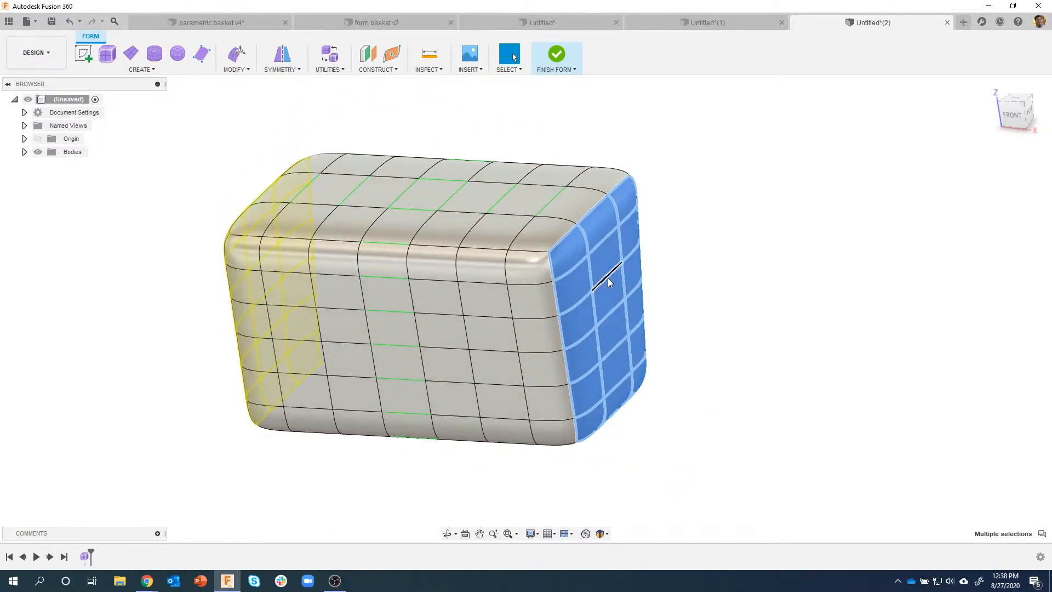
right_click(607, 278)
click(648, 271)
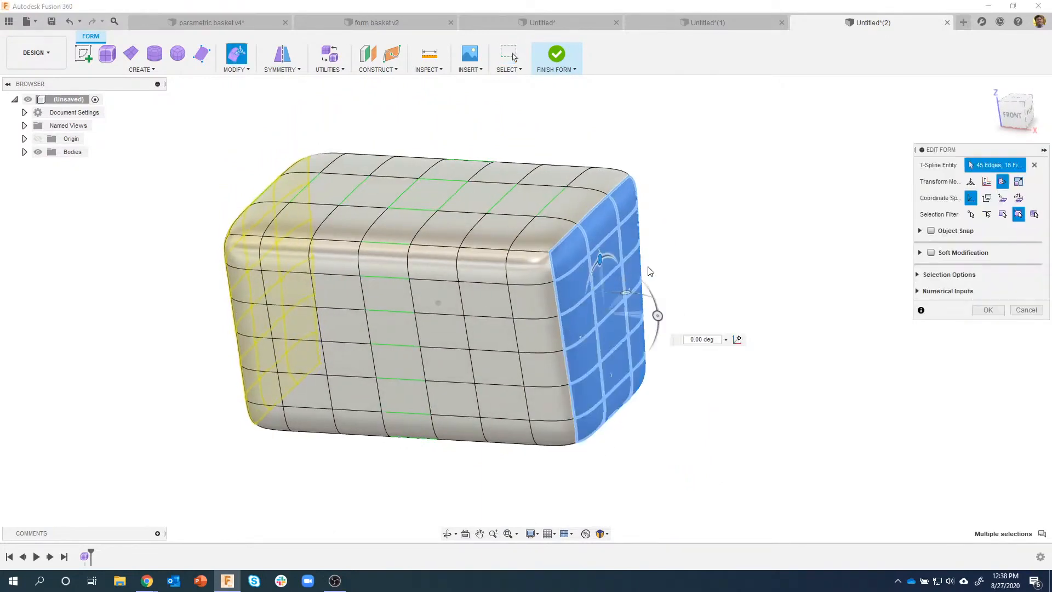
shift+middle_drag(650, 271, 649, 276)
drag(655, 320, 655, 329)
text(8)
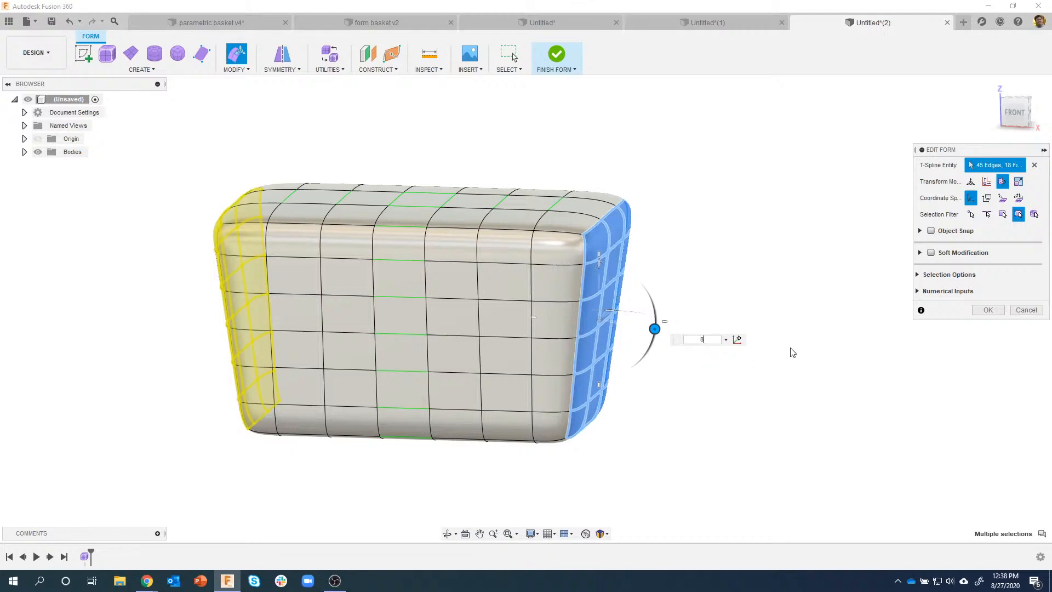
click(987, 310)
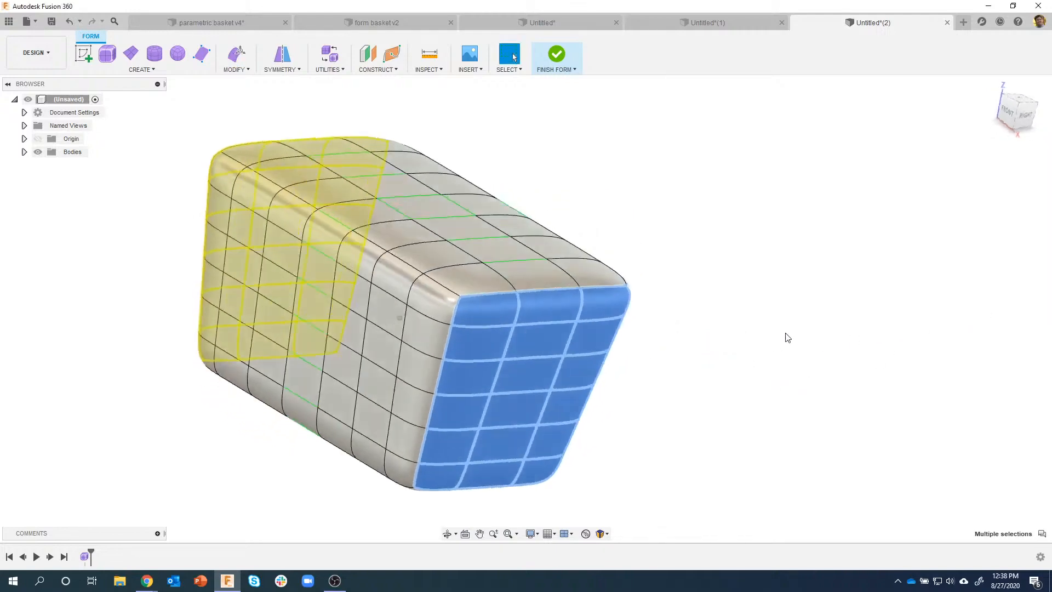
Step: Delete all the top faces of the tapered box to open the basket
shift+middle_drag(786, 338, 712, 174)
click(1008, 111)
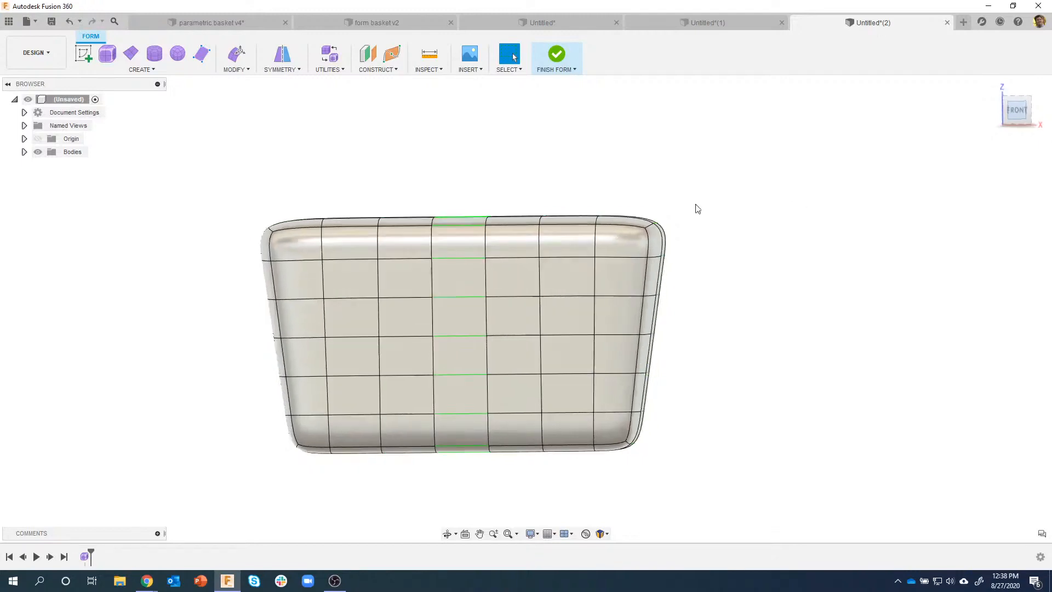
drag(452, 222, 726, 244)
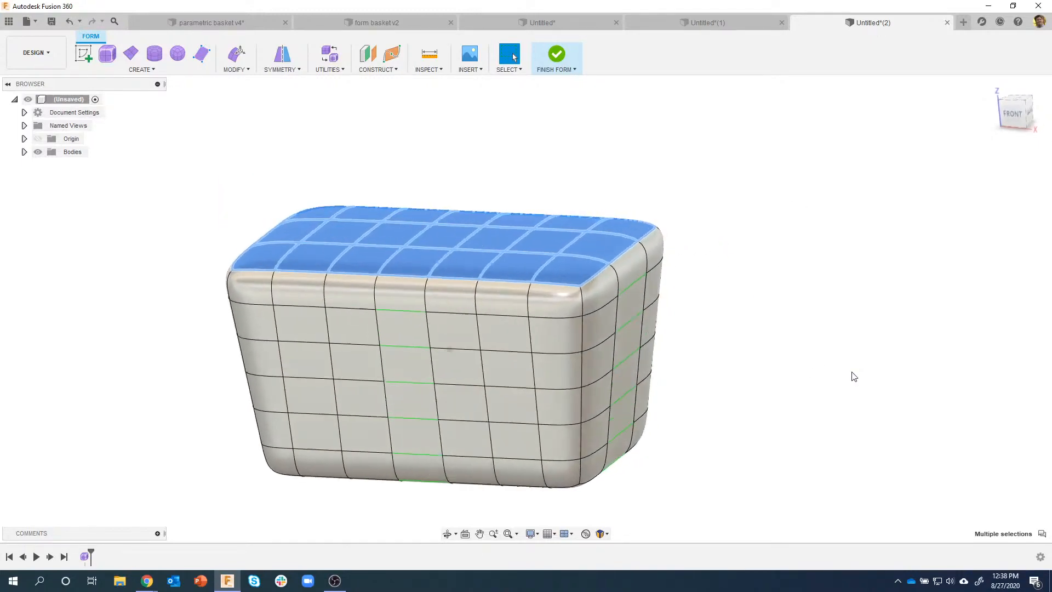
key(Delete)
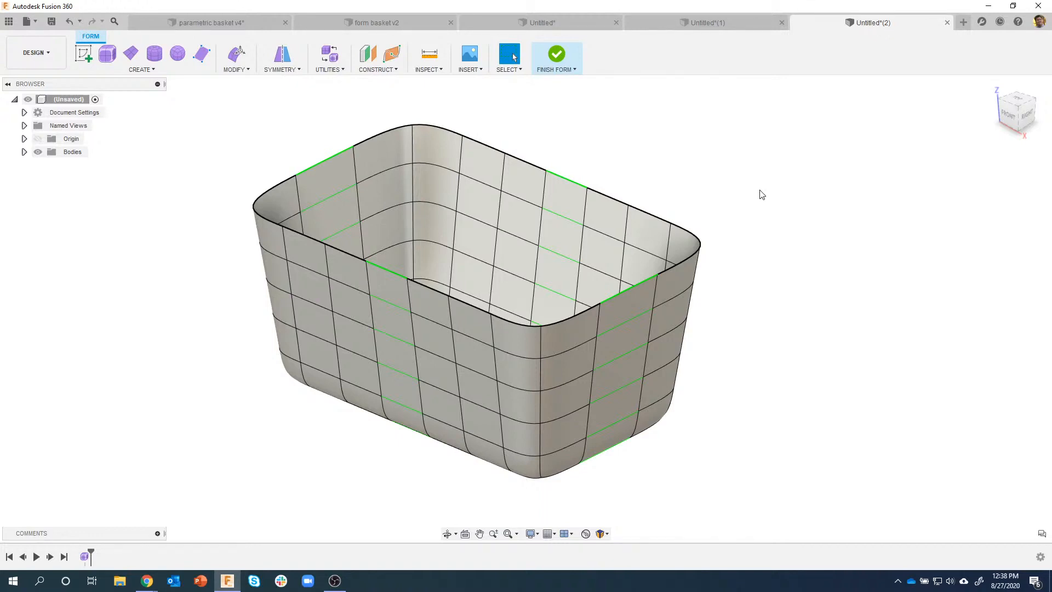
Step: Rename the basket's T-Spline body as Mid
click(24, 152)
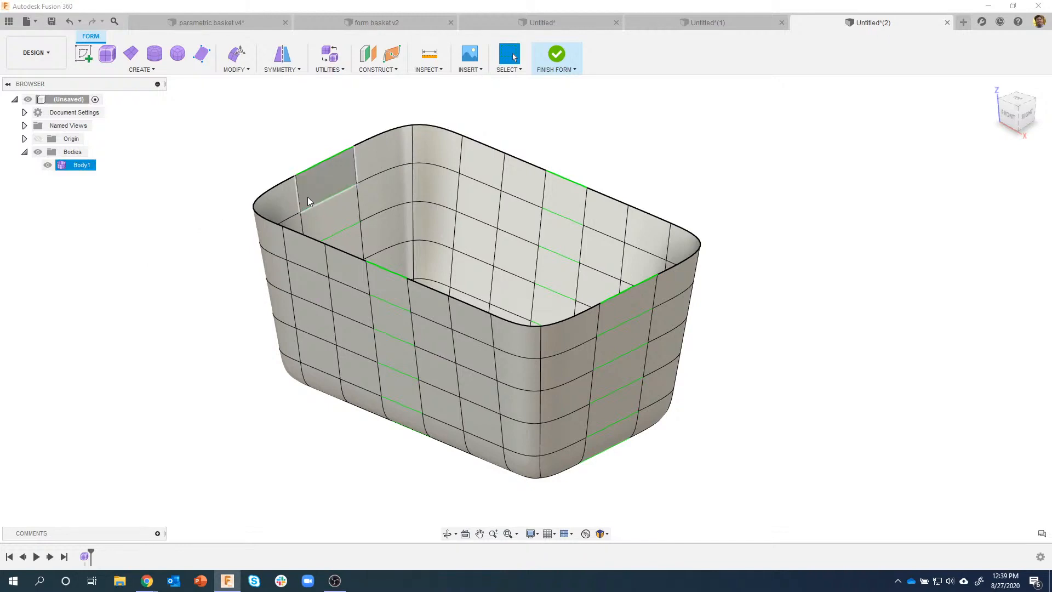
scroll(308, 201, up, 5)
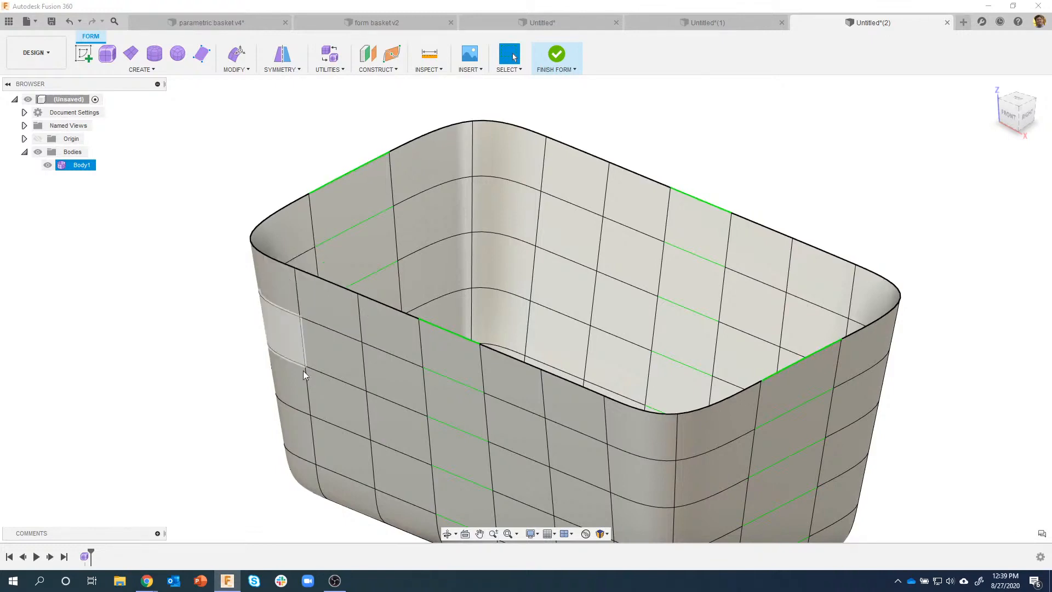
click(219, 221)
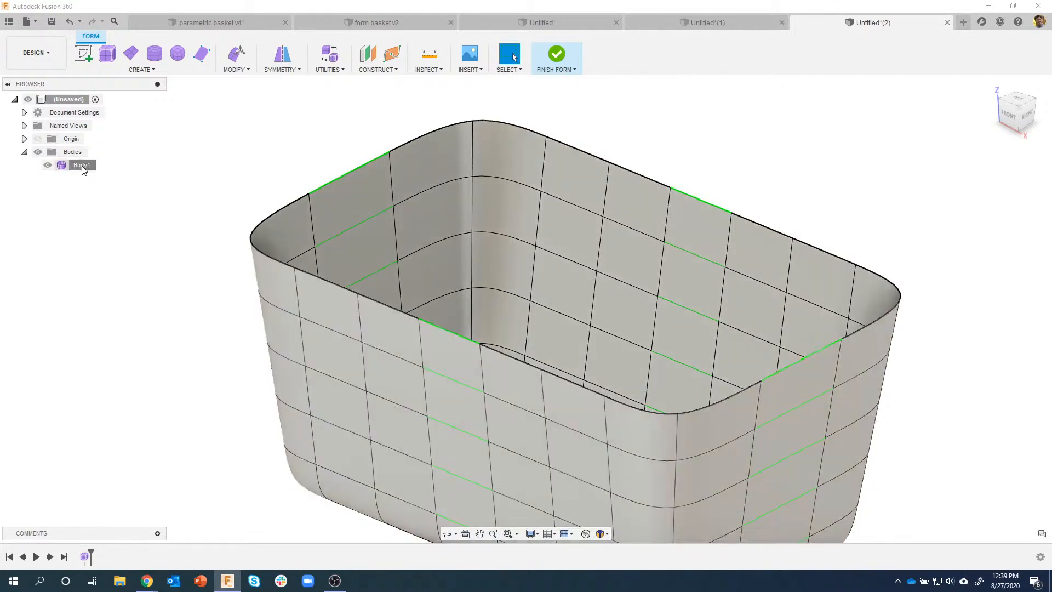
double_click(81, 166)
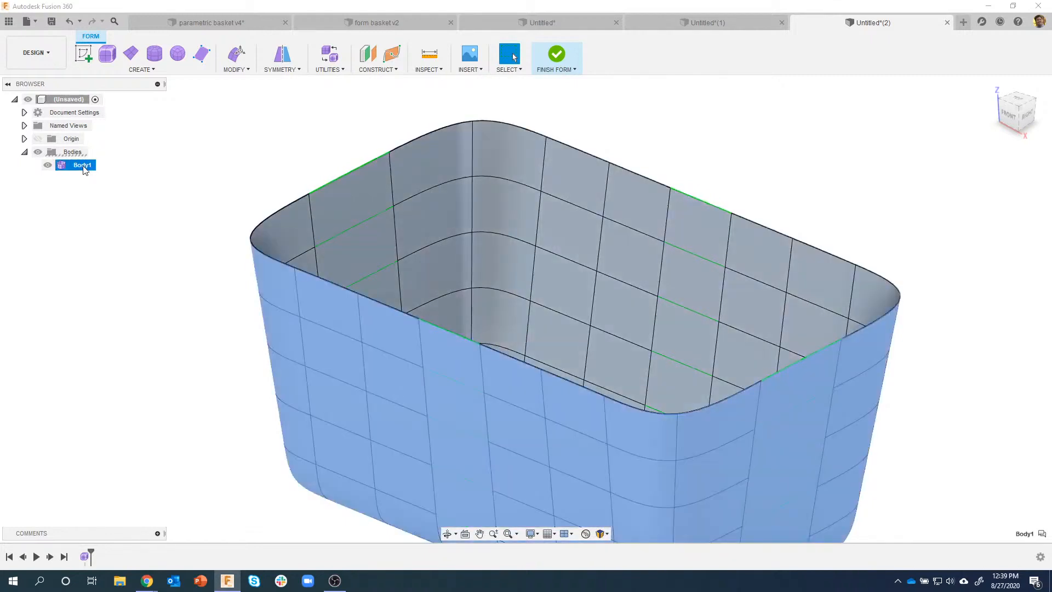
text(M)
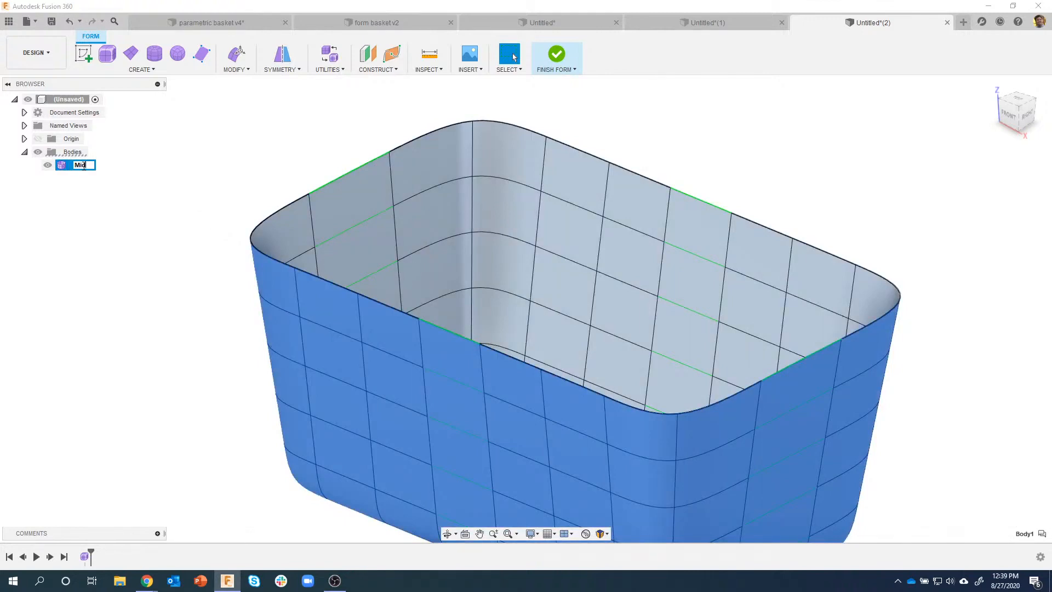
text(id)
click(97, 216)
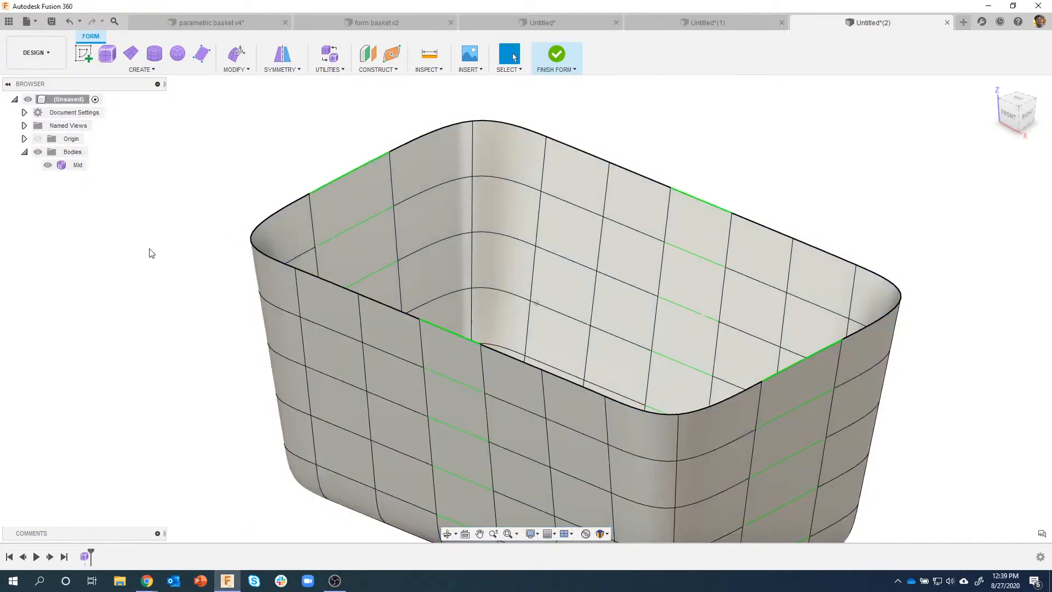
Step: Try thickening the Mid body by 0.1 in with the Sharp type, and undo it
click(237, 70)
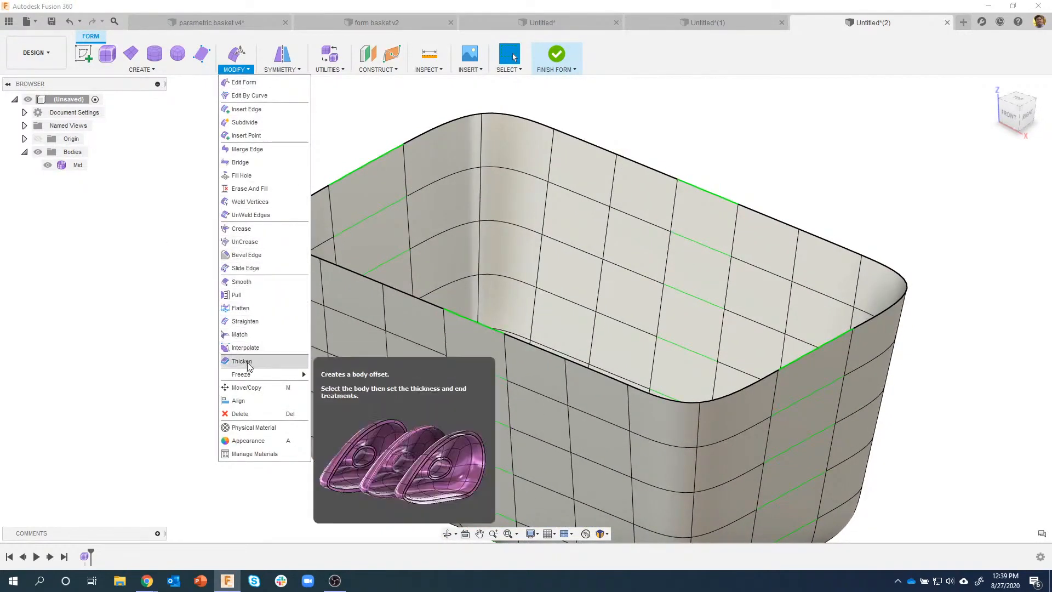
click(261, 361)
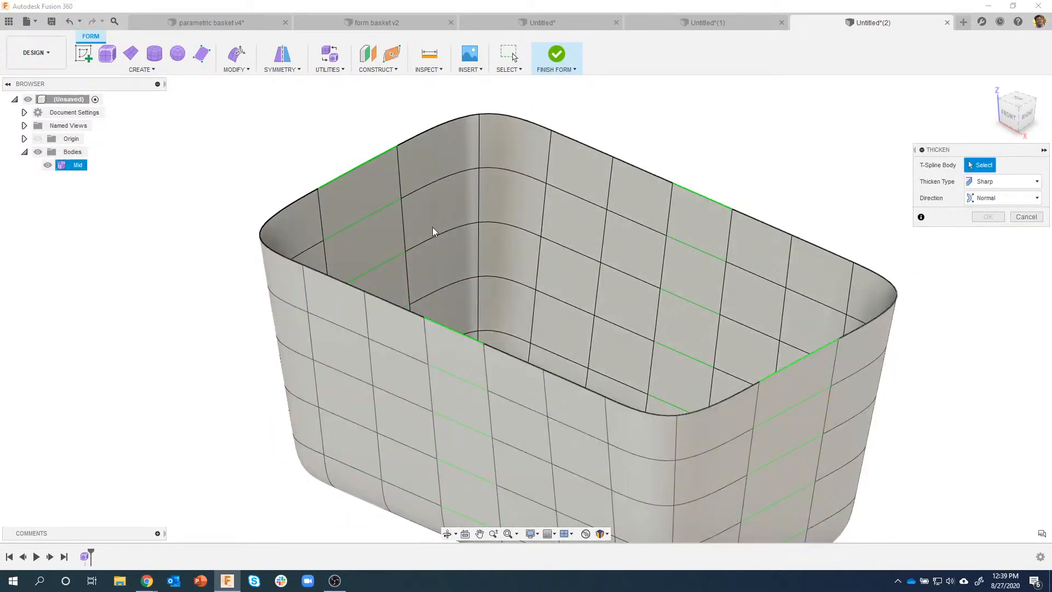
click(423, 209)
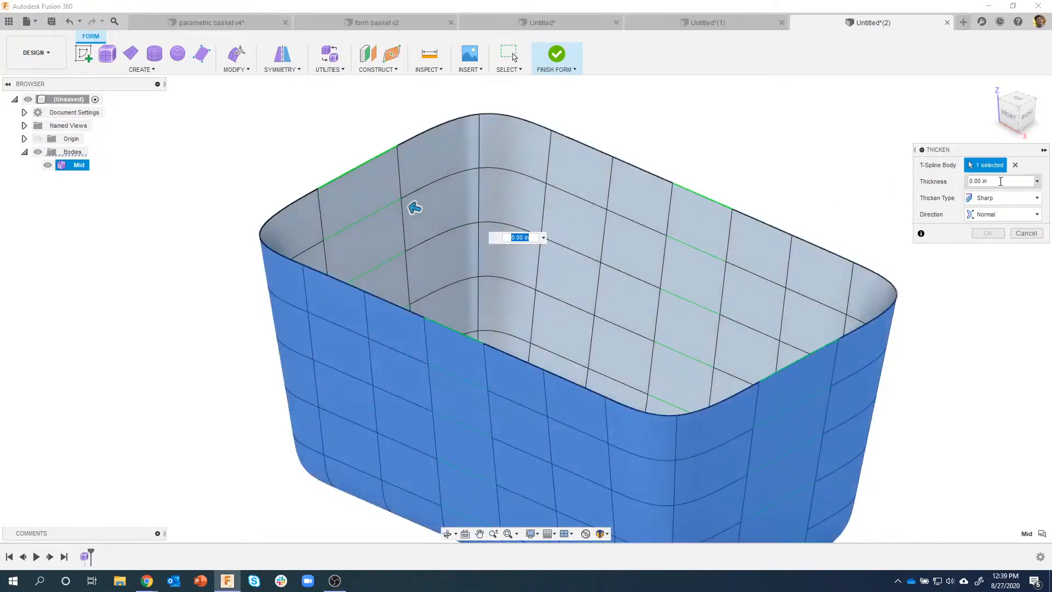
drag(1000, 181, 949, 185)
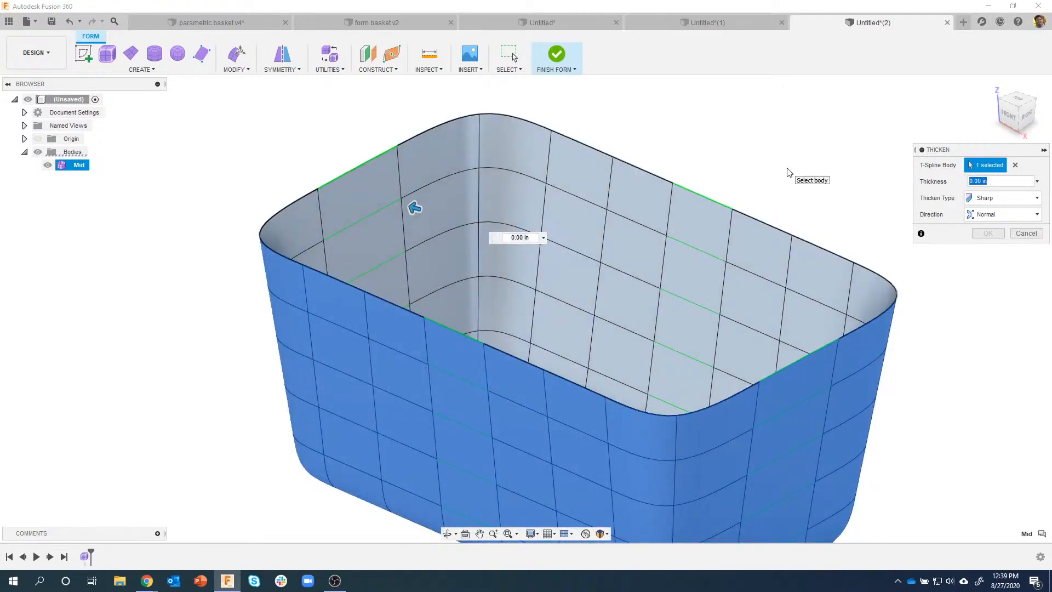
text(.1)
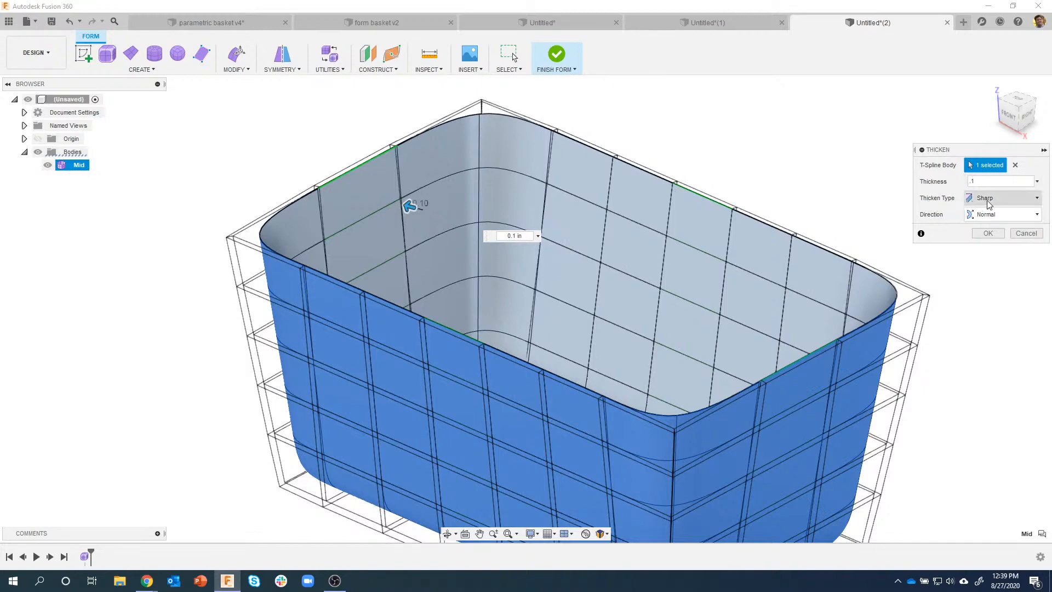
click(988, 232)
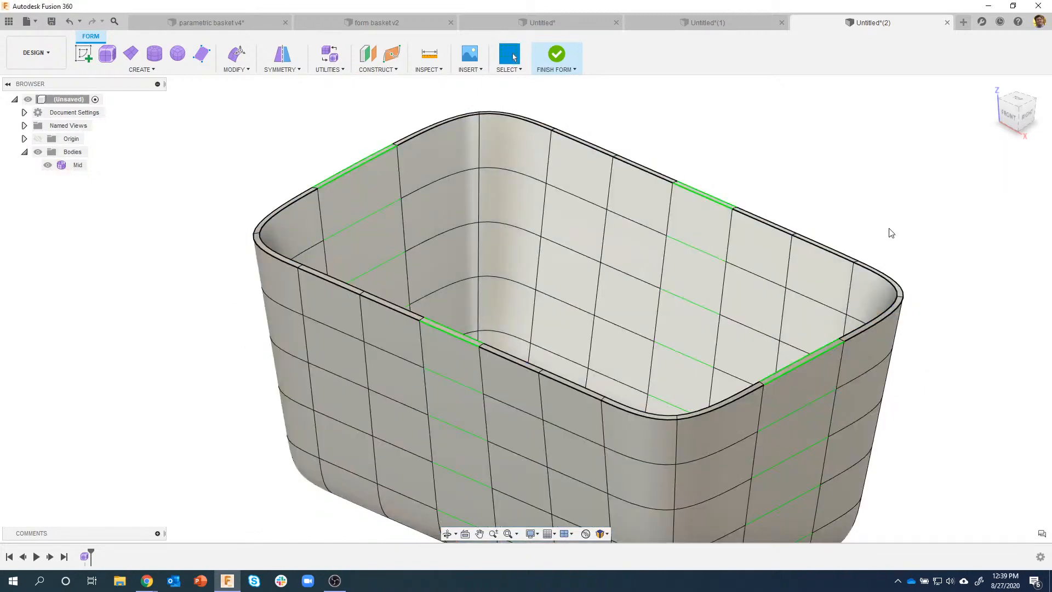
scroll(246, 208, up, 5)
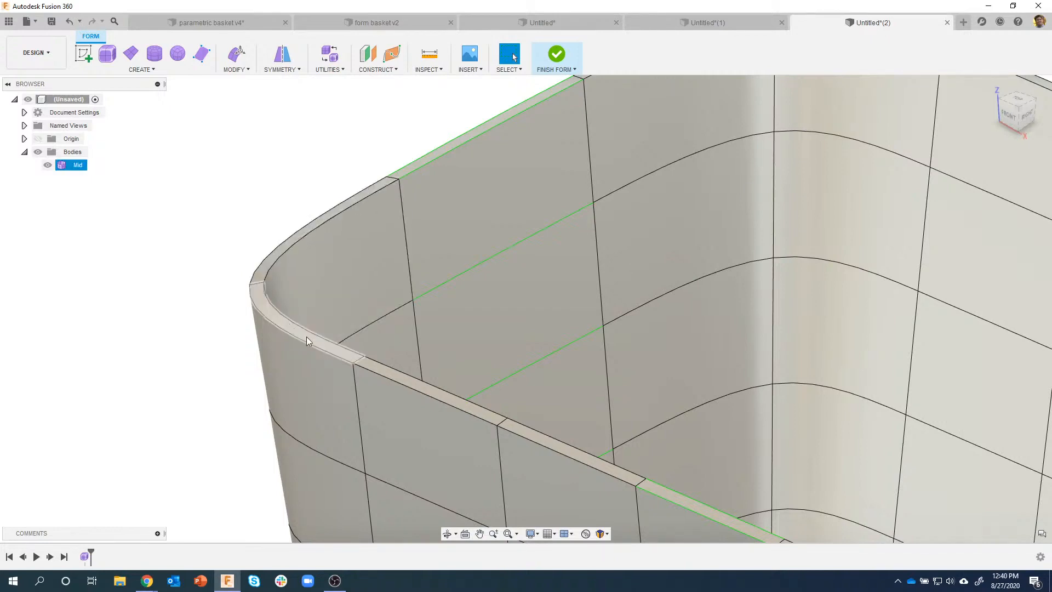
click(69, 21)
Step: Thicken the Mid body by 0.10 in with the Soft type and Normal direction
click(236, 65)
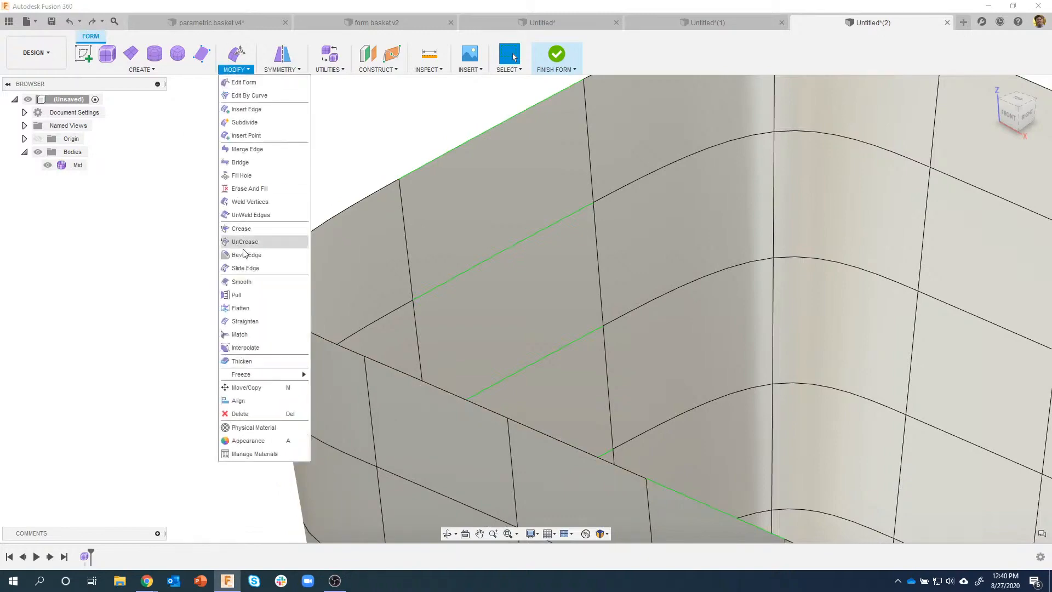
click(244, 361)
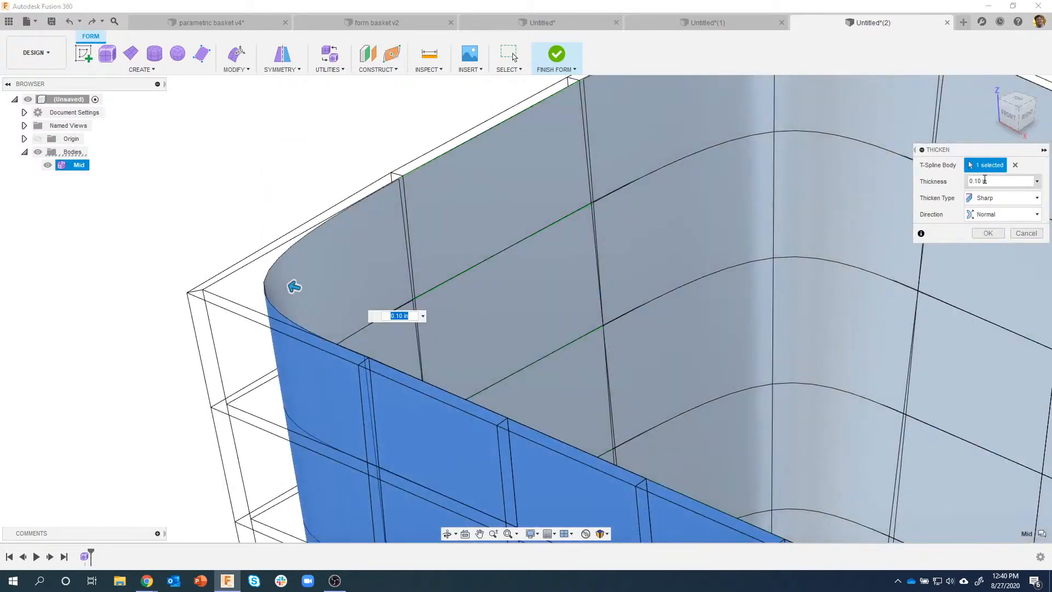
click(997, 198)
click(984, 227)
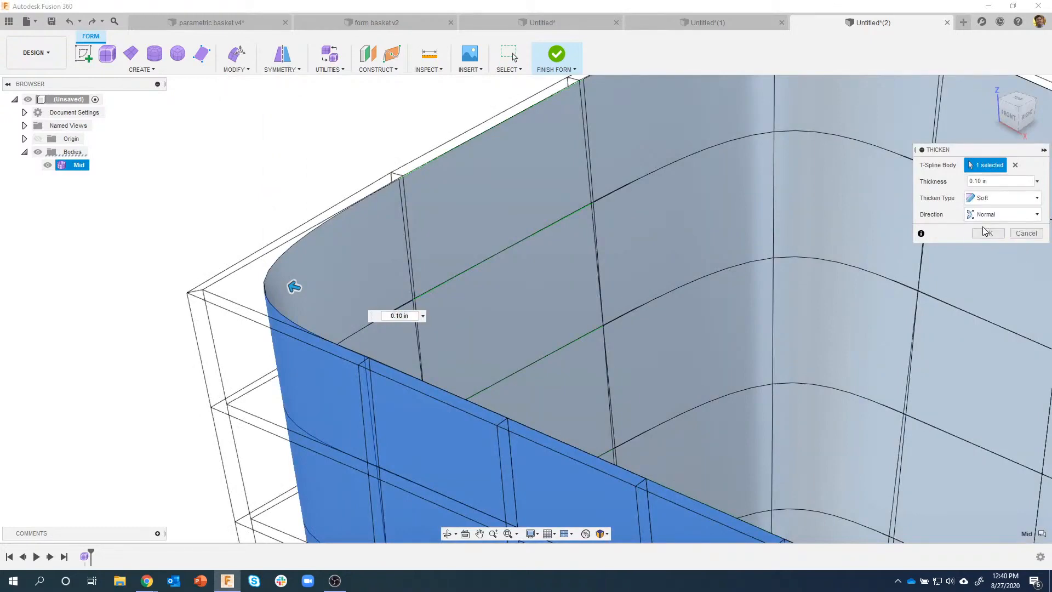
click(986, 234)
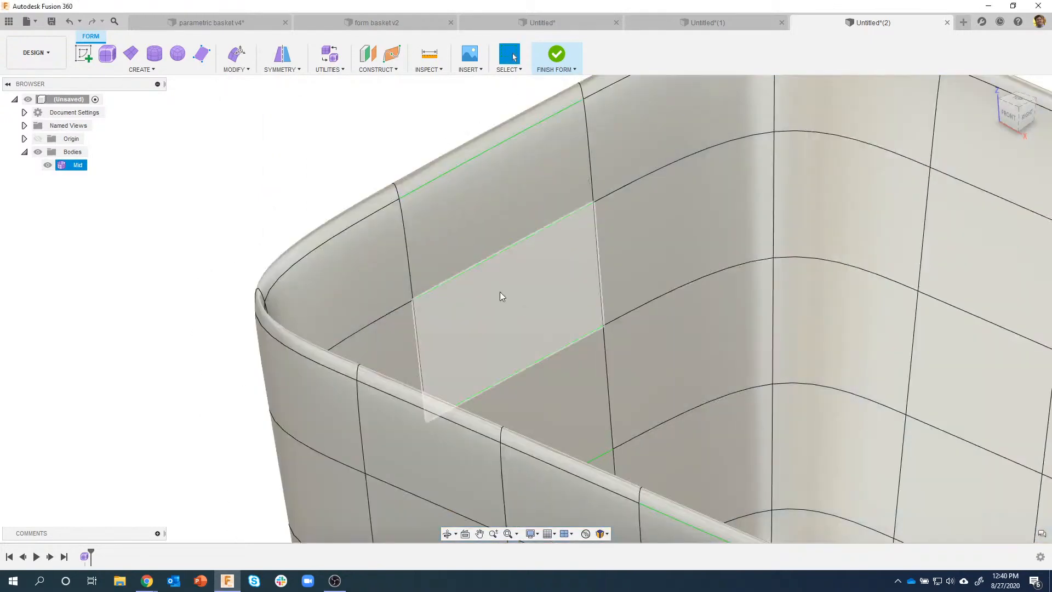
Step: Replace the soft thickening of the Mid body with a 0.10 in No Edge thickening in the Normal direction
shift+middle_drag(363, 273, 168, 112)
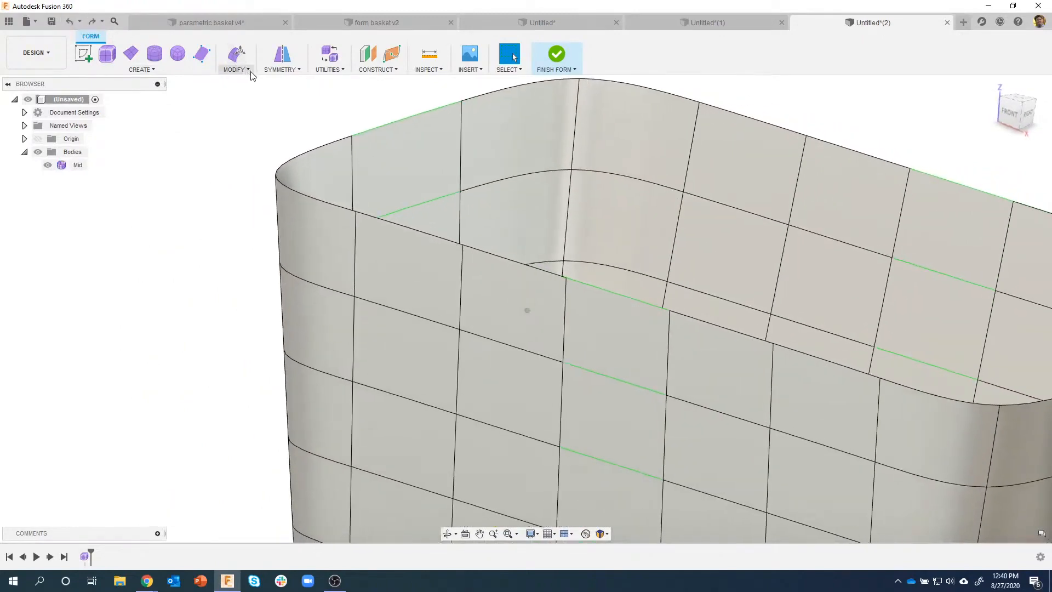
click(245, 71)
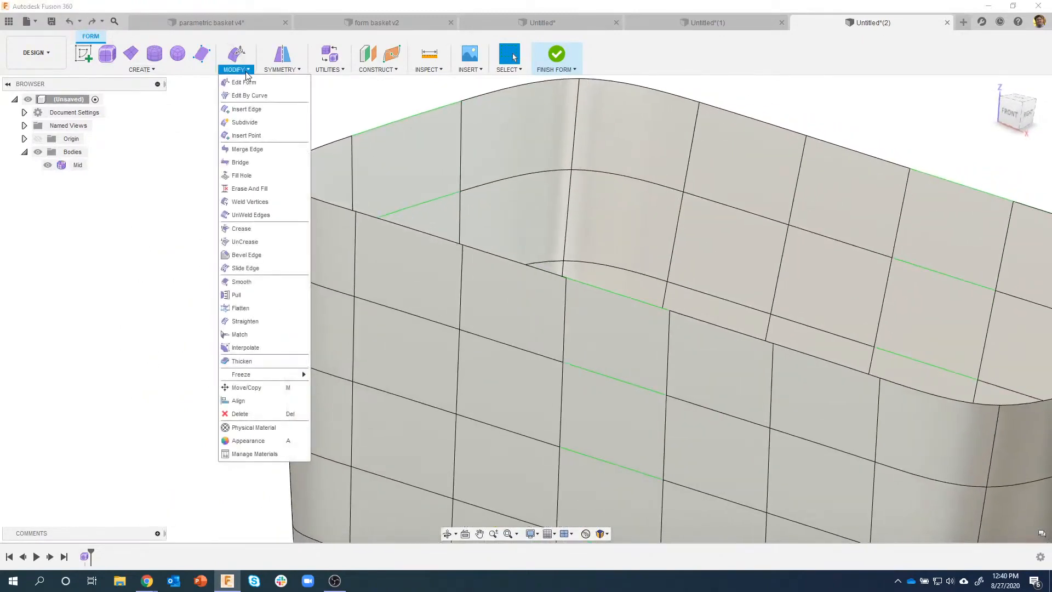
click(237, 362)
click(335, 232)
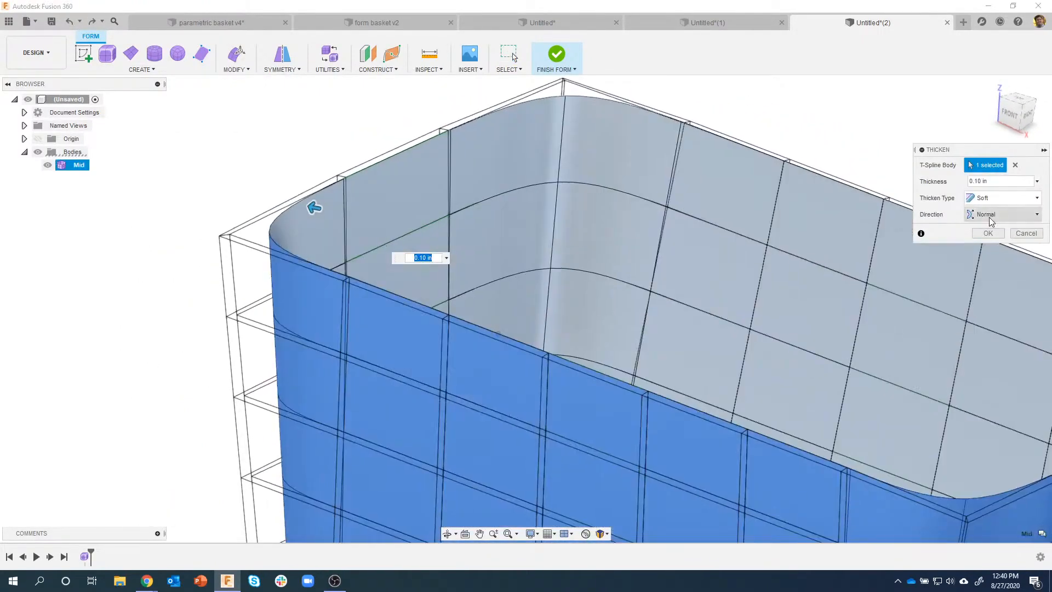
click(988, 197)
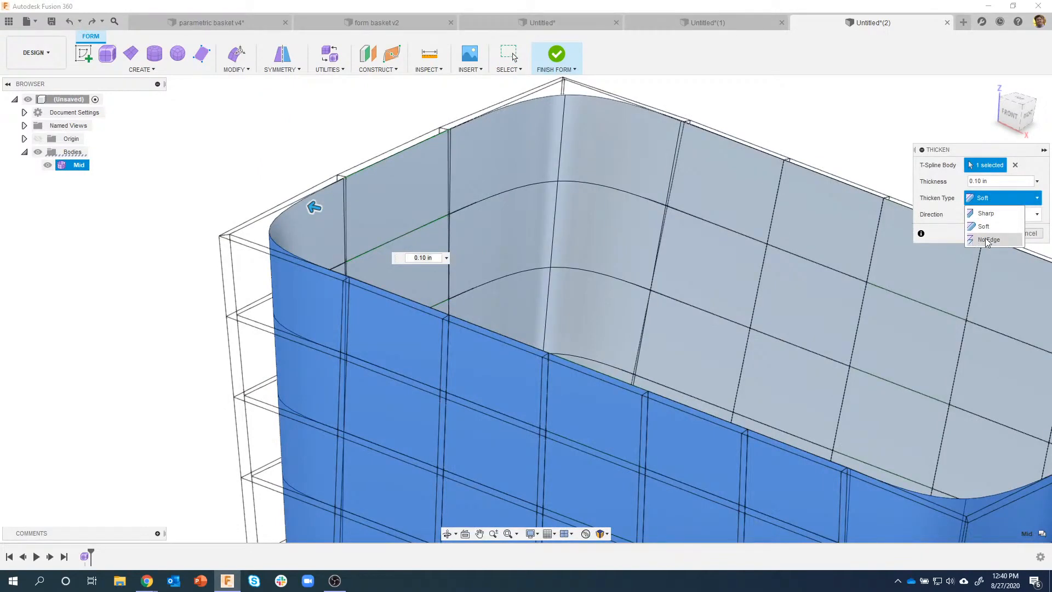
click(986, 238)
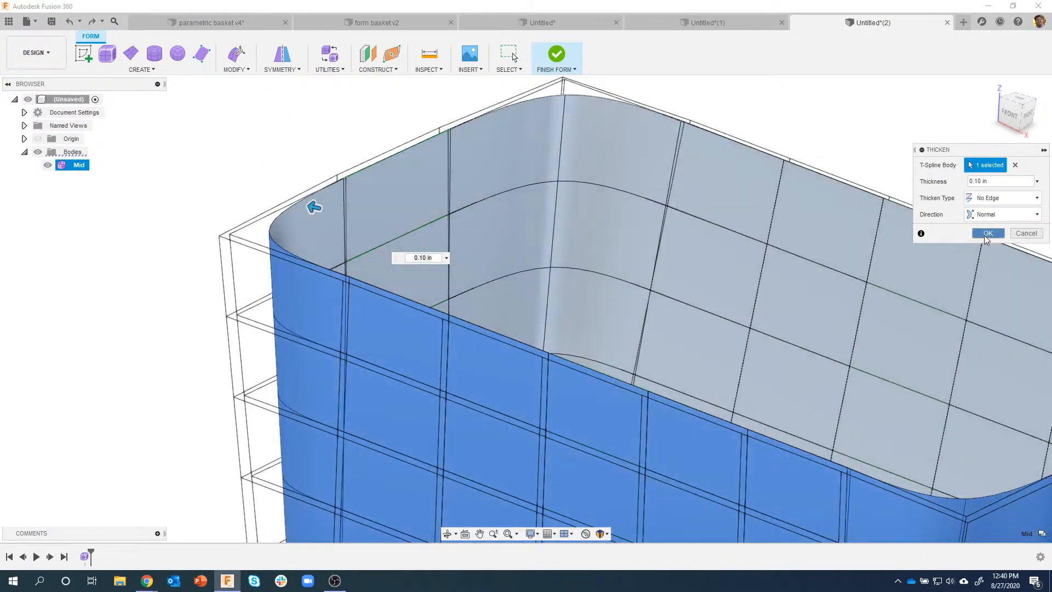
click(987, 233)
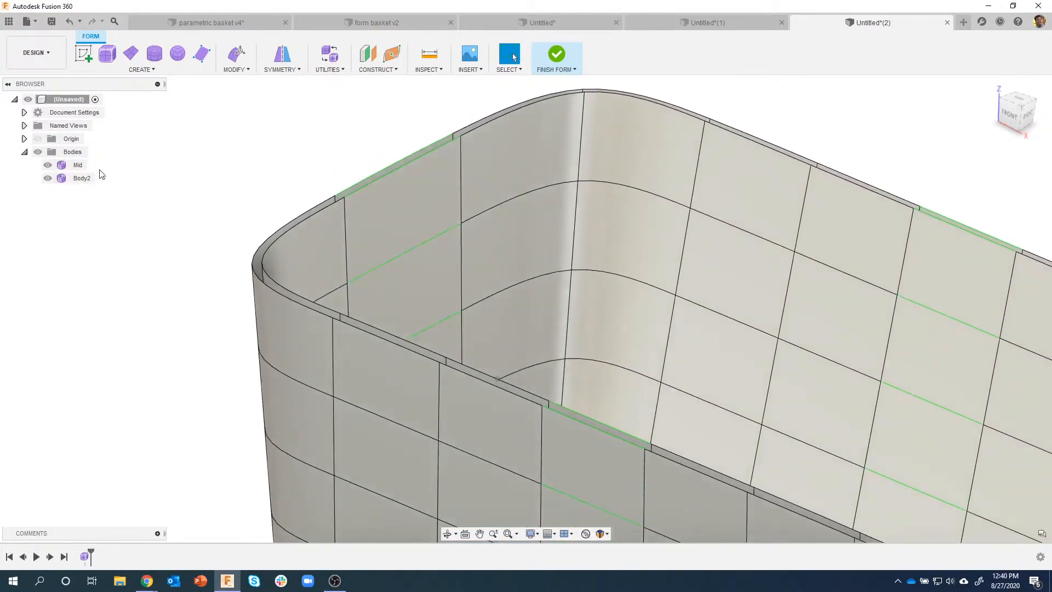
Step: Rename the new offset body outside Mid as Outer
click(92, 180)
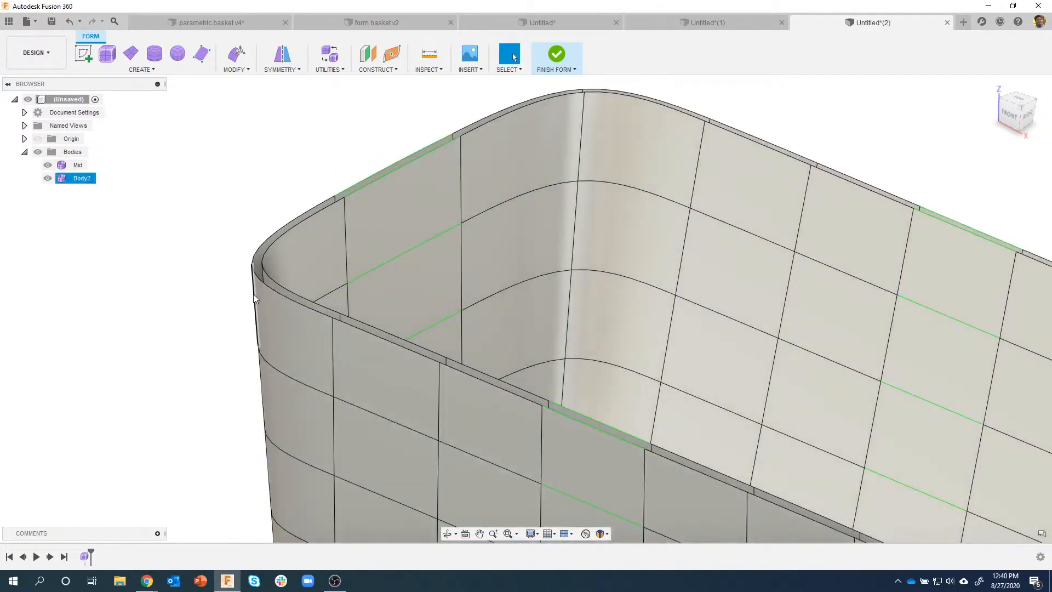
click(273, 285)
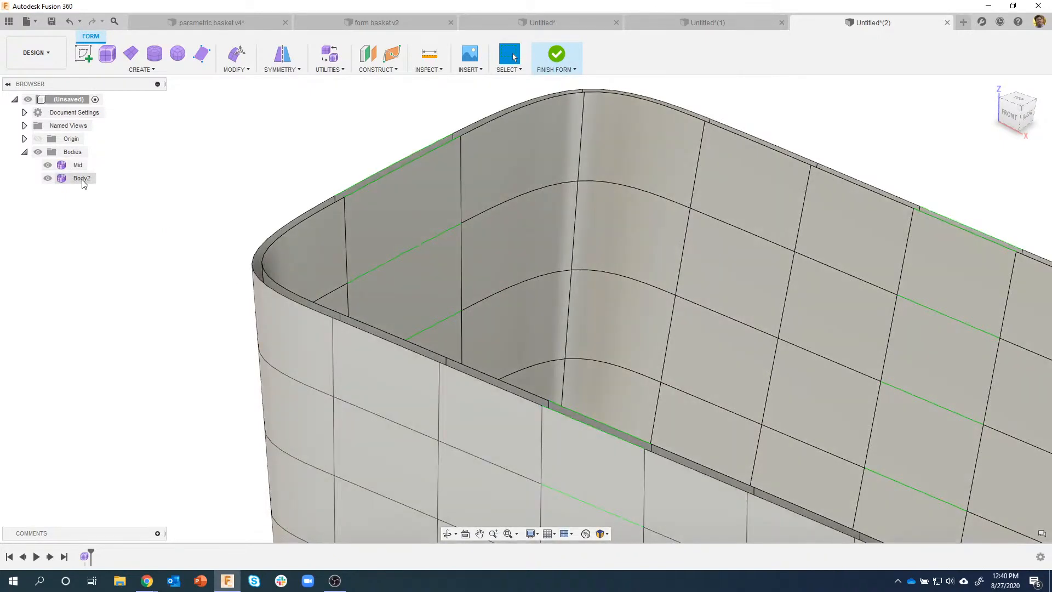
click(82, 179)
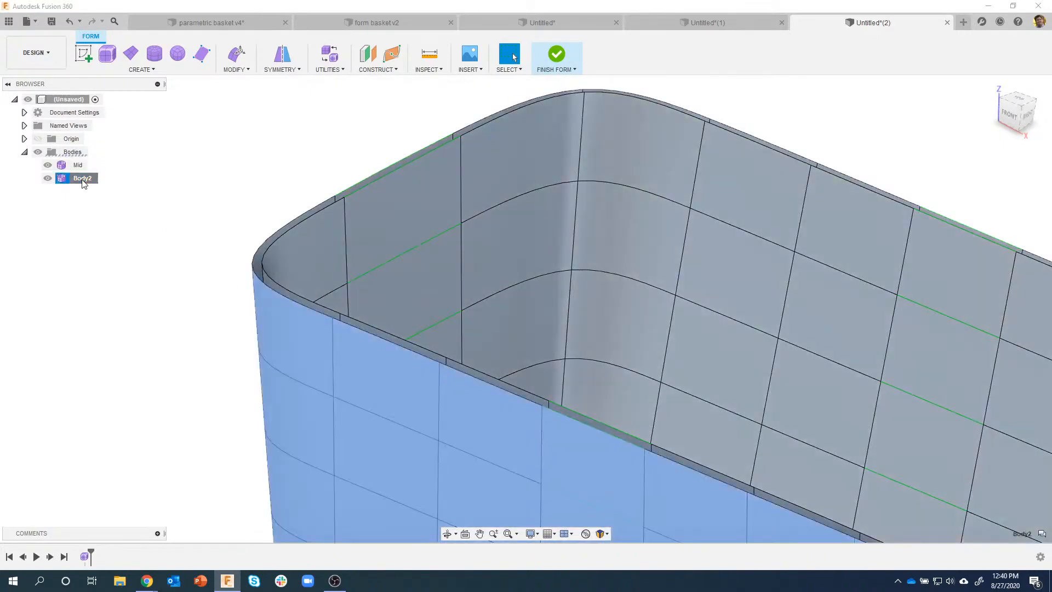
double_click(83, 180)
text(Outer)
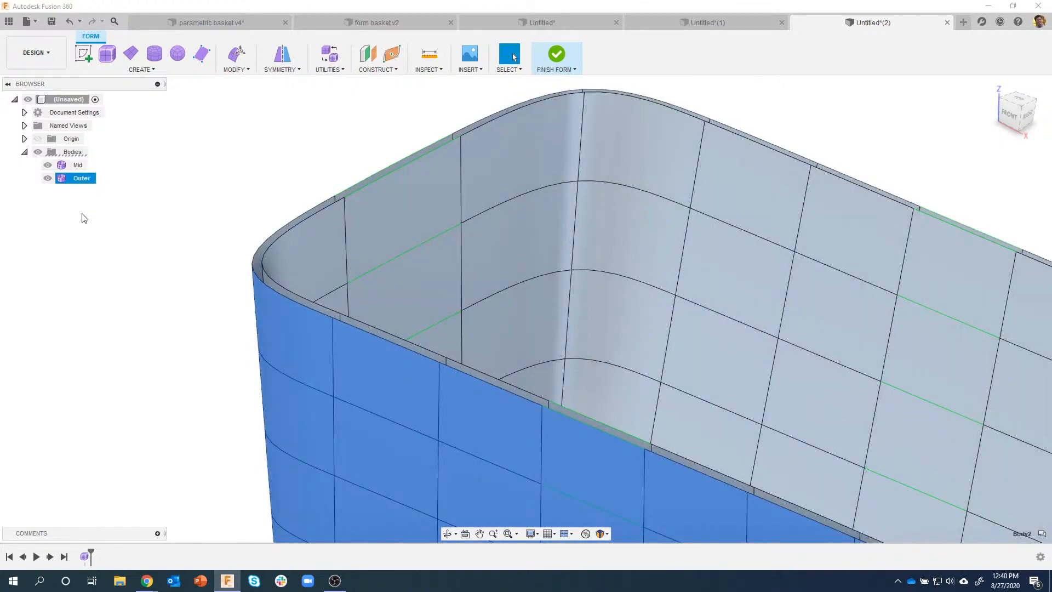
click(83, 218)
Step: Thicken the Mid body inward by -0.10 in with the No Edge type and Normal direction
click(236, 69)
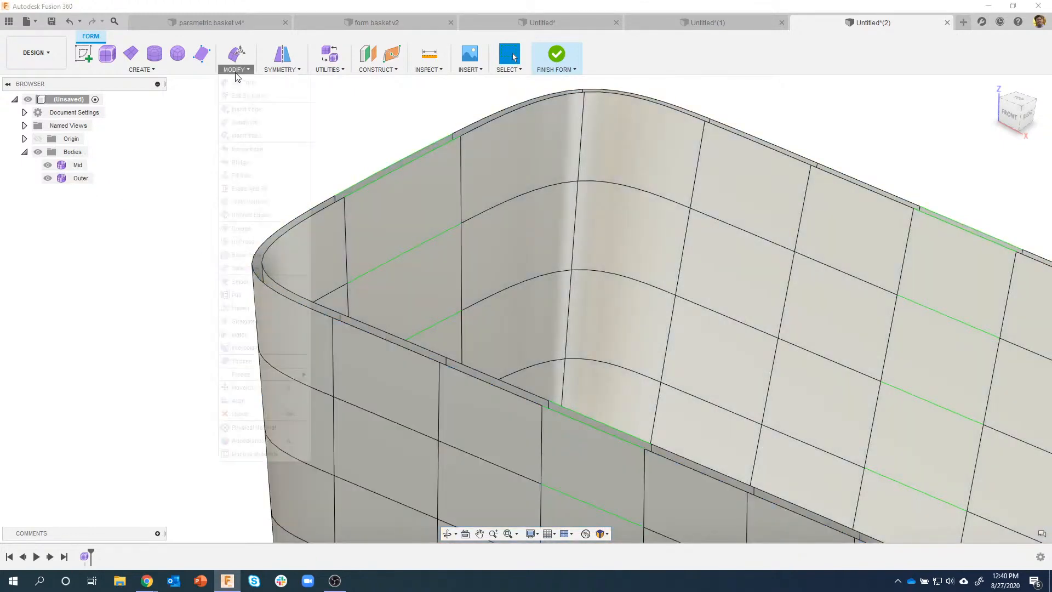
click(241, 362)
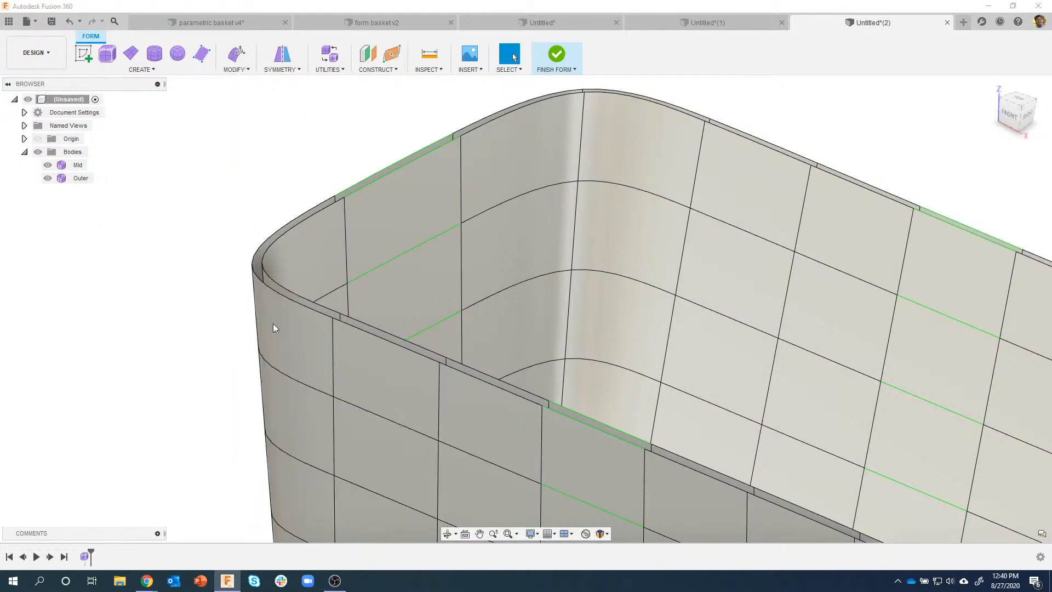
click(332, 246)
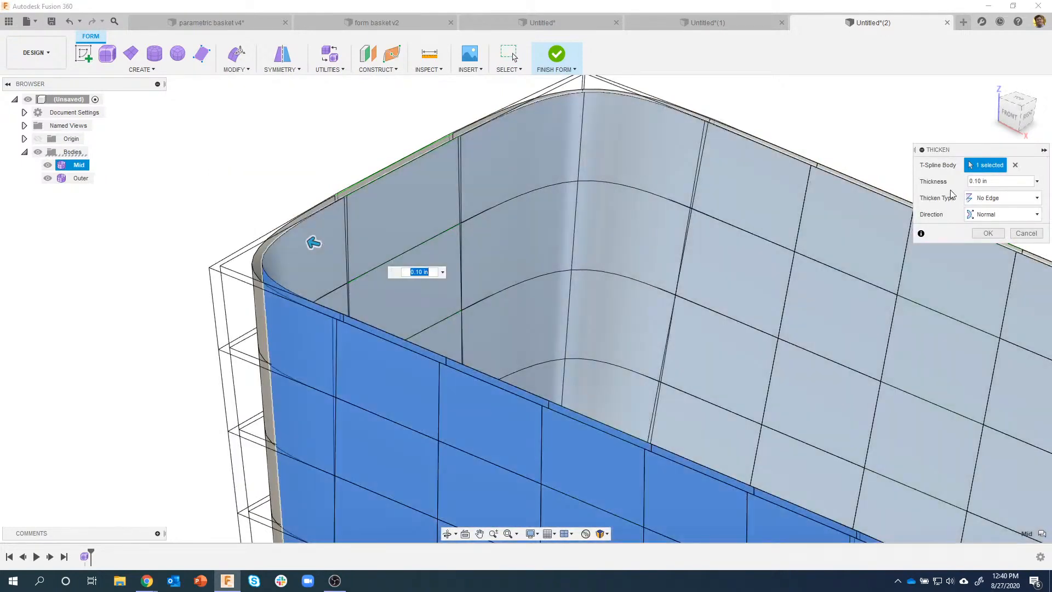
click(971, 181)
text(-)
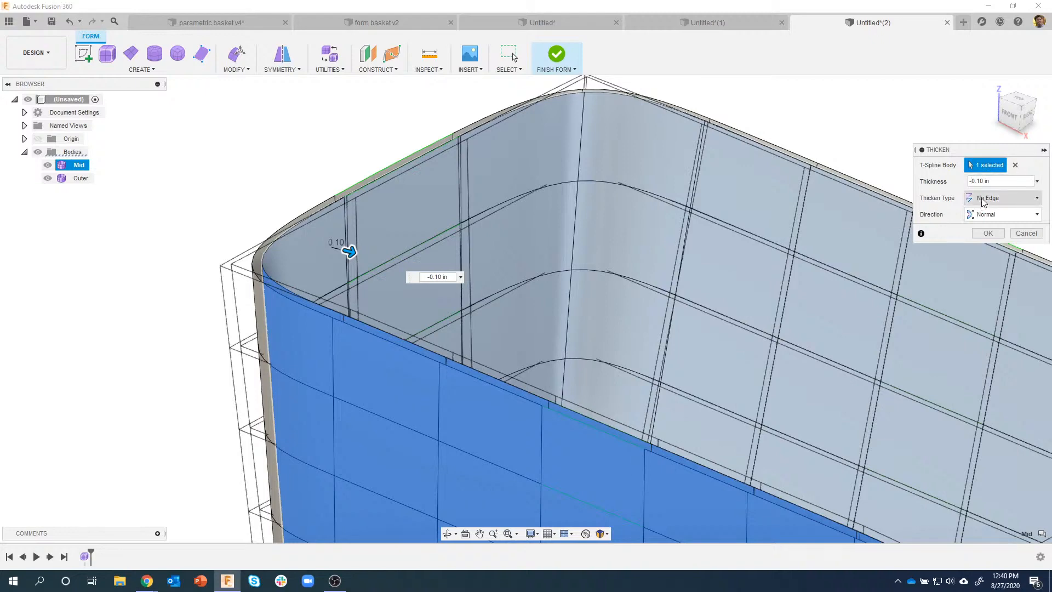
click(987, 234)
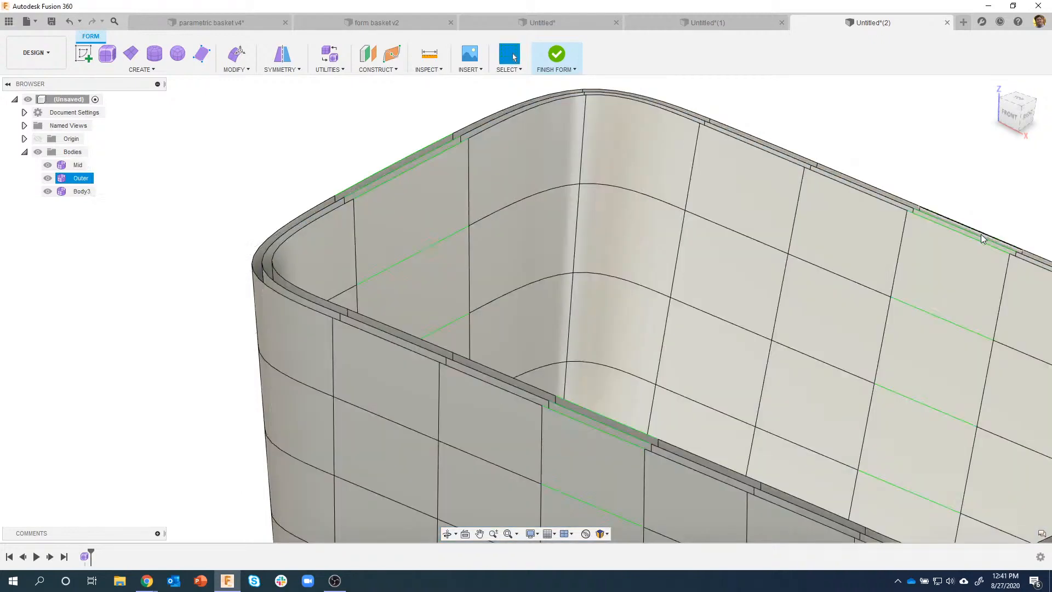
Step: Rename the new offset body on the inside of the basket as Inner
double_click(84, 191)
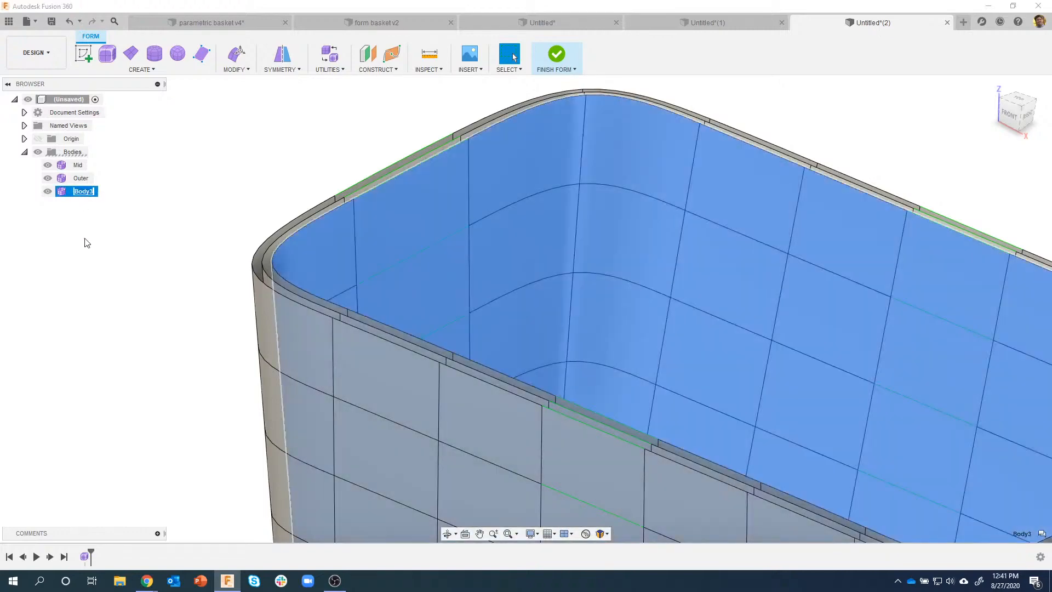
text(Inner)
key(Return)
click(85, 241)
Step: Toggle the visibility of the Mid, Outer and Inner bodies one at a time to check each layer
scroll(262, 249, down, 3)
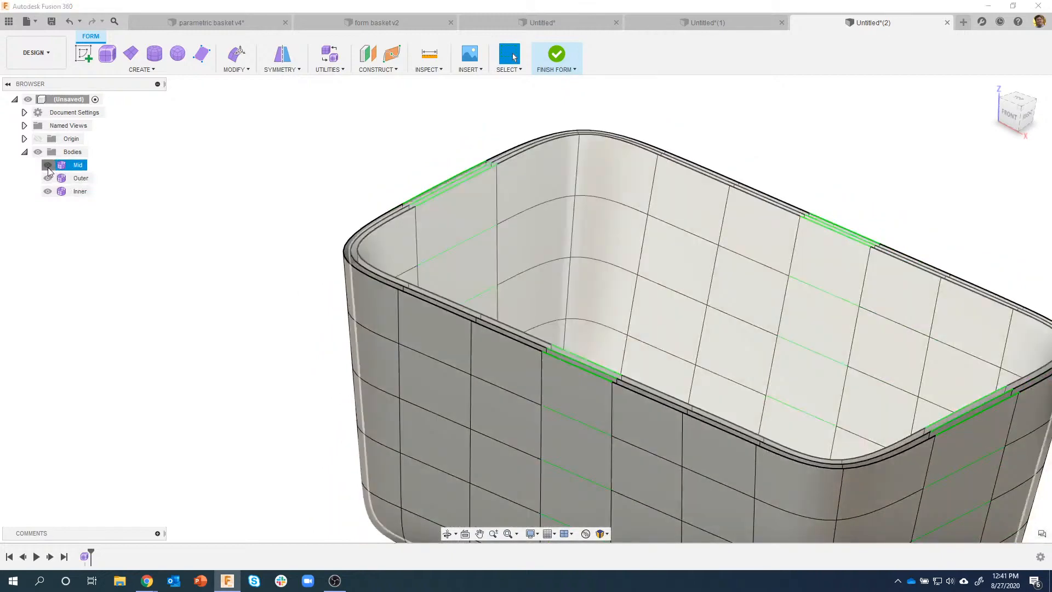
click(48, 166)
click(48, 166)
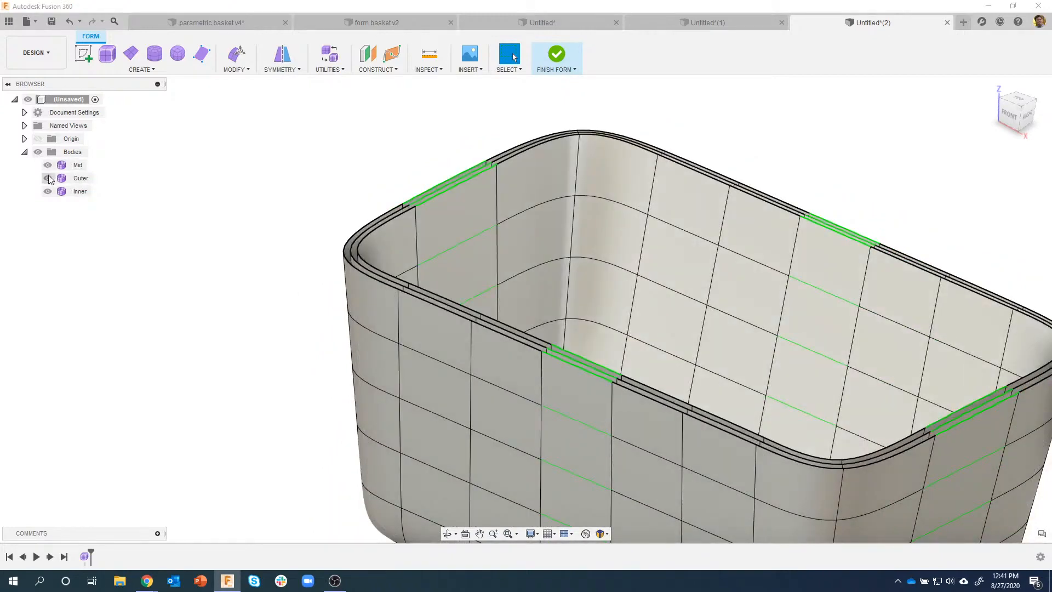
click(48, 177)
click(48, 178)
click(48, 191)
click(48, 191)
click(128, 287)
scroll(154, 289, up, 3)
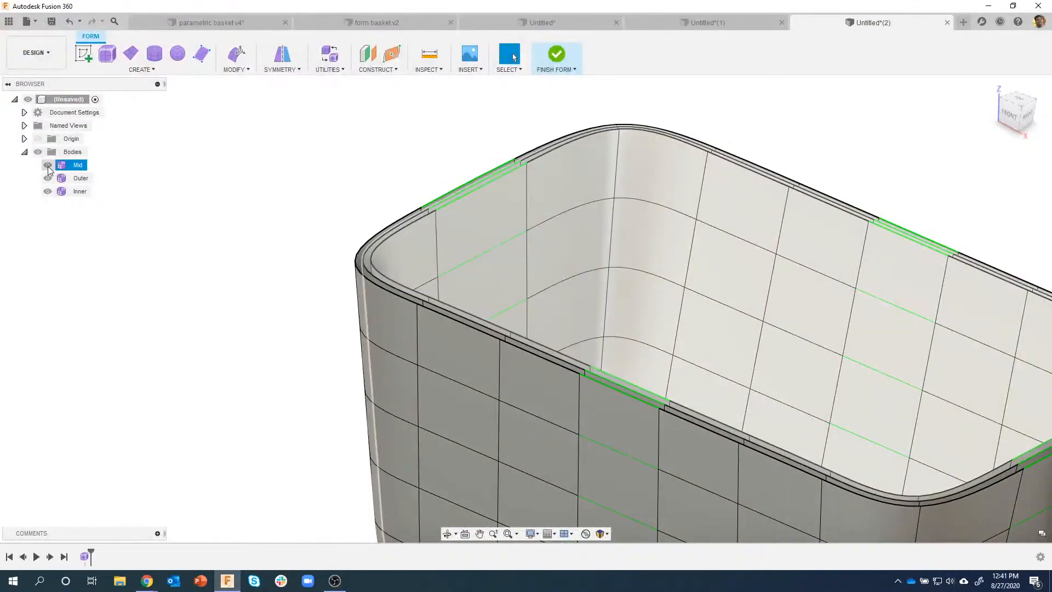
Step: Hide the Mid and Outer bodies to isolate the Inner body
click(48, 165)
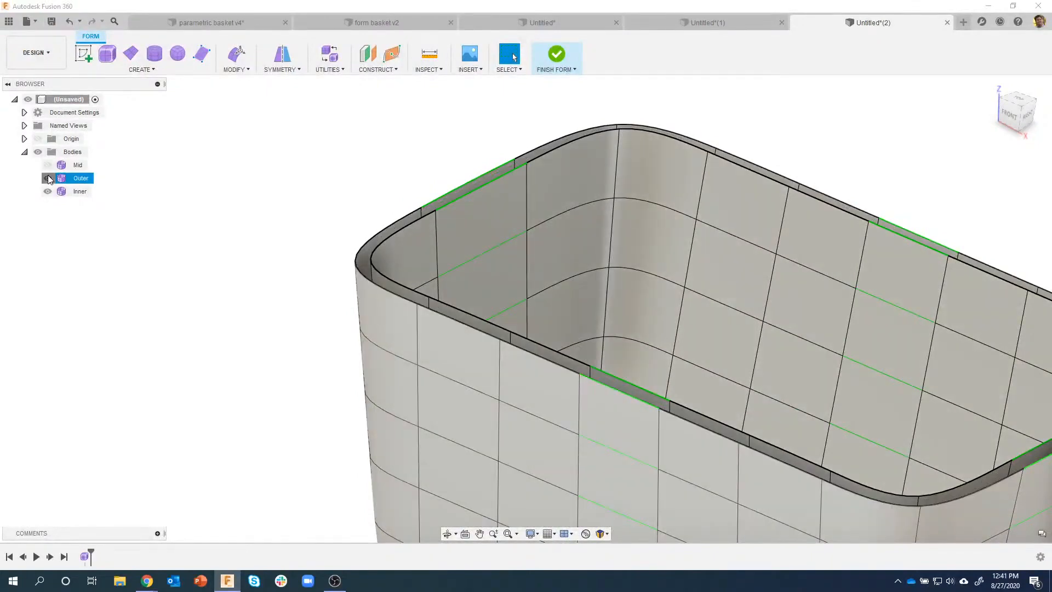
click(47, 178)
scroll(428, 252, up, 1)
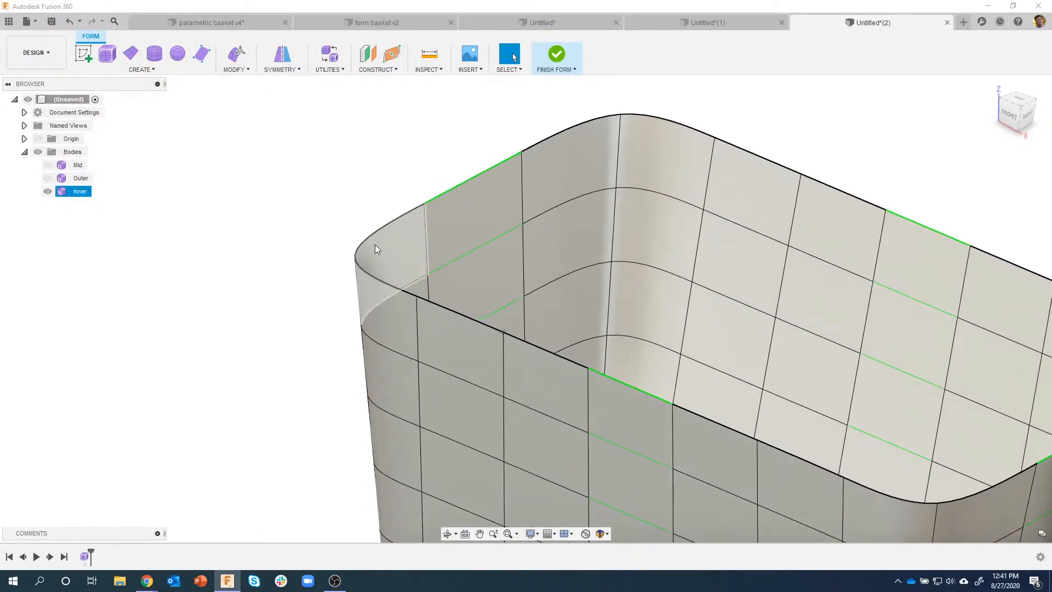
scroll(370, 164, down, 1)
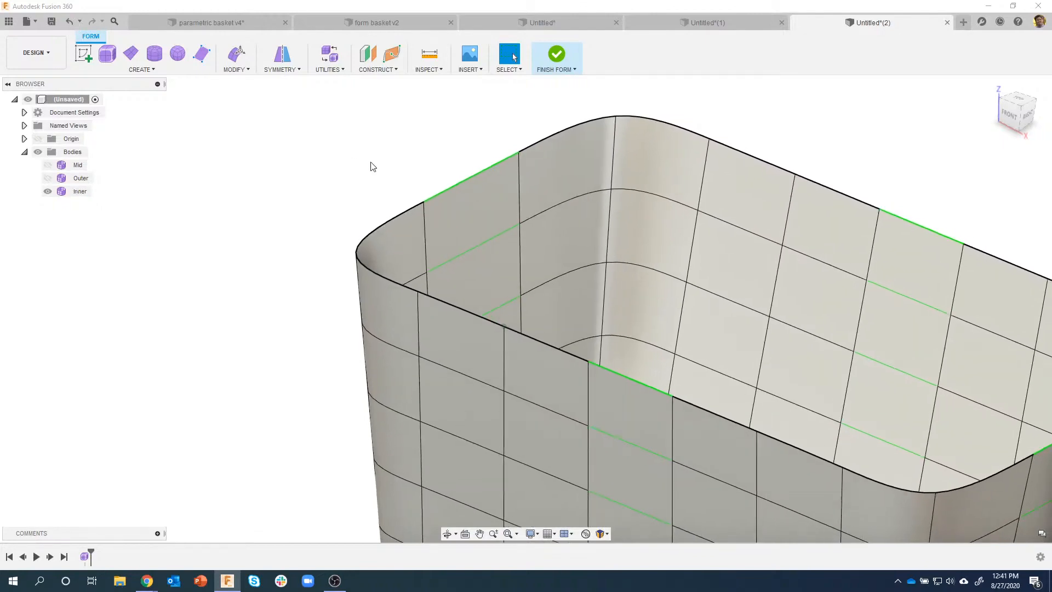
shift+middle_drag(370, 164, 326, 167)
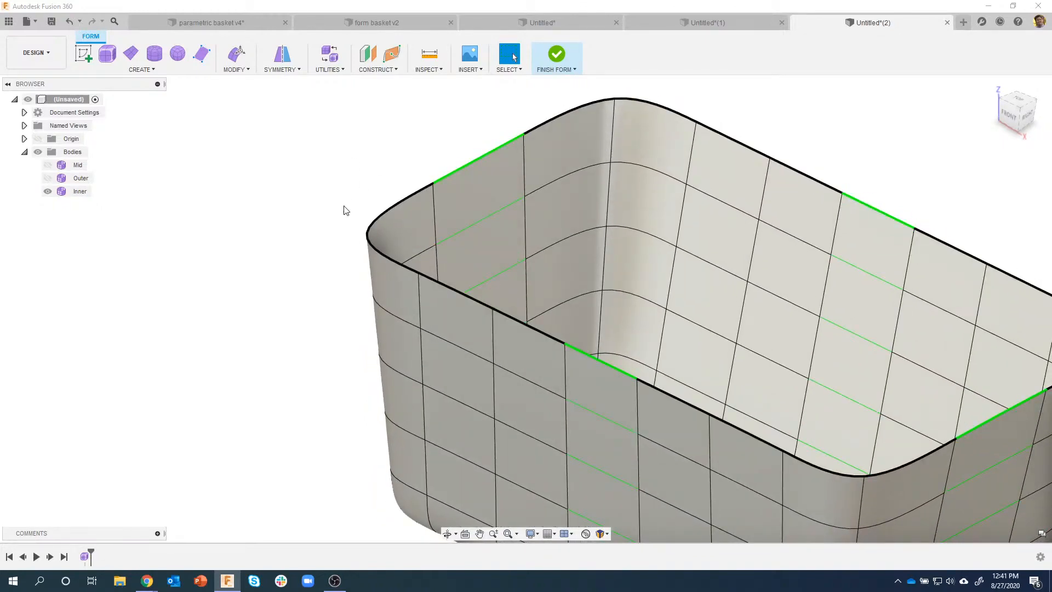
Step: Set up a pipe with a global diameter of .1 along two lengthwise edge chains running down Inner's end walls and across its floor
click(141, 69)
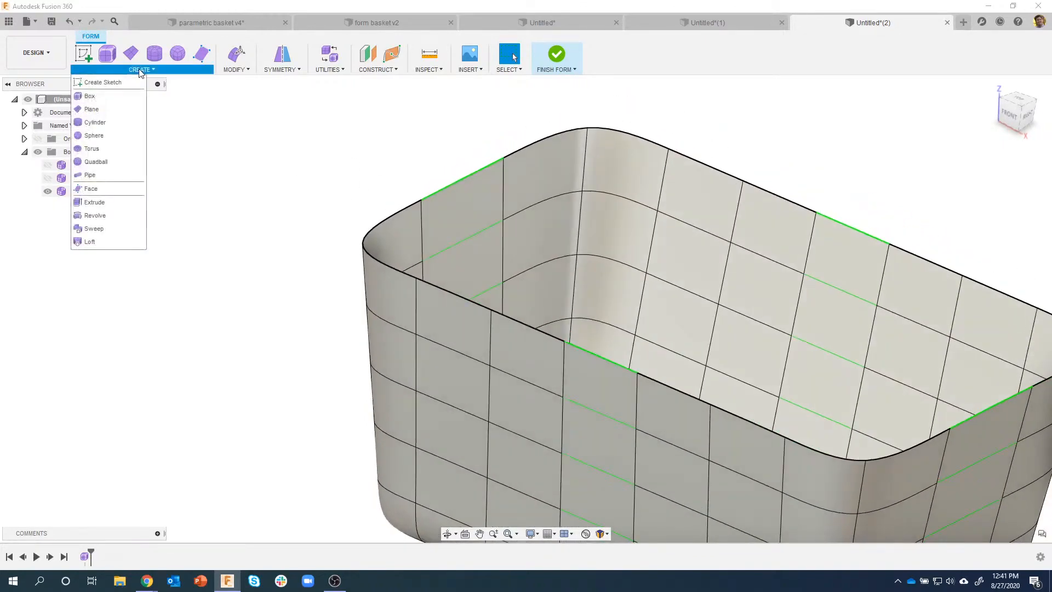
click(106, 181)
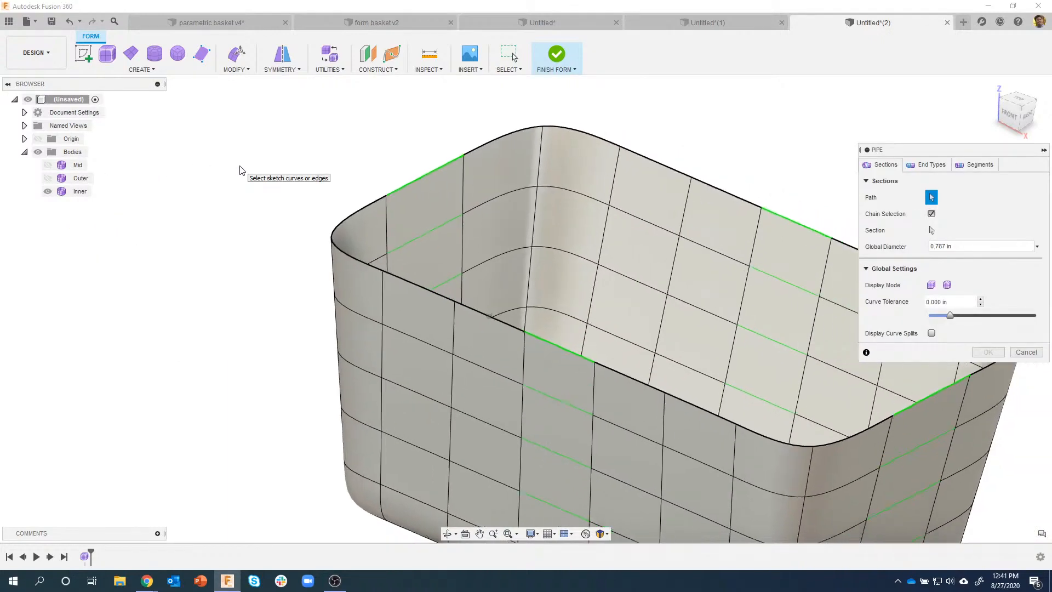
shift+middle_drag(767, 174, 820, 252)
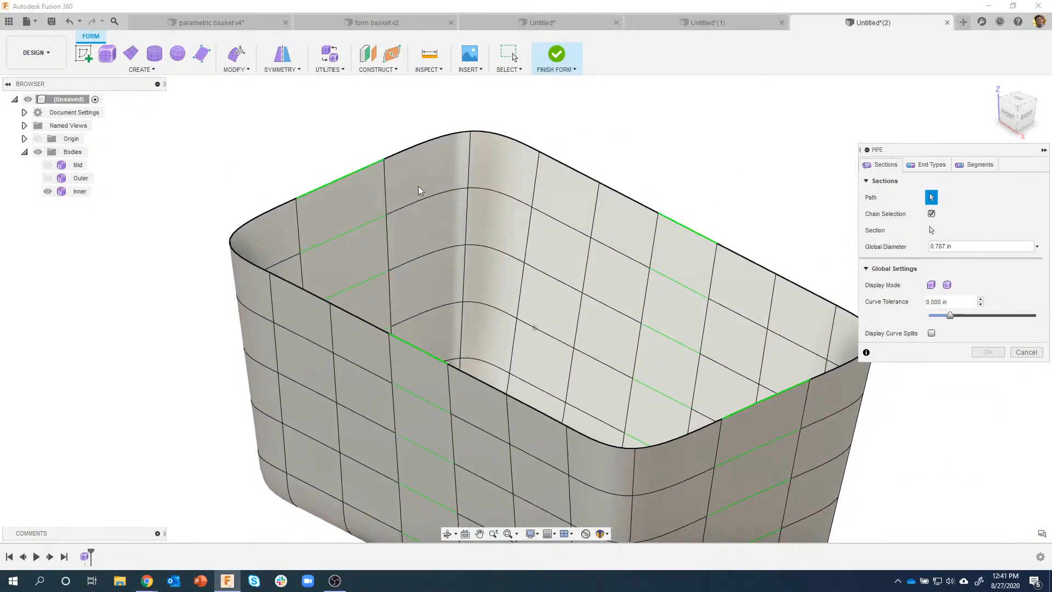
shift+middle_drag(418, 186, 371, 170)
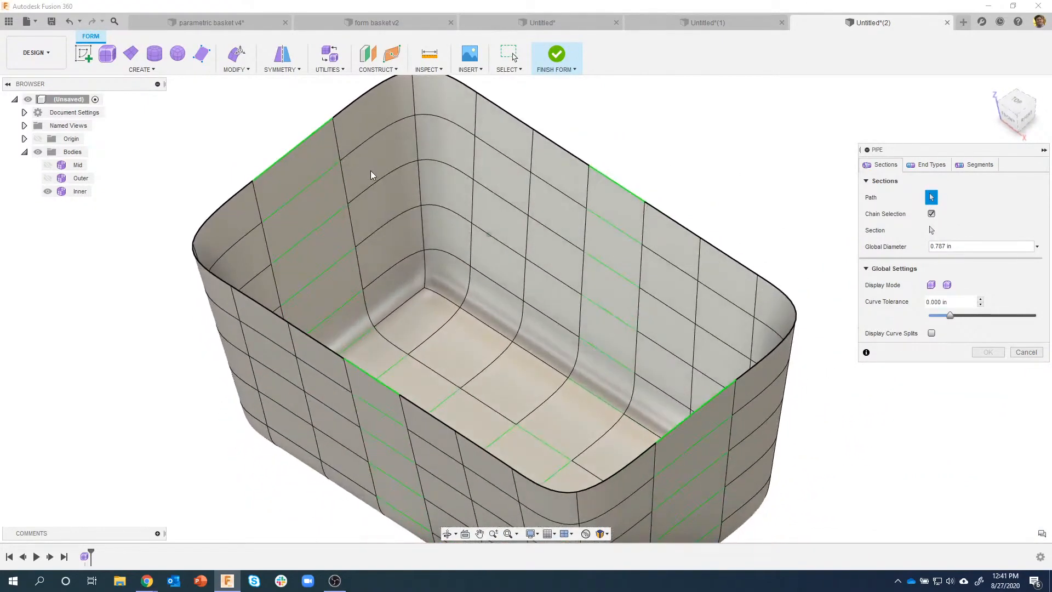
click(338, 151)
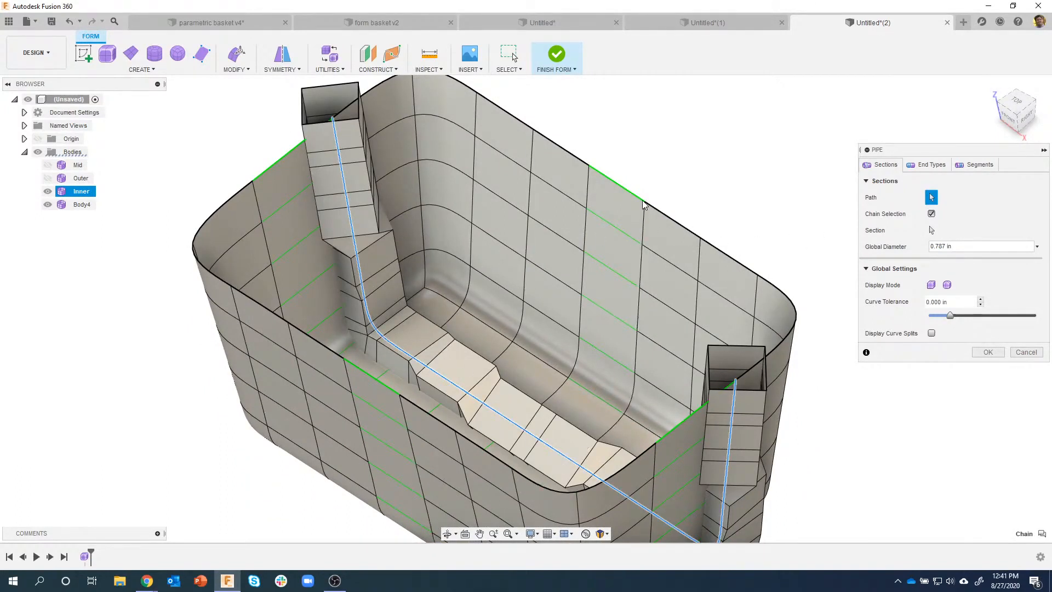
drag(967, 246, 913, 245)
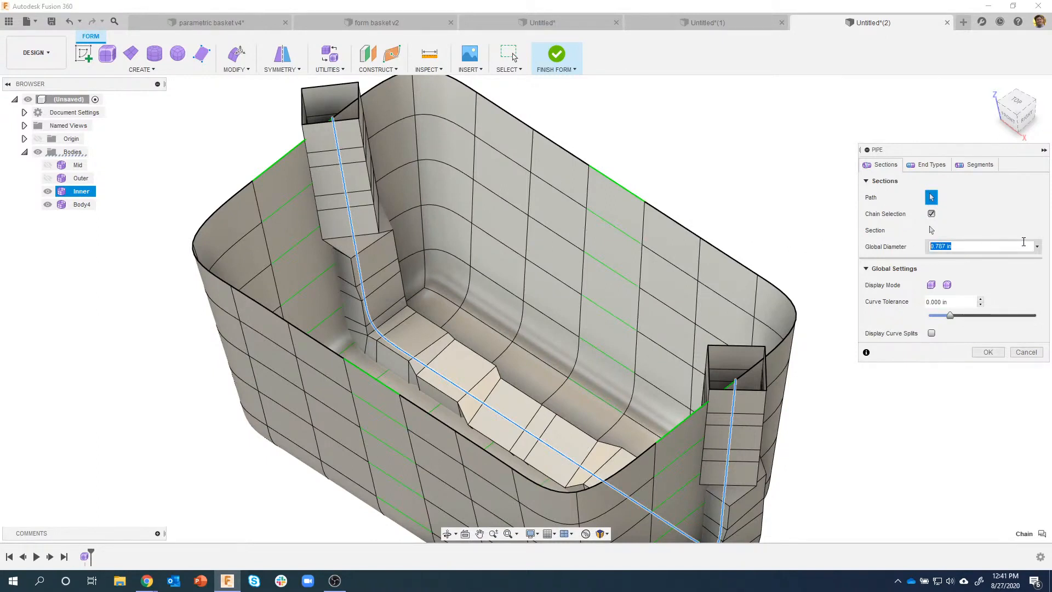
key(BackSpace)
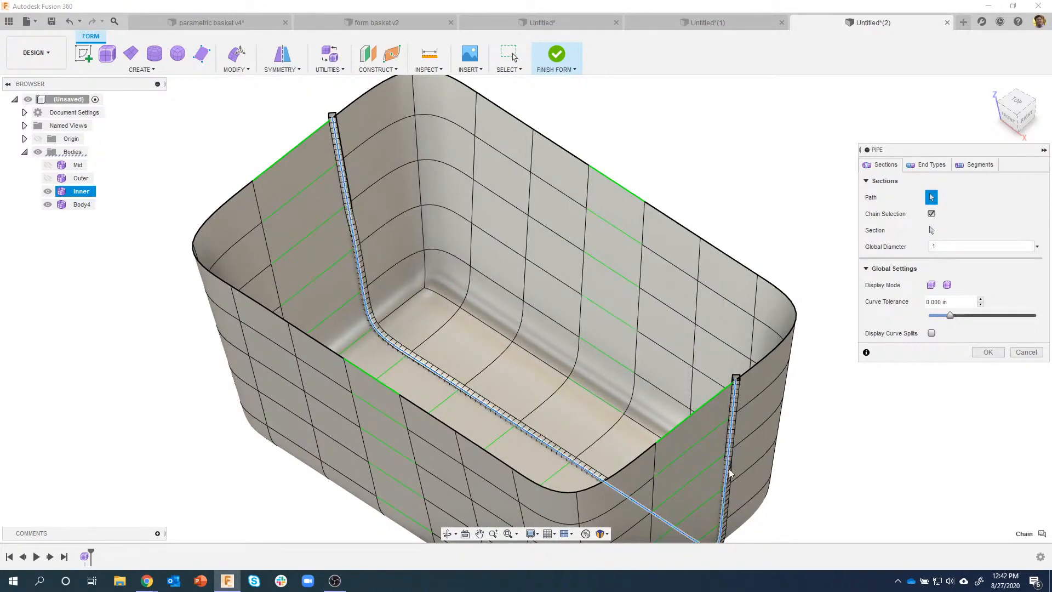
click(264, 212)
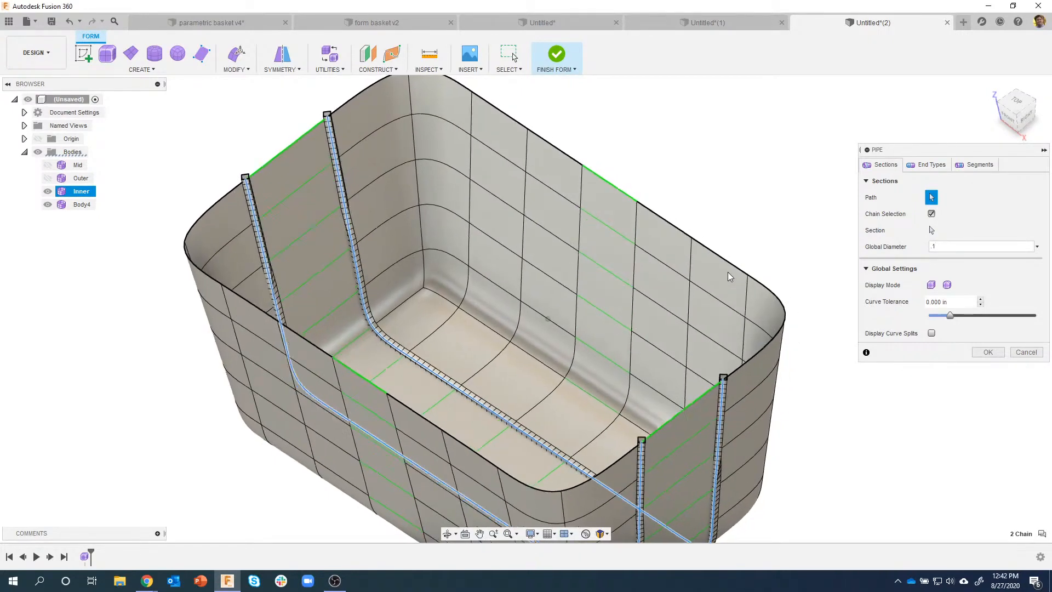
shift+middle_drag(728, 272, 379, 272)
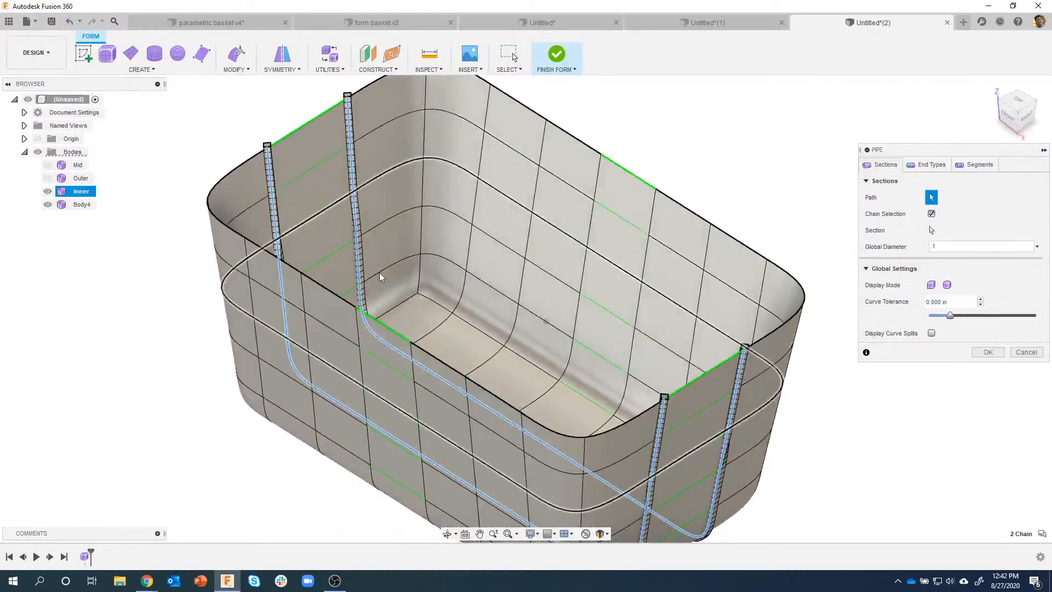
Step: Preview the pipes in smooth display mode, return to box display and examine a pipe end at the rim
click(947, 285)
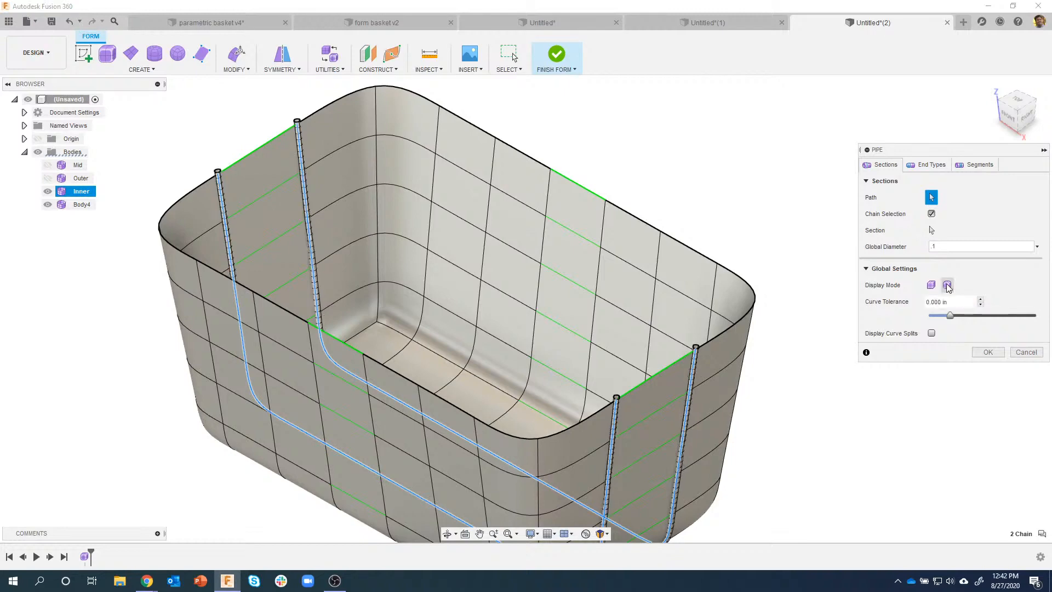
scroll(757, 364, up, 5)
click(931, 285)
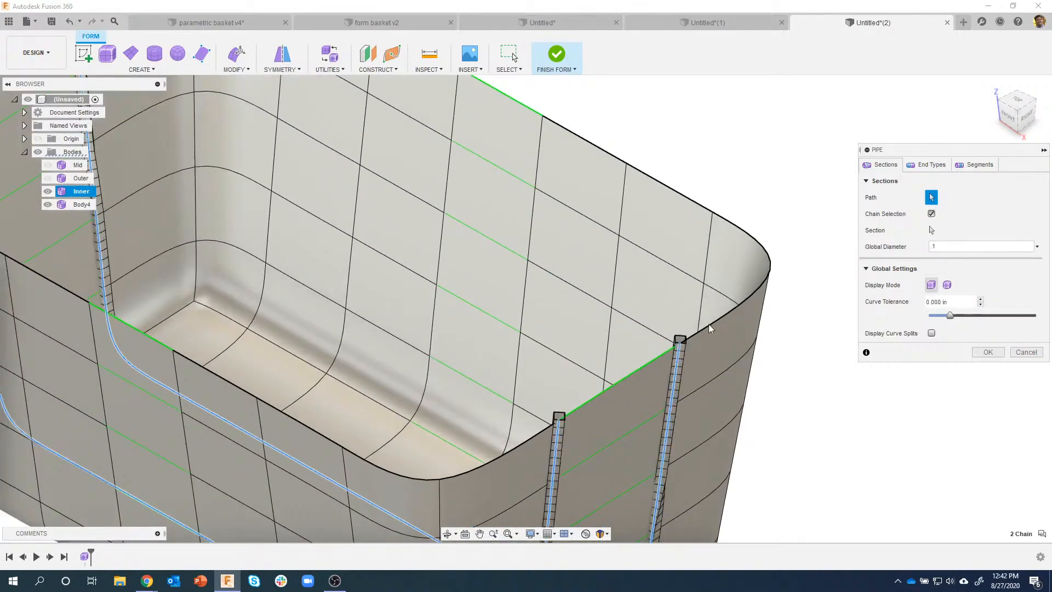
scroll(709, 325, up, 6)
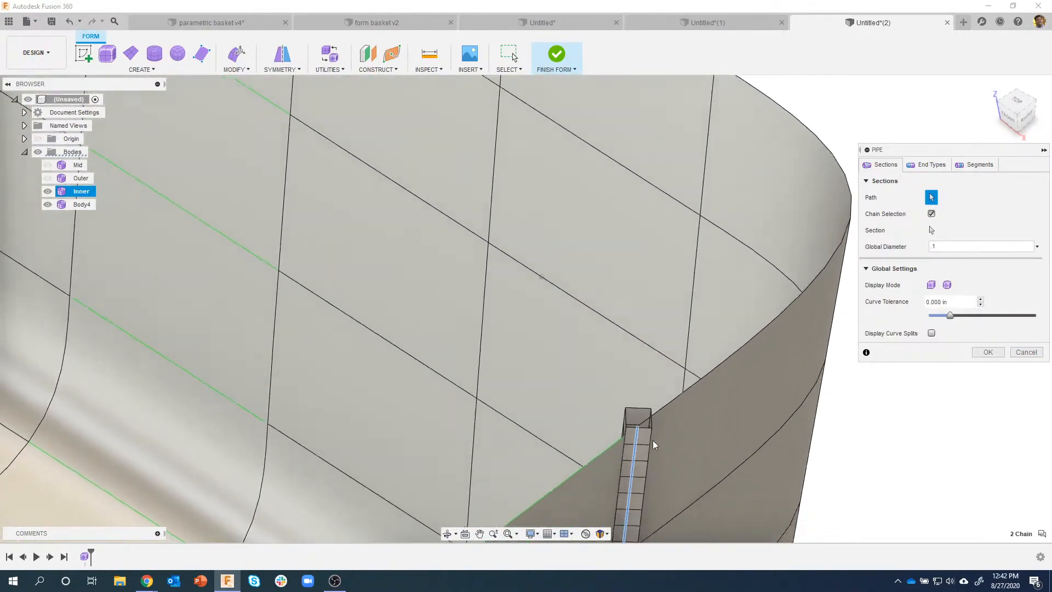
Step: Preview the pipes along Inner's edges in smooth display mode and examine the pipe ends at the rim
shift+middle_drag(652, 440, 650, 394)
scroll(813, 370, down, 3)
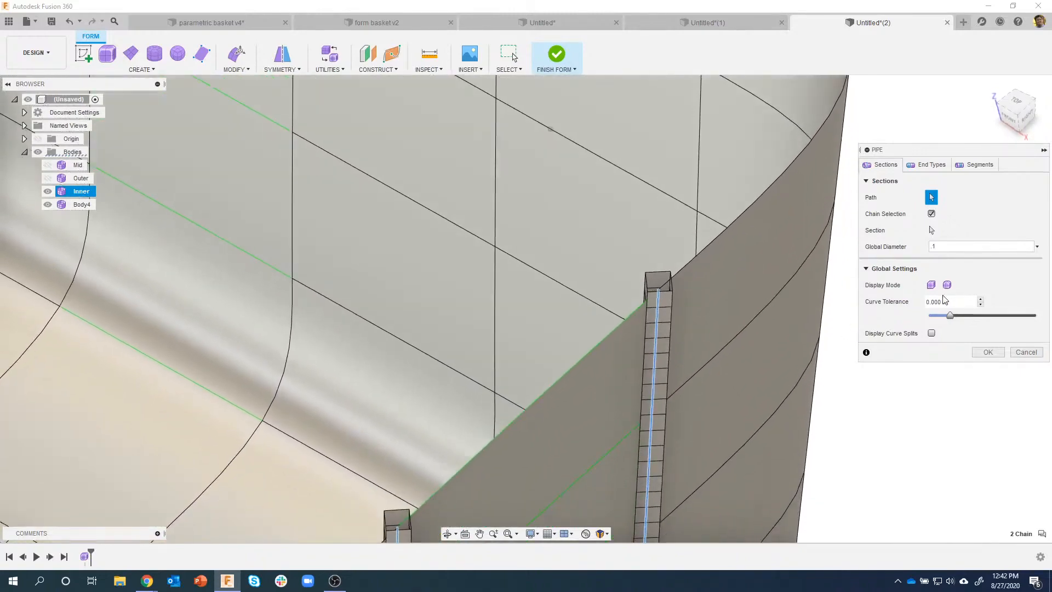
click(947, 285)
shift+middle_drag(843, 345, 689, 352)
scroll(688, 352, up, 3)
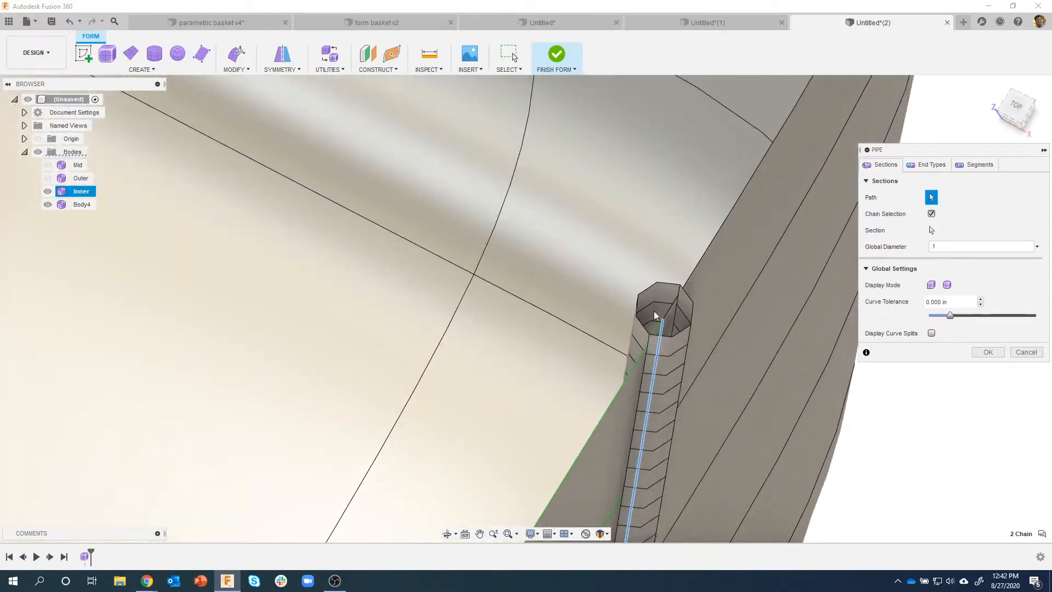
scroll(672, 395, down, 3)
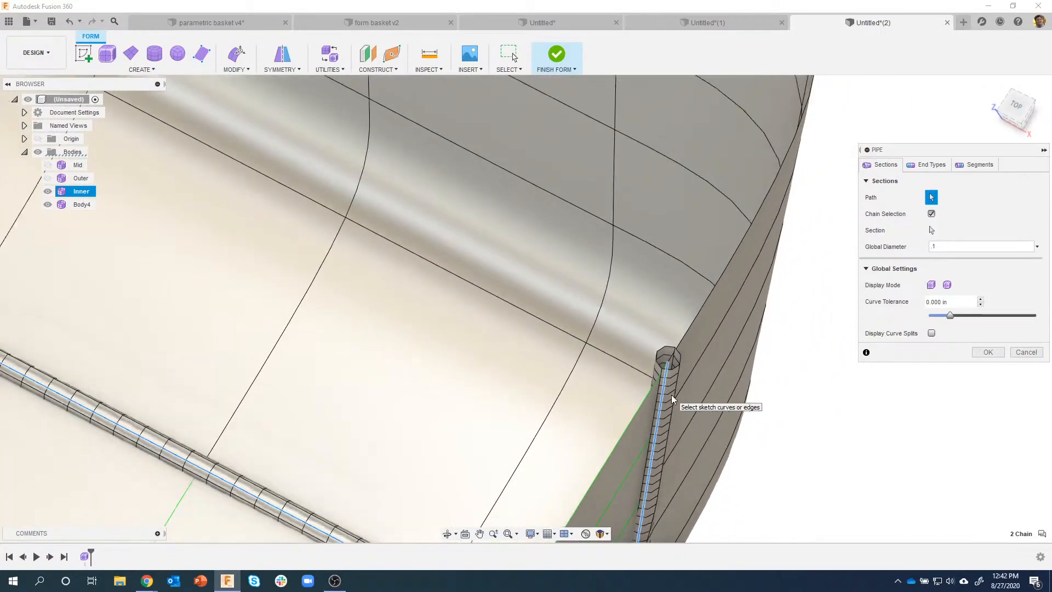
scroll(671, 394, down, 3)
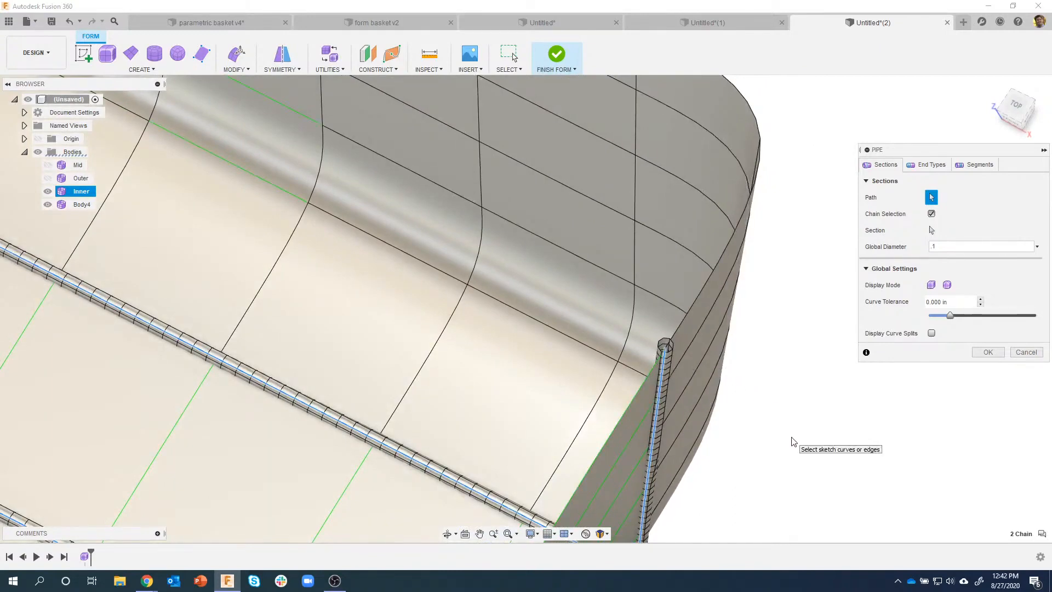
shift+middle_drag(794, 441, 756, 410)
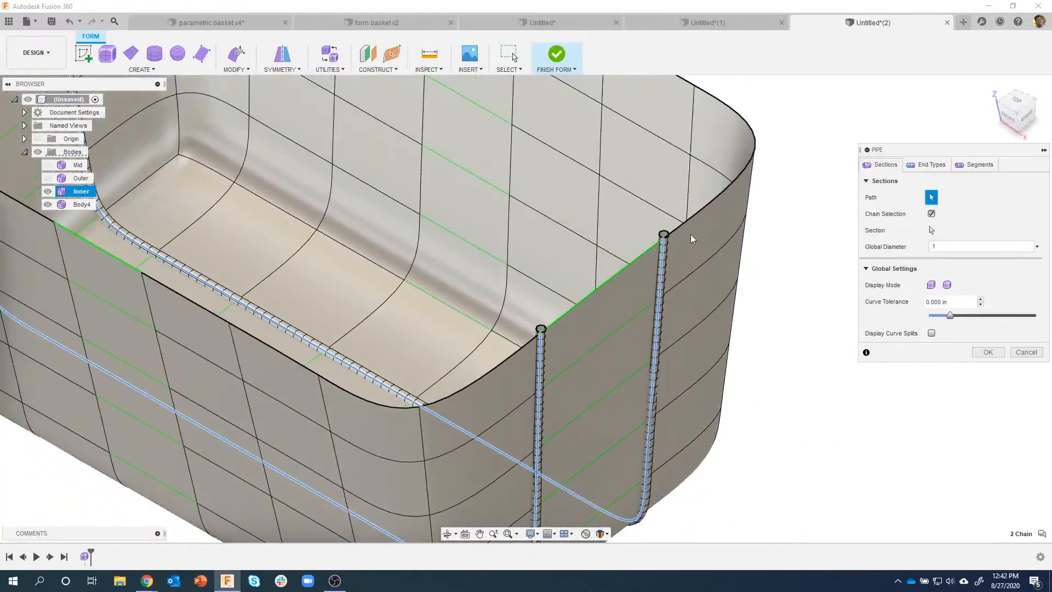
scroll(691, 234, up, 3)
scroll(653, 232, up, 3)
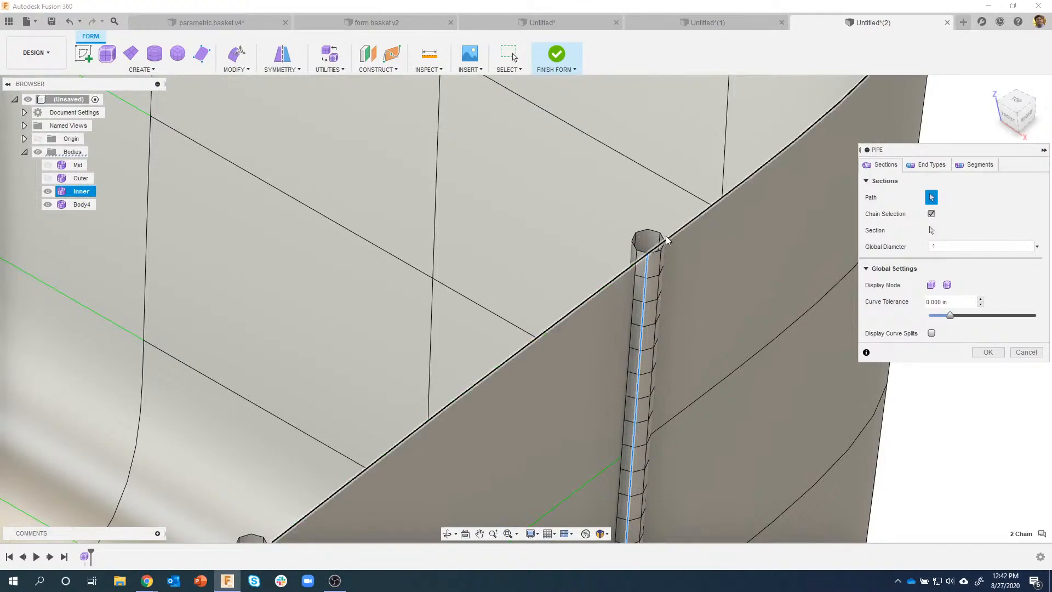
Step: Set the pipe end type to Square and create the pipes along Inner's two lengthwise edge chains
click(924, 167)
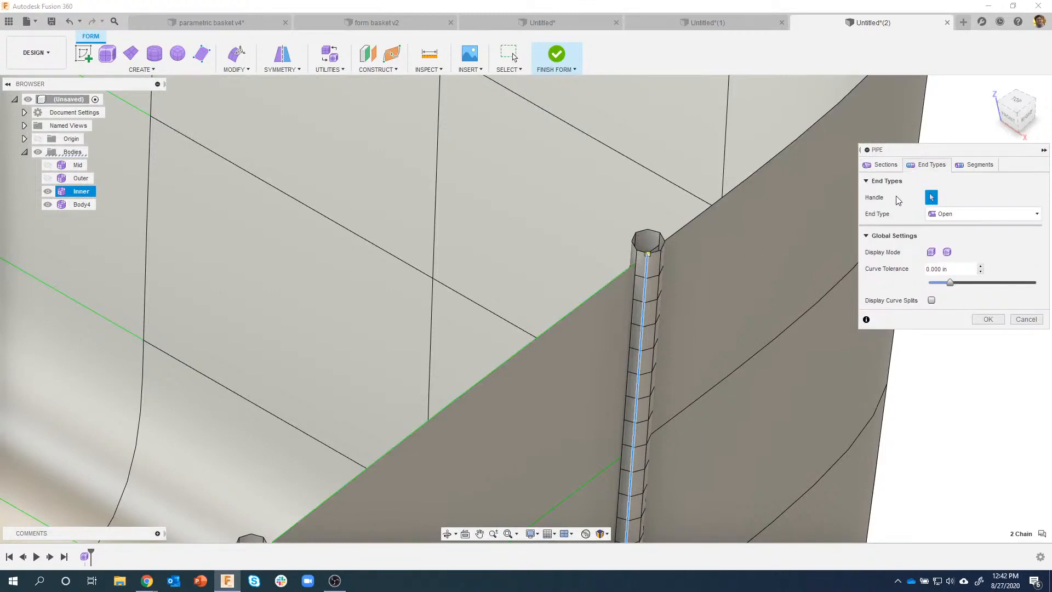
click(968, 219)
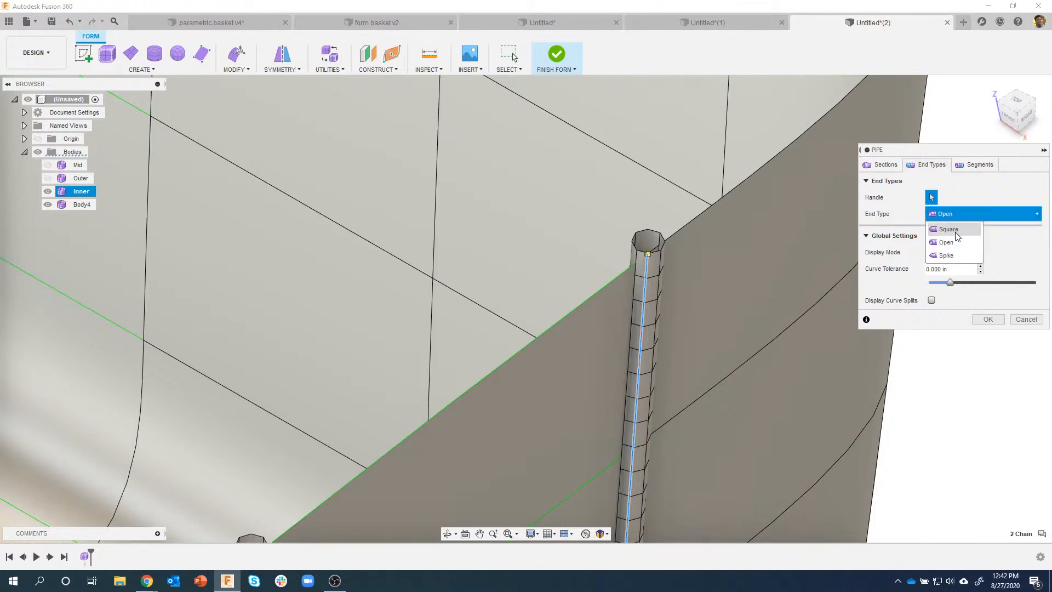
click(947, 229)
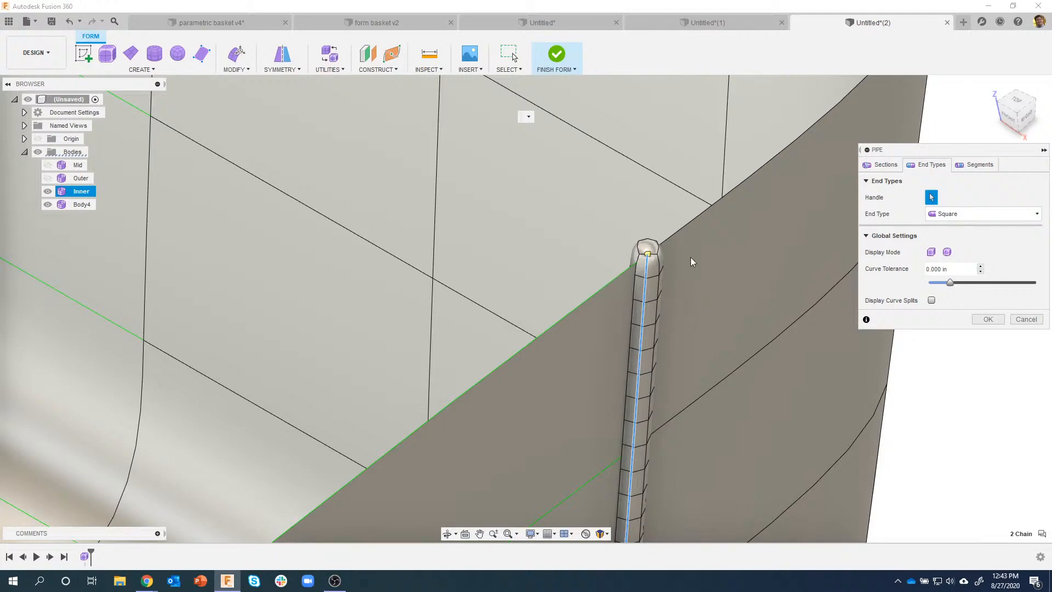
scroll(877, 403, down, 10)
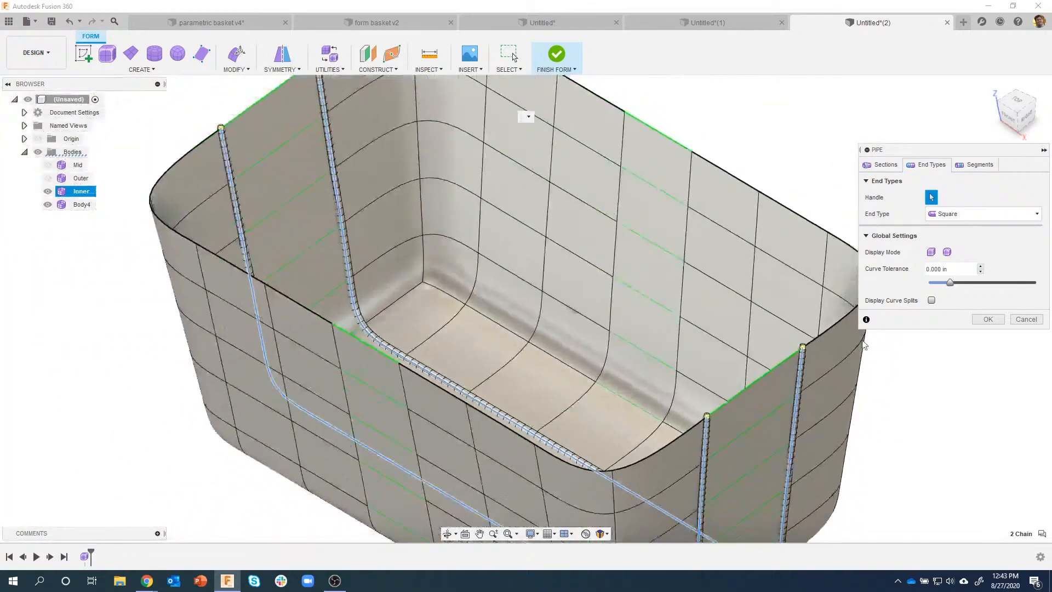
click(988, 319)
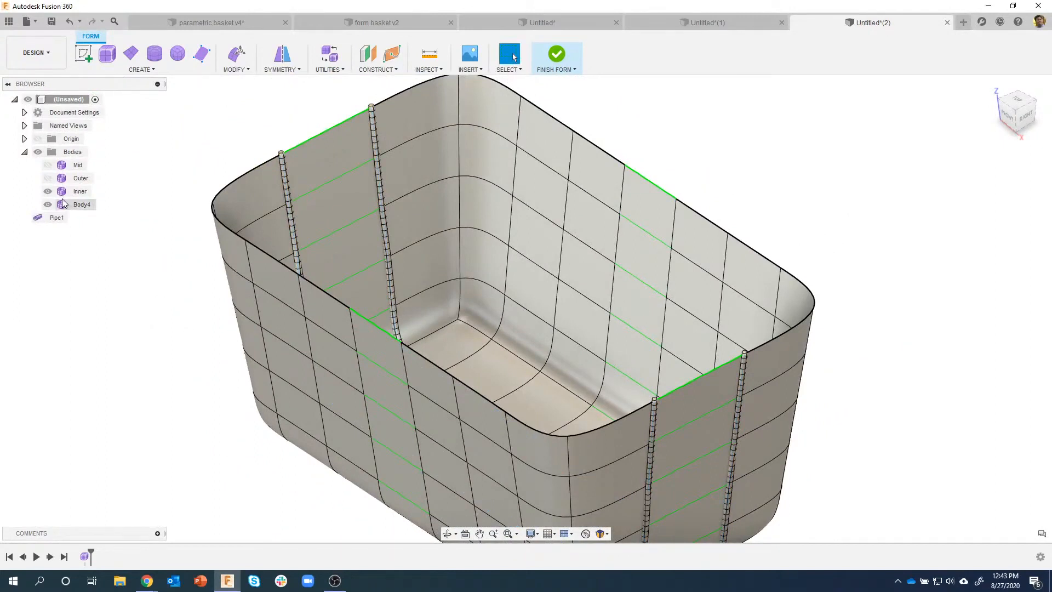
Step: Hide the Inner body to examine the lengthwise pipes and their ends, and show it again
click(48, 192)
click(49, 192)
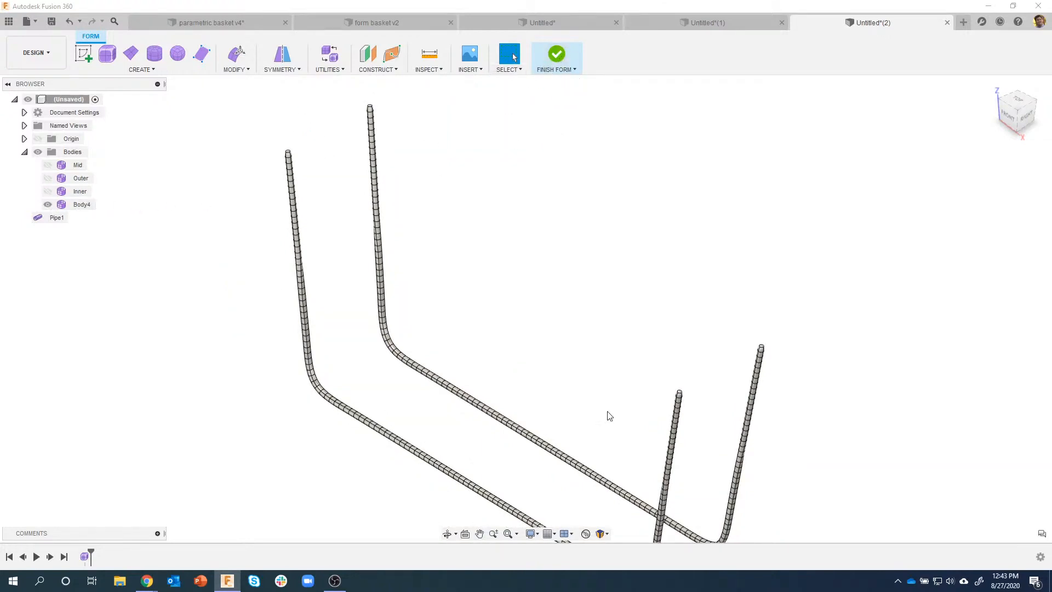
scroll(283, 156, up, 10)
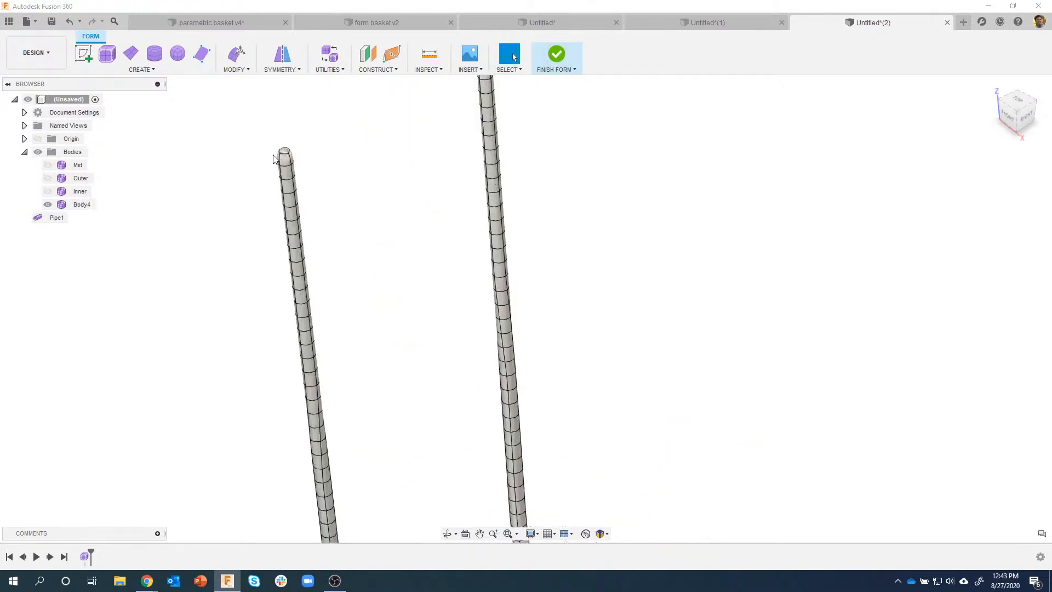
scroll(279, 153, down, 6)
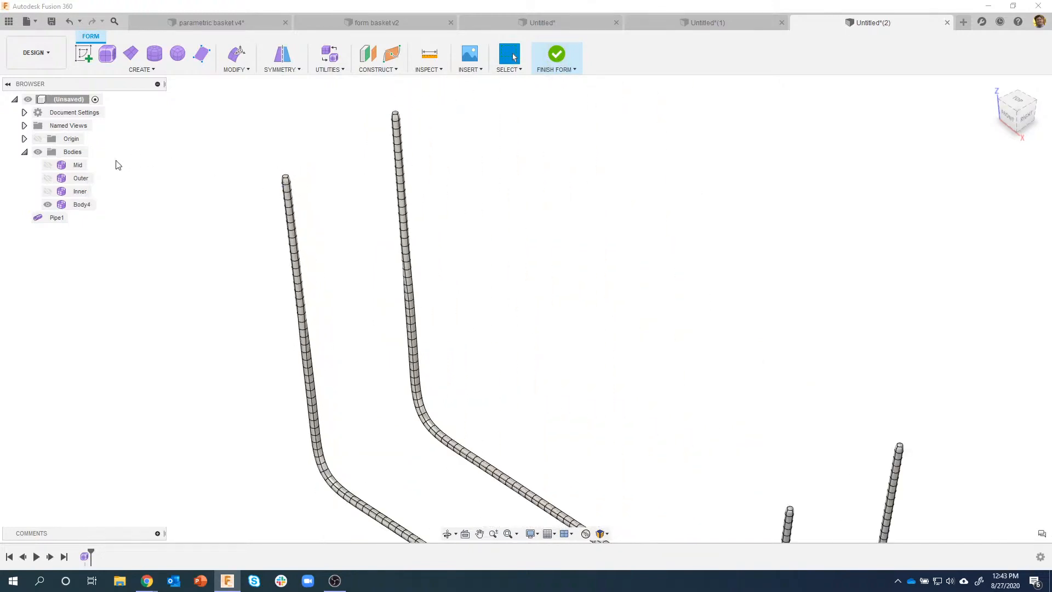
click(48, 191)
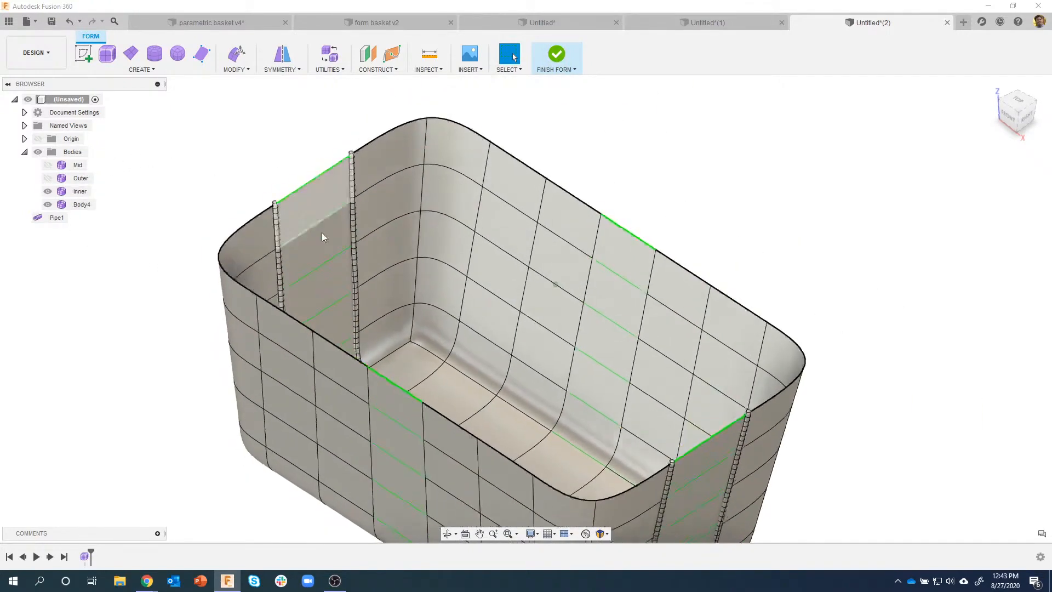
shift+middle_drag(374, 205, 143, 236)
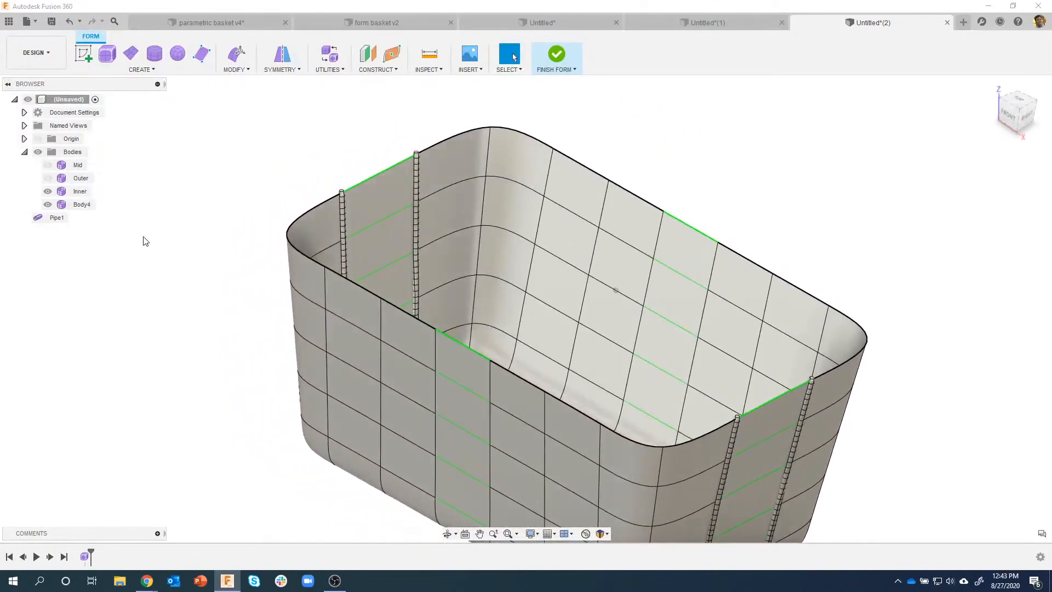
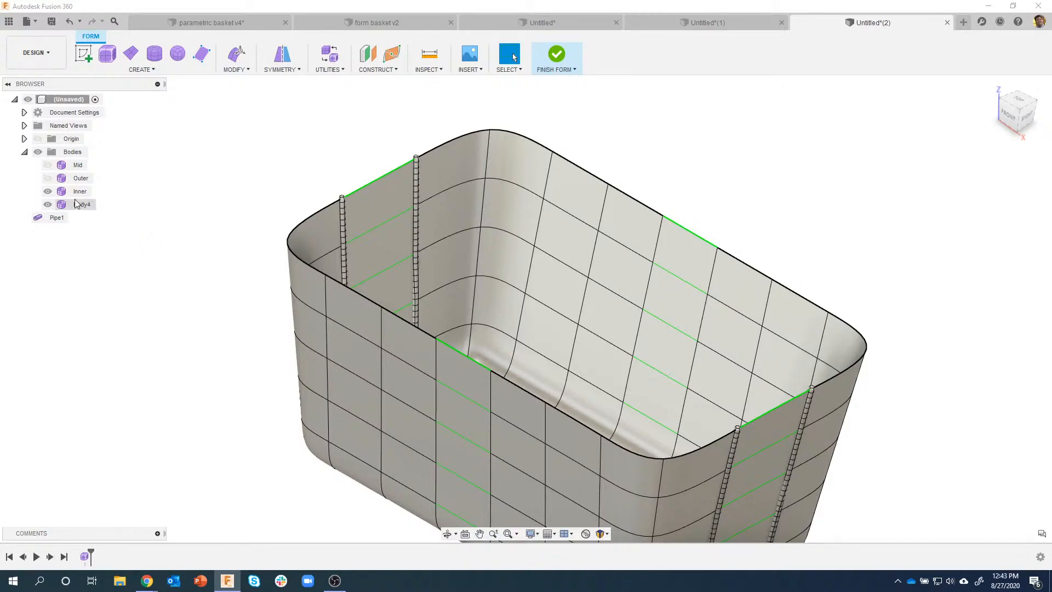
Step: Show Mid instead of Inner and set up a 0.10 in pipe along Mid's rim and the four horizontal edge loops below it
click(49, 192)
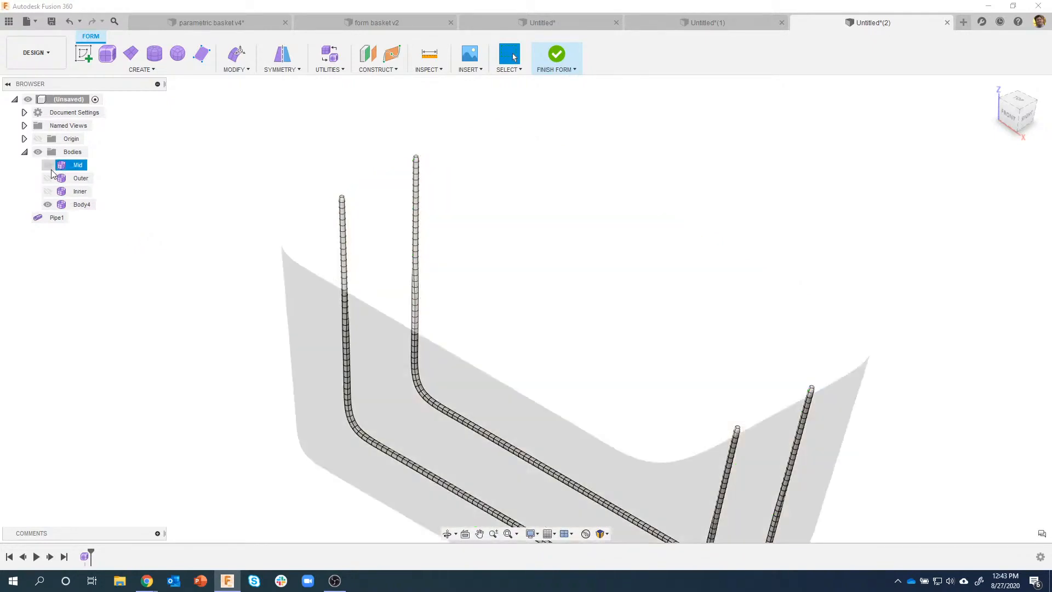
click(48, 166)
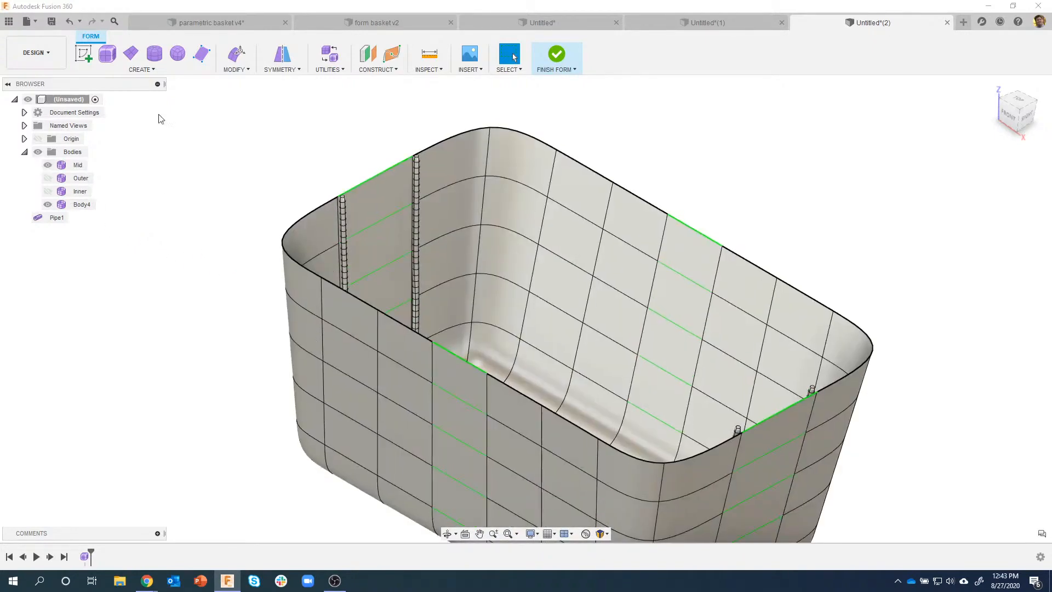
click(142, 70)
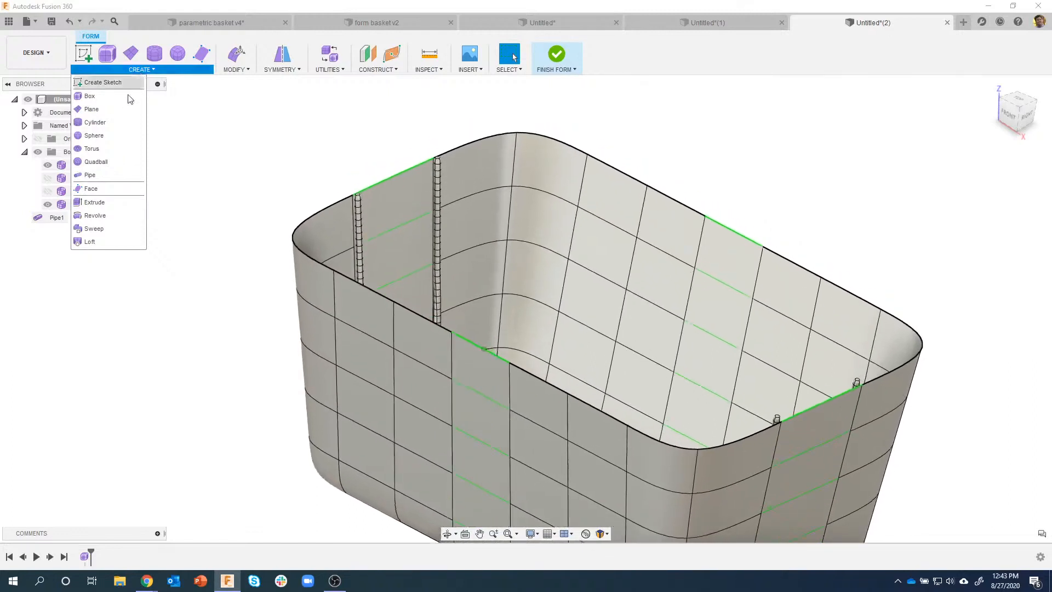
click(101, 173)
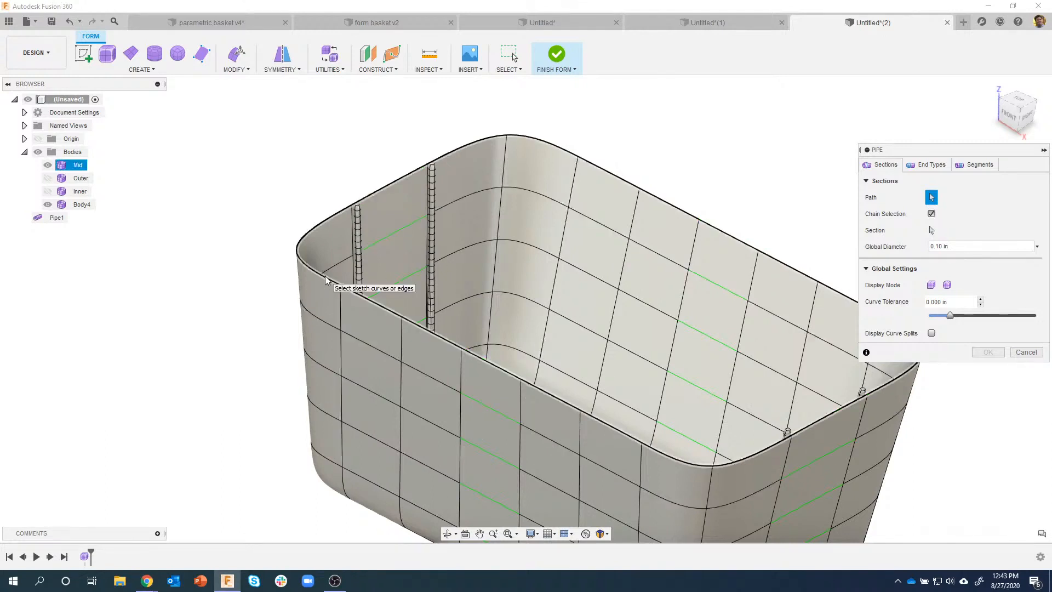
click(326, 327)
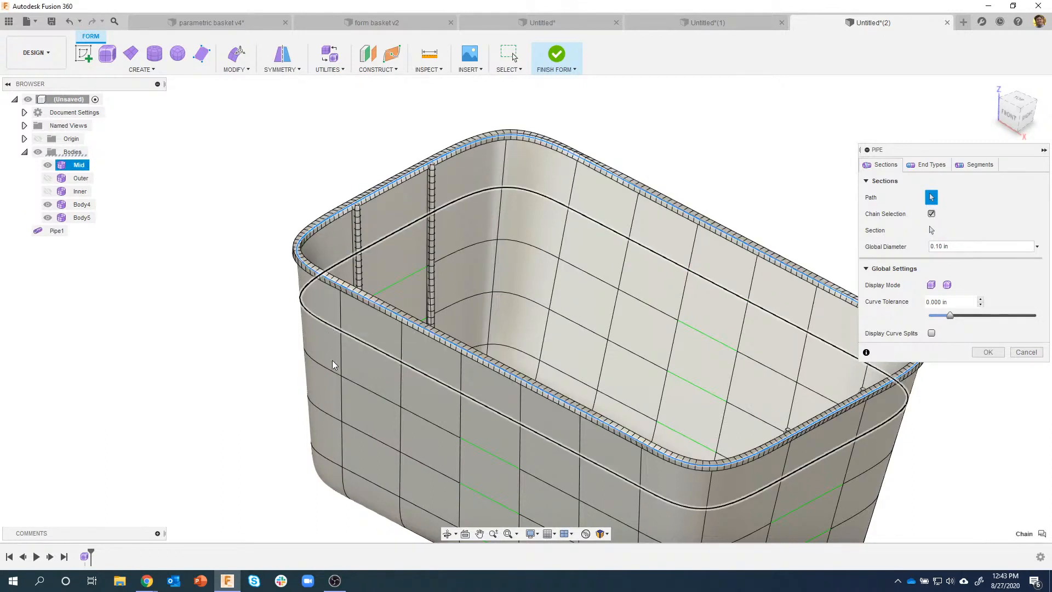
click(329, 375)
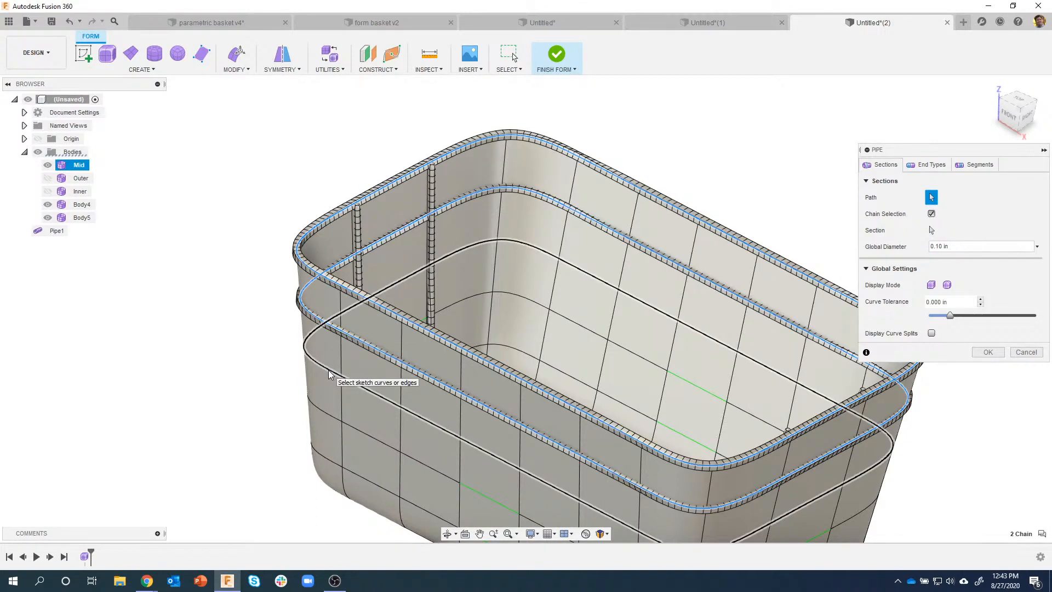
click(329, 419)
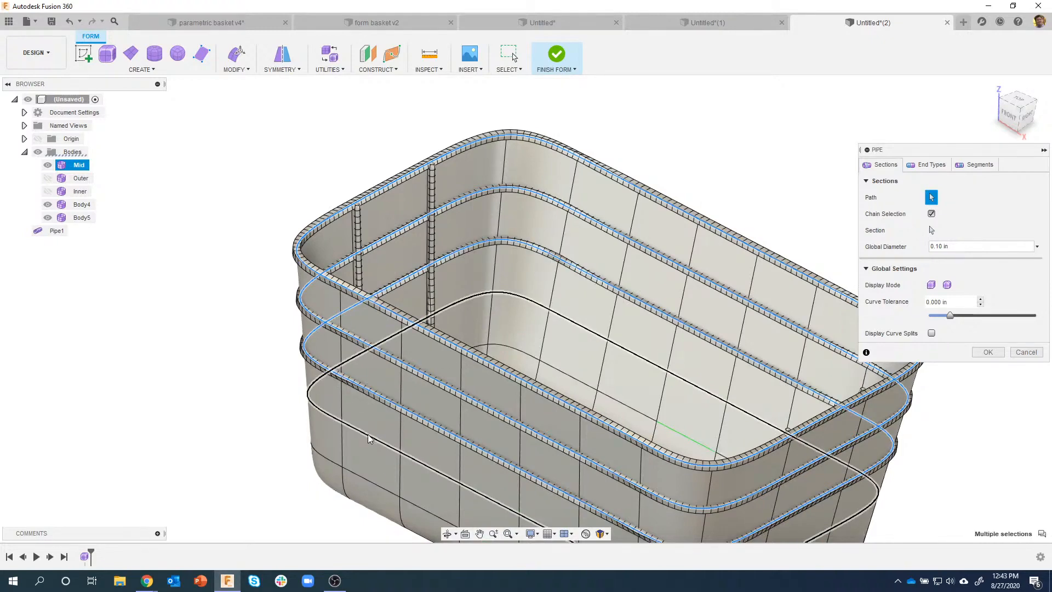
click(422, 514)
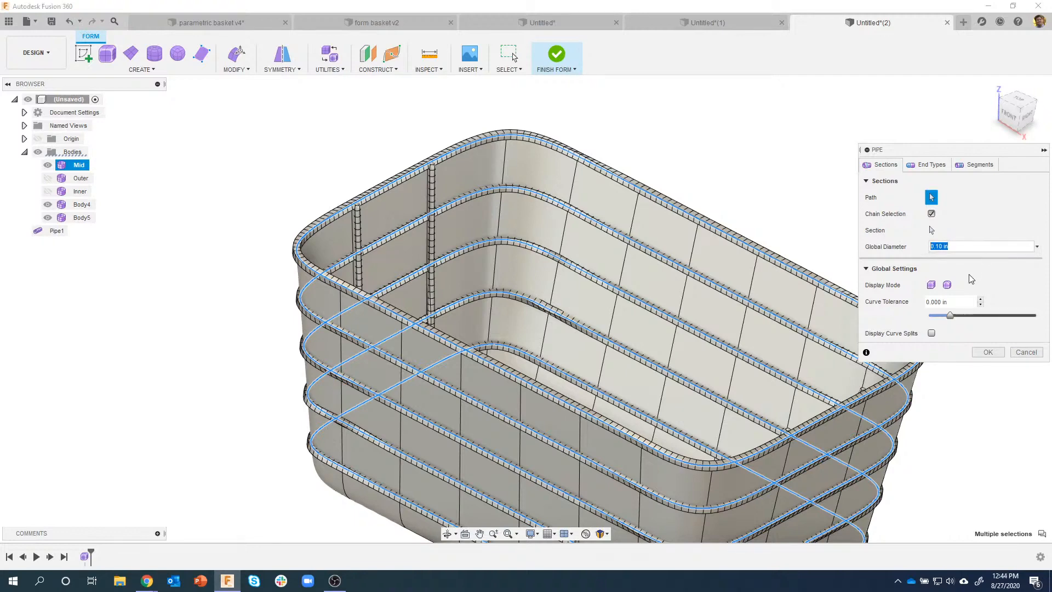
Step: Preview the horizontal pipes in smooth display mode and create them with the Square end type
click(951, 284)
shift+middle_drag(803, 170, 479, 190)
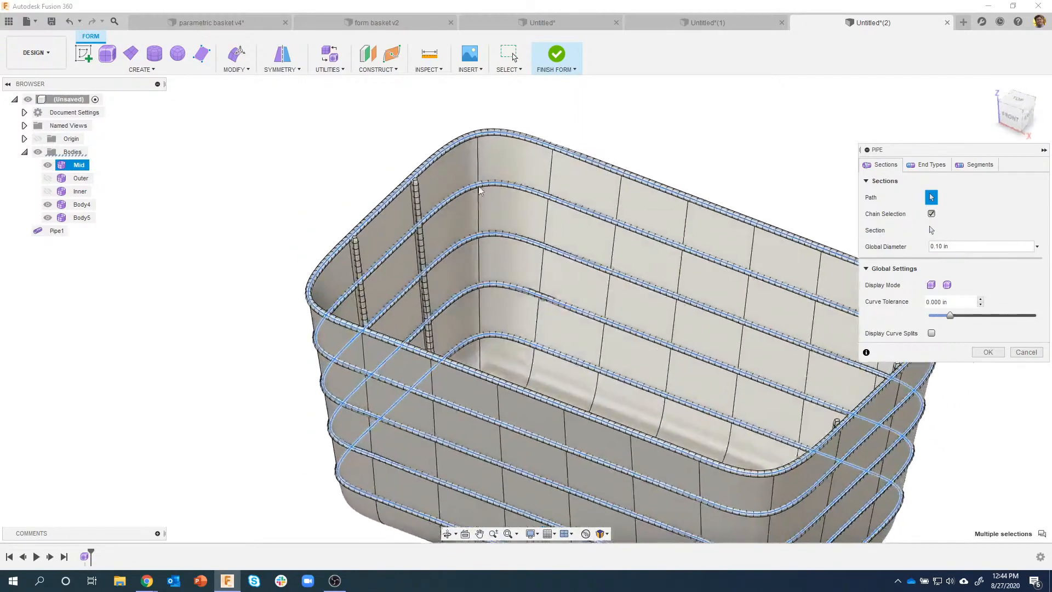
click(930, 167)
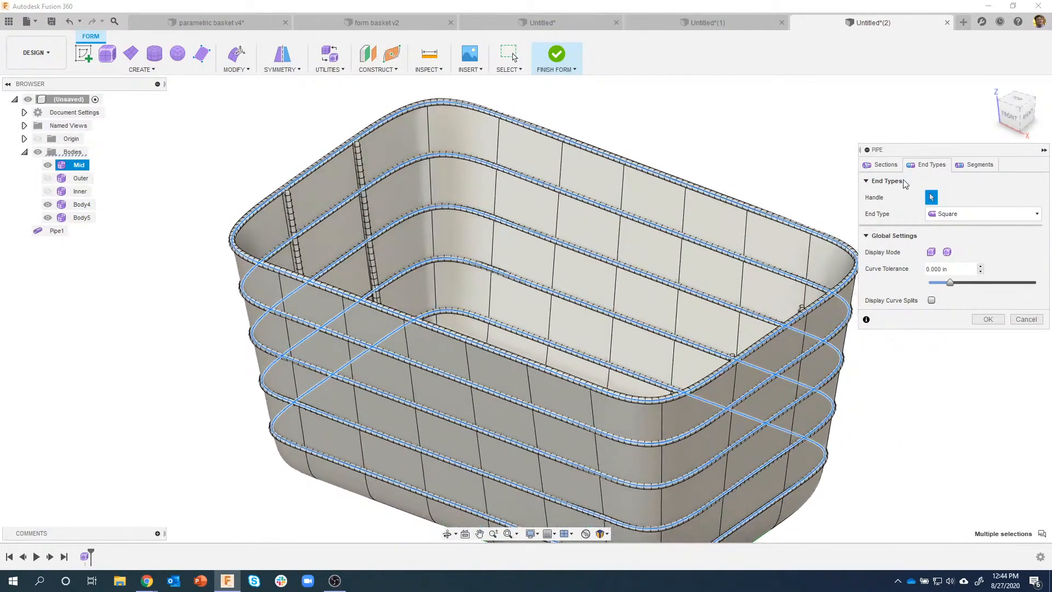
click(988, 319)
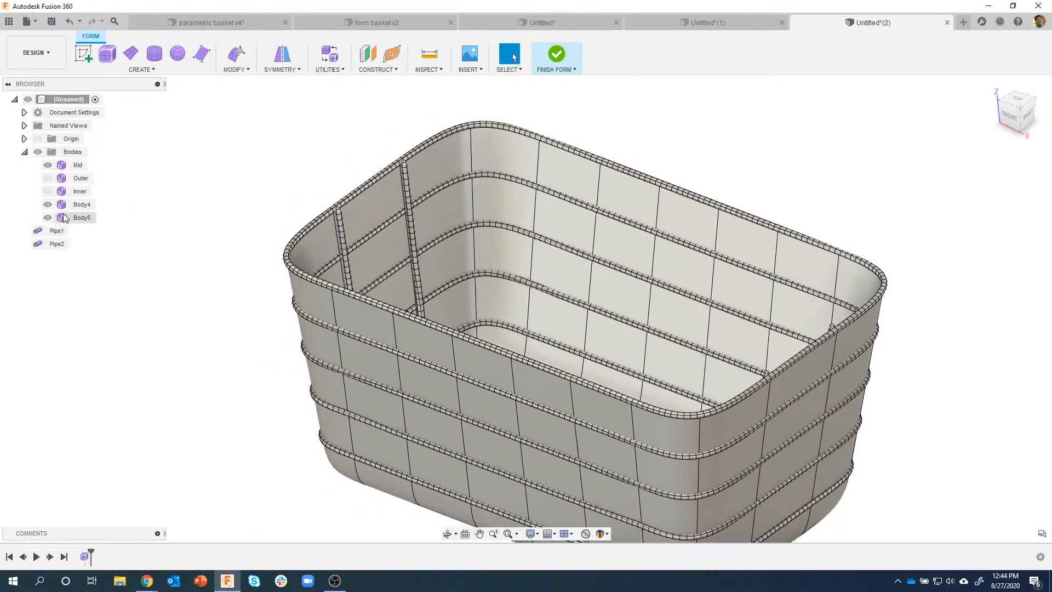
Step: Hide the Mid body and examine how the vertical pipes sit against the horizontal pipe loops
click(48, 166)
scroll(210, 193, up, 5)
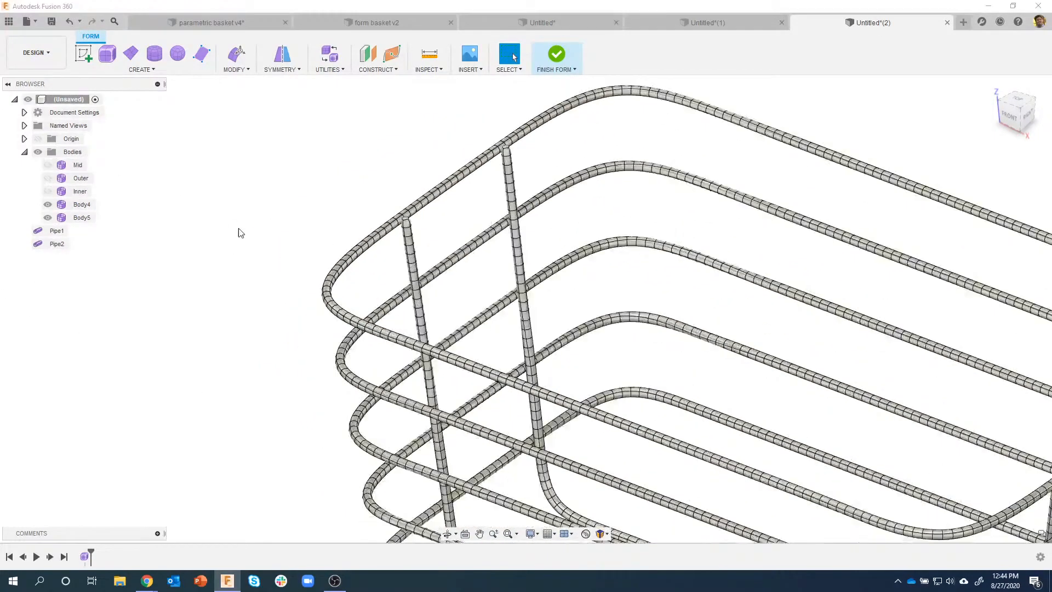
shift+middle_drag(266, 231, 443, 309)
scroll(471, 306, up, 5)
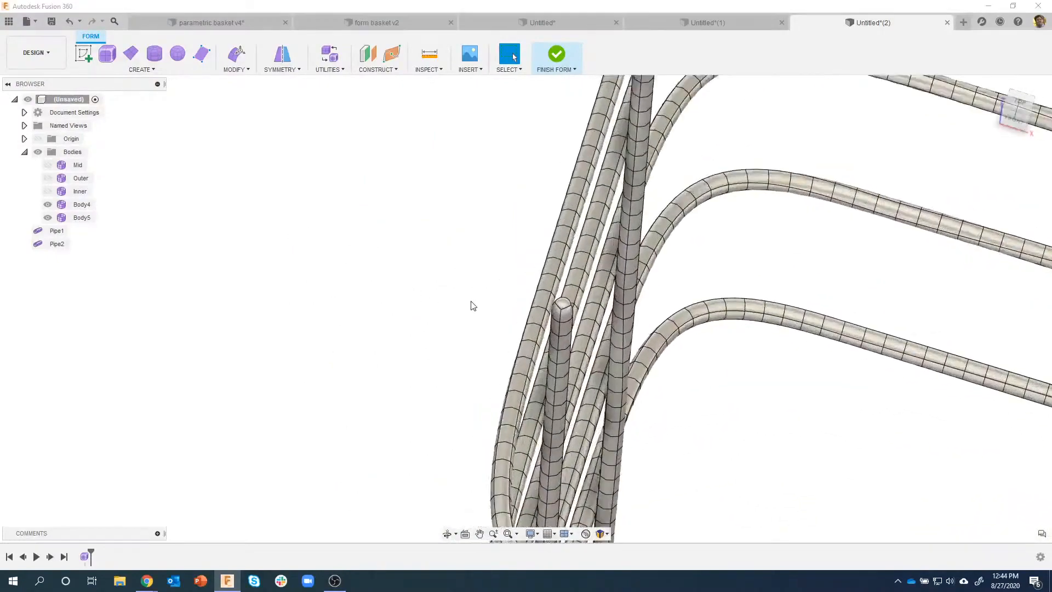
shift+middle_drag(575, 322, 585, 451)
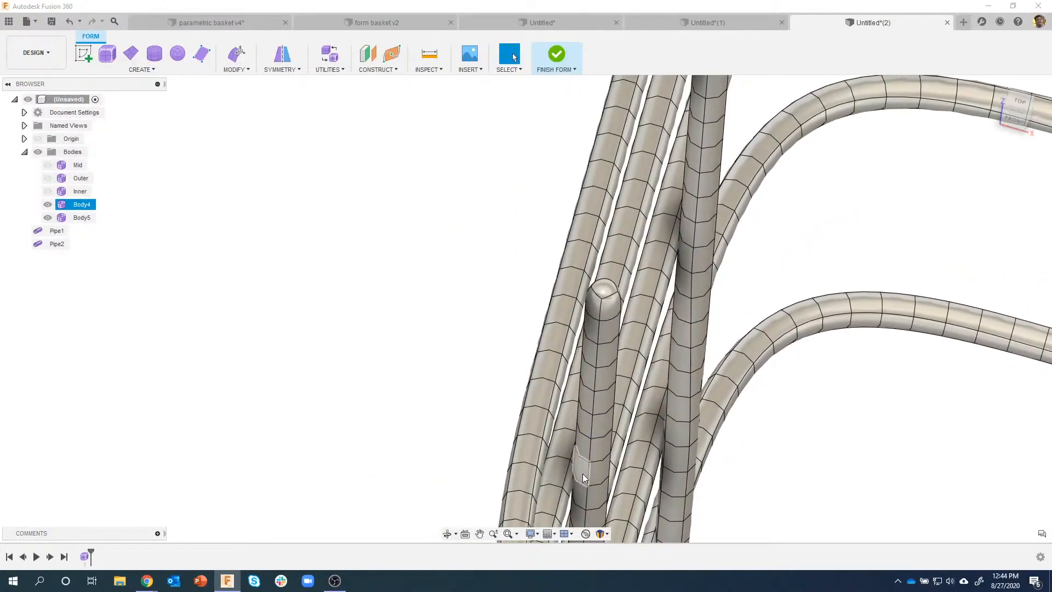
shift+middle_drag(579, 429, 652, 239)
scroll(324, 281, down, 10)
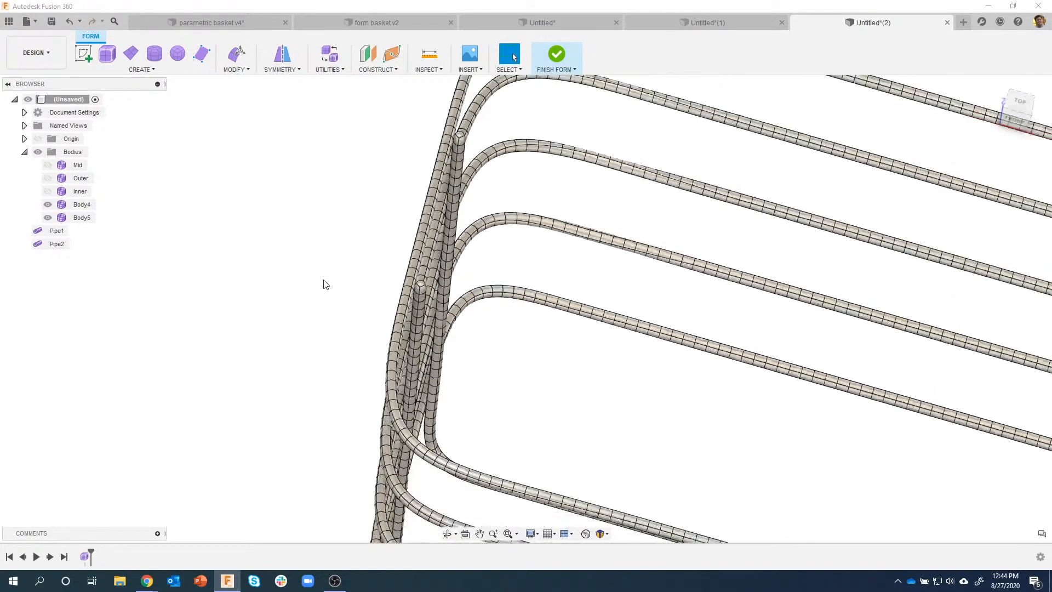
scroll(316, 85, down, 2)
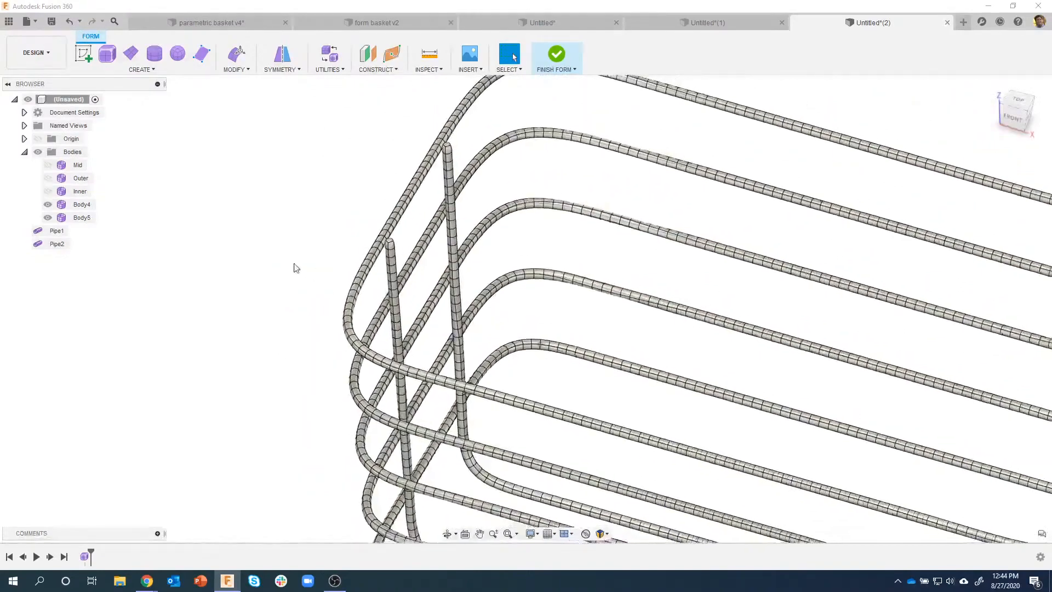
scroll(294, 270, down, 2)
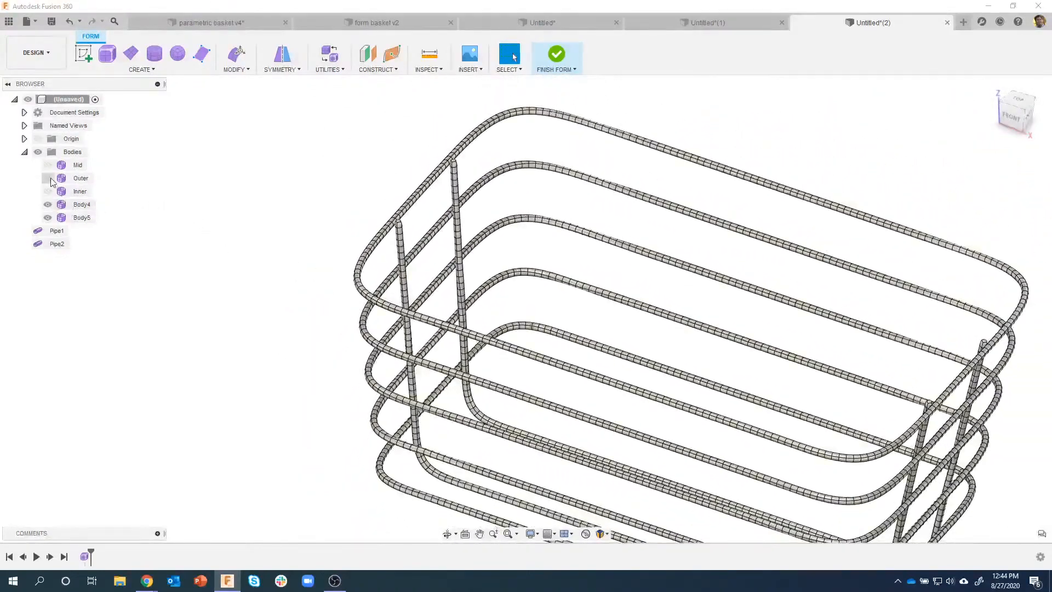
Step: Show the Outer body and set up a 0.10 in pipe along its six crosswise edge loops running down the long sides and under the base
click(48, 168)
click(48, 179)
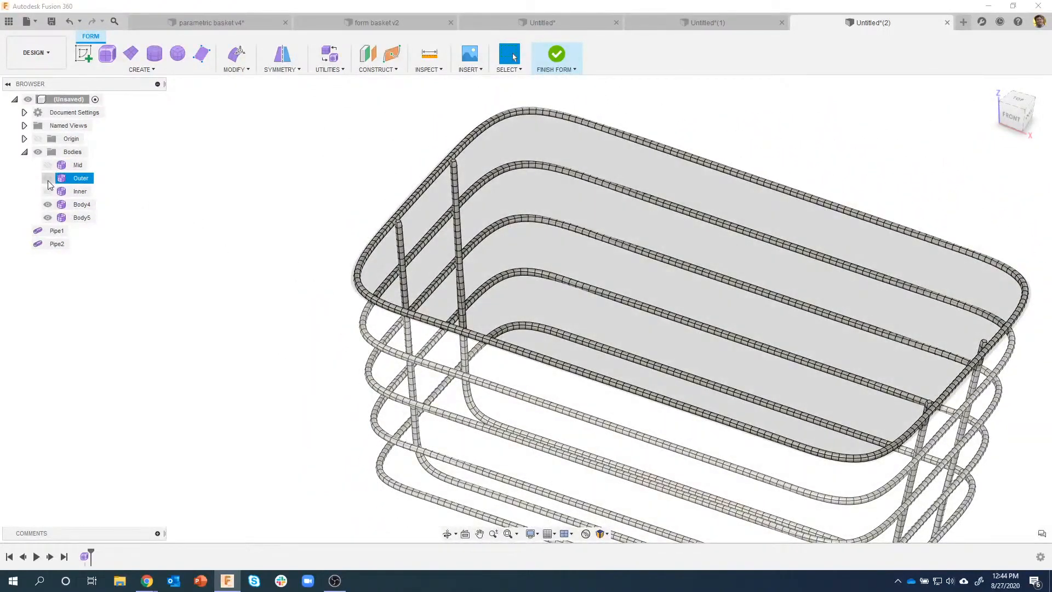
click(48, 178)
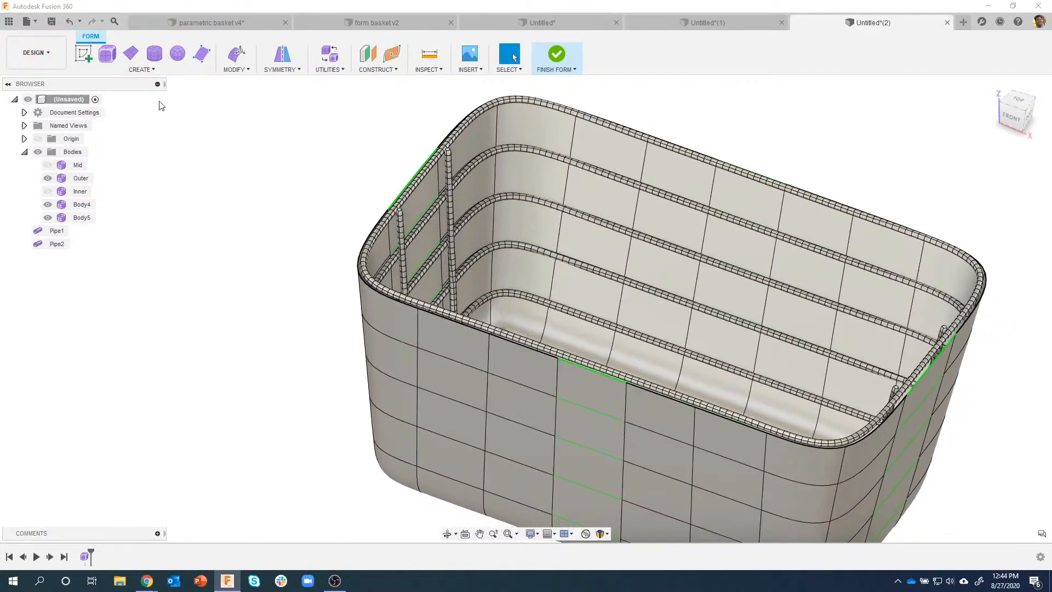
click(141, 69)
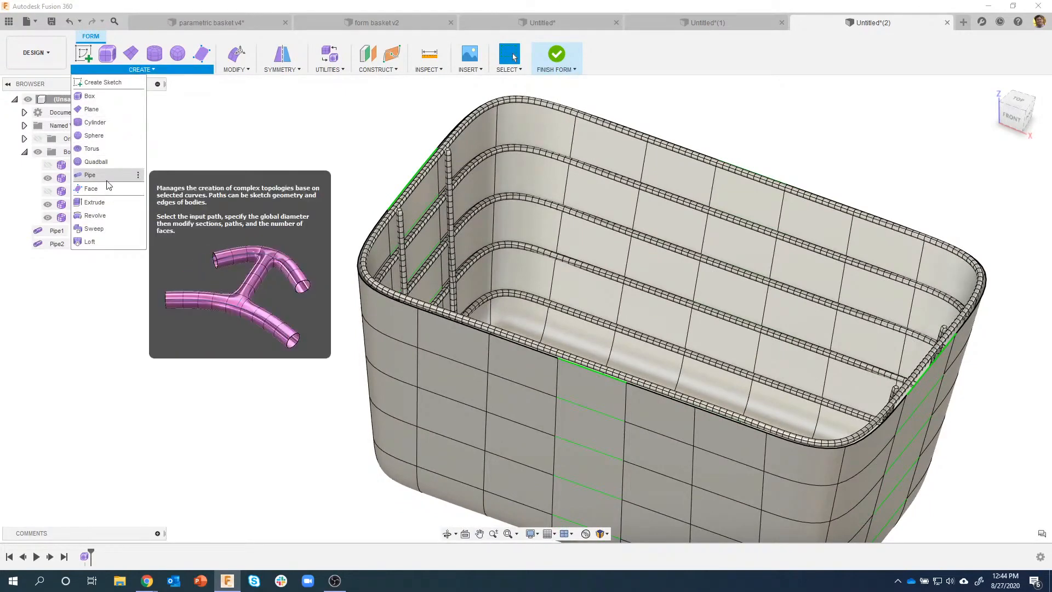
click(89, 174)
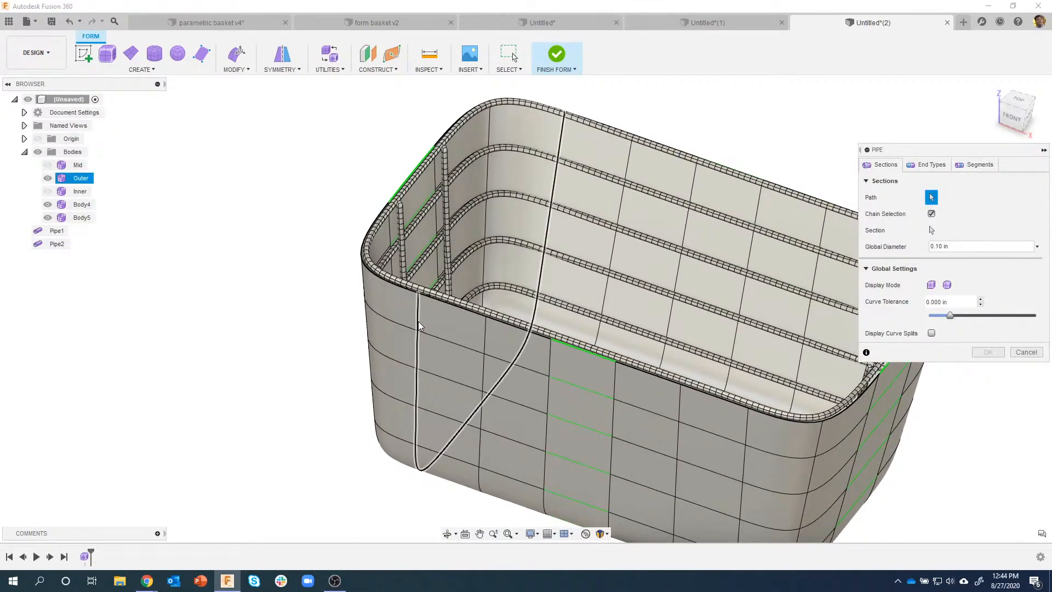
click(418, 318)
click(485, 335)
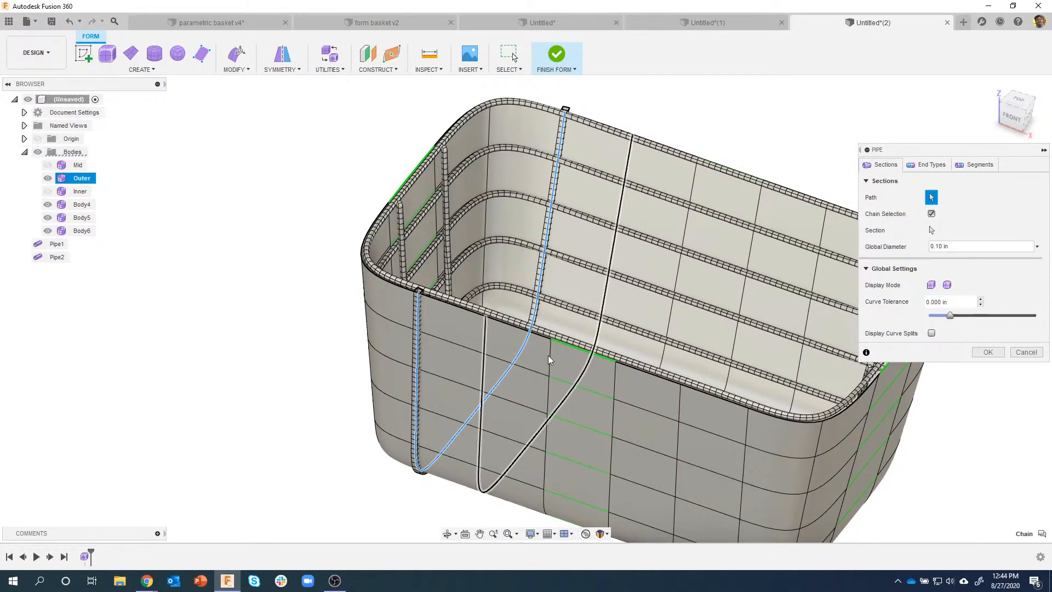
click(613, 383)
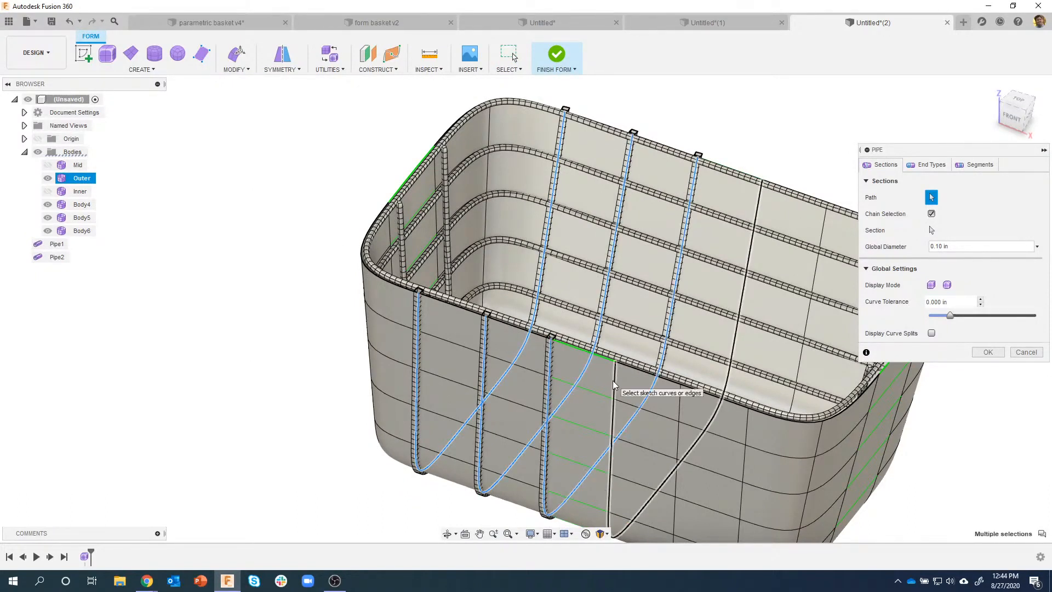
click(679, 413)
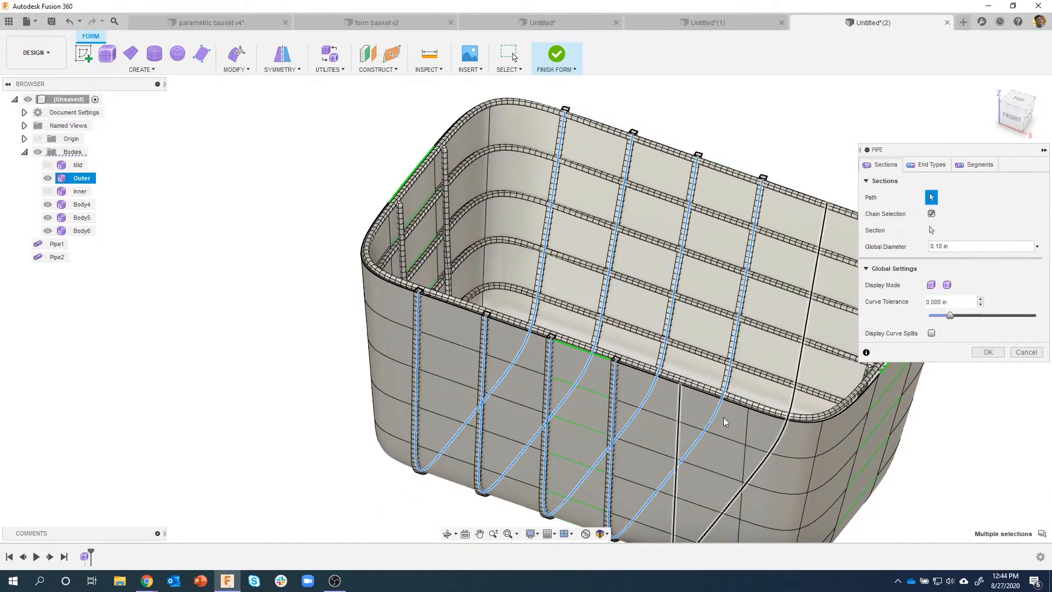
click(749, 432)
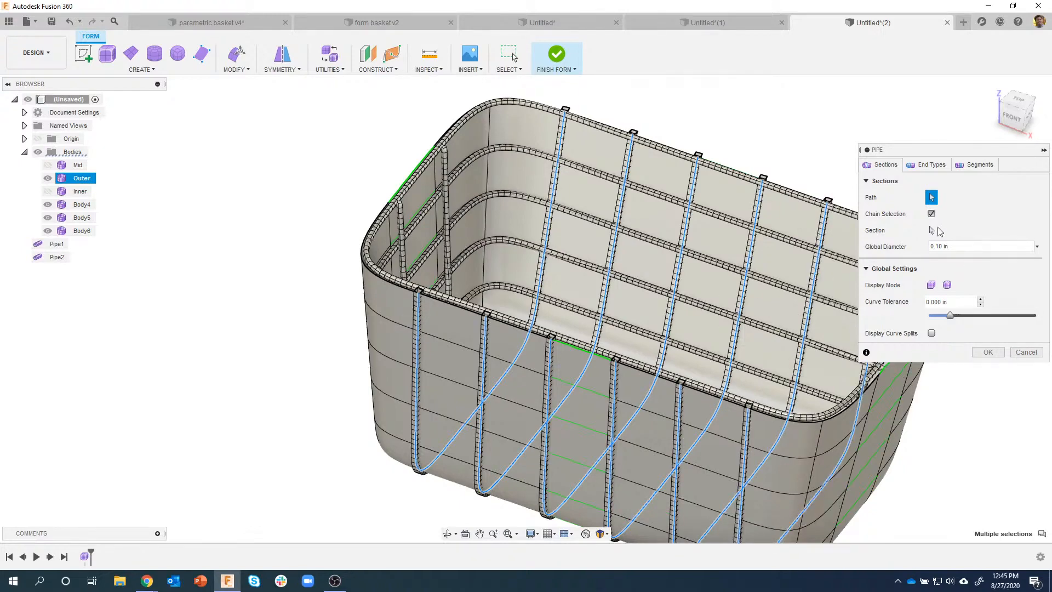
Step: Preview the crosswise pipes in smooth display mode and create them with the Square end type
click(947, 287)
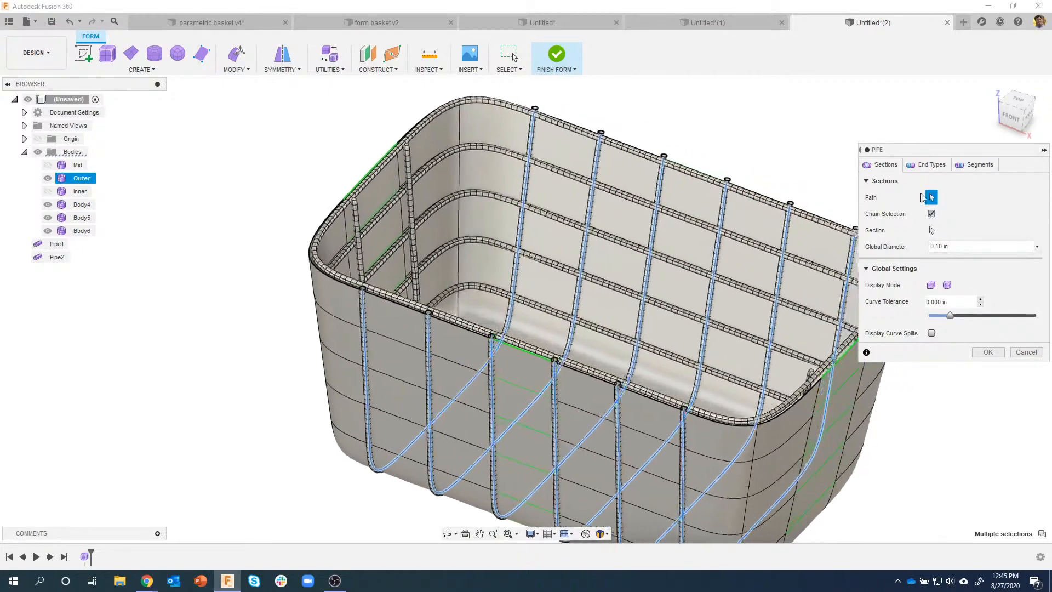
click(931, 164)
scroll(515, 358, up, 10)
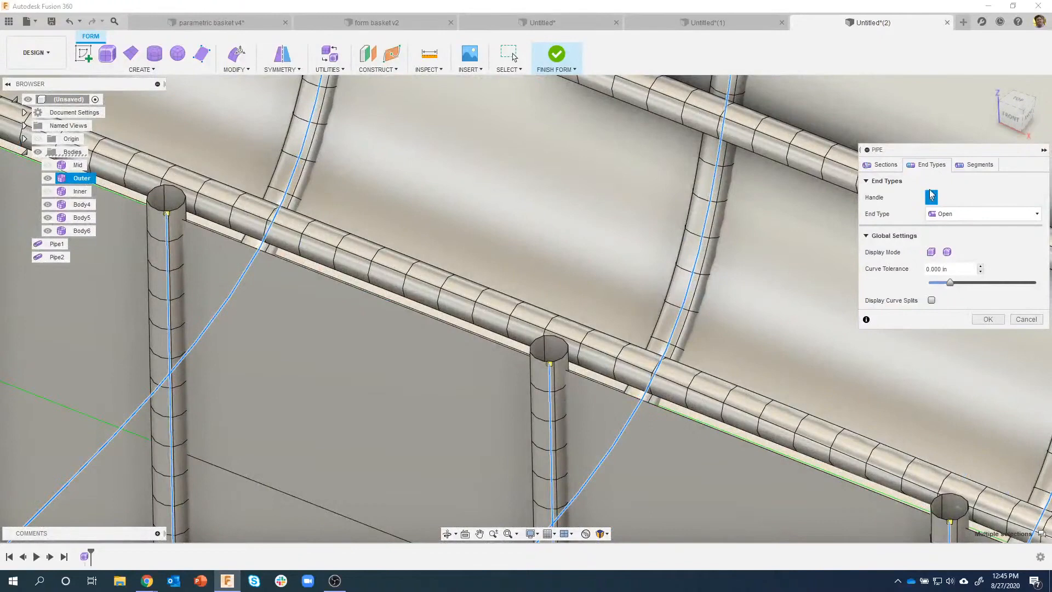
click(967, 215)
click(957, 235)
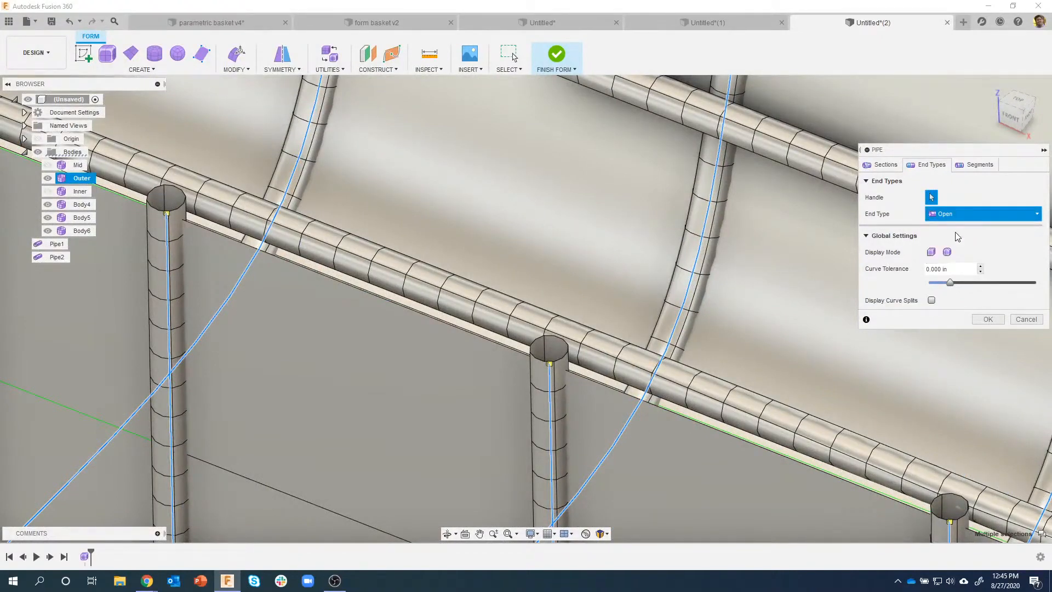
key(Up)
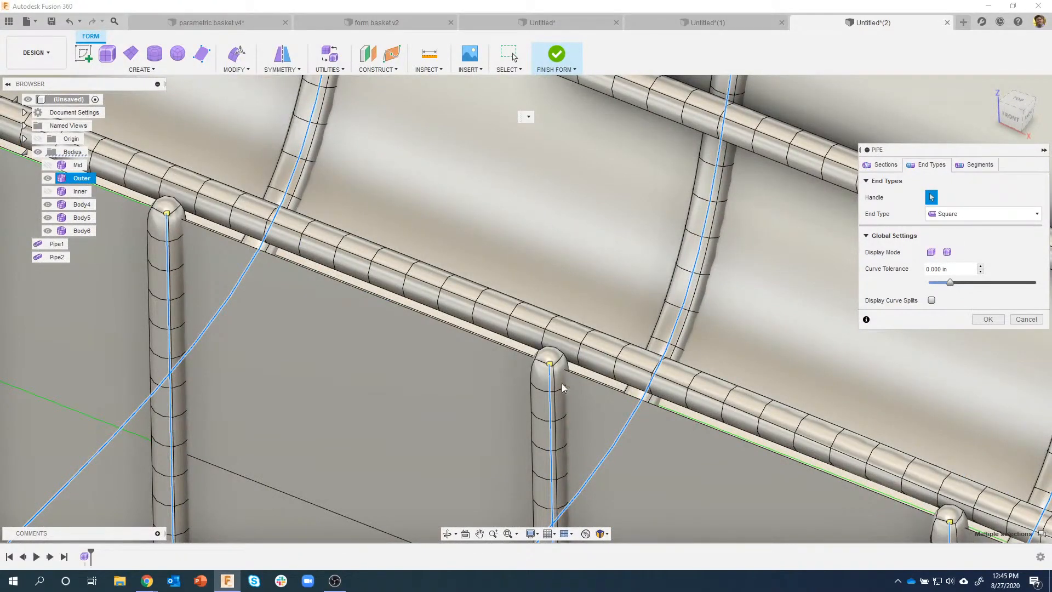
shift+middle_drag(584, 383, 828, 423)
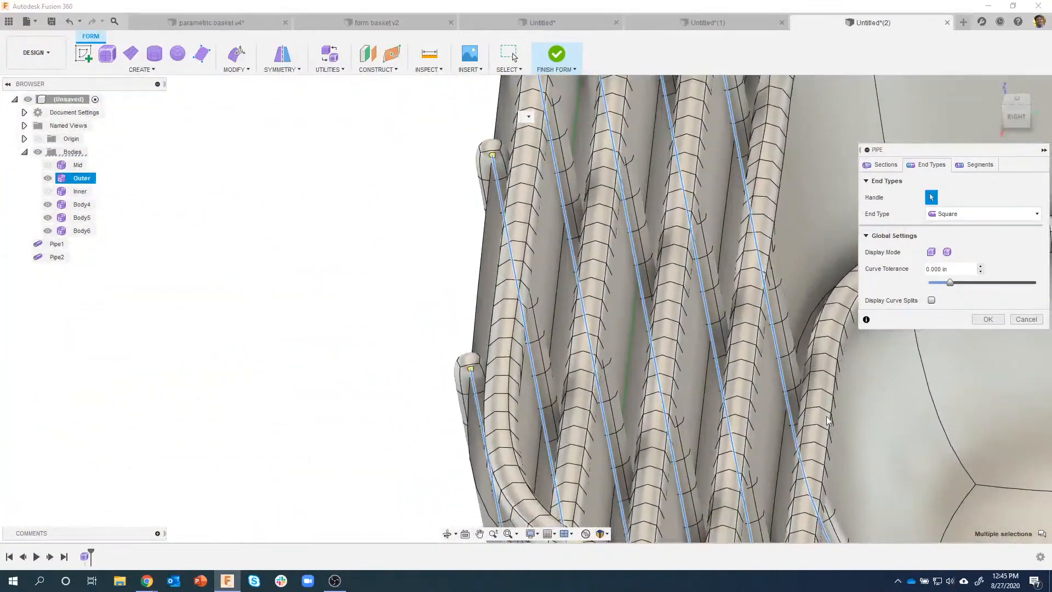
click(987, 320)
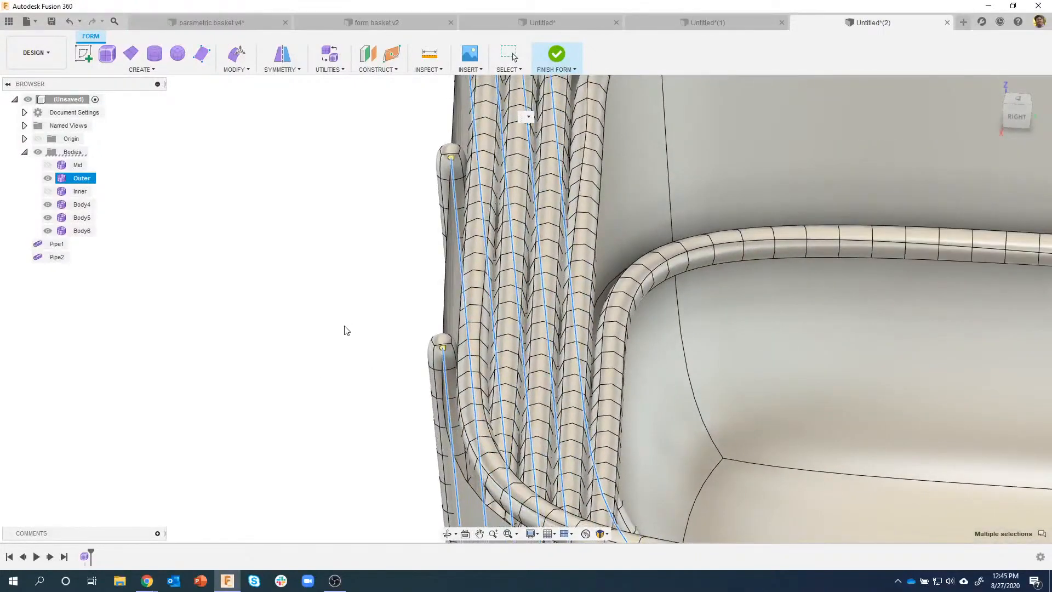
Step: Hide the Outer body to check the pipe framework and finish the form
scroll(311, 345, down, 3)
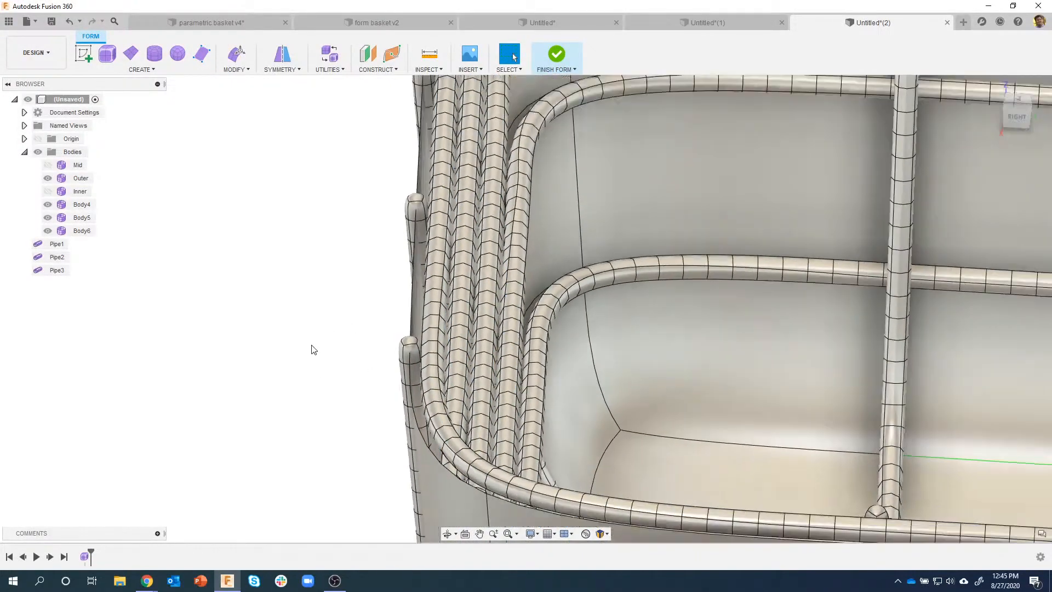
scroll(313, 350, down, 5)
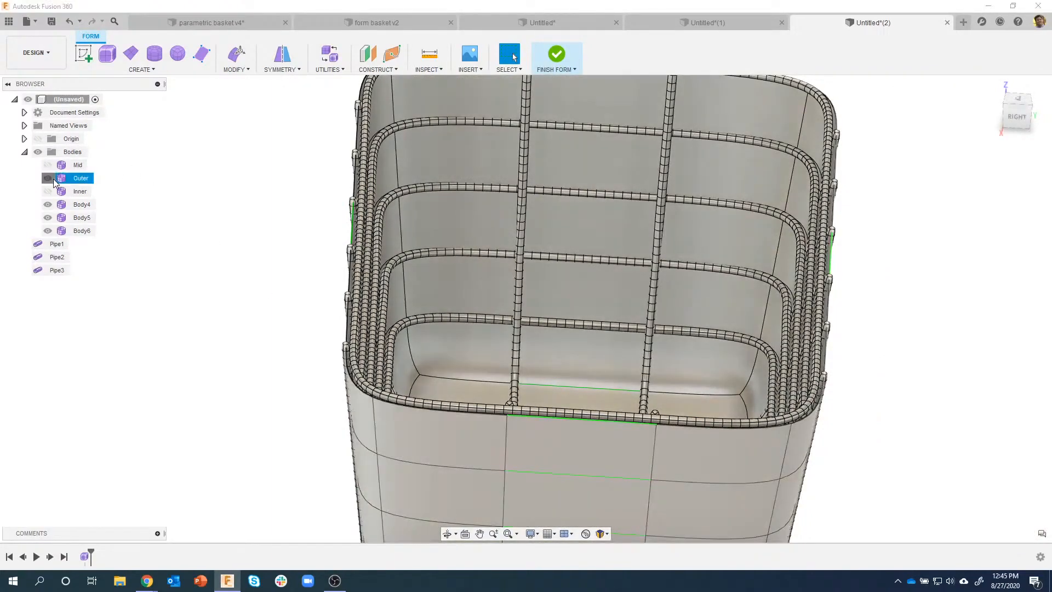
click(48, 178)
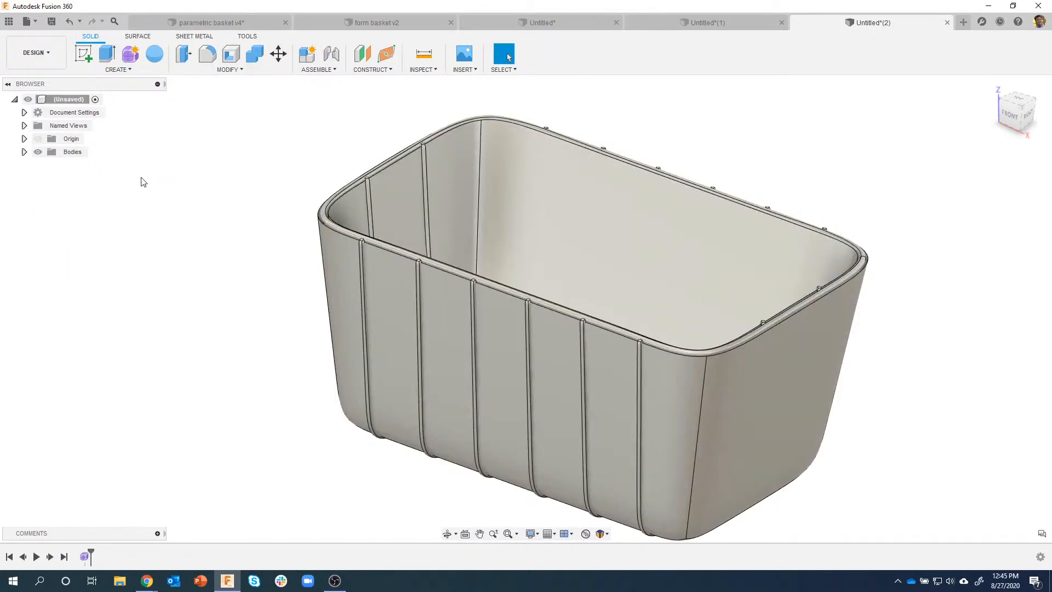
Step: List the solid-model bodies and hide the Inner, Outer and Mid surface bodies so only the pipes show
click(24, 153)
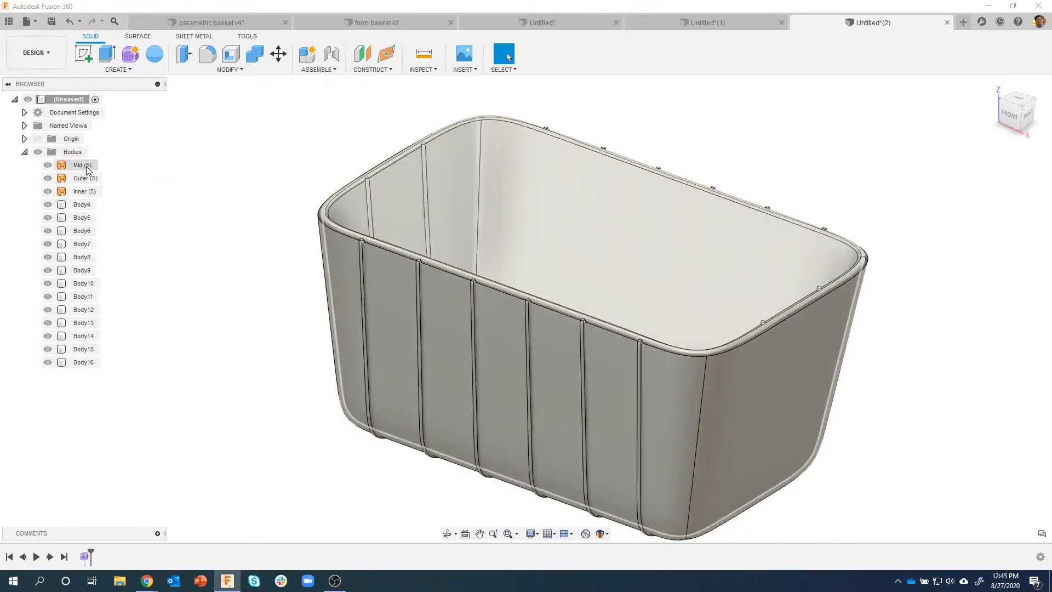
scroll(268, 245, up, 4)
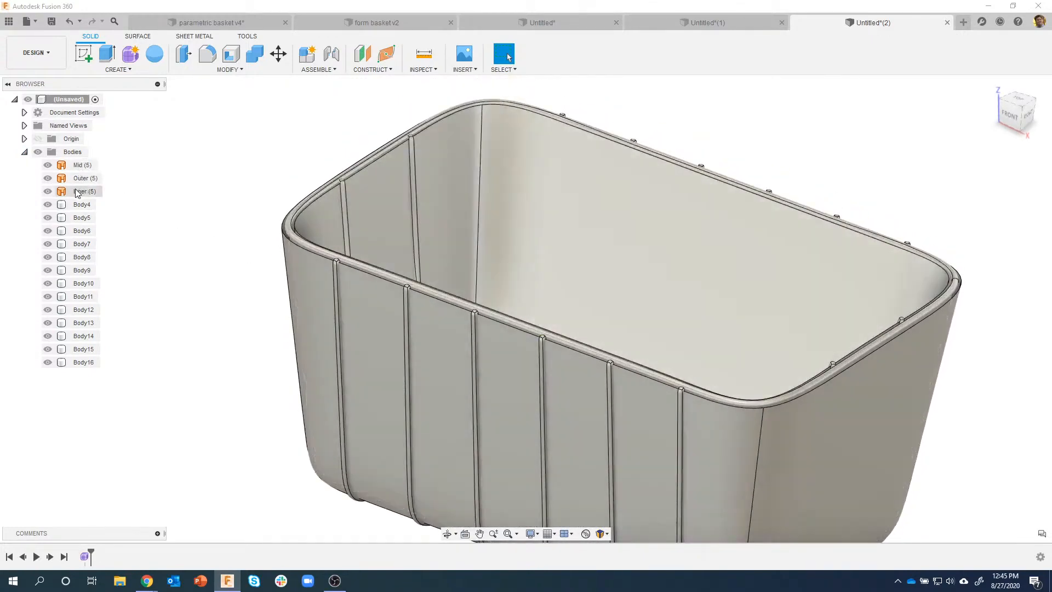
click(48, 192)
click(48, 178)
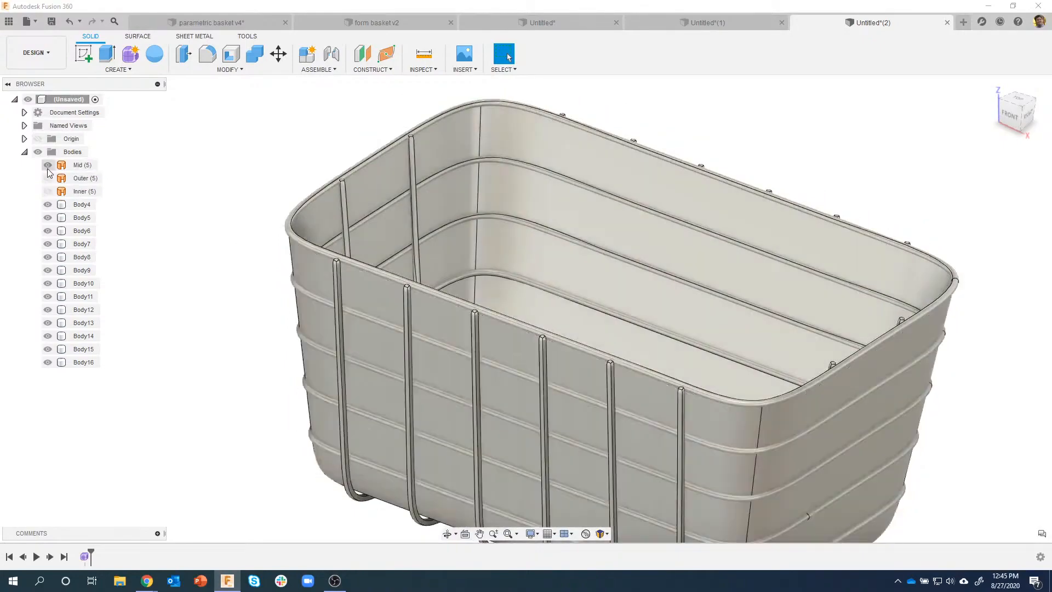
click(47, 165)
shift+middle_drag(132, 357, 394, 148)
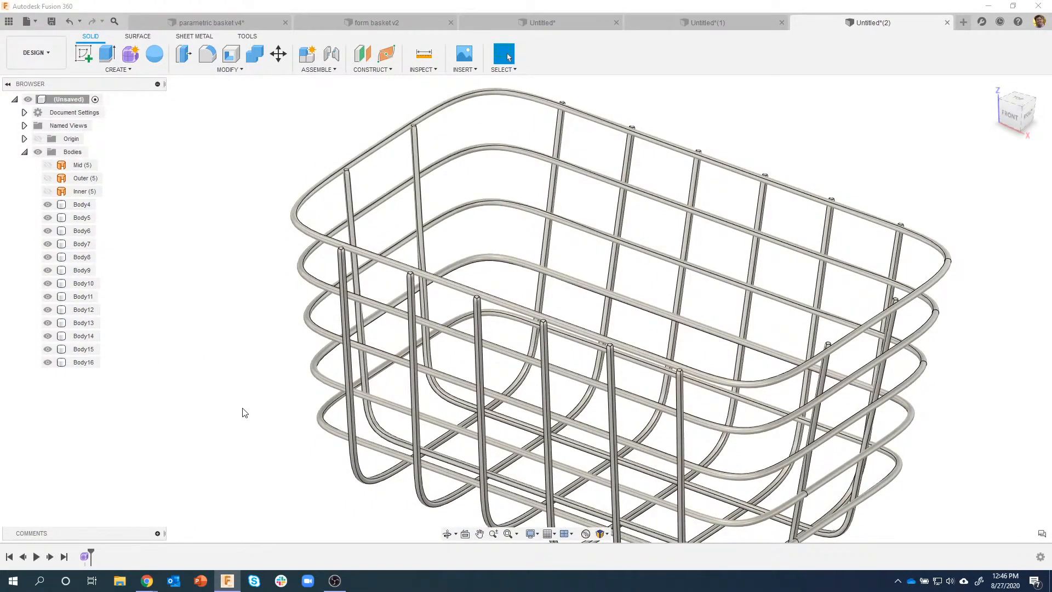
Step: Highlight Body4 and Body5 to examine which separate pipes they represent in the basket
shift+middle_drag(209, 368, 160, 216)
click(84, 211)
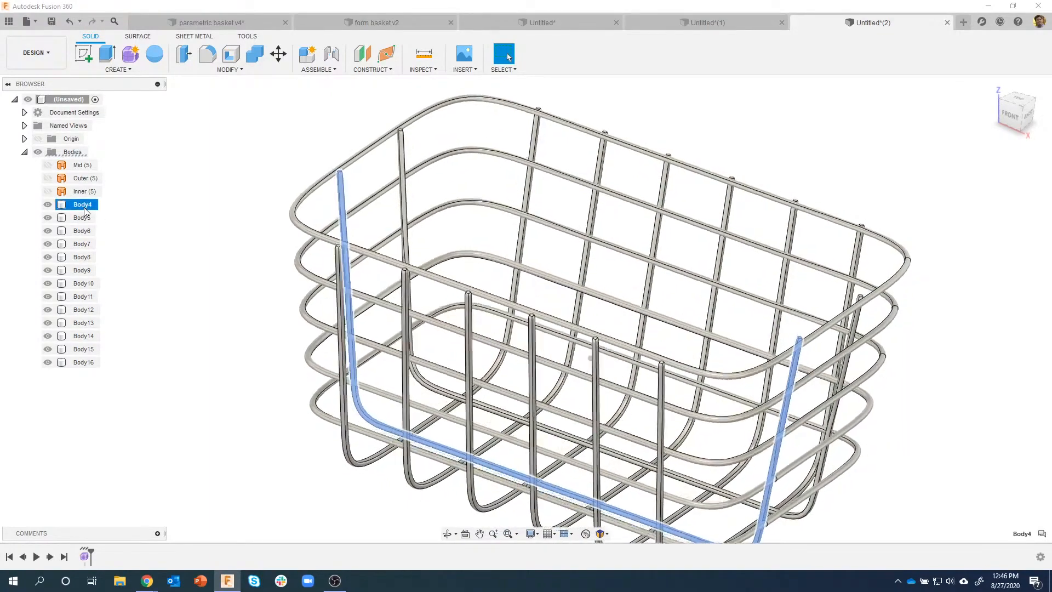
click(85, 219)
click(130, 256)
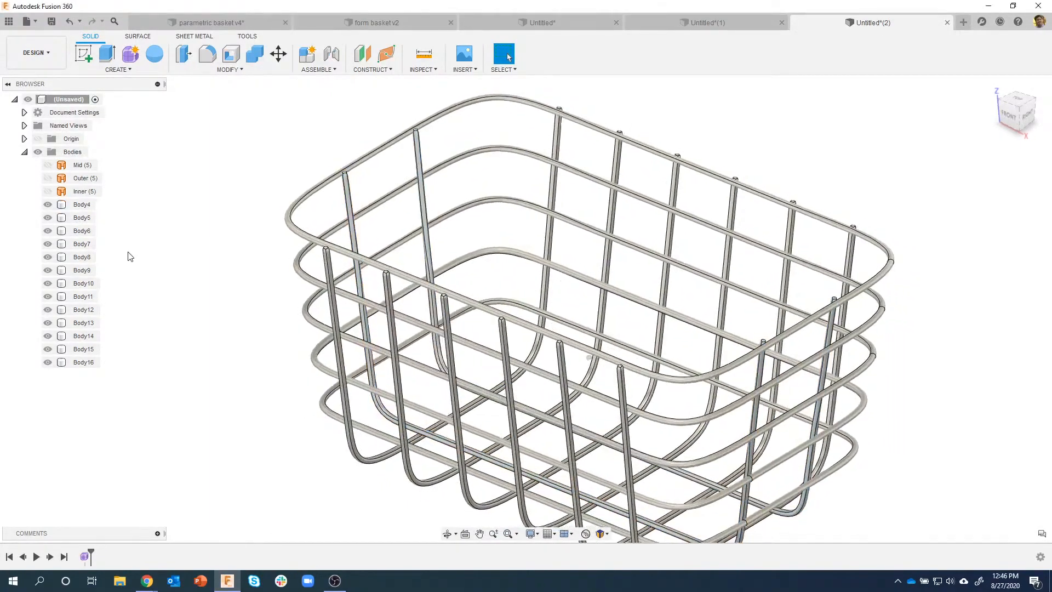
Step: Combine the rim pipe as target with all the other pipe bodies as tools, using the Join operation
click(256, 62)
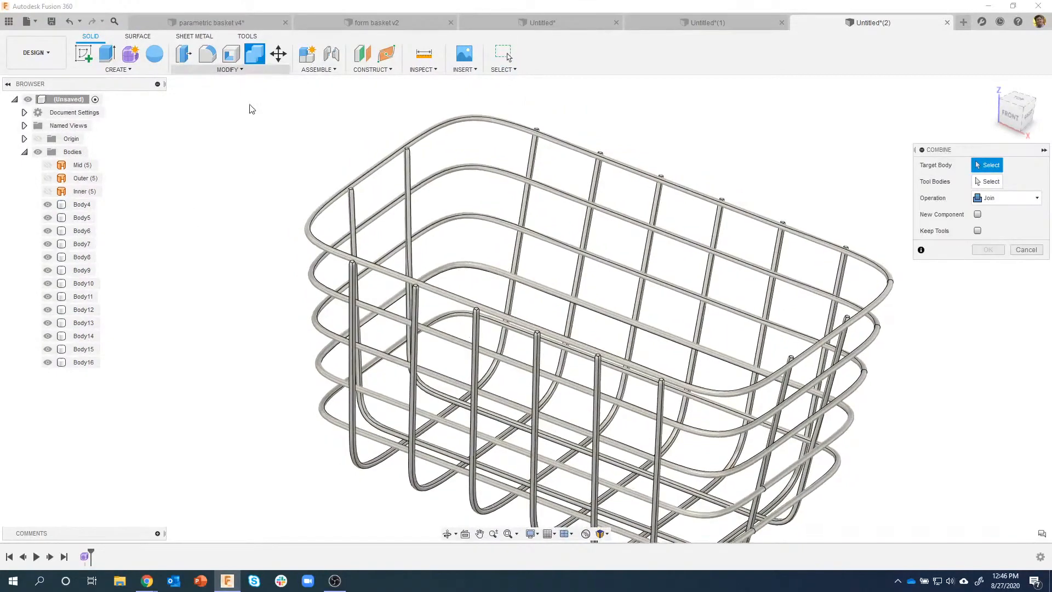
click(362, 172)
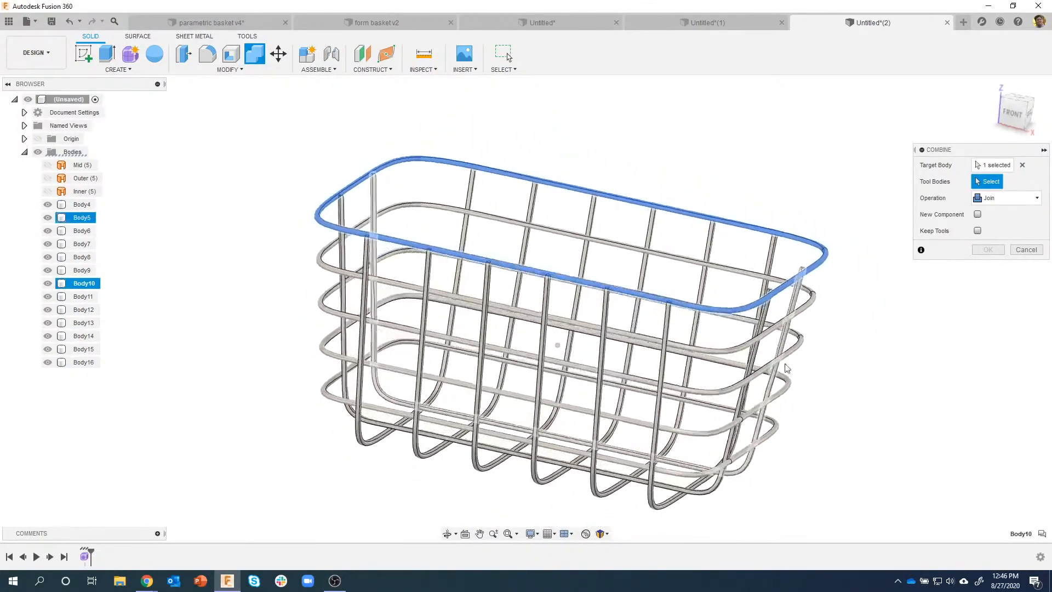
drag(822, 473, 325, 235)
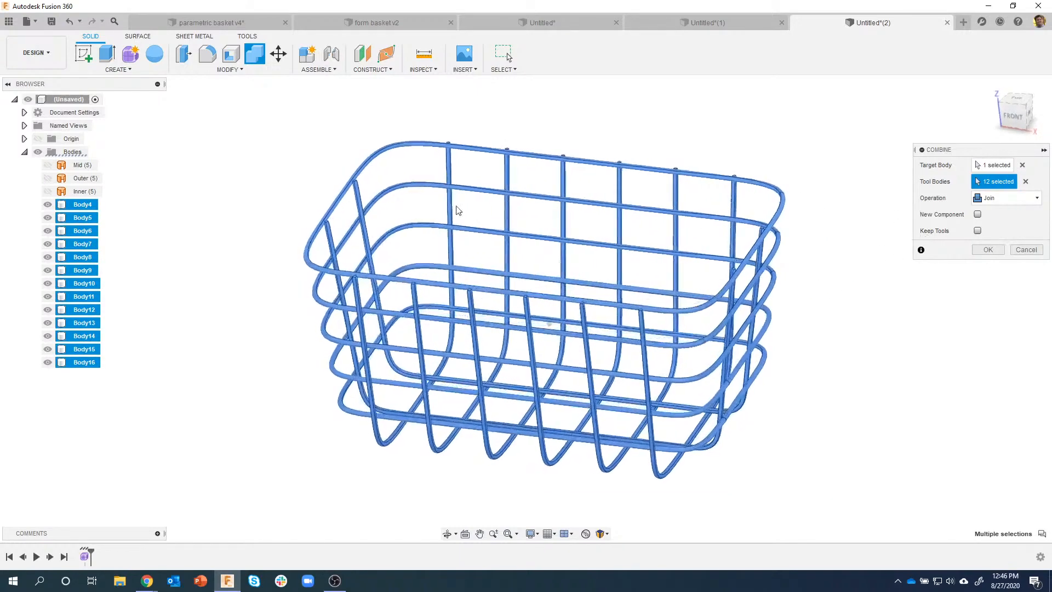
click(988, 250)
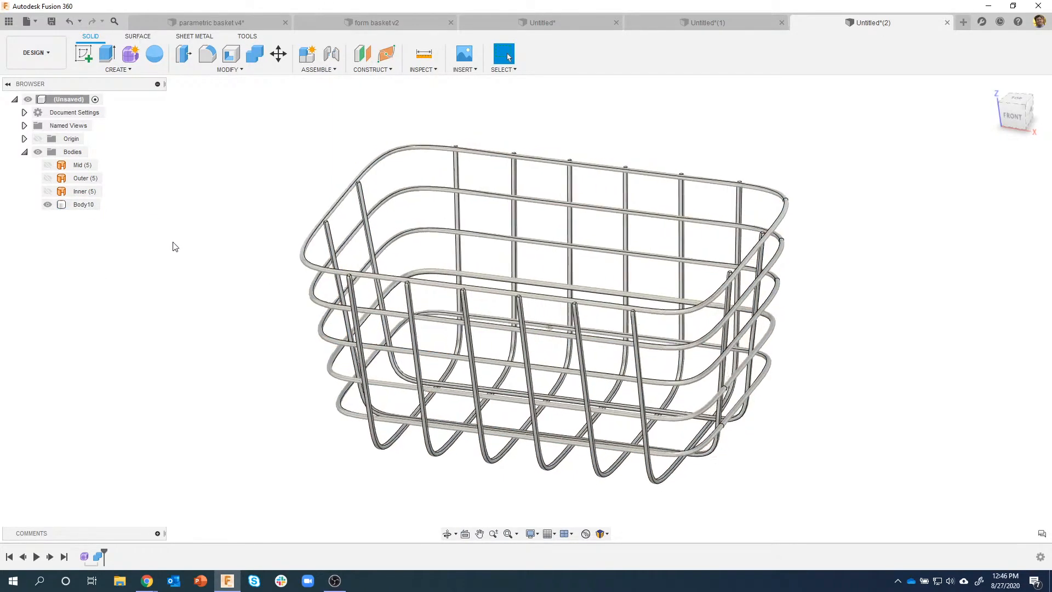
Step: Rename the combined pipe body as Basket
click(88, 205)
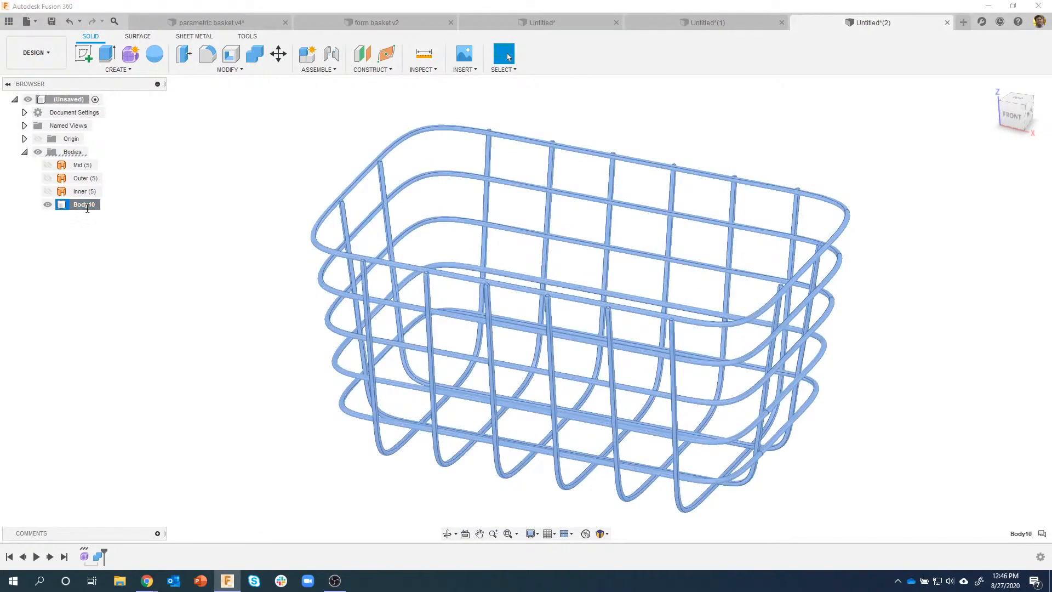
double_click(86, 206)
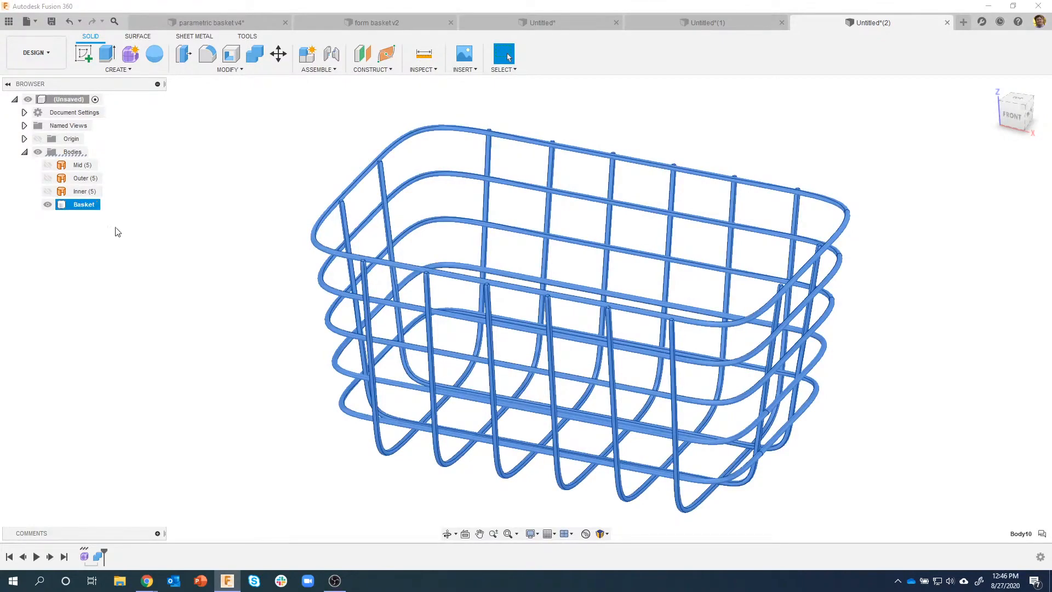
click(195, 238)
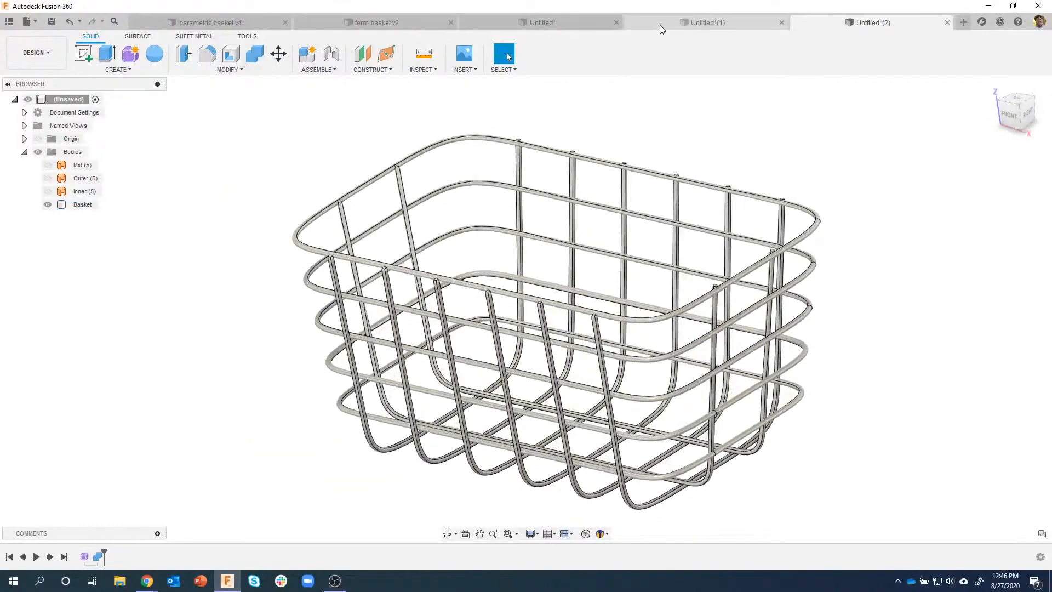
Step: Look at the brass basket in the Untitled(1) design for comparison and return to the Untitled(2) wire basket
click(659, 25)
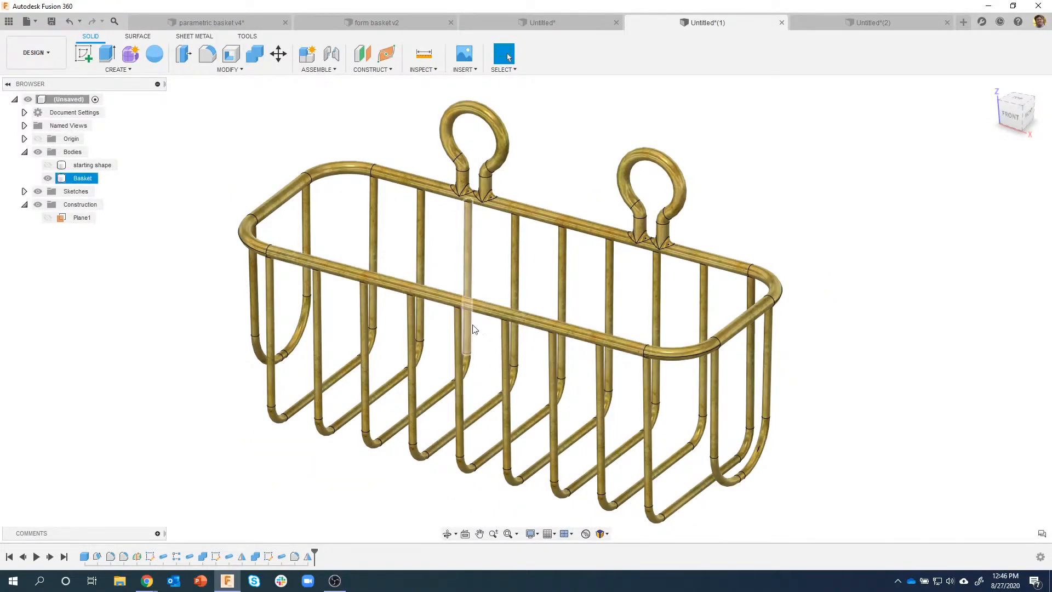
click(852, 24)
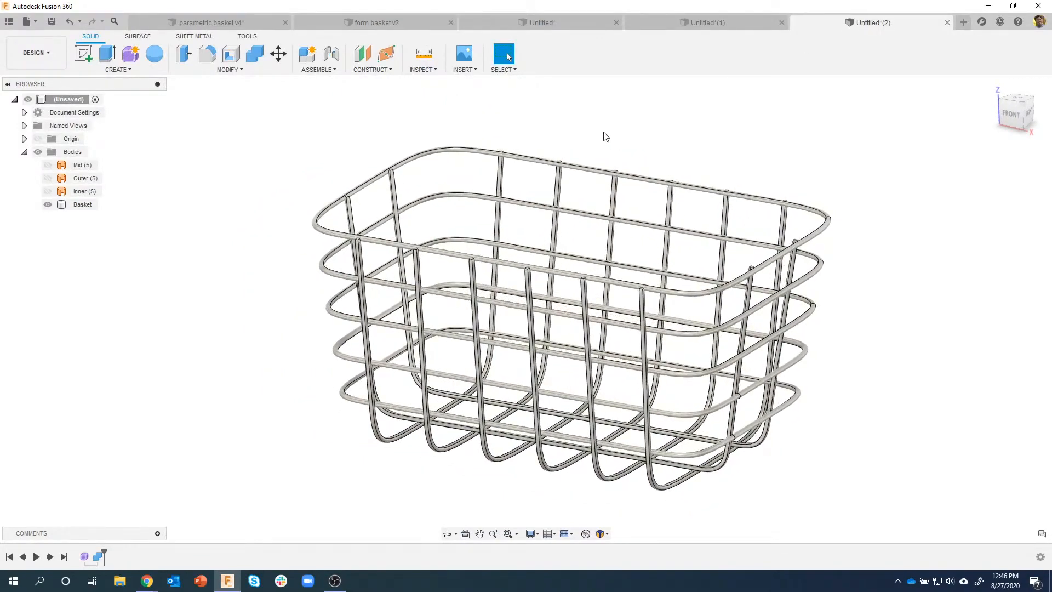
shift+middle_drag(585, 159, 324, 219)
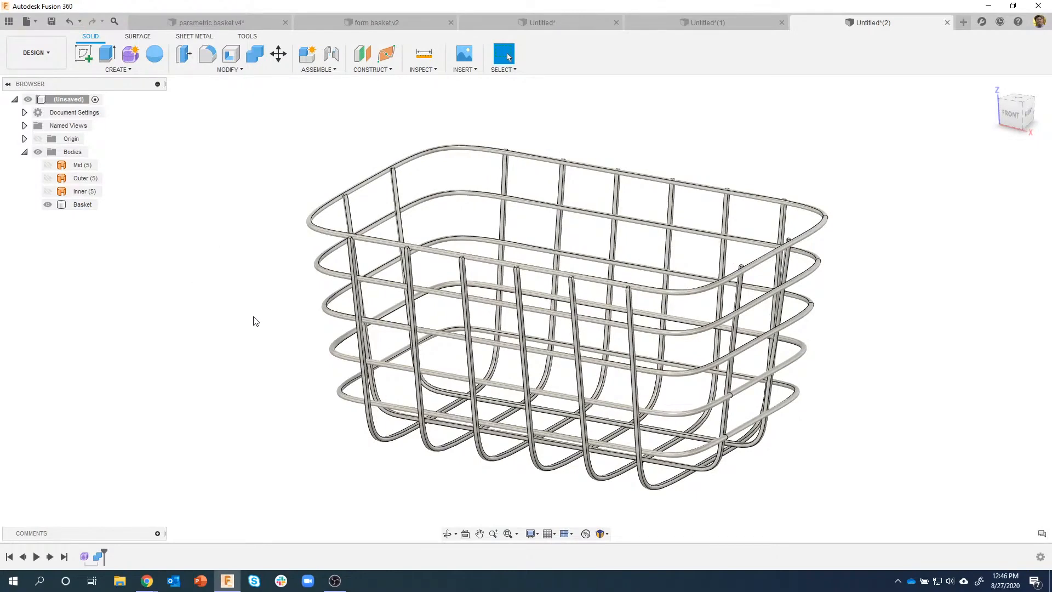
Step: Reopen the original form feature for editing and examine its T-Spline bodies and pipes
double_click(84, 558)
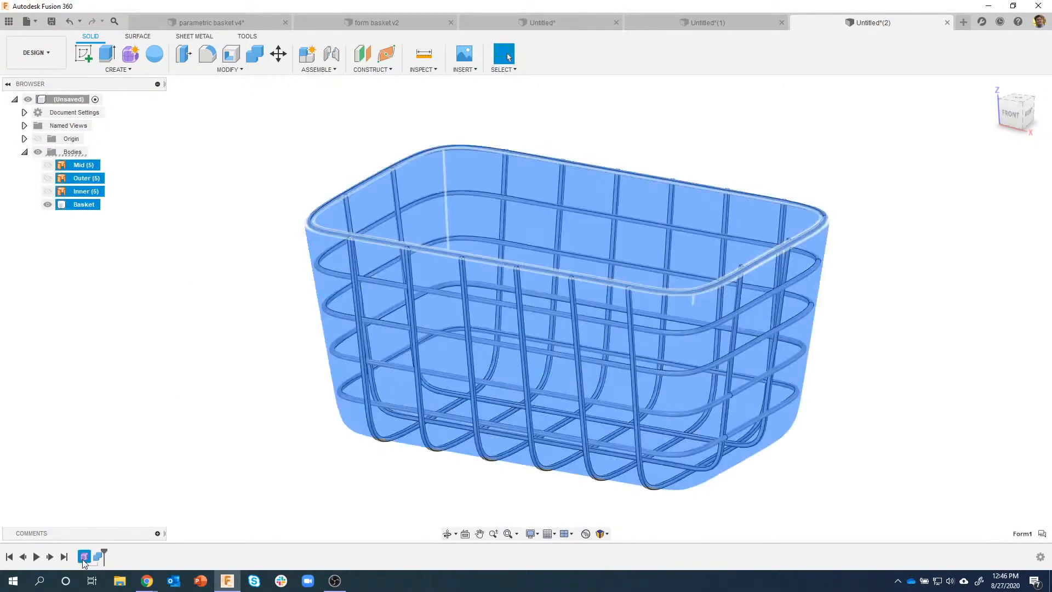
shift+middle_drag(370, 302, 238, 399)
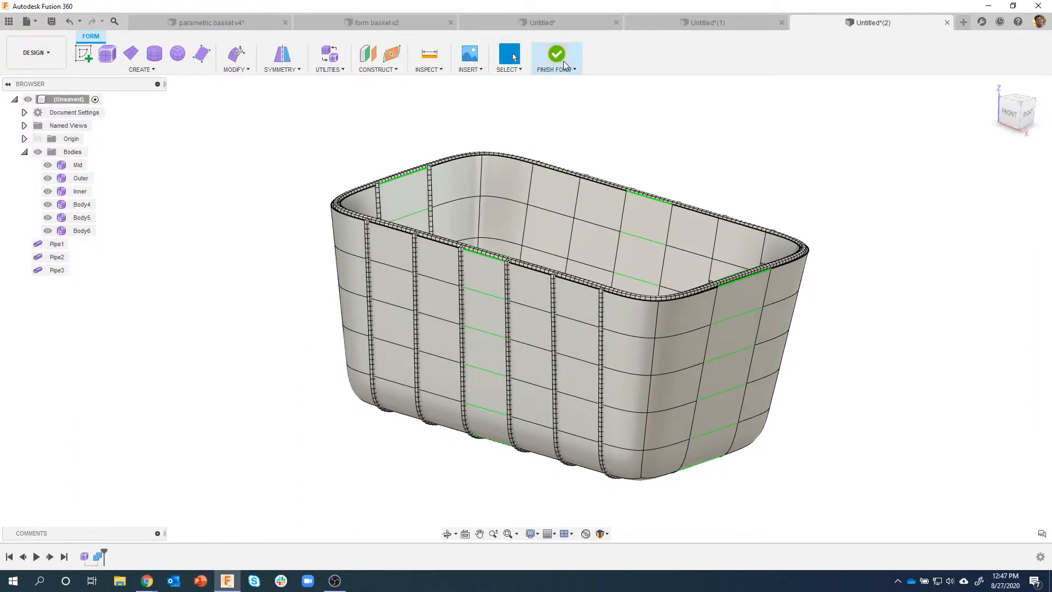
Step: Finish the form edit after comparing with the brass basket in the Untitled(1) design, returning to the Untitled(2) wire basket
click(703, 20)
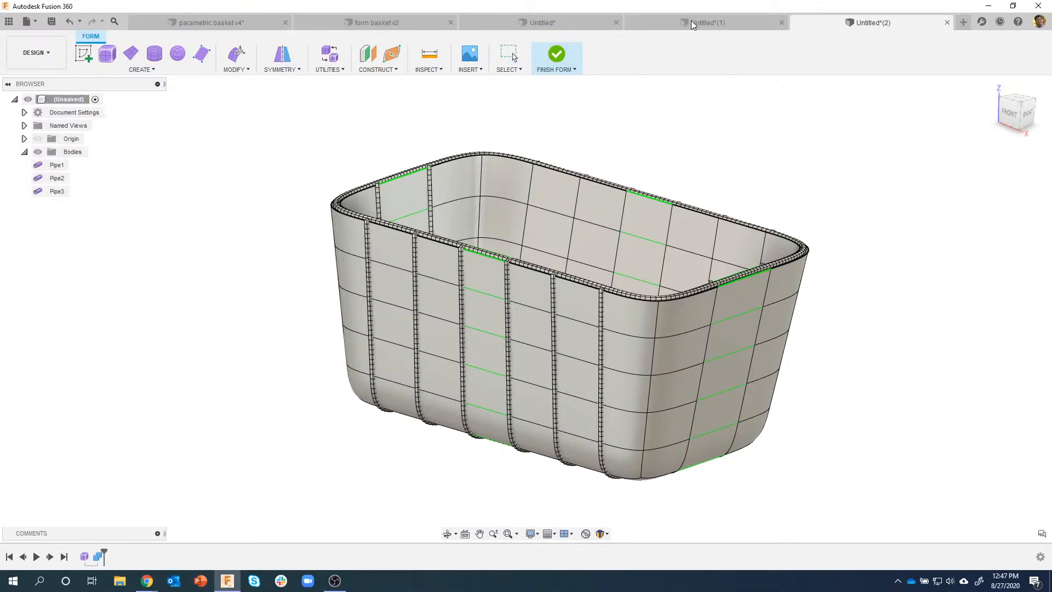
click(725, 22)
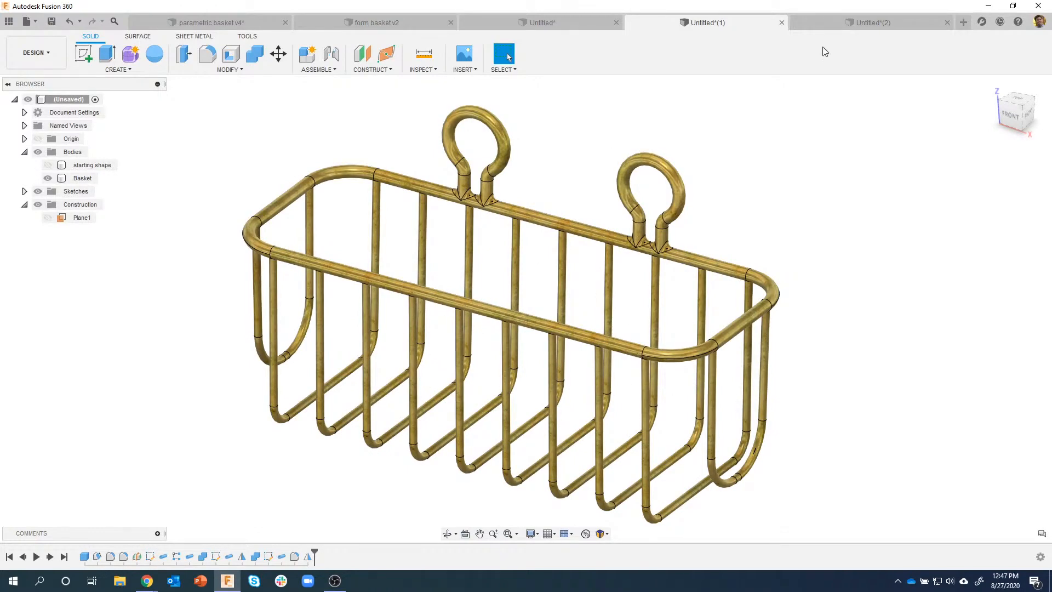
click(866, 25)
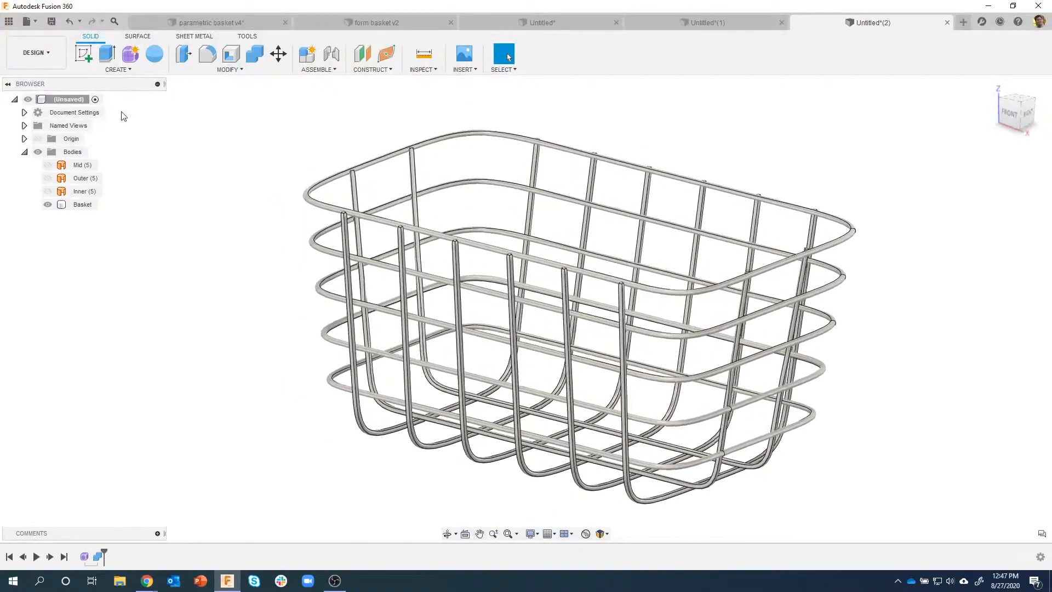
Step: Switch to the Render workspace and apply the metal appearance already in this design to the basket body
click(38, 62)
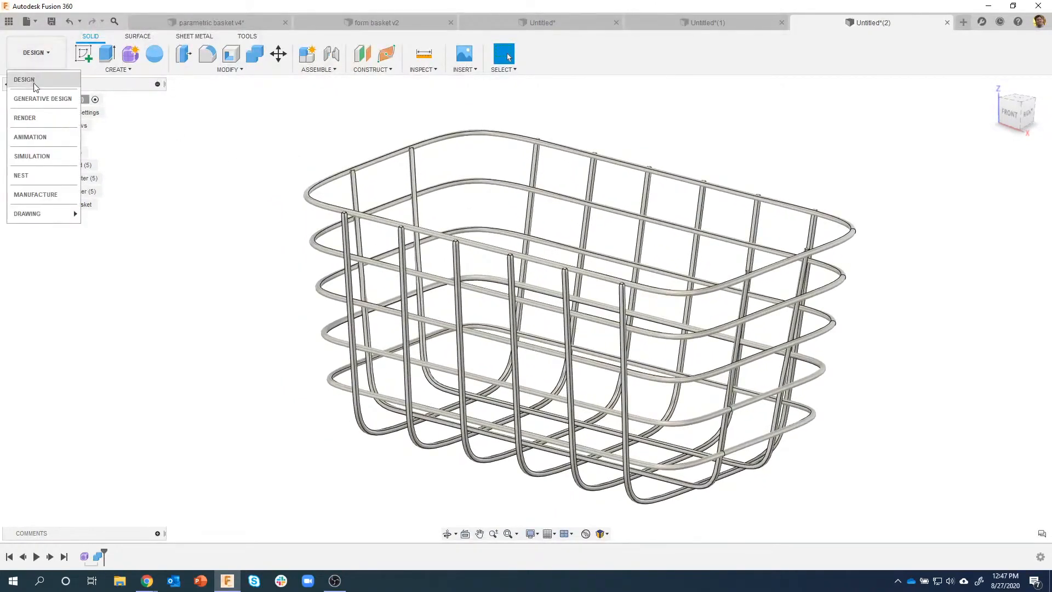
click(35, 118)
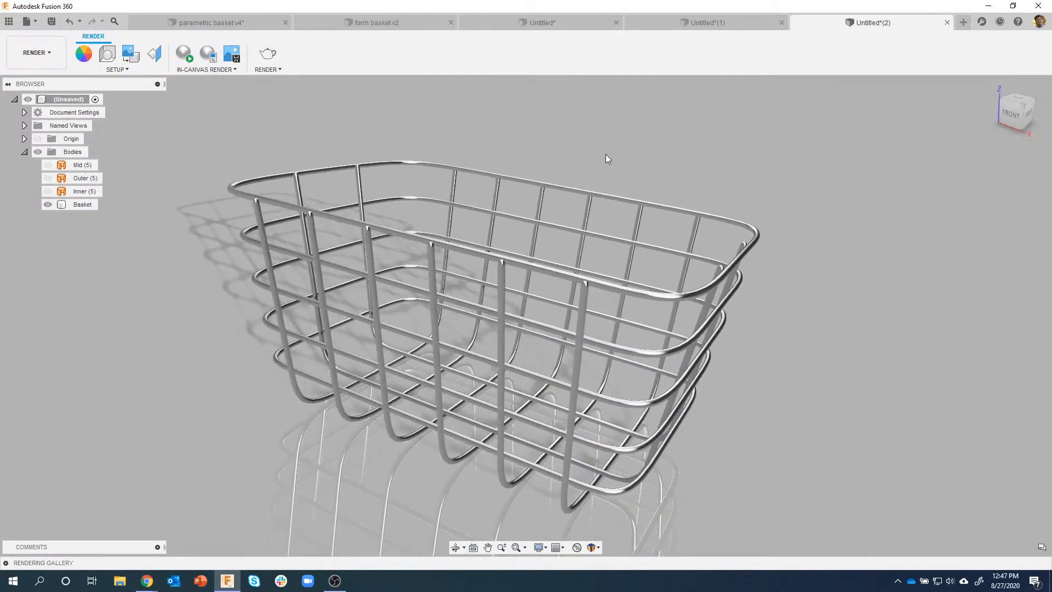
key(a)
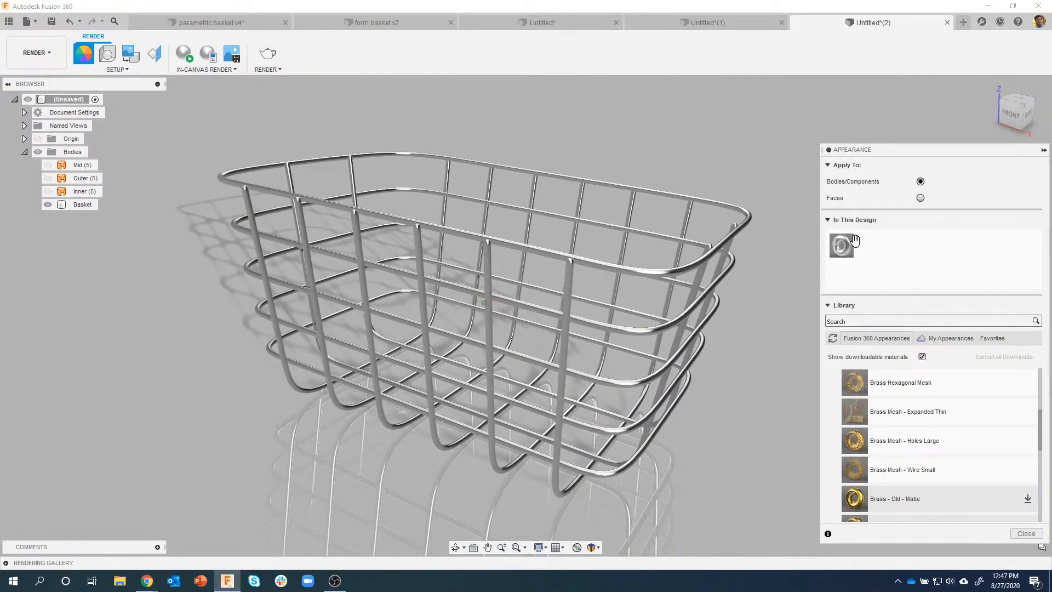
mouse_move(848, 242)
mouse_down()
mouse_move(711, 203)
mouse_move(646, 262)
mouse_up()
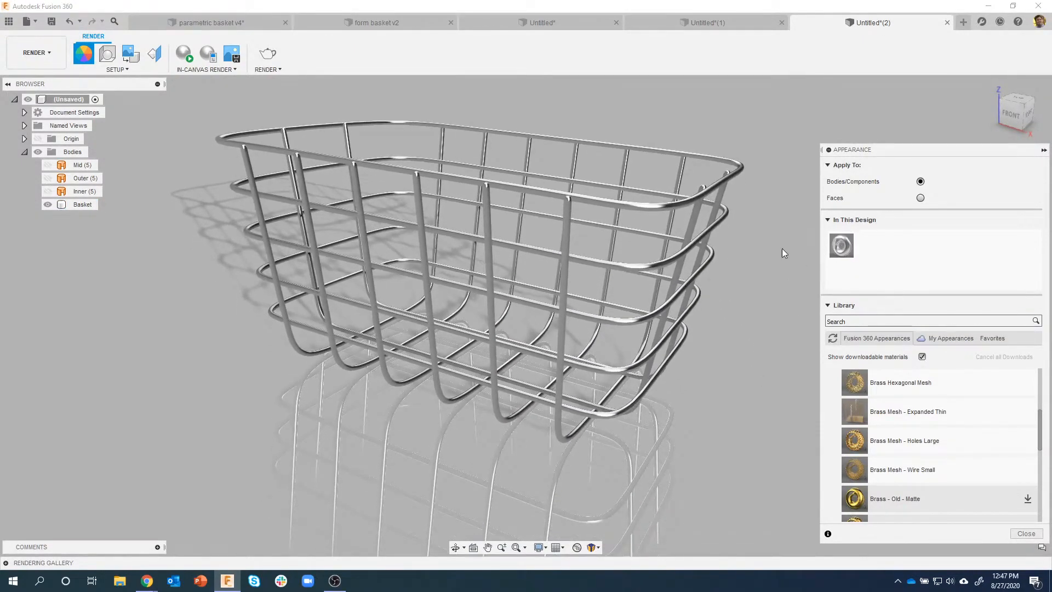
click(1014, 534)
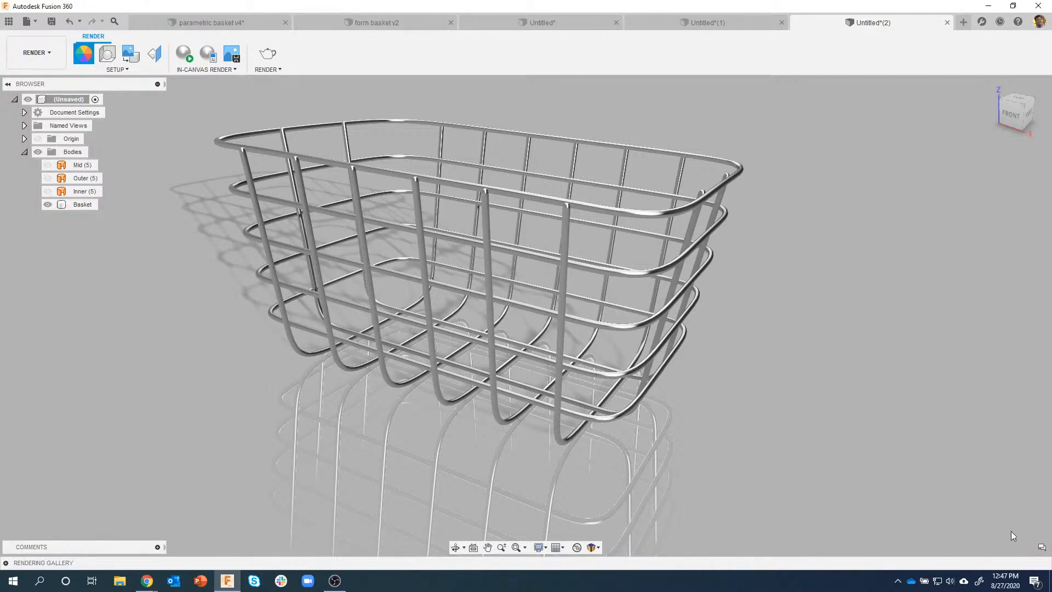
Step: Replace the scene's lighting environment with Plaza from the Fusion 360 environment library and inspect the reflections on the basket
click(104, 55)
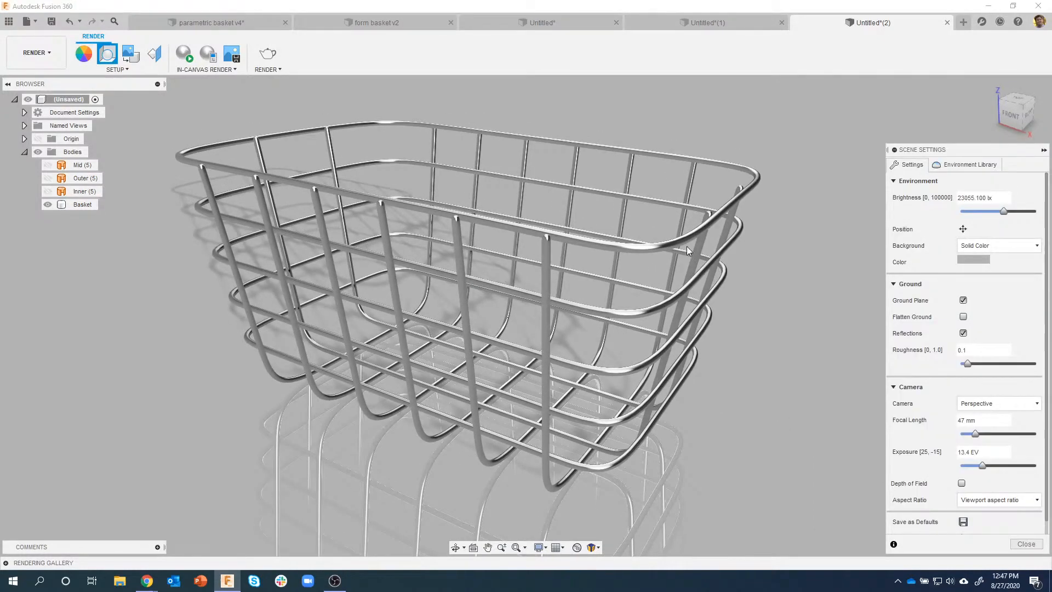
click(955, 167)
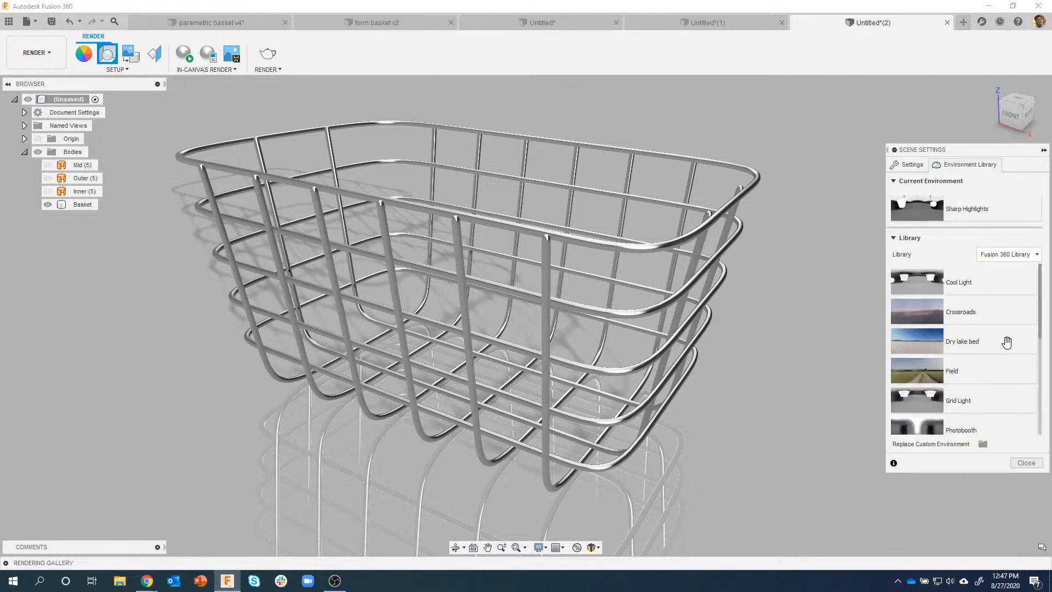
scroll(990, 356, down, 3)
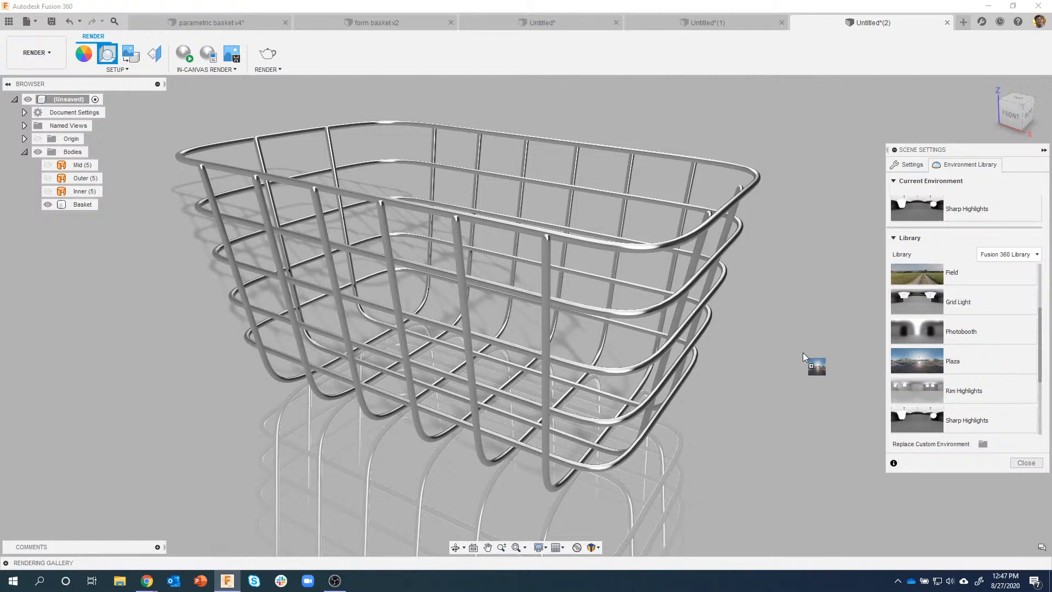
drag(803, 354, 802, 353)
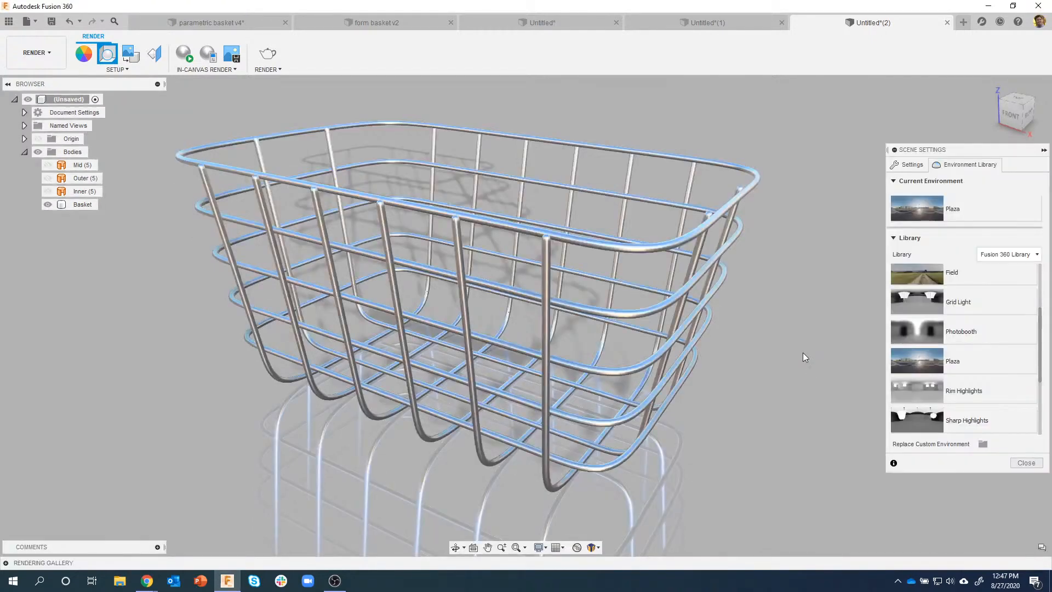
mouse_move(620, 253)
shift+middle_down()
mouse_move(648, 267)
mouse_move(613, 243)
shift+middle_up()
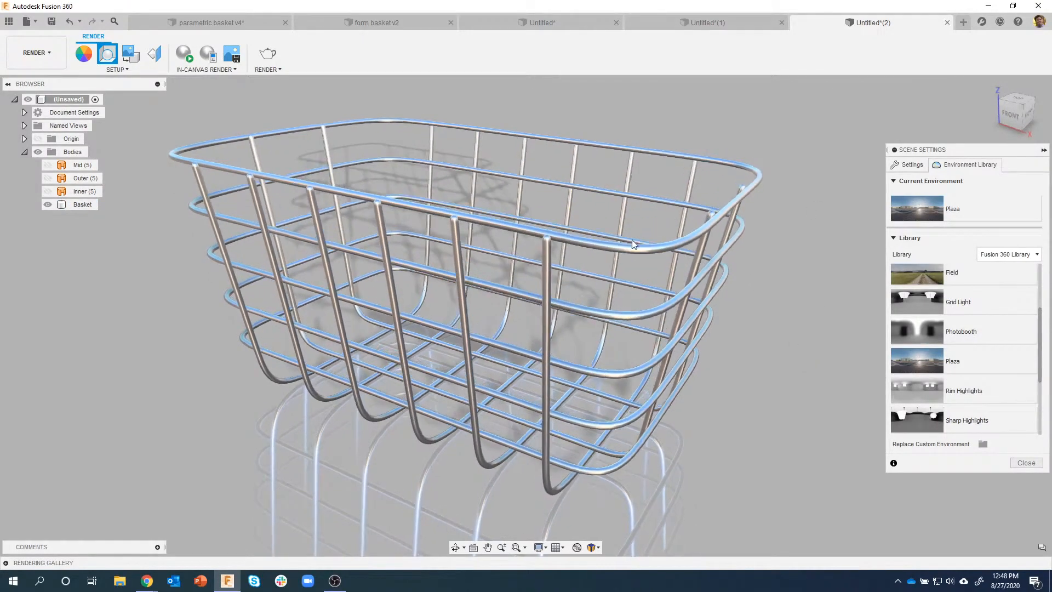
click(578, 226)
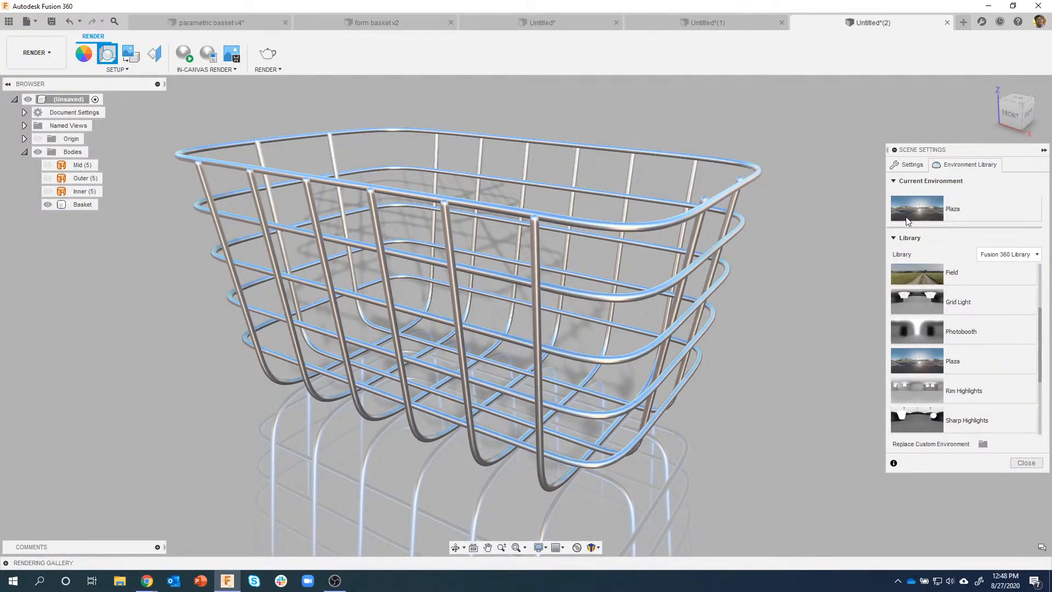
shift+middle_drag(325, 122, 366, 107)
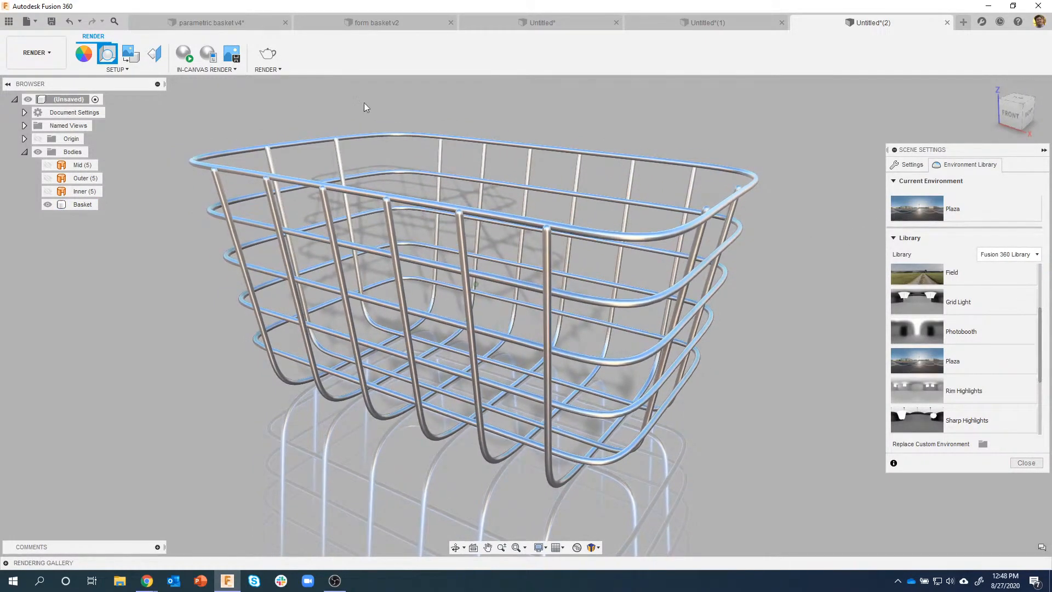
Step: Try the scene background as Environment and view the basket against the plaza surroundings
click(909, 164)
click(974, 250)
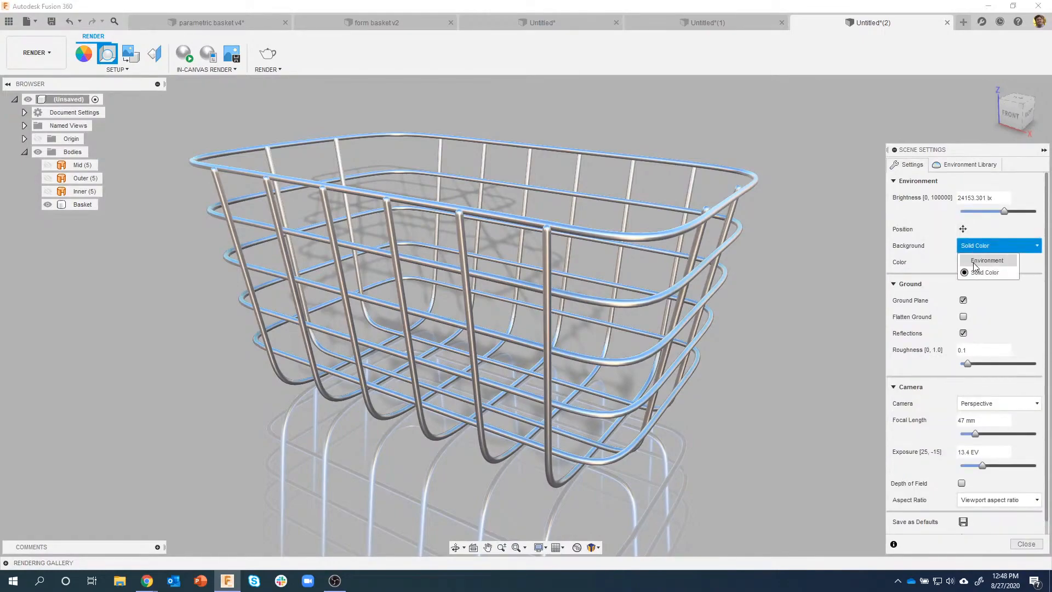
click(980, 261)
shift+middle_drag(714, 366, 756, 364)
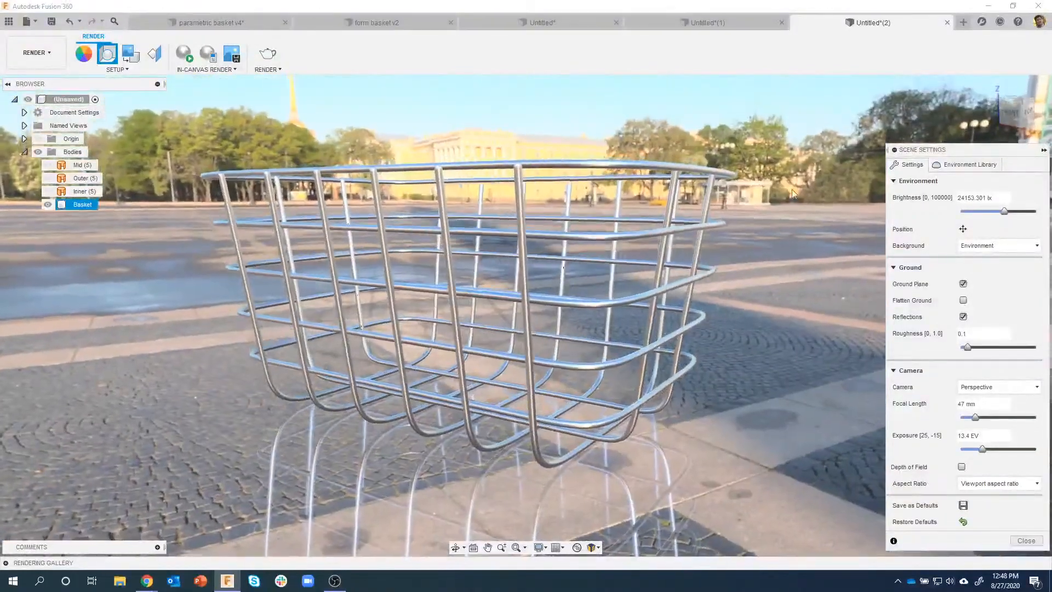
shift+middle_drag(723, 223, 956, 254)
Step: Set the scene background back to Solid Color and close the scene settings
click(986, 244)
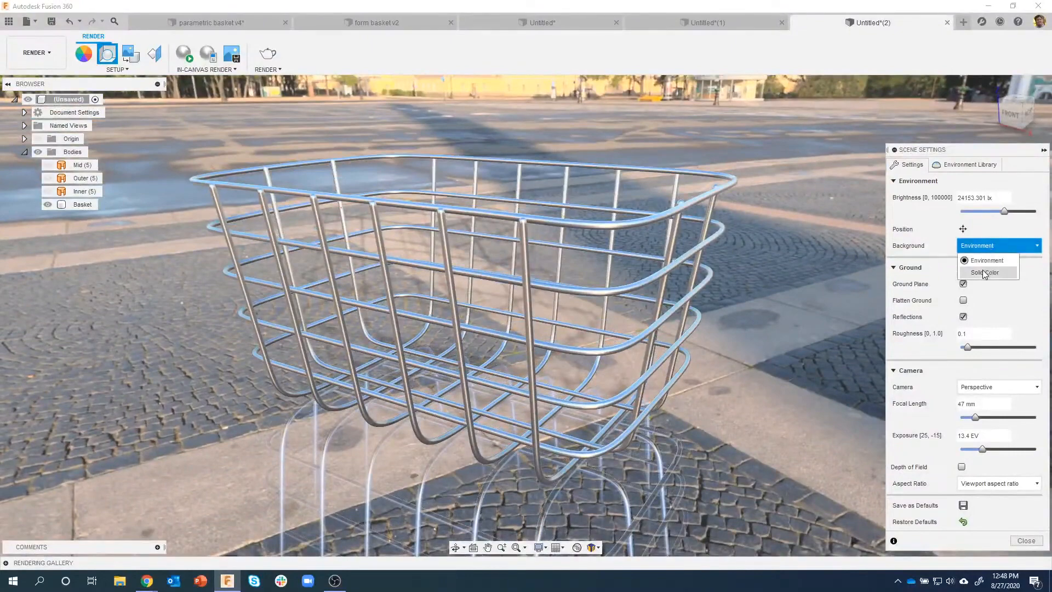
click(985, 273)
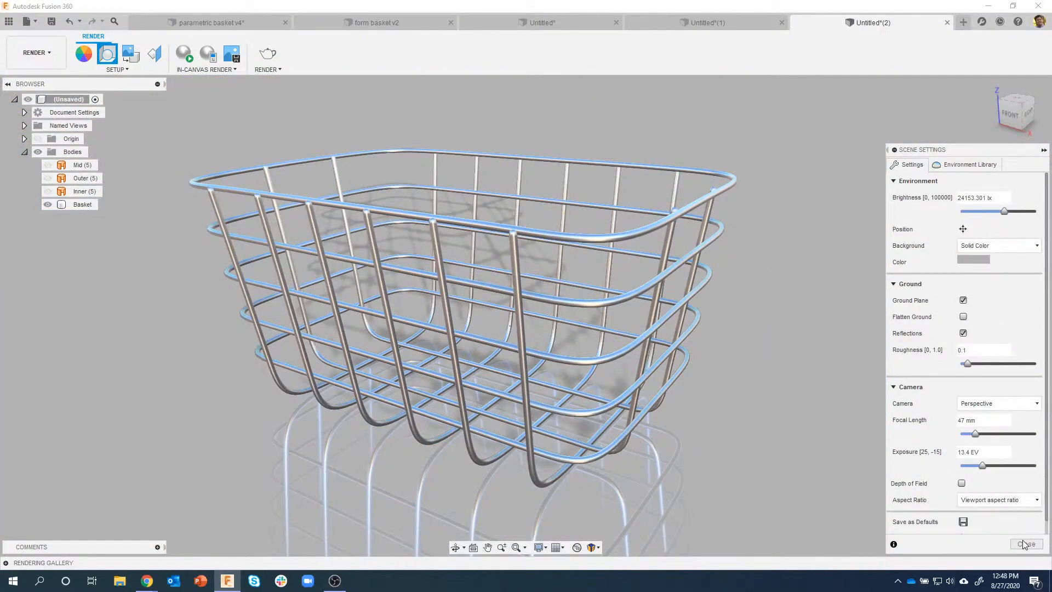
click(1025, 543)
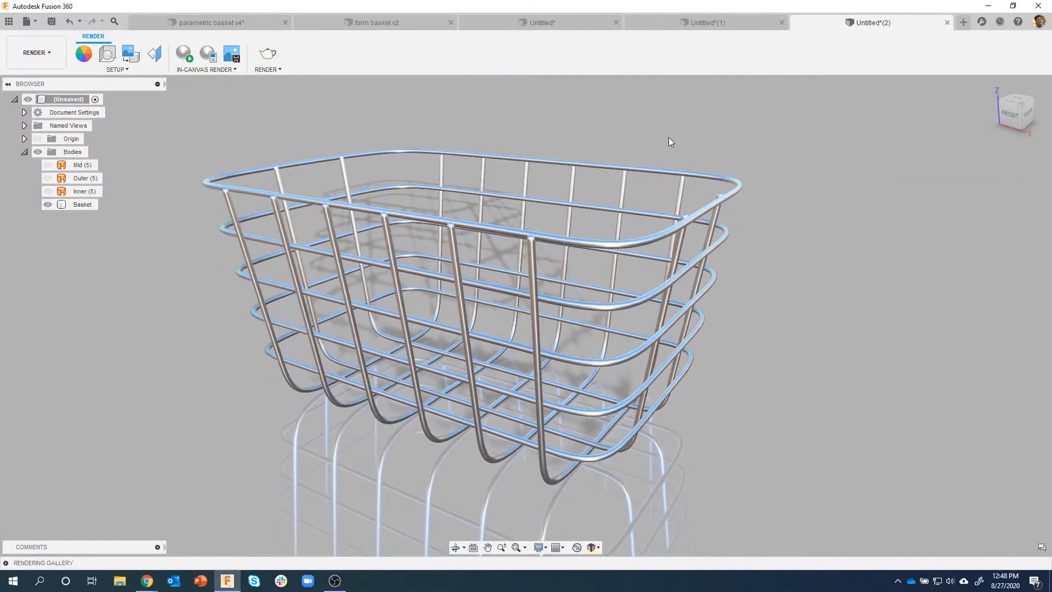